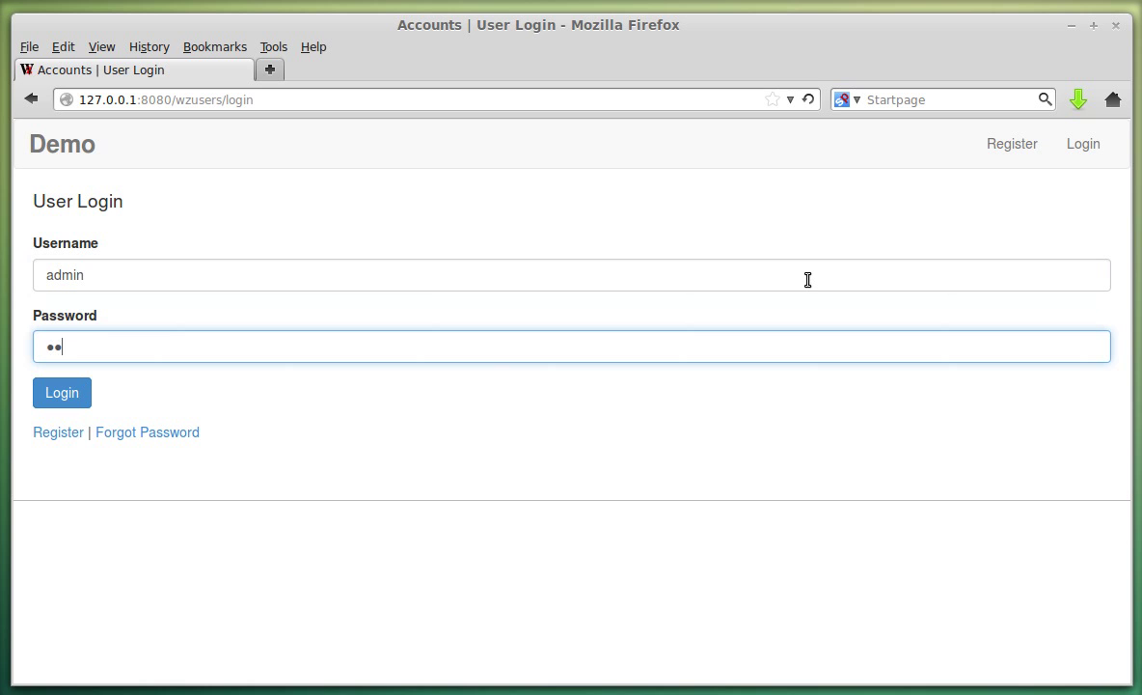
Log in as administrator and activate the 'demo' company account.
{"action": "key", "text": "Return"}
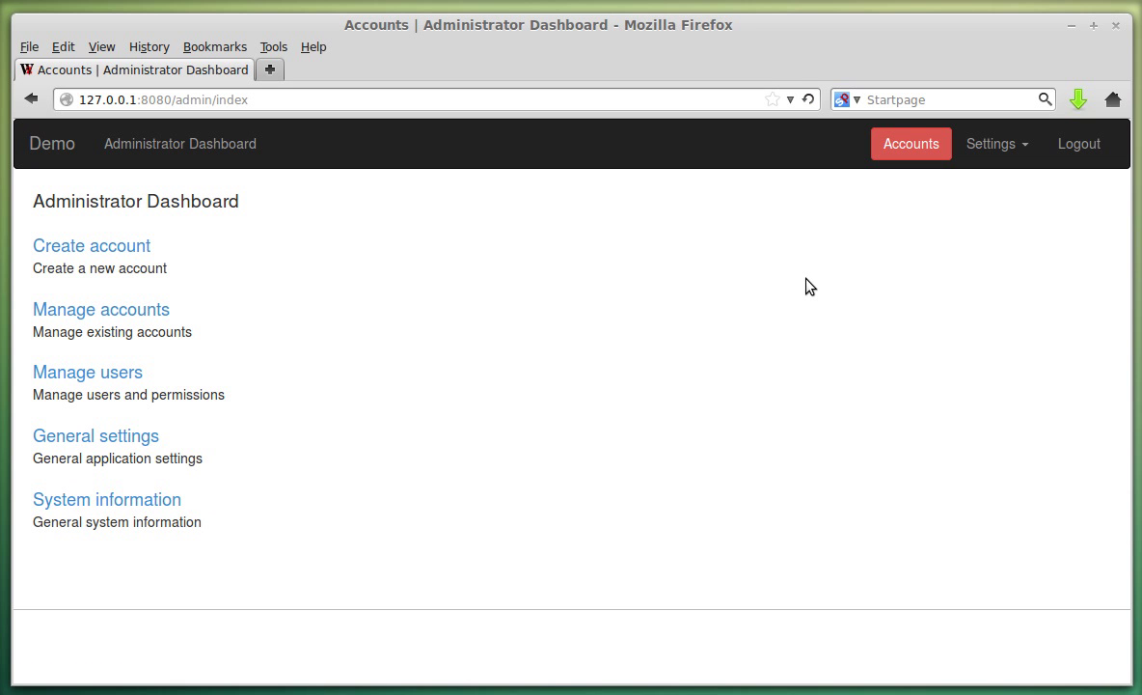
{"action": "left_click", "coordinate": [906, 150]}
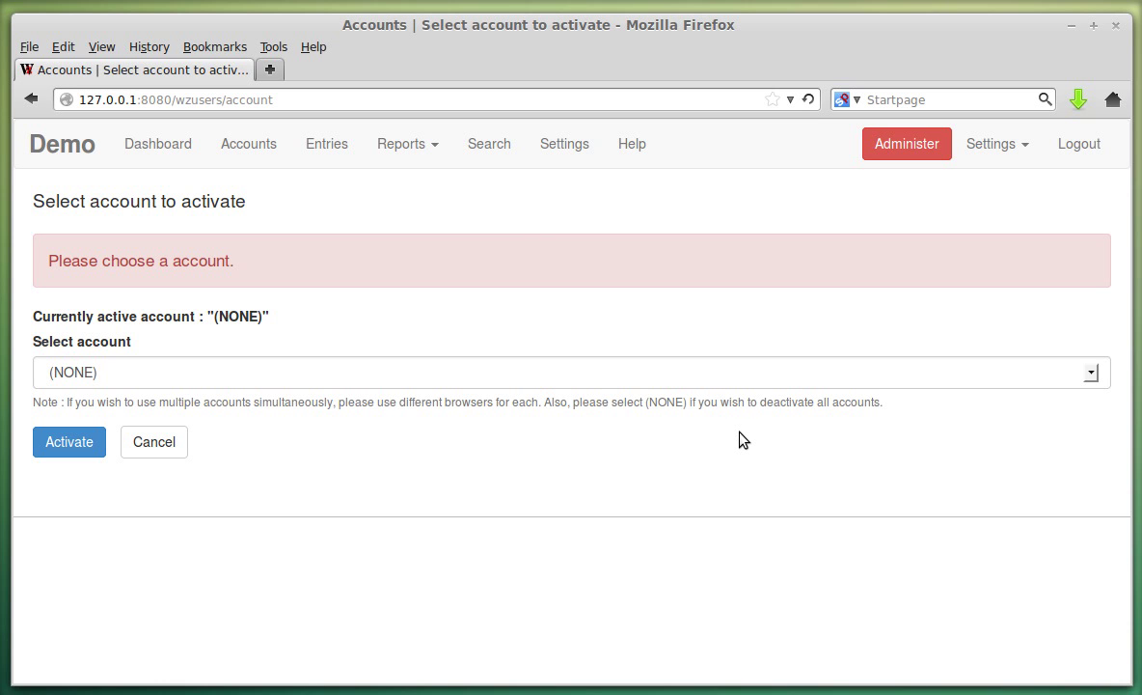
{"action": "left_click", "coordinate": [477, 378]}
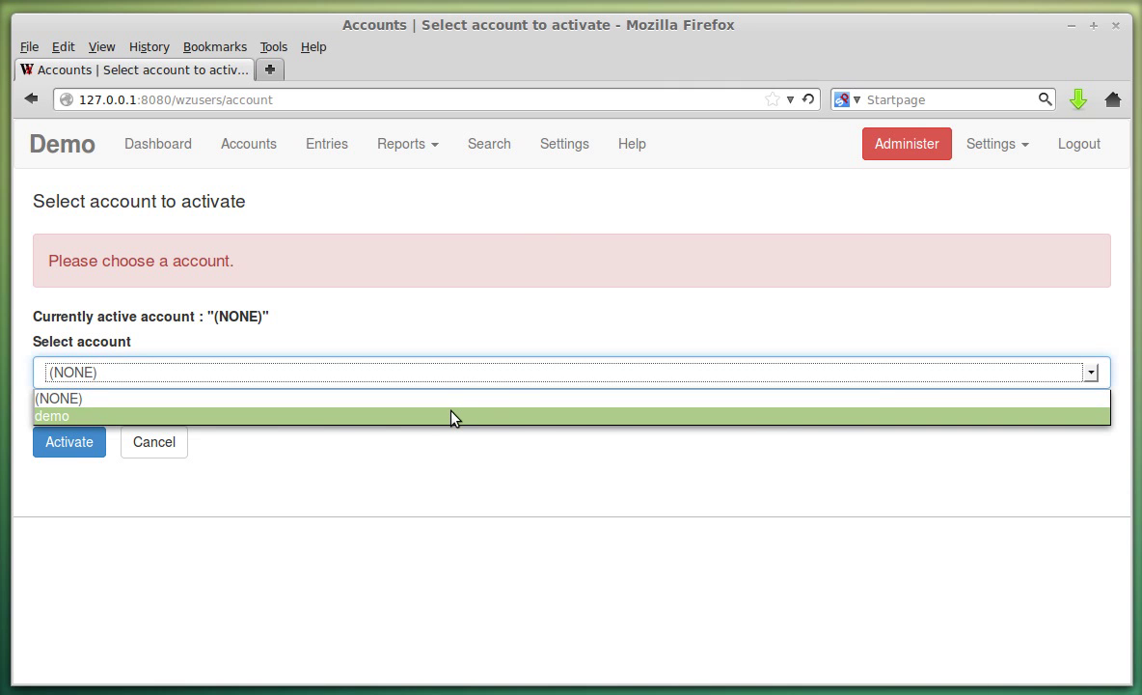
{"action": "left_click", "coordinate": [453, 417]}
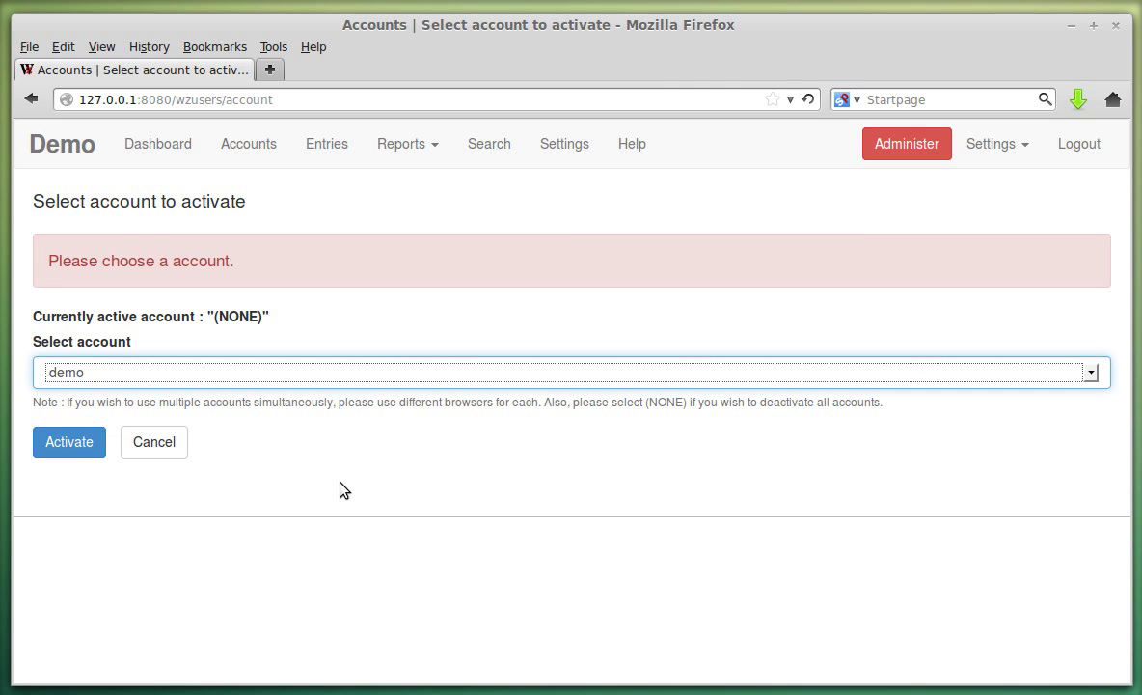
{"action": "left_click", "coordinate": [71, 446]}
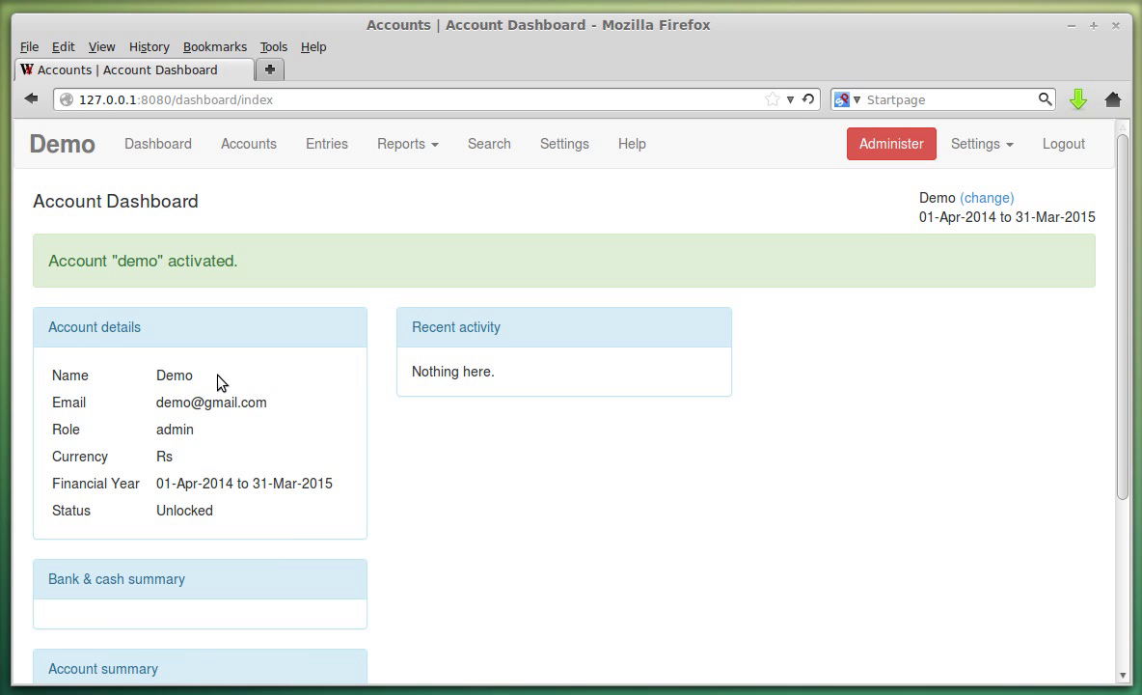
{"action": "scroll", "coordinate": [268, 398], "scroll_direction": "down", "scroll_amount": 3}
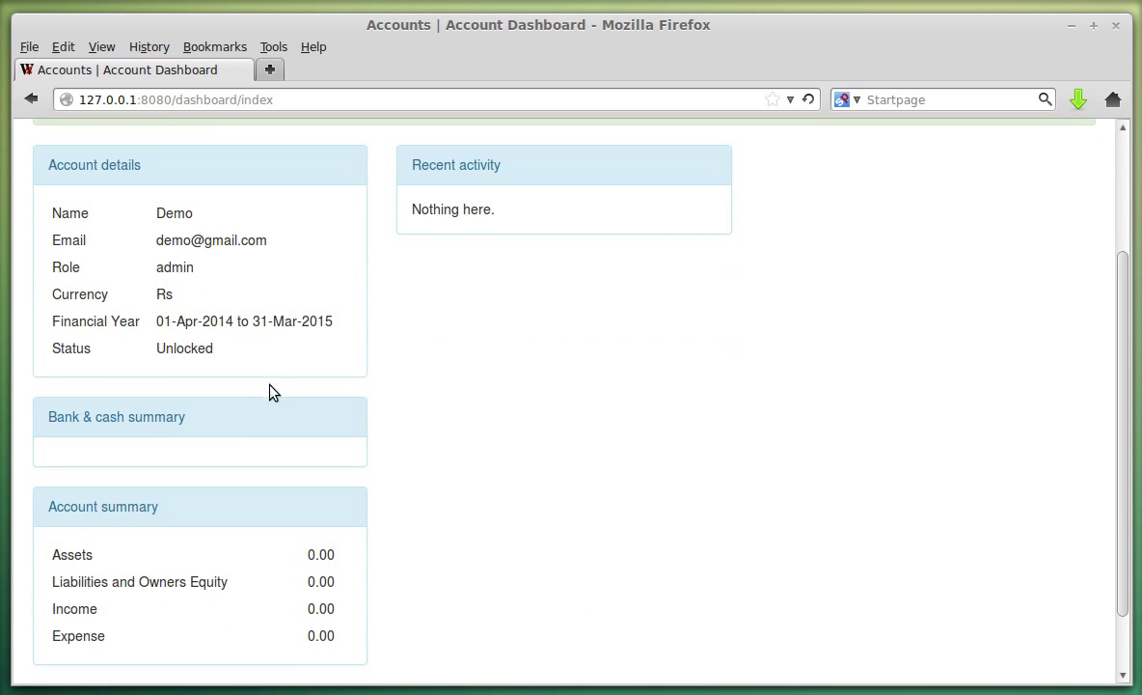
{"action": "left_click_drag", "start_coordinate": [50, 208], "coordinate": [229, 232]}
{"action": "left_click", "coordinate": [229, 232]}
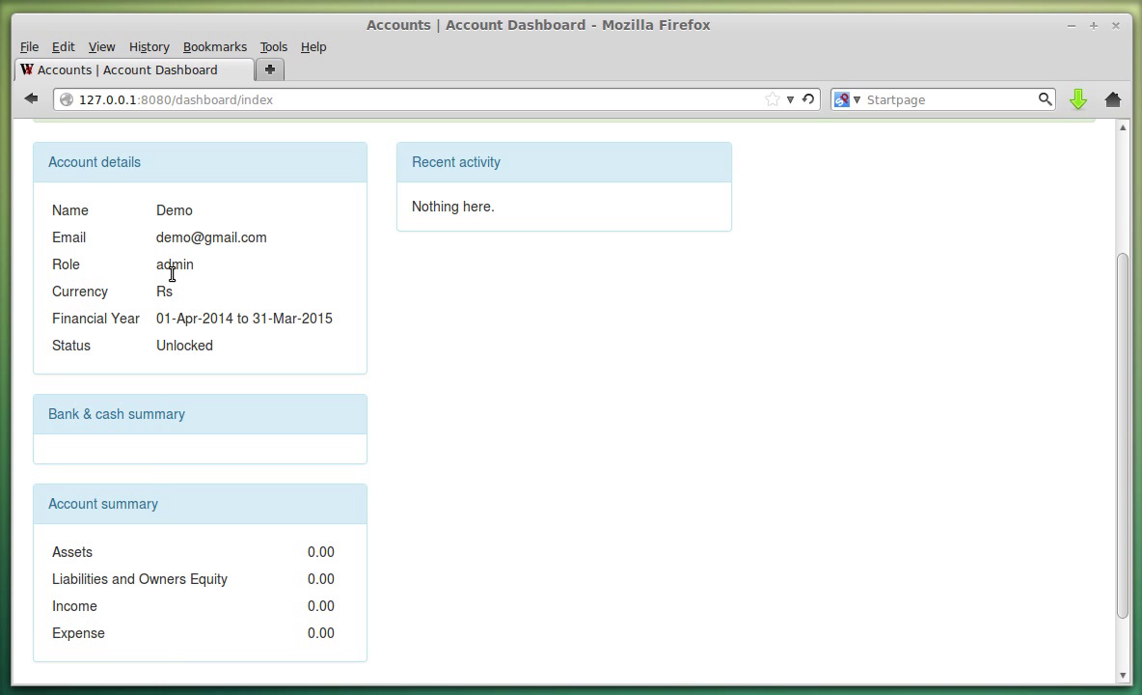
{"action": "left_click_drag", "start_coordinate": [51, 320], "coordinate": [333, 328]}
{"action": "left_click", "coordinate": [135, 324]}
{"action": "left_click", "coordinate": [336, 328]}
{"action": "scroll", "coordinate": [232, 349], "scroll_direction": "down", "scroll_amount": 1}
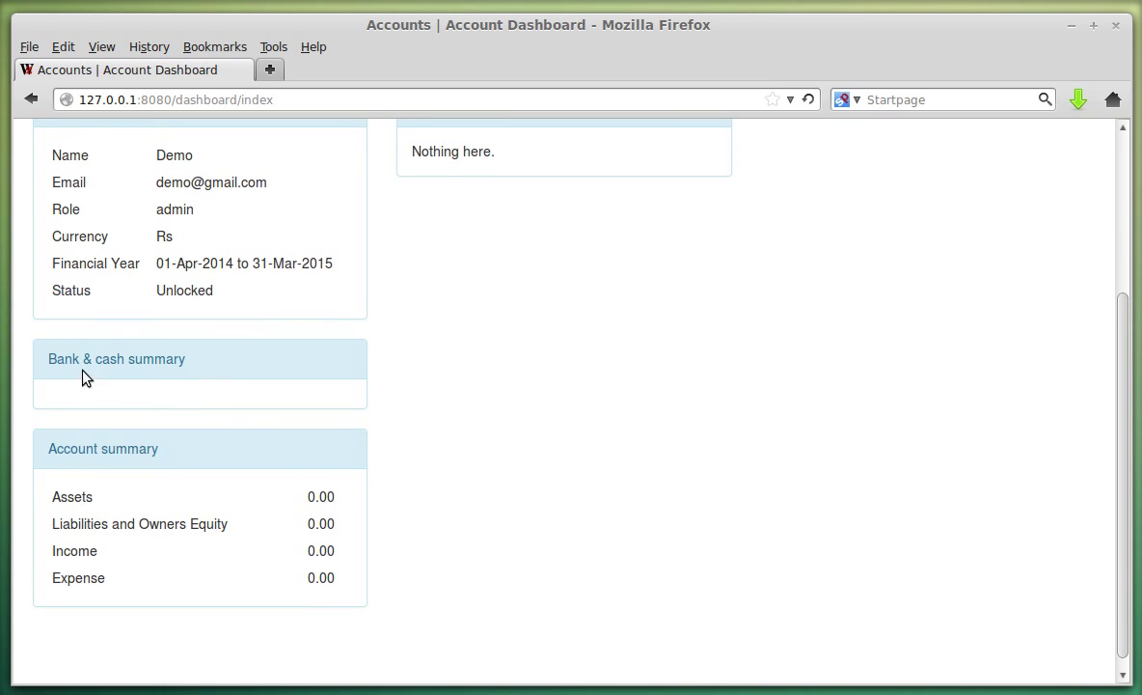
{"action": "left_click_drag", "start_coordinate": [42, 368], "coordinate": [207, 380]}
{"action": "left_click", "coordinate": [125, 396]}
{"action": "left_click_drag", "start_coordinate": [45, 492], "coordinate": [324, 576]}
{"action": "left_click", "coordinate": [309, 585]}
{"action": "scroll", "coordinate": [368, 471], "scroll_direction": "up", "scroll_amount": 5}
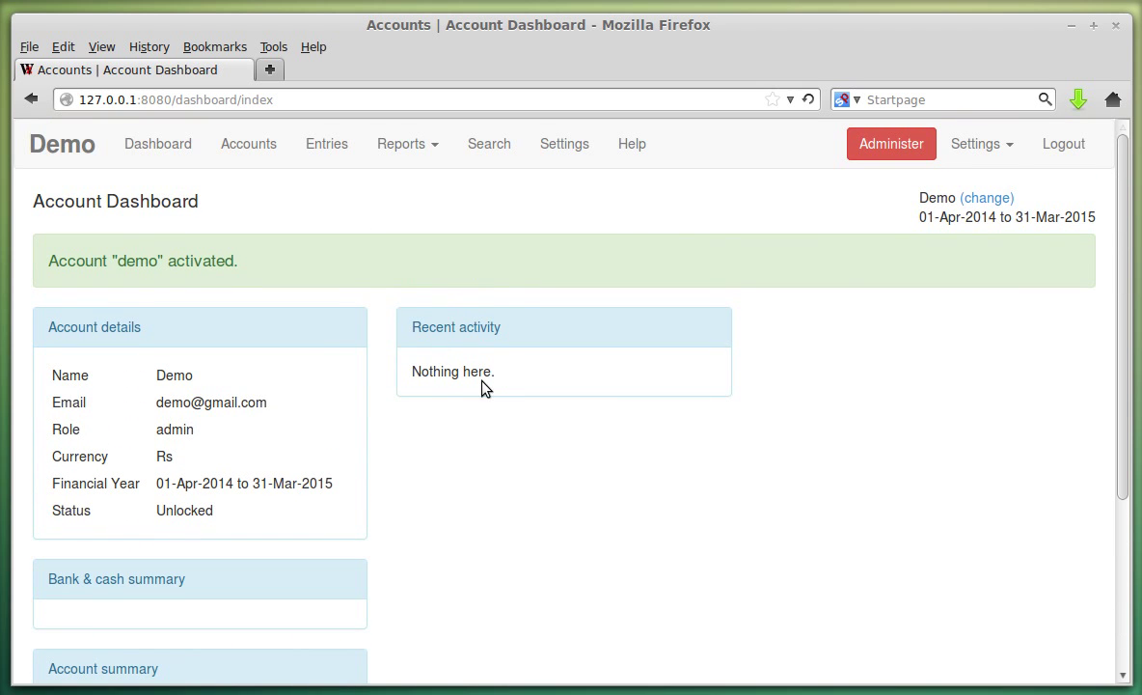
{"action": "left_click", "coordinate": [180, 152]}
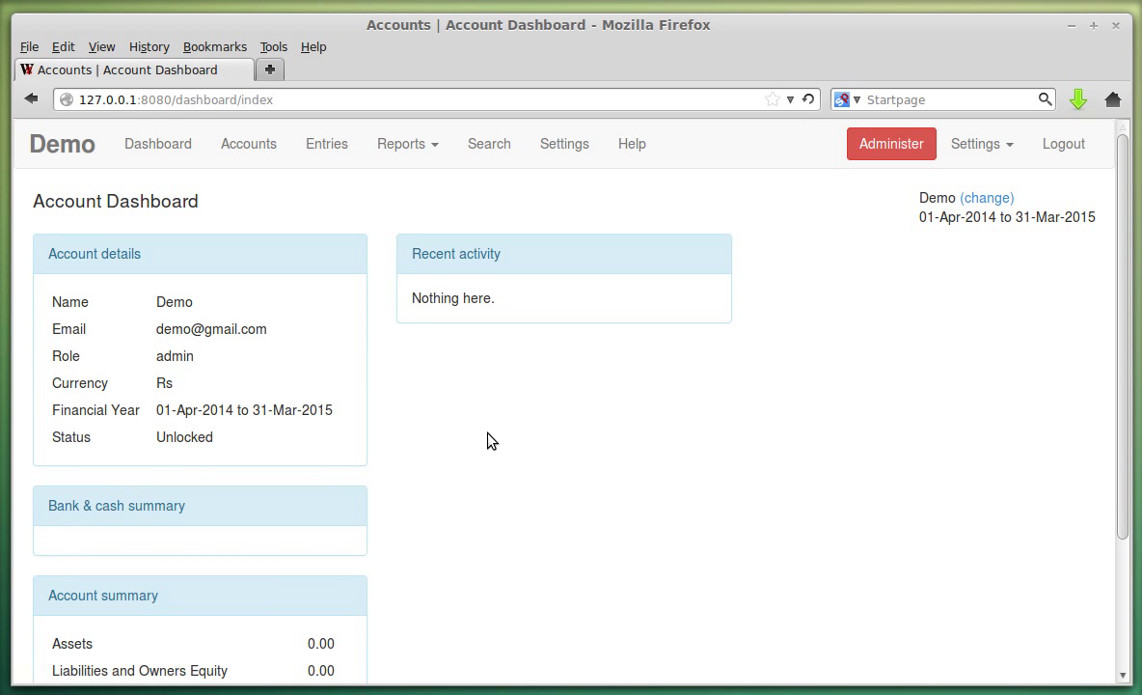
{"action": "double_click", "coordinate": [936, 198]}
{"action": "left_click", "coordinate": [934, 254]}
{"action": "double_click", "coordinate": [928, 199]}
{"action": "left_click", "coordinate": [931, 196]}
{"action": "double_click", "coordinate": [934, 199]}
{"action": "left_click", "coordinate": [922, 211]}
{"action": "left_click_drag", "start_coordinate": [922, 210], "coordinate": [1091, 220]}
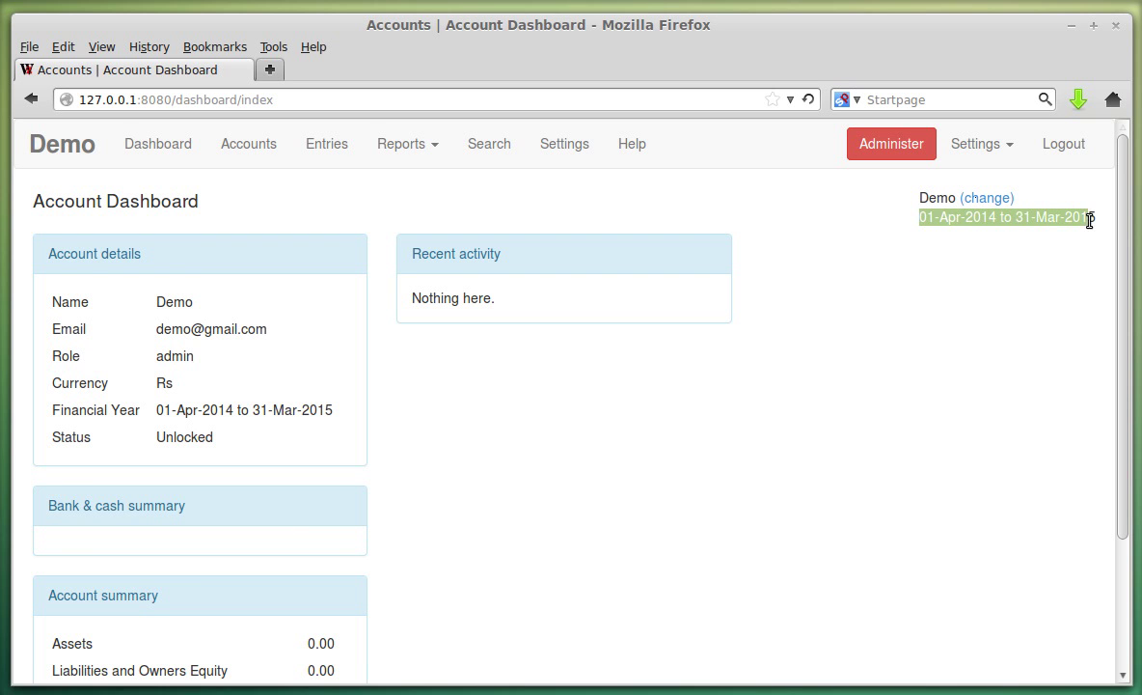
{"action": "left_click", "coordinate": [1003, 262]}
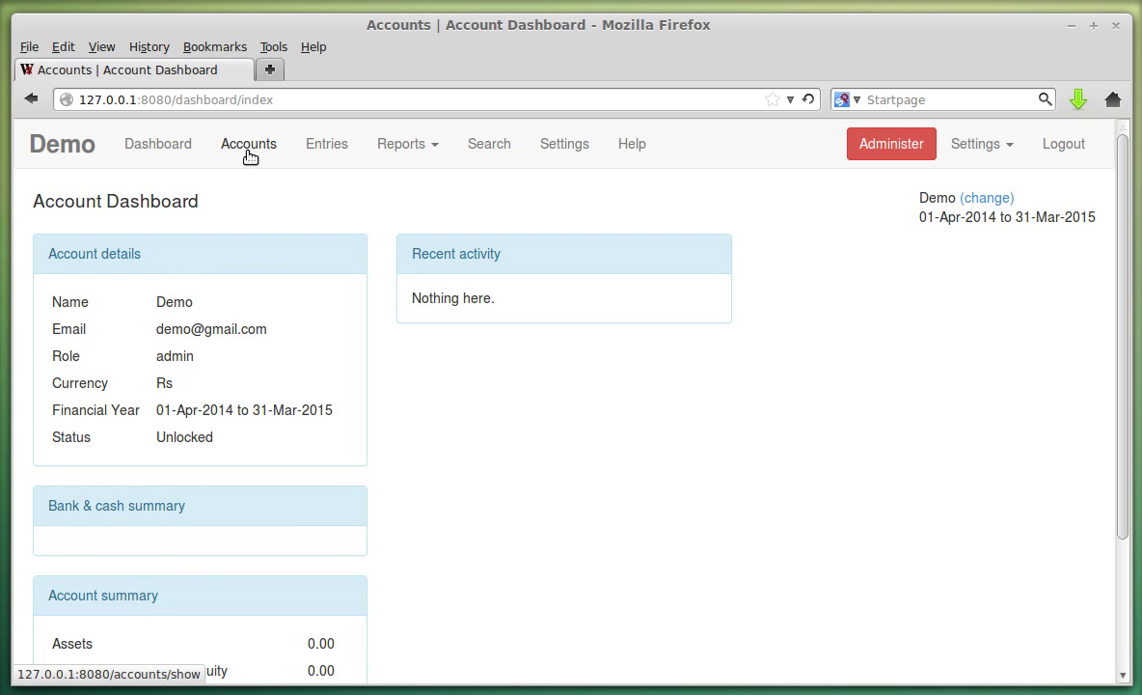
Open the demo company's Chart Of Accounts.
{"action": "left_click", "coordinate": [249, 145]}
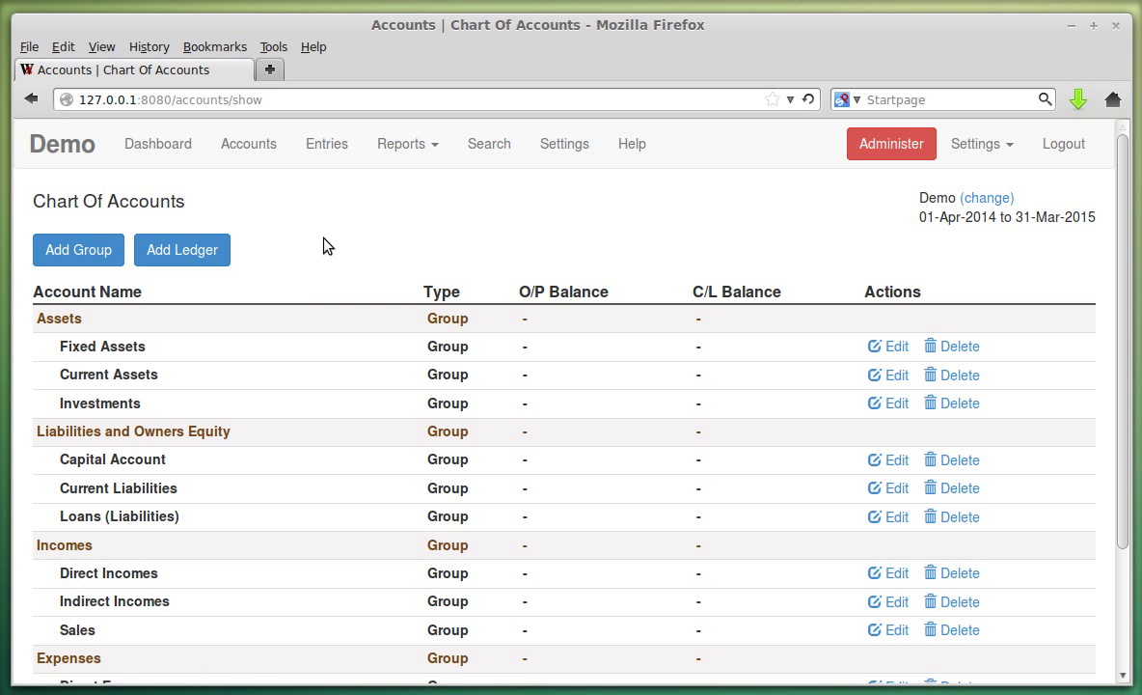
{"action": "scroll", "coordinate": [306, 260], "scroll_direction": "down", "scroll_amount": 3}
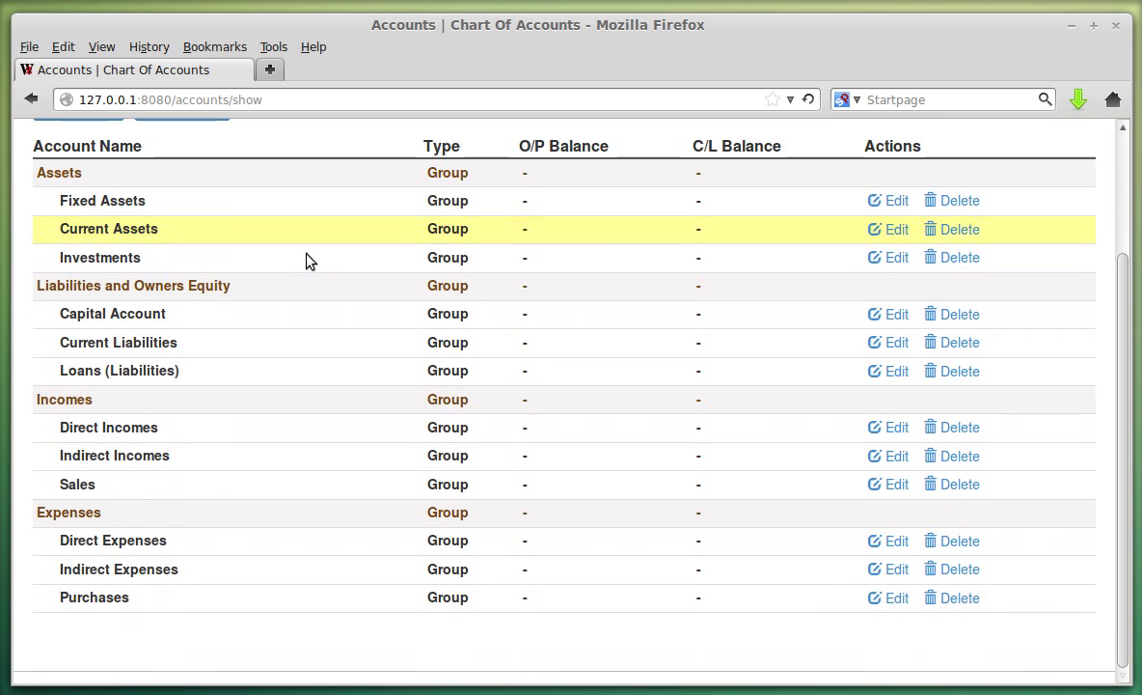
{"action": "scroll", "coordinate": [124, 292], "scroll_direction": "up", "scroll_amount": 1}
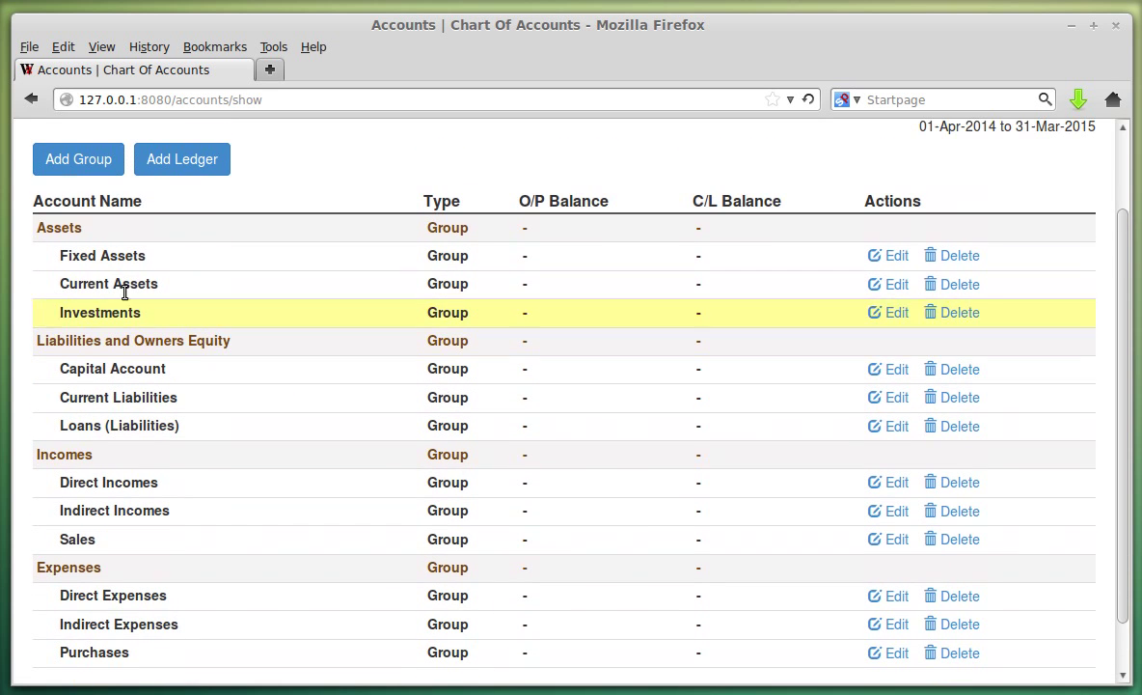
Highlight the Assets, Liabilities, Incomes and Expenses groups and the Fixed Assets–Investments subgroups.
{"action": "double_click", "coordinate": [51, 229]}
{"action": "left_click", "coordinate": [80, 337]}
{"action": "double_click", "coordinate": [80, 339]}
{"action": "double_click", "coordinate": [79, 454]}
{"action": "left_click", "coordinate": [88, 566]}
{"action": "double_click", "coordinate": [89, 567]}
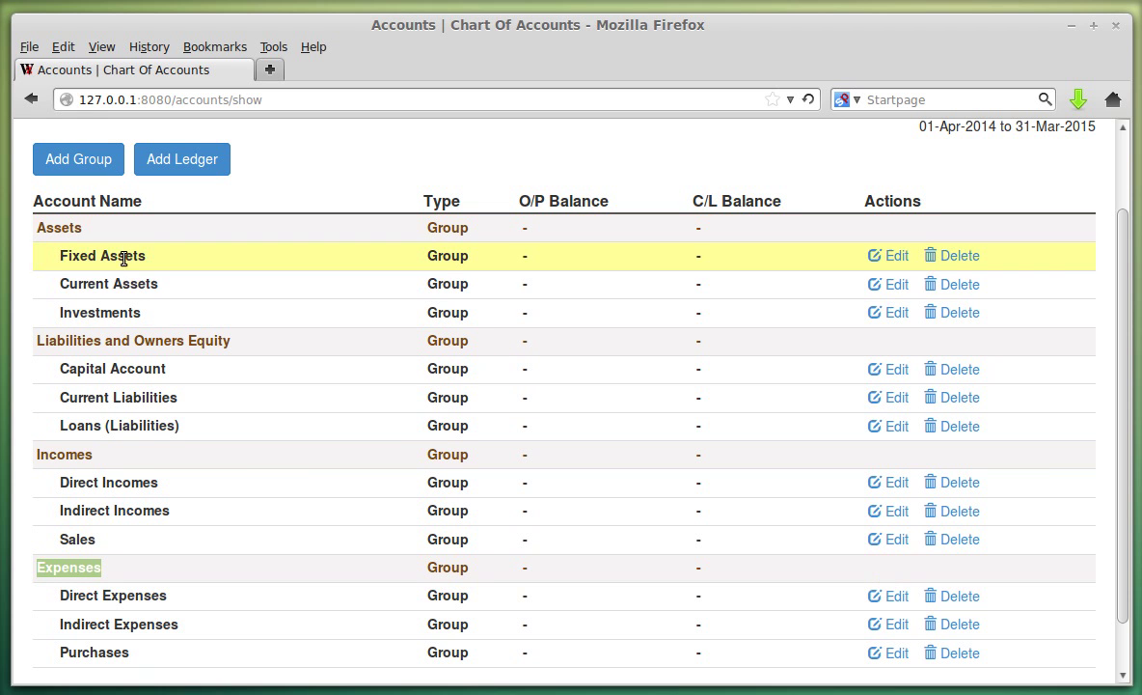
{"action": "left_click_drag", "start_coordinate": [59, 256], "coordinate": [106, 307]}
{"action": "left_click", "coordinate": [148, 321]}
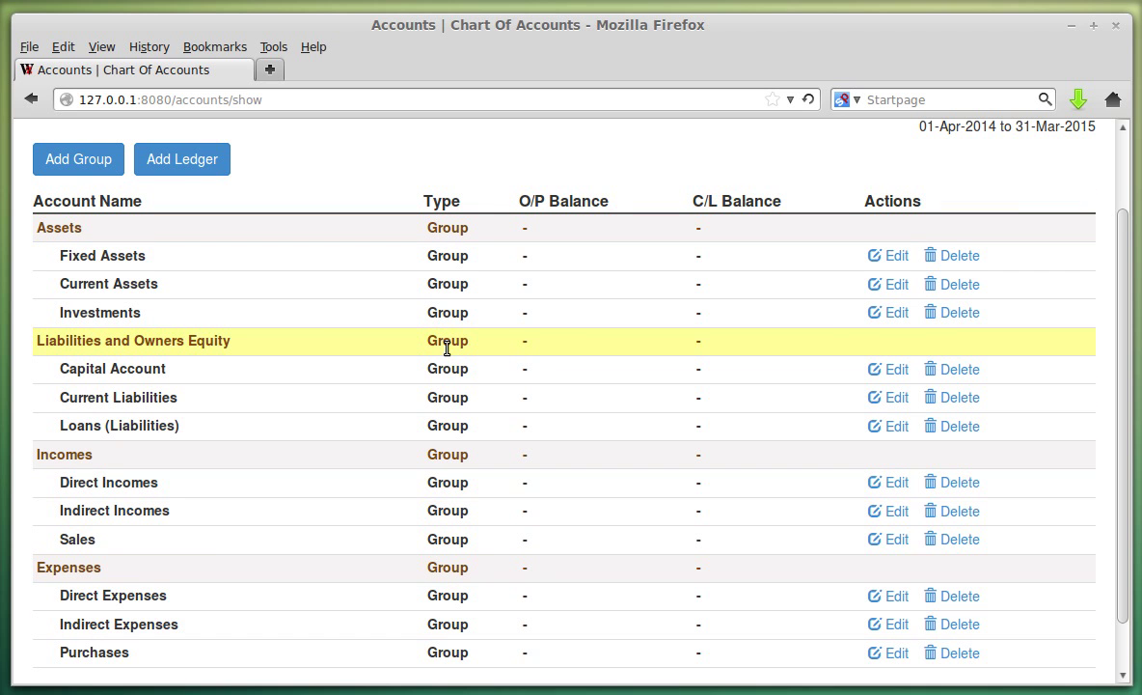
{"action": "scroll", "coordinate": [290, 318], "scroll_direction": "up", "scroll_amount": 1}
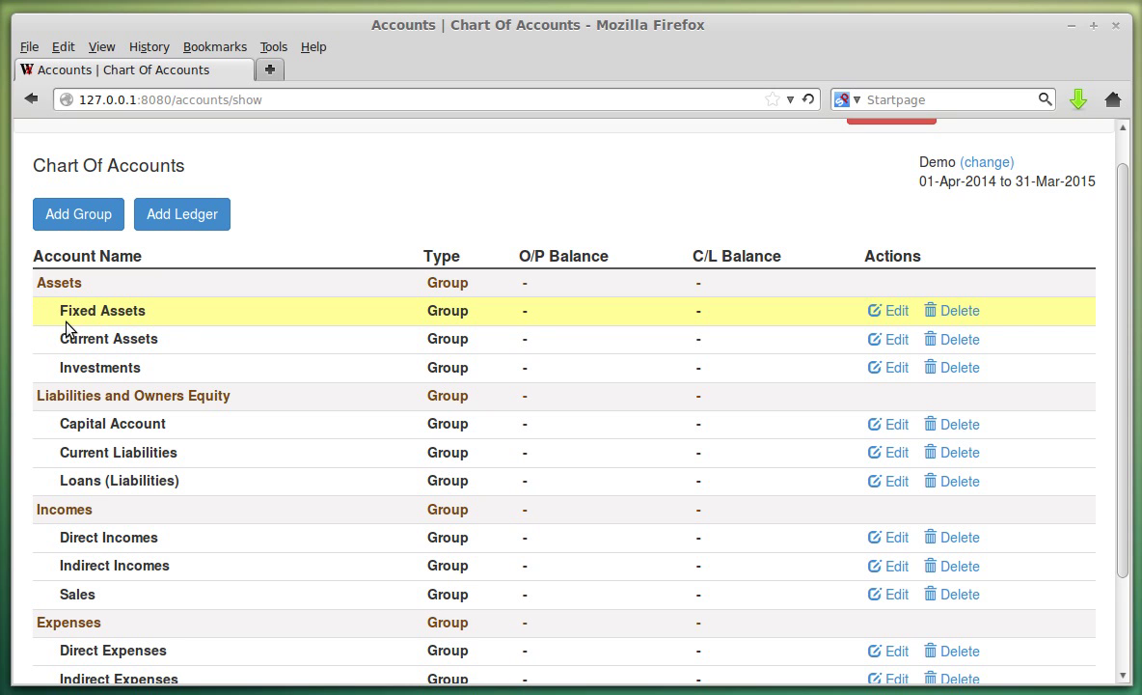
{"action": "scroll", "coordinate": [421, 425], "scroll_direction": "up", "scroll_amount": 1}
{"action": "scroll", "coordinate": [425, 434], "scroll_direction": "up", "scroll_amount": 1}
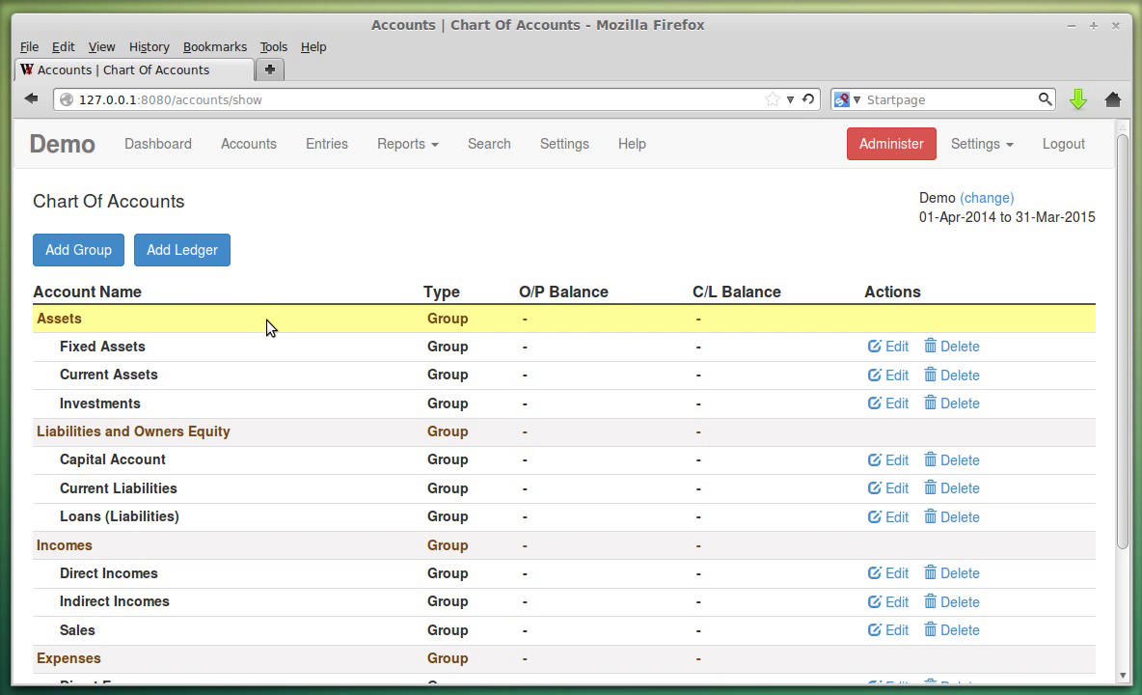
Start a new account group named Saving Bank Accounts with Current Assets as parent.
{"action": "left_click", "coordinate": [100, 249]}
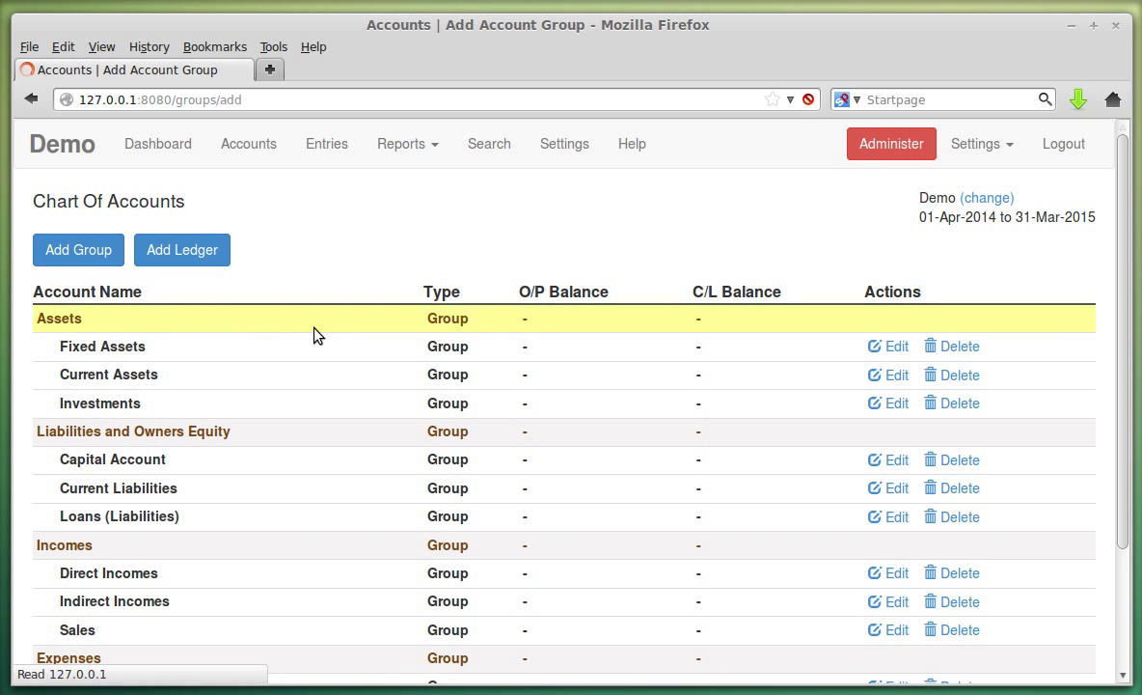
{"action": "left_click", "coordinate": [191, 281]}
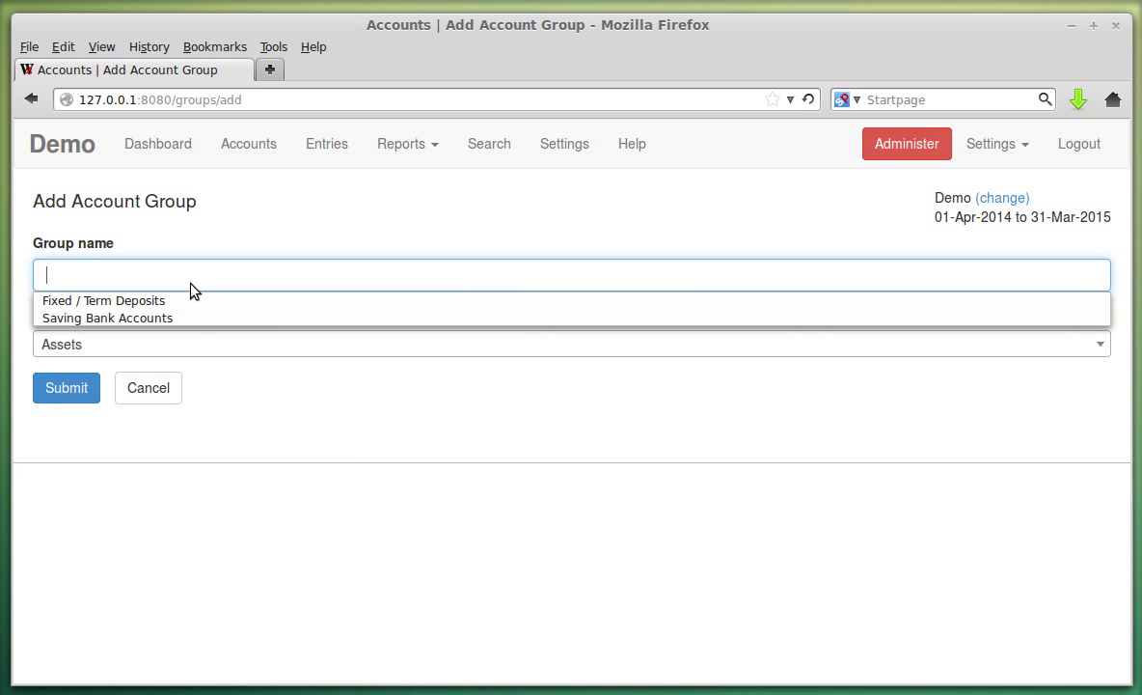
{"action": "left_click", "coordinate": [191, 318]}
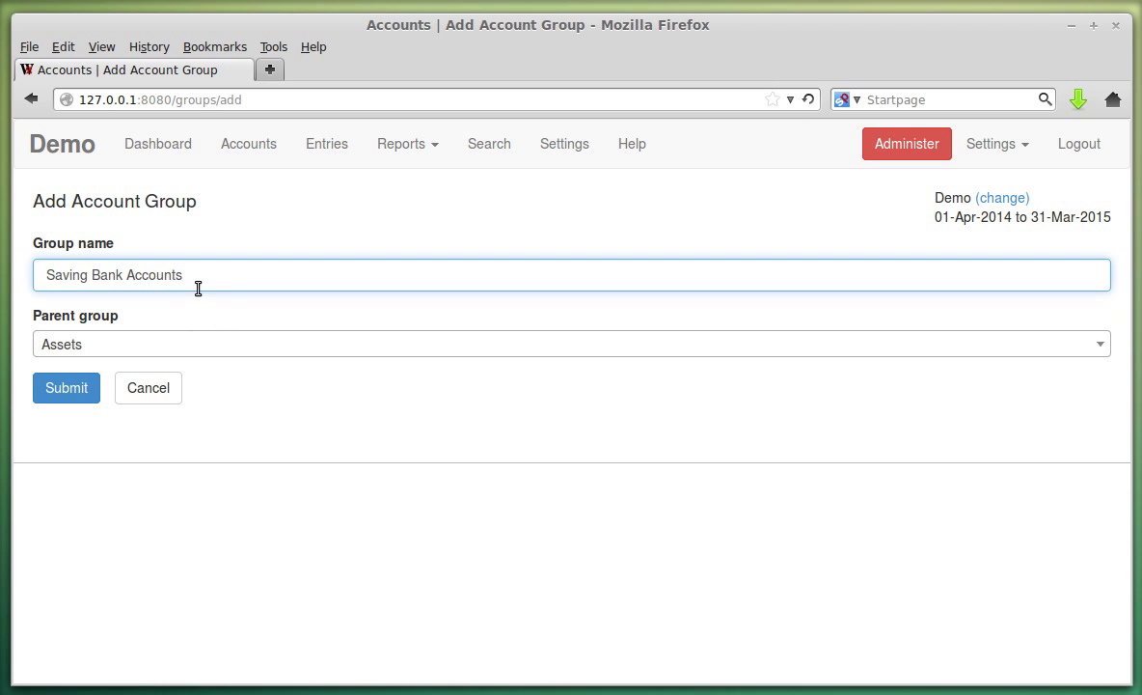
{"action": "left_click", "coordinate": [85, 347]}
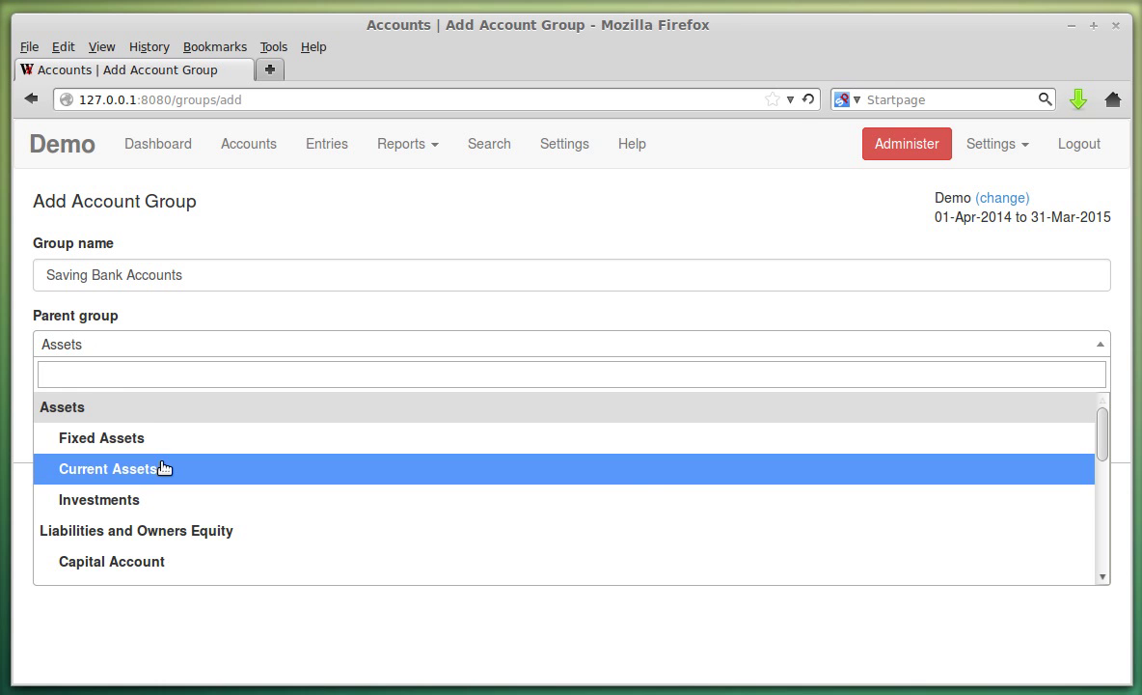
{"action": "left_click", "coordinate": [164, 468]}
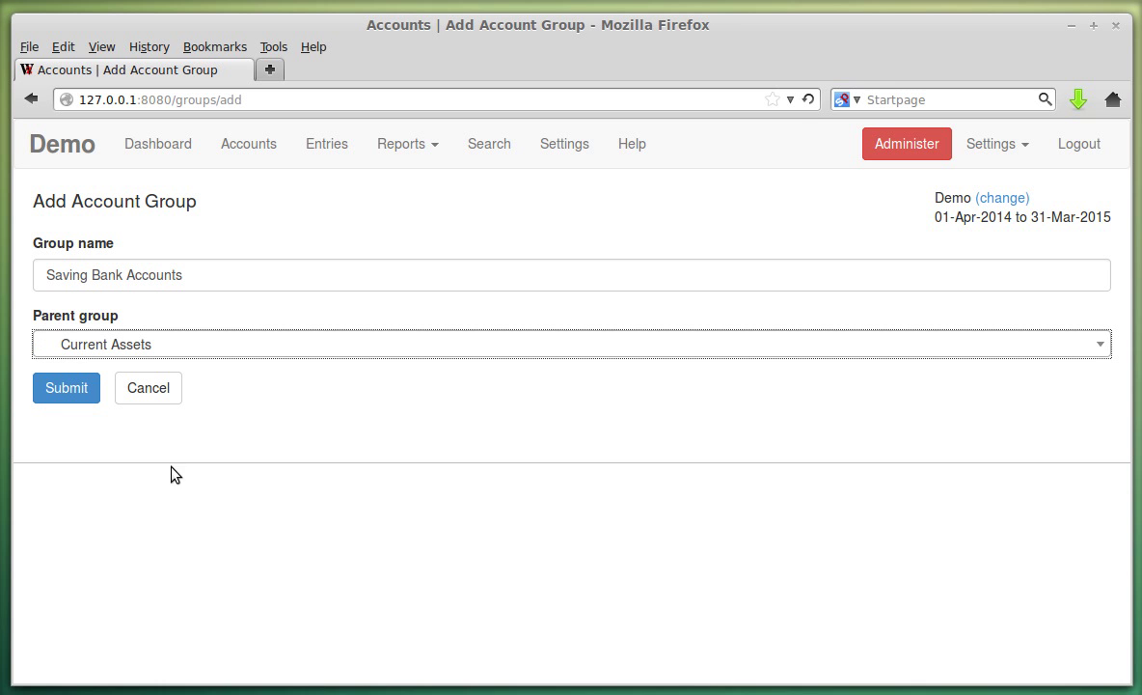
Recheck the parent group list, searching 'cur' to confirm Current Assets.
{"action": "left_click", "coordinate": [199, 355]}
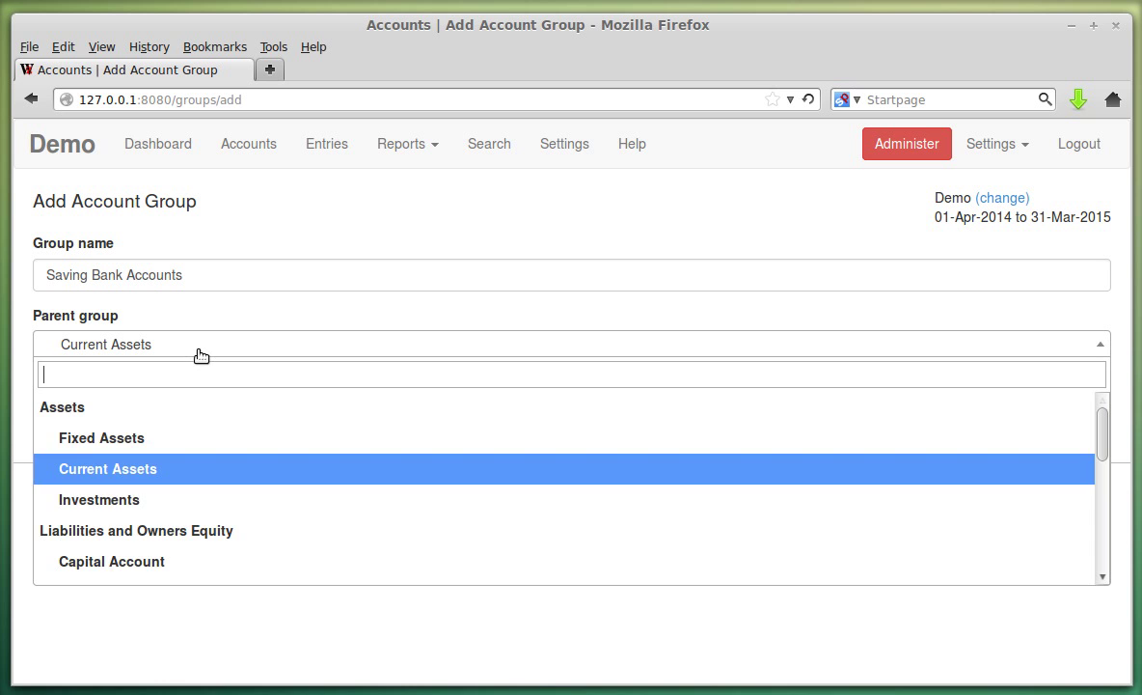
{"action": "scroll", "coordinate": [193, 550], "scroll_direction": "down", "scroll_amount": 5}
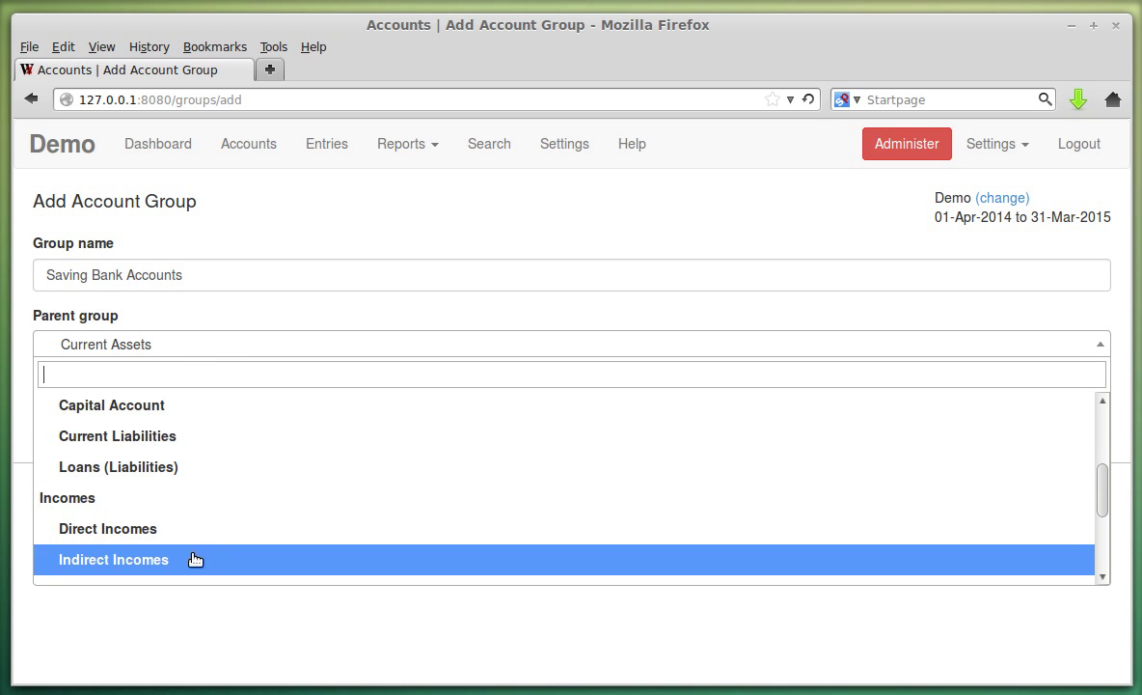
{"action": "scroll", "coordinate": [191, 569], "scroll_direction": "down", "scroll_amount": 1}
{"action": "scroll", "coordinate": [193, 497], "scroll_direction": "up", "scroll_amount": 6}
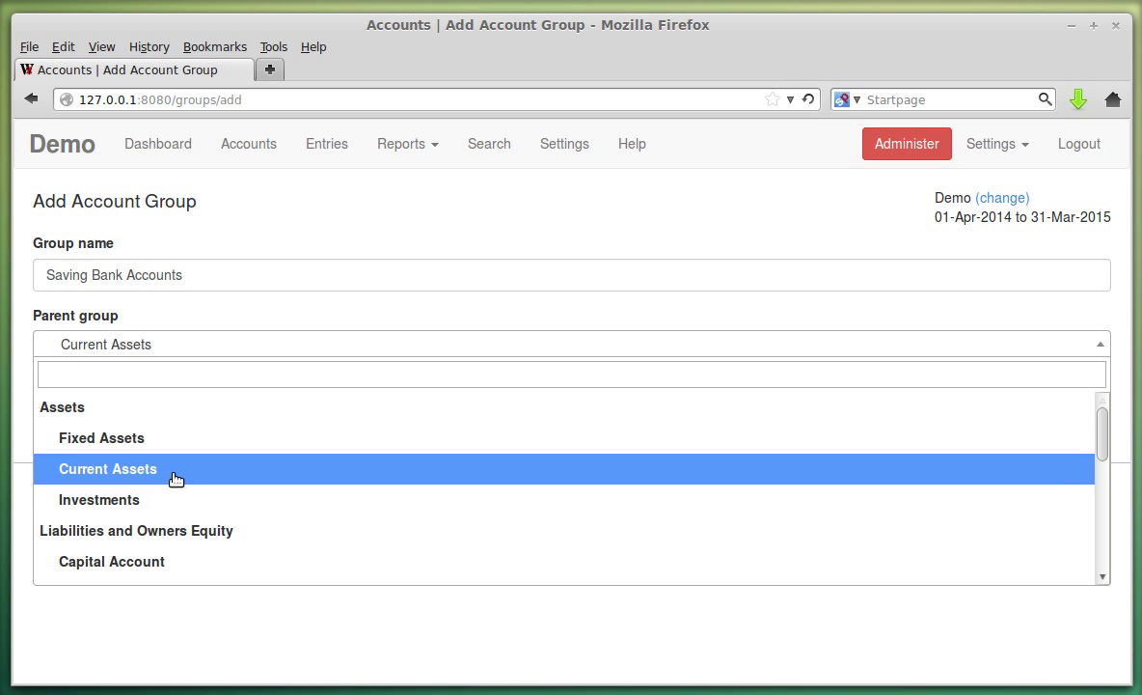
{"action": "left_click", "coordinate": [173, 471]}
{"action": "left_click", "coordinate": [172, 340]}
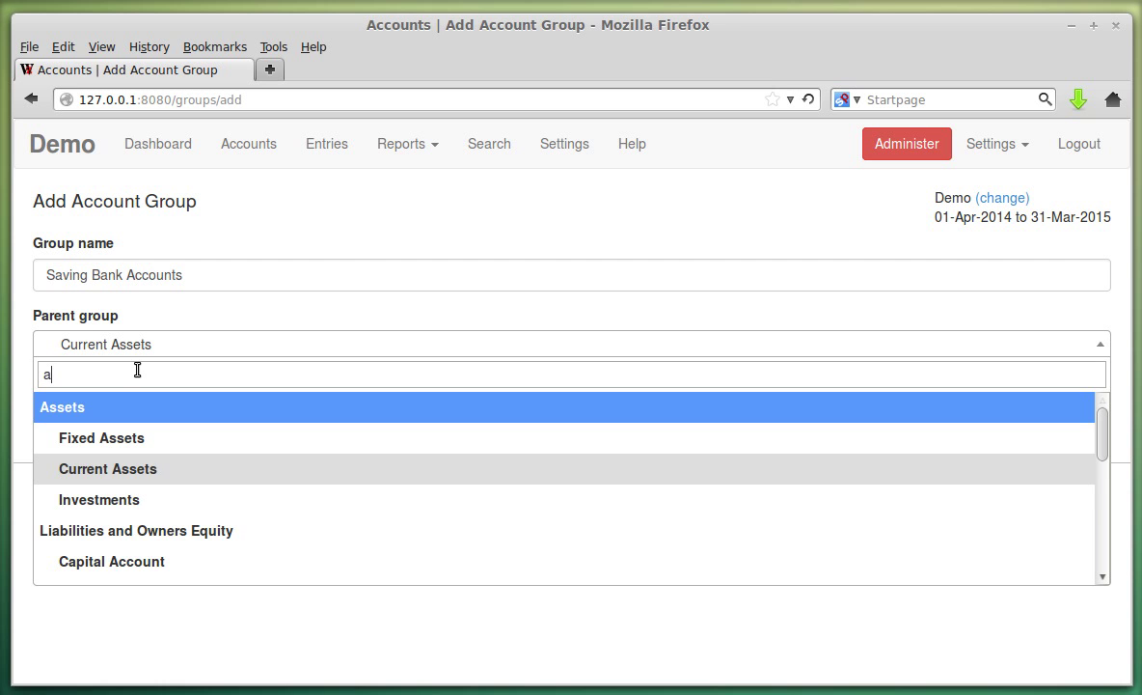
{"action": "type", "text": "a"}
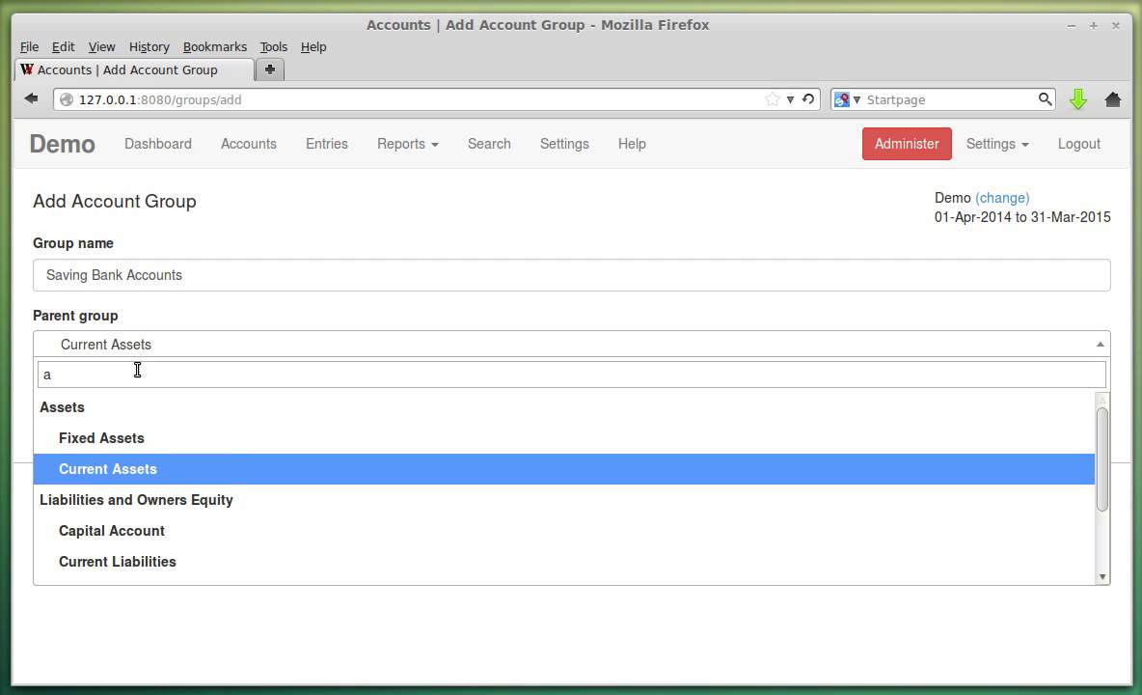
{"action": "key", "text": "BackSpace"}
{"action": "type", "text": "c"}
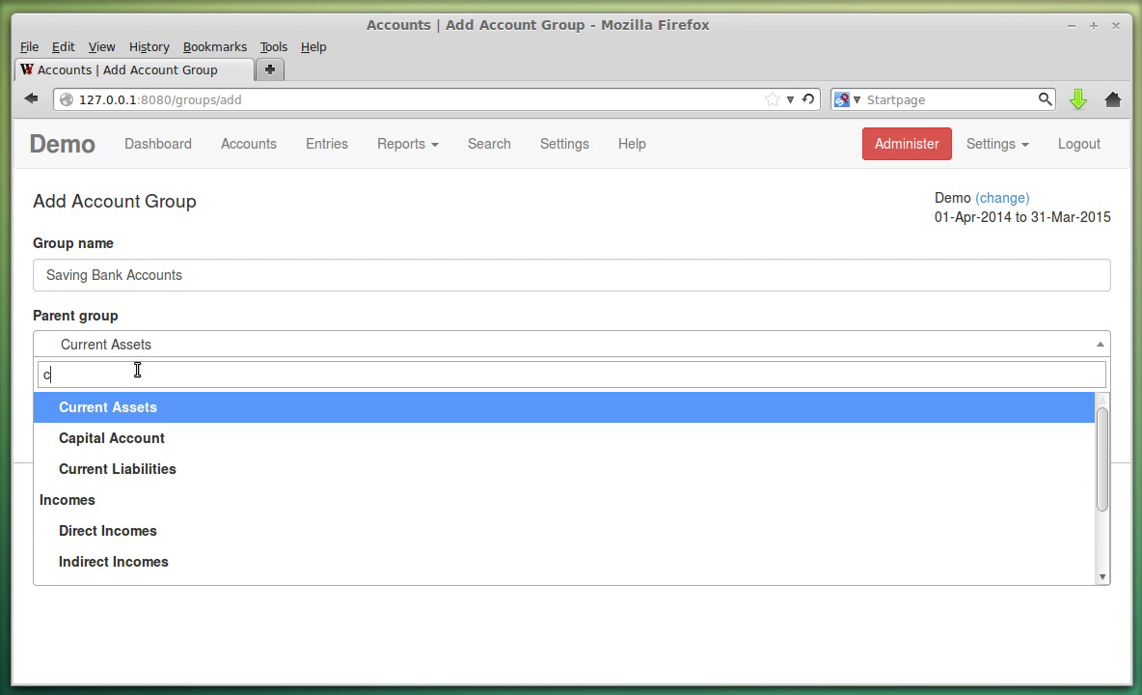
{"action": "type", "text": "ur"}
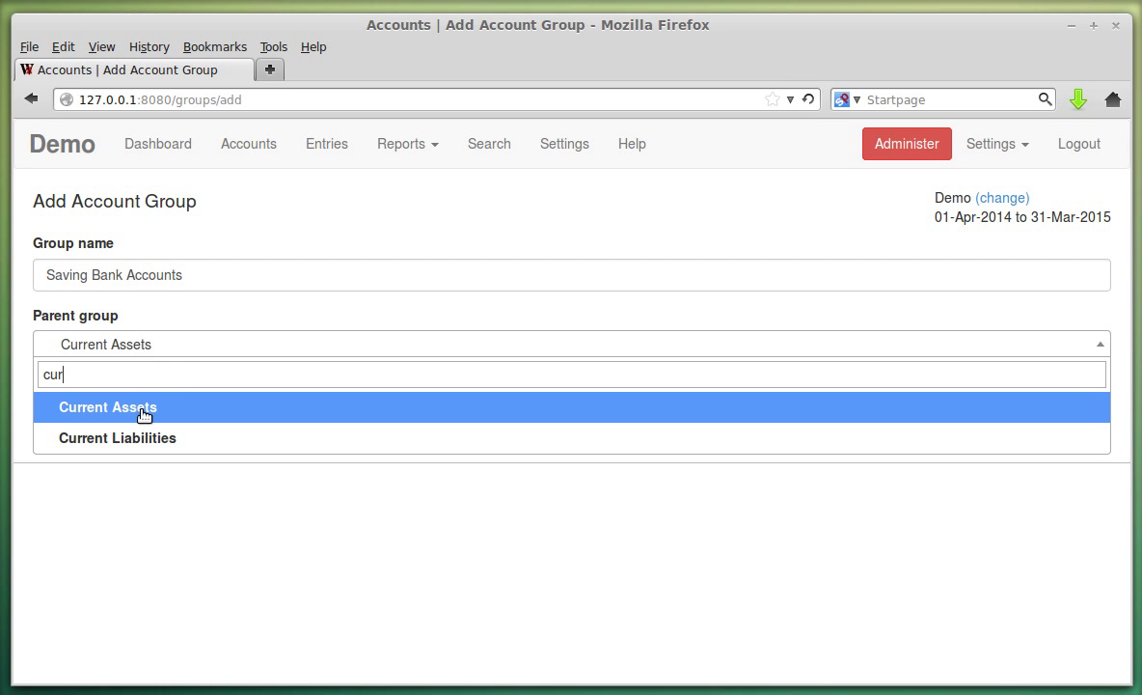
{"action": "left_click", "coordinate": [144, 415]}
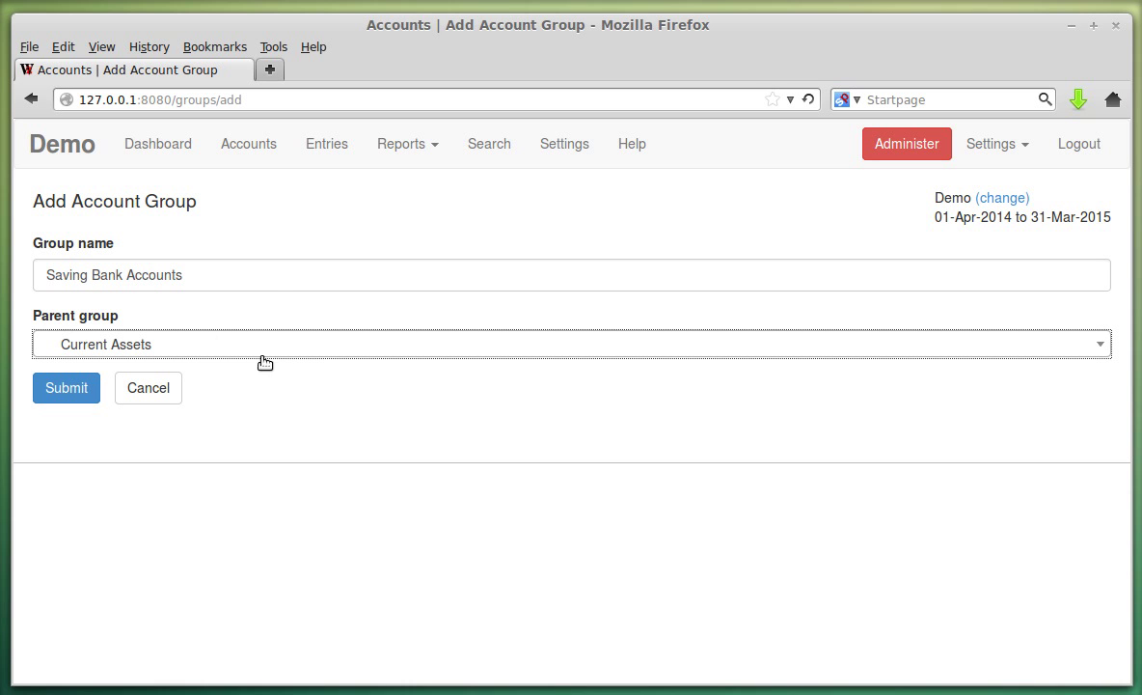
Keep Current Assets as parent and submit the Saving Bank Accounts group.
{"action": "left_click", "coordinate": [273, 274]}
{"action": "key", "text": "Tab"}
{"action": "left_click", "coordinate": [238, 334]}
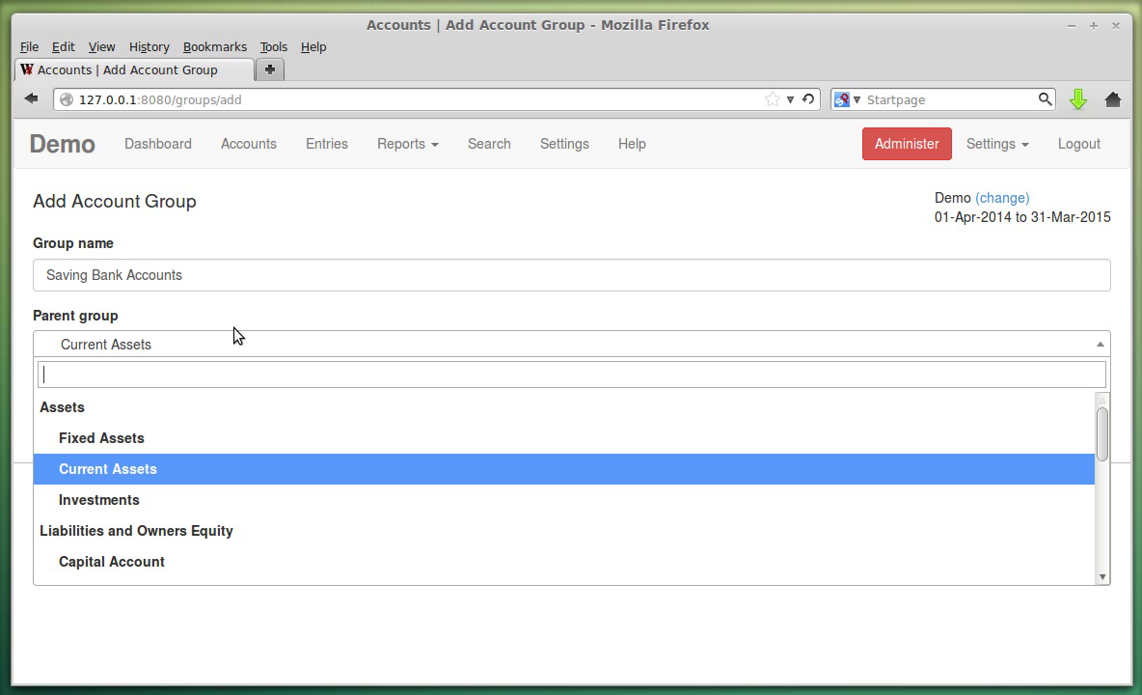
{"action": "key", "text": "Up"}
{"action": "key", "text": "Down"}
{"action": "key", "text": "Return"}
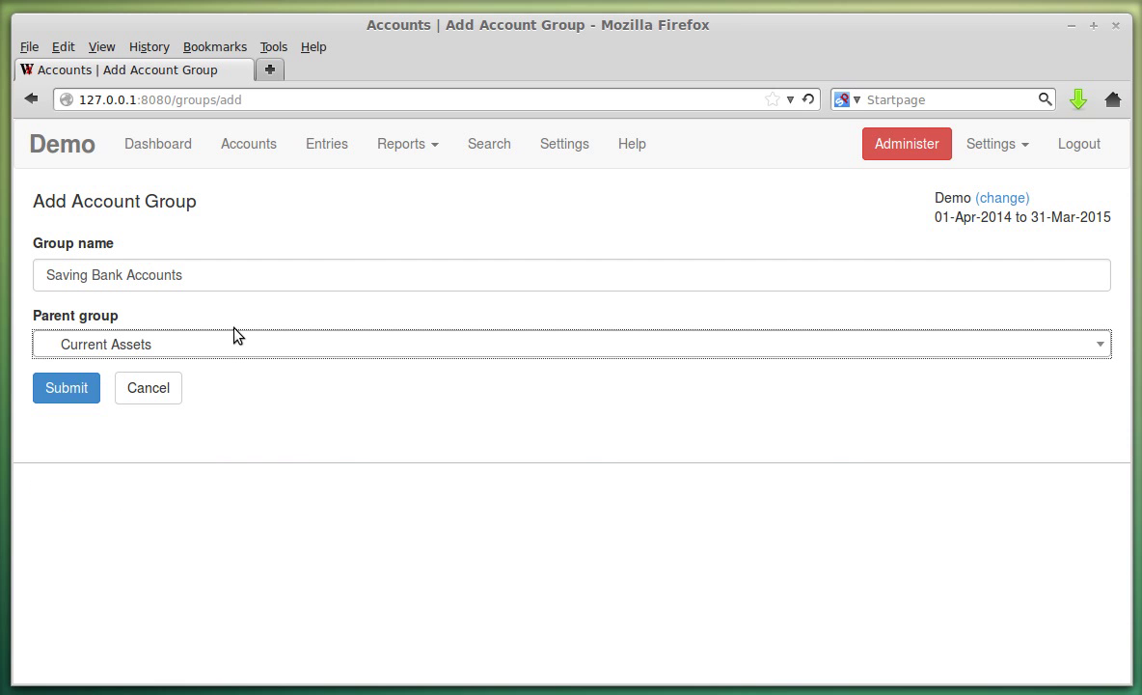
{"action": "left_click", "coordinate": [71, 388]}
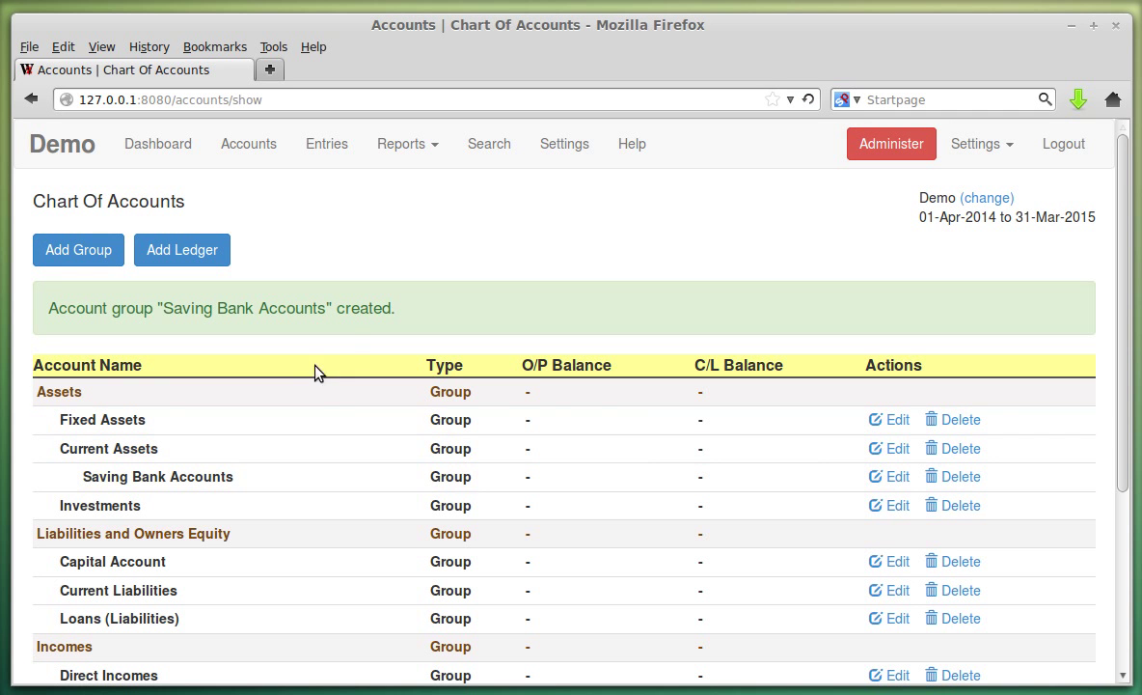
Highlight the new Saving Bank Accounts group in the chart of accounts.
{"action": "left_click_drag", "start_coordinate": [84, 475], "coordinate": [281, 479]}
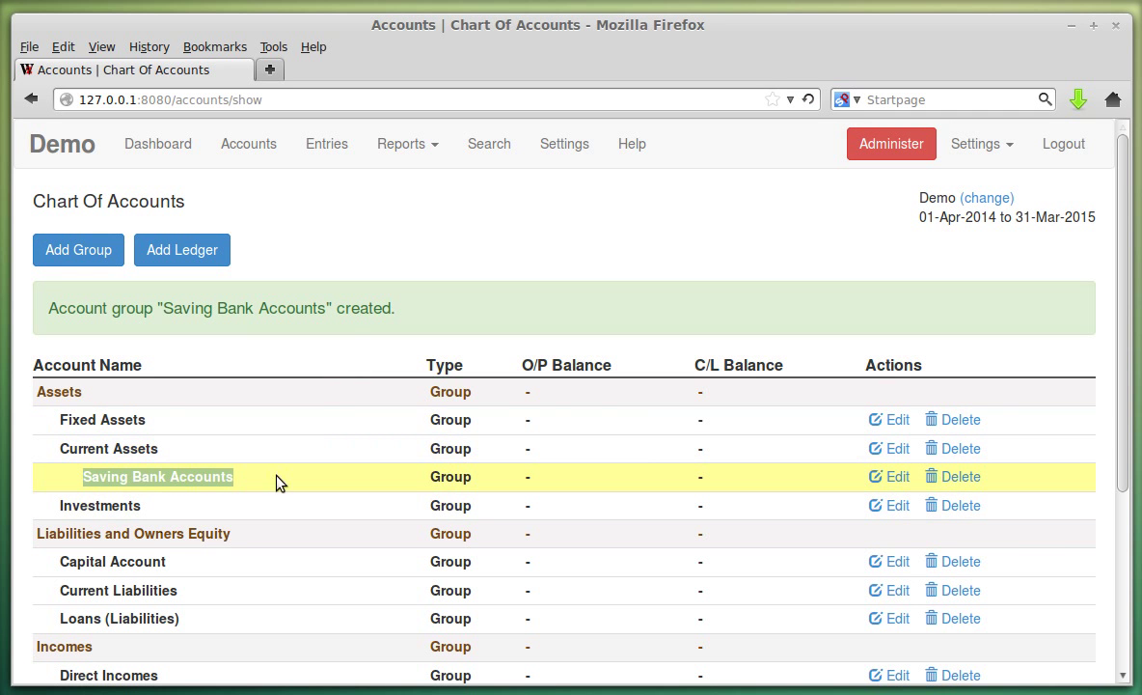
{"action": "left_click", "coordinate": [446, 476]}
{"action": "left_click_drag", "start_coordinate": [446, 476], "coordinate": [495, 487]}
{"action": "left_click", "coordinate": [495, 487]}
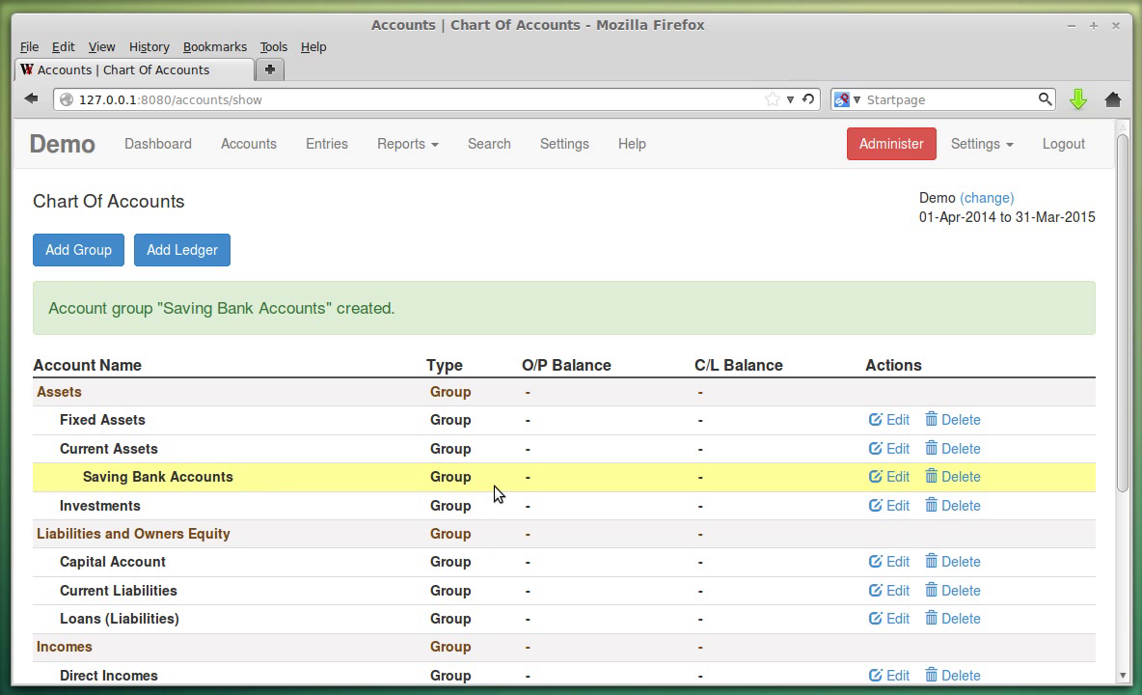
Start a ledger named ICICI Bank Saving Account under Saving Bank Accounts.
{"action": "left_click", "coordinate": [210, 260]}
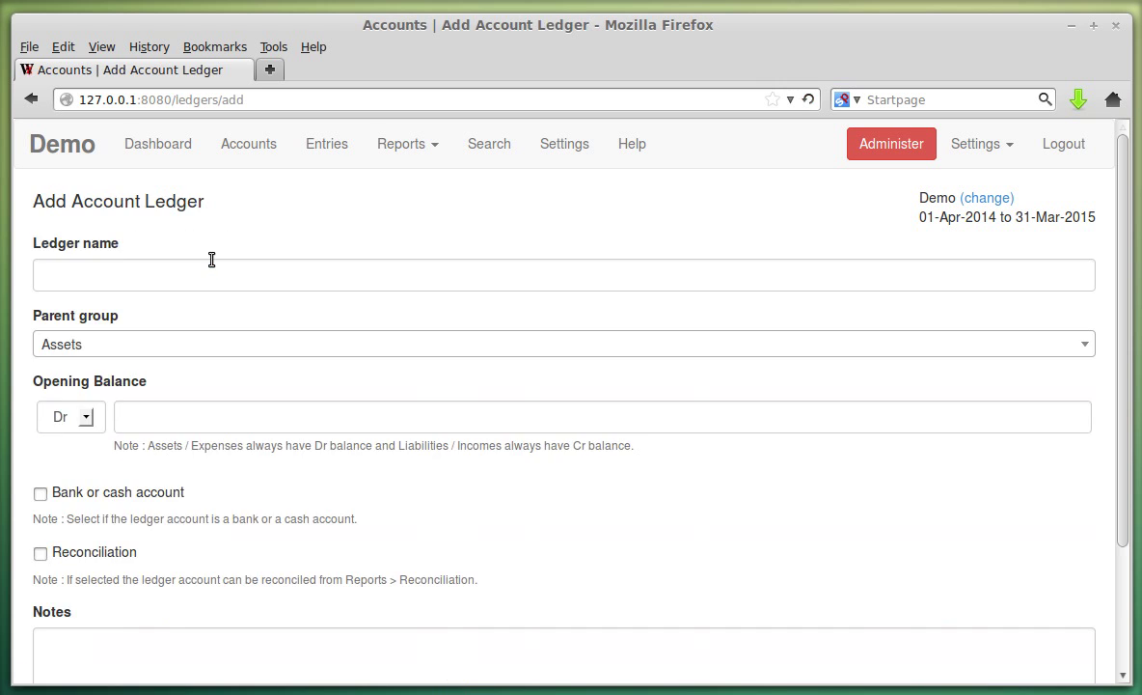
{"action": "left_click", "coordinate": [183, 275]}
{"action": "left_click", "coordinate": [183, 275]}
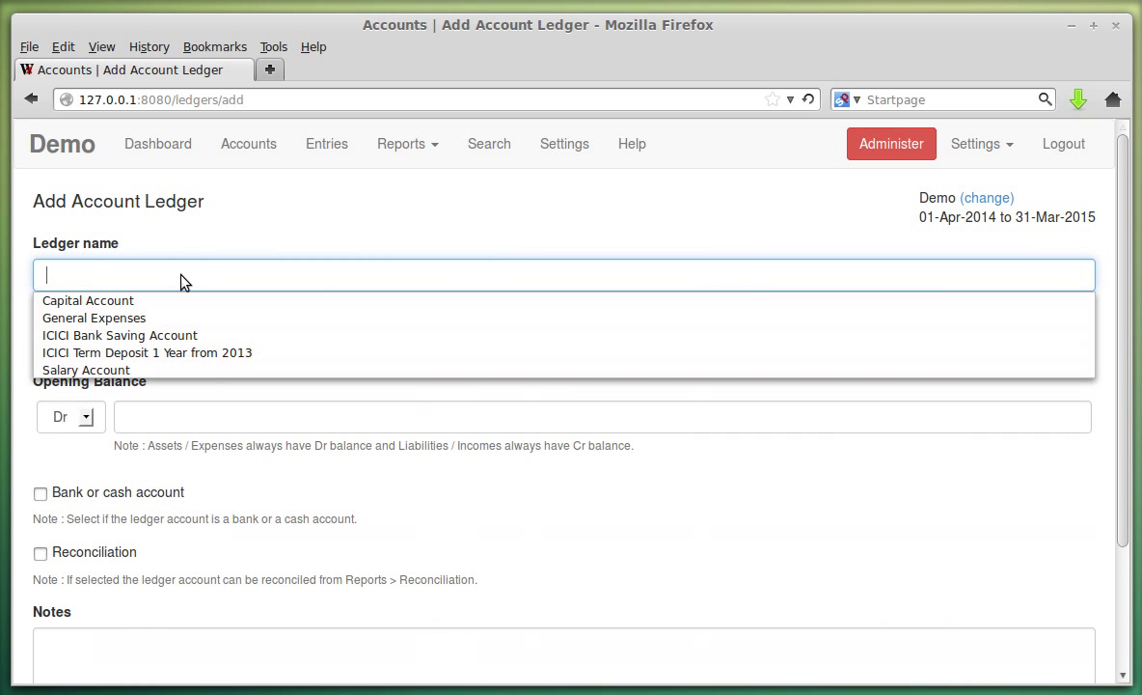
{"action": "left_click", "coordinate": [186, 334]}
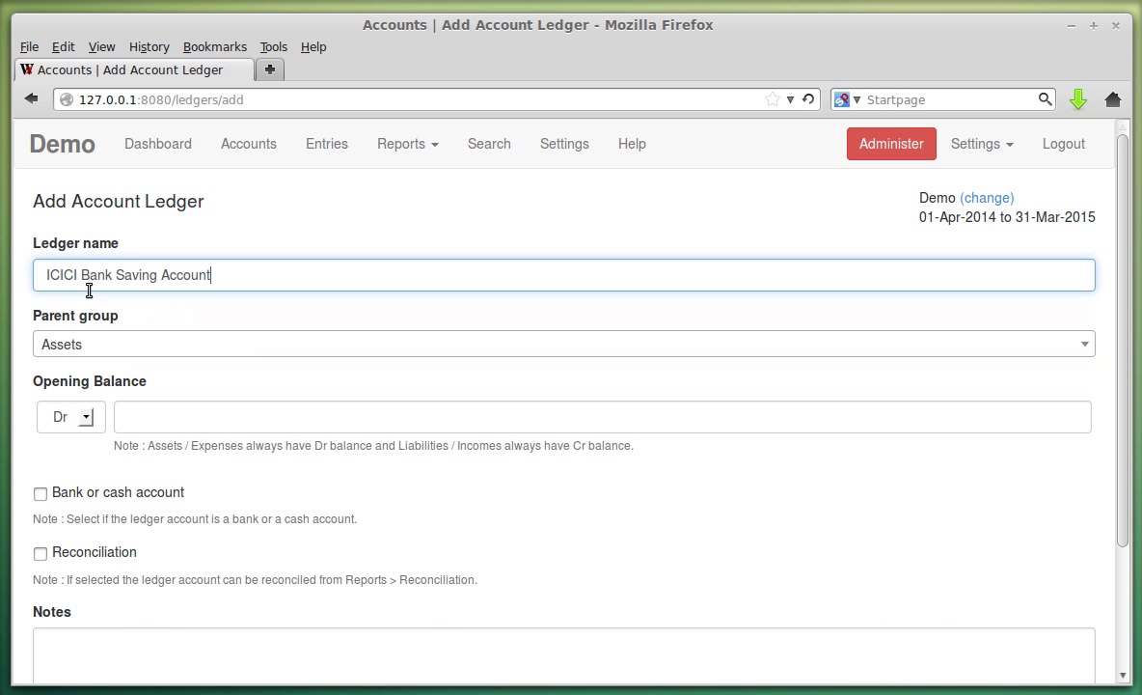
{"action": "left_click", "coordinate": [163, 348]}
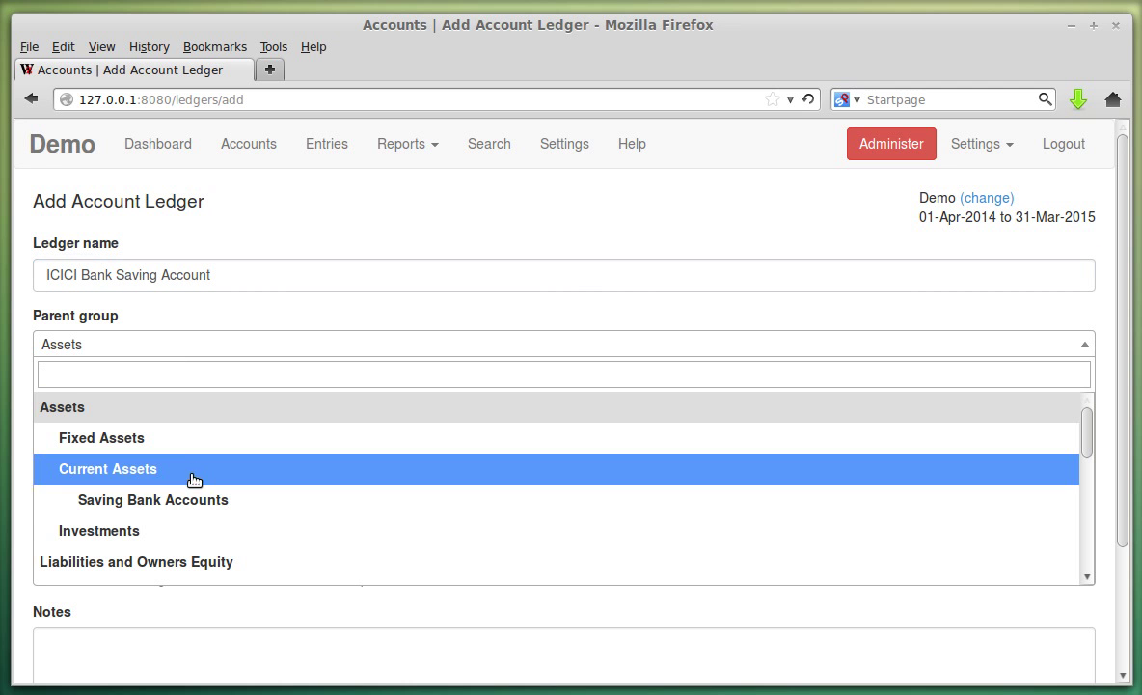
{"action": "left_click", "coordinate": [193, 499]}
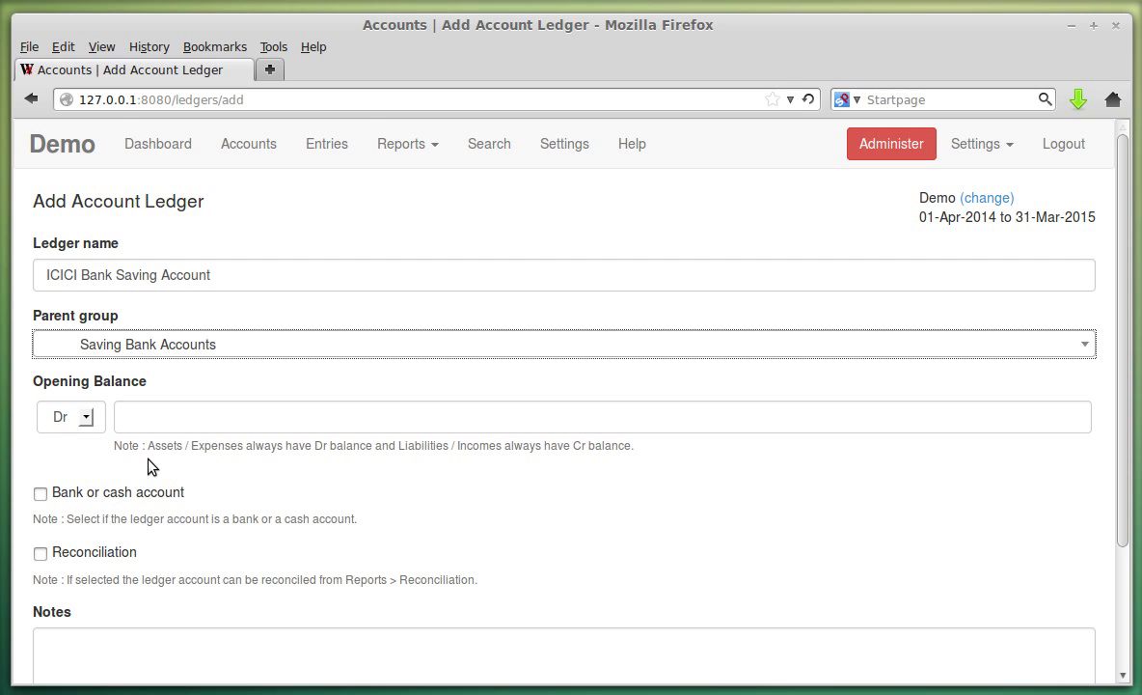
Review the Dr/Cr opening balance notes, keeping the balance type as Dr.
{"action": "left_click_drag", "start_coordinate": [148, 447], "coordinate": [378, 446]}
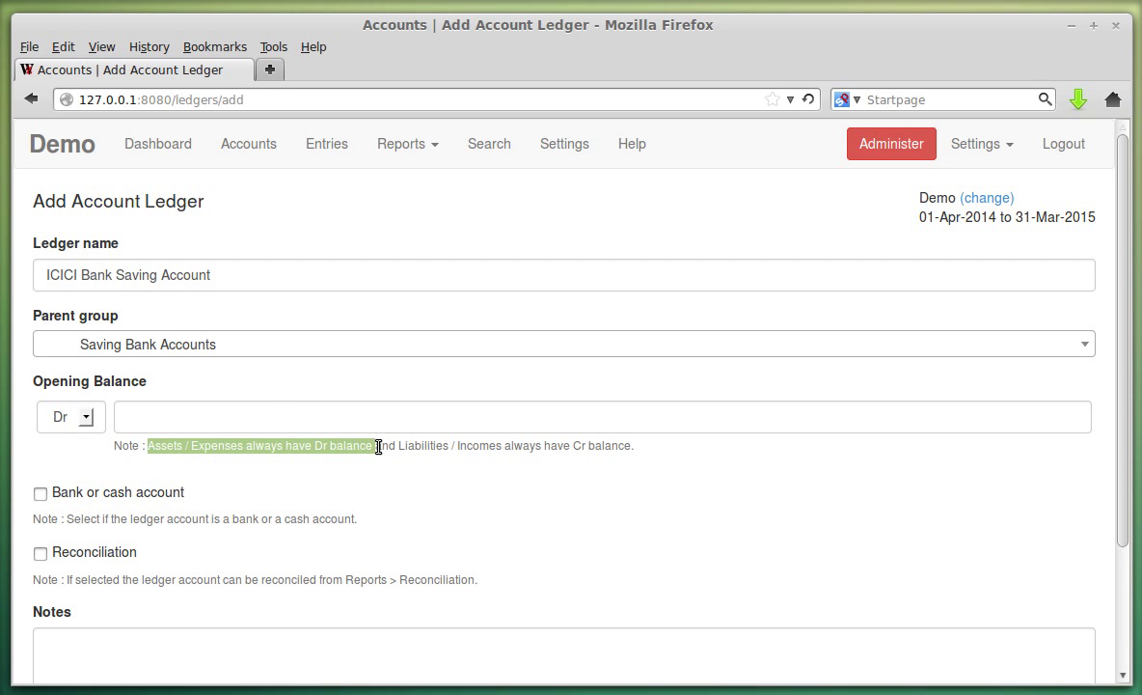
{"action": "left_click", "coordinate": [273, 410]}
{"action": "left_click", "coordinate": [87, 418]}
{"action": "left_click", "coordinate": [88, 422]}
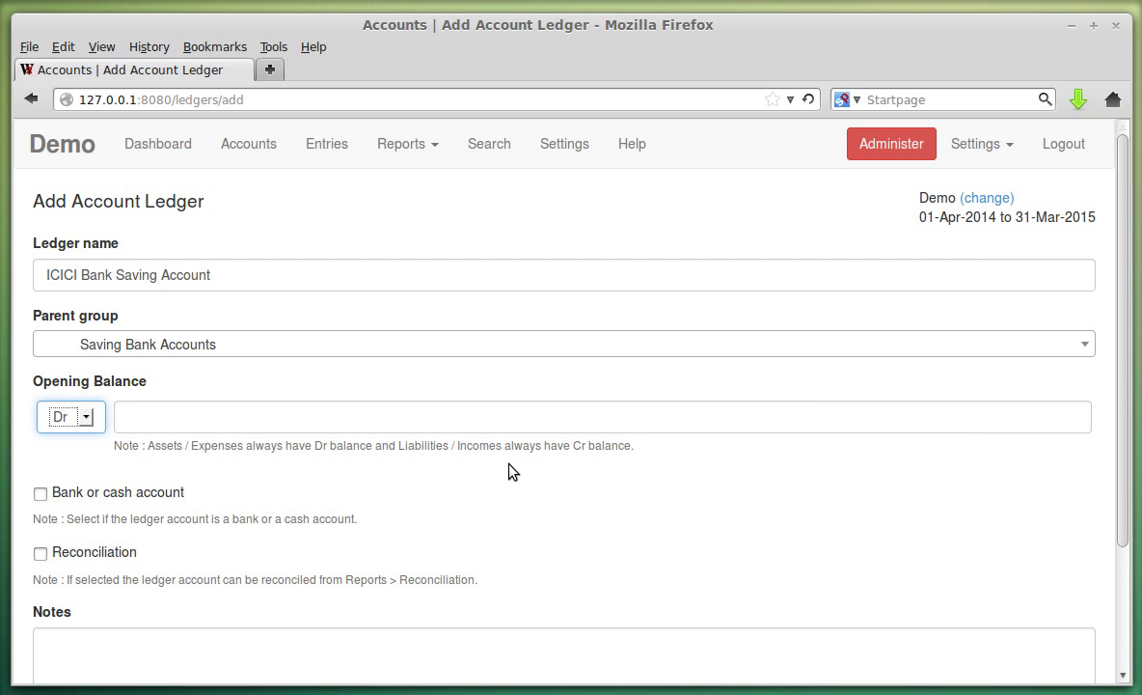
{"action": "left_click_drag", "start_coordinate": [514, 446], "coordinate": [649, 469]}
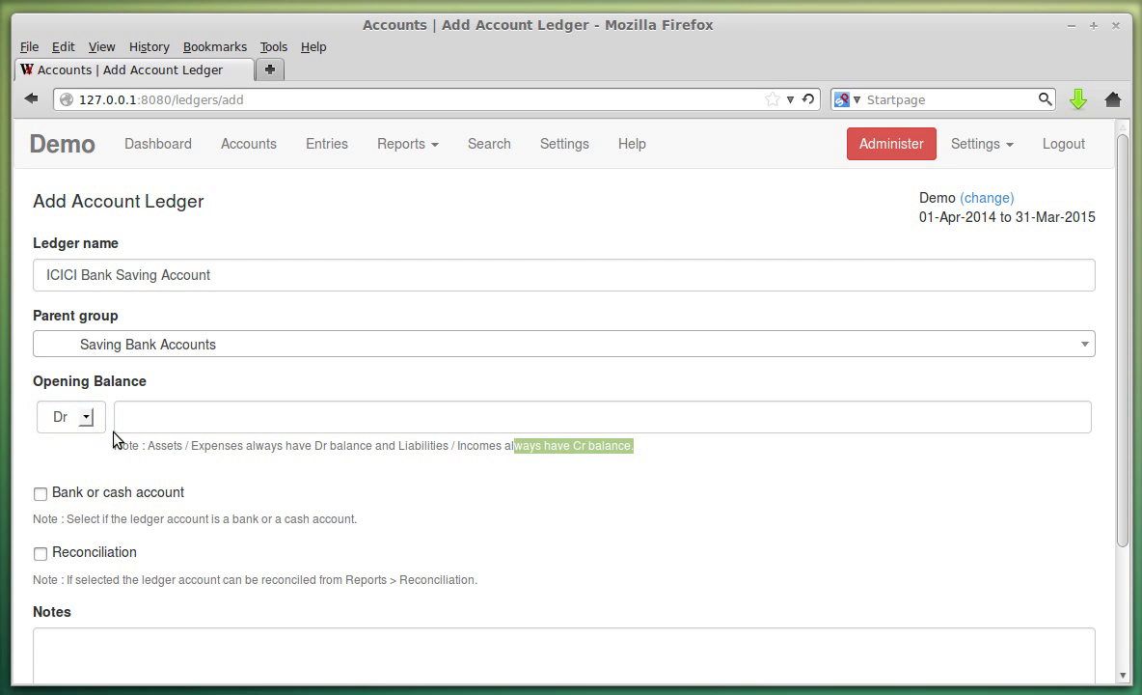
{"action": "left_click", "coordinate": [87, 419]}
{"action": "left_click", "coordinate": [87, 423]}
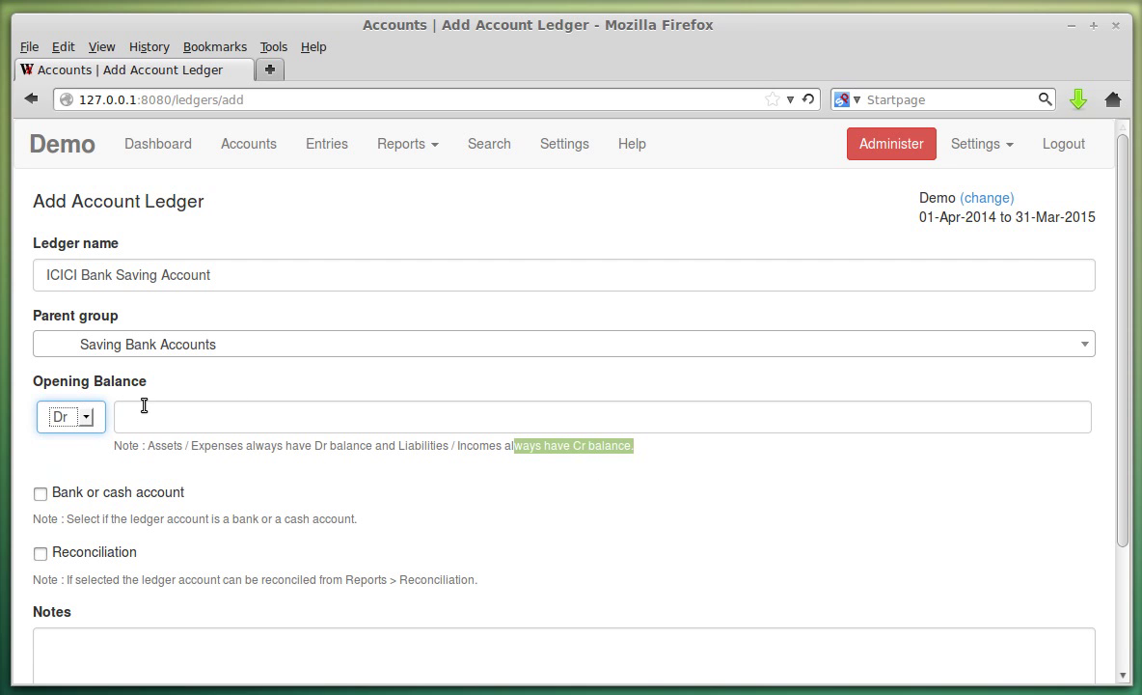
{"action": "left_click", "coordinate": [294, 385]}
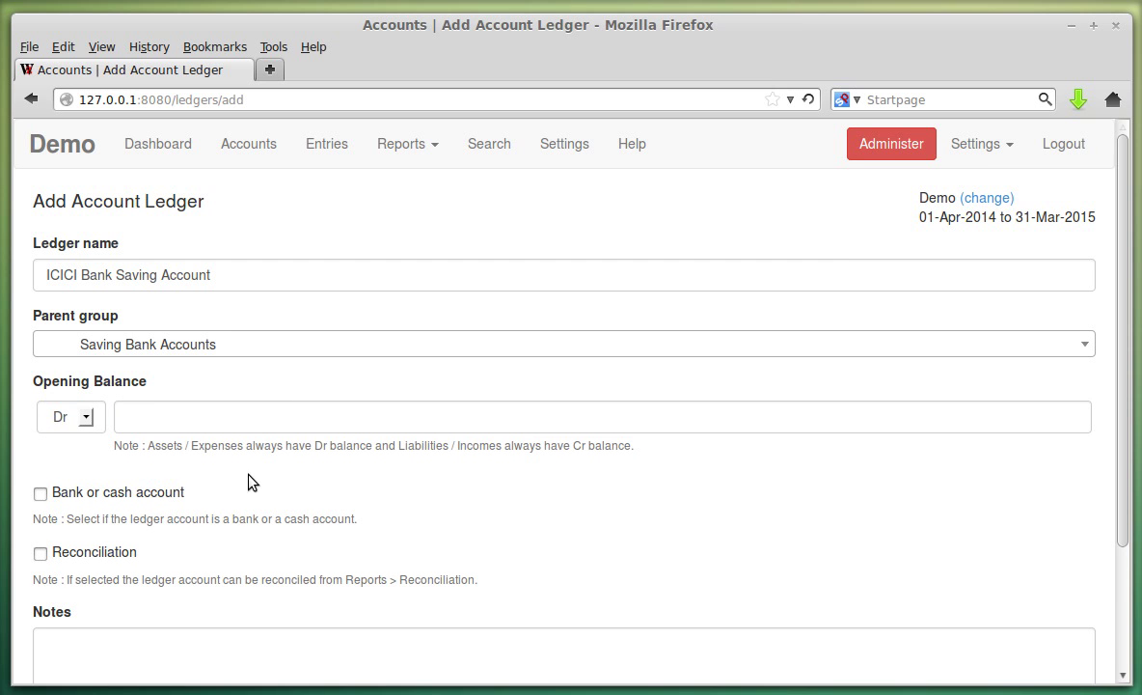
Mark it as a bank or cash account with reconciliation enabled, and save the ledger.
{"action": "scroll", "coordinate": [202, 475], "scroll_direction": "down", "scroll_amount": 1}
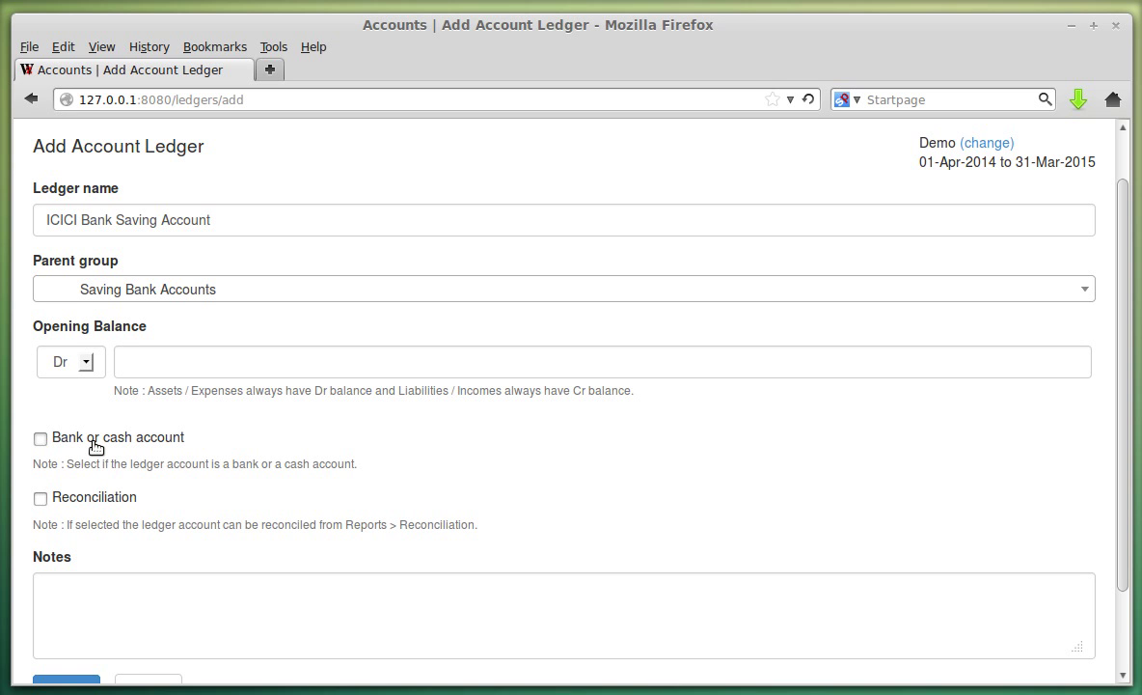
{"action": "left_click", "coordinate": [95, 446]}
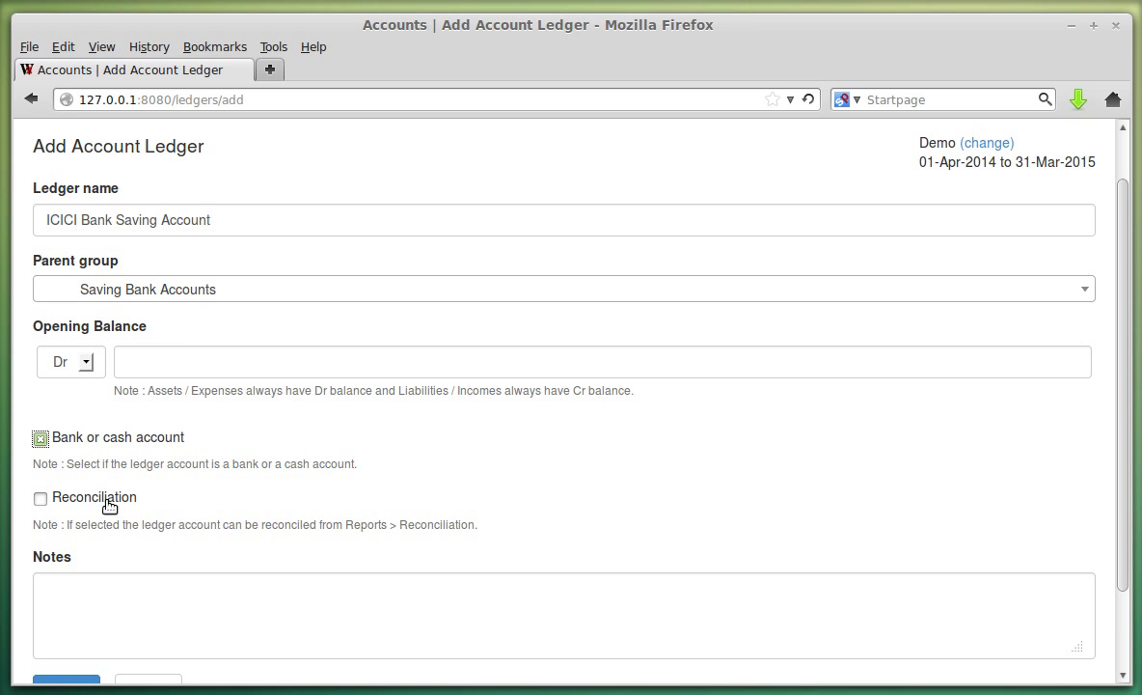
{"action": "left_click", "coordinate": [108, 504]}
{"action": "scroll", "coordinate": [196, 468], "scroll_direction": "down", "scroll_amount": 2}
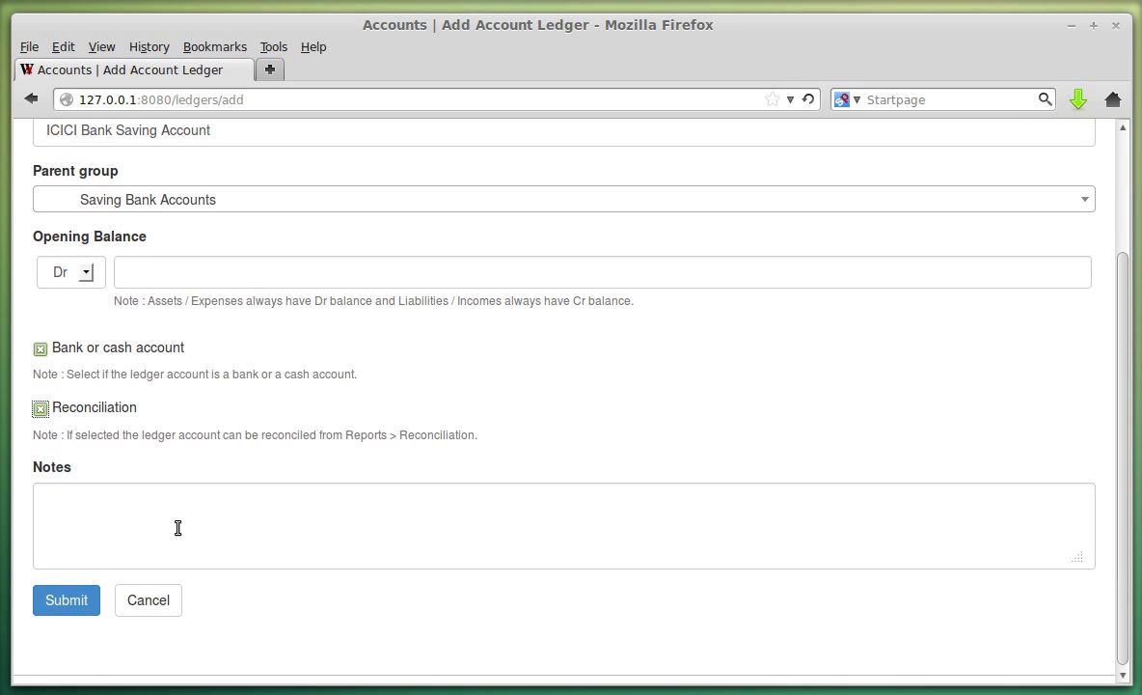
{"action": "left_click", "coordinate": [147, 527]}
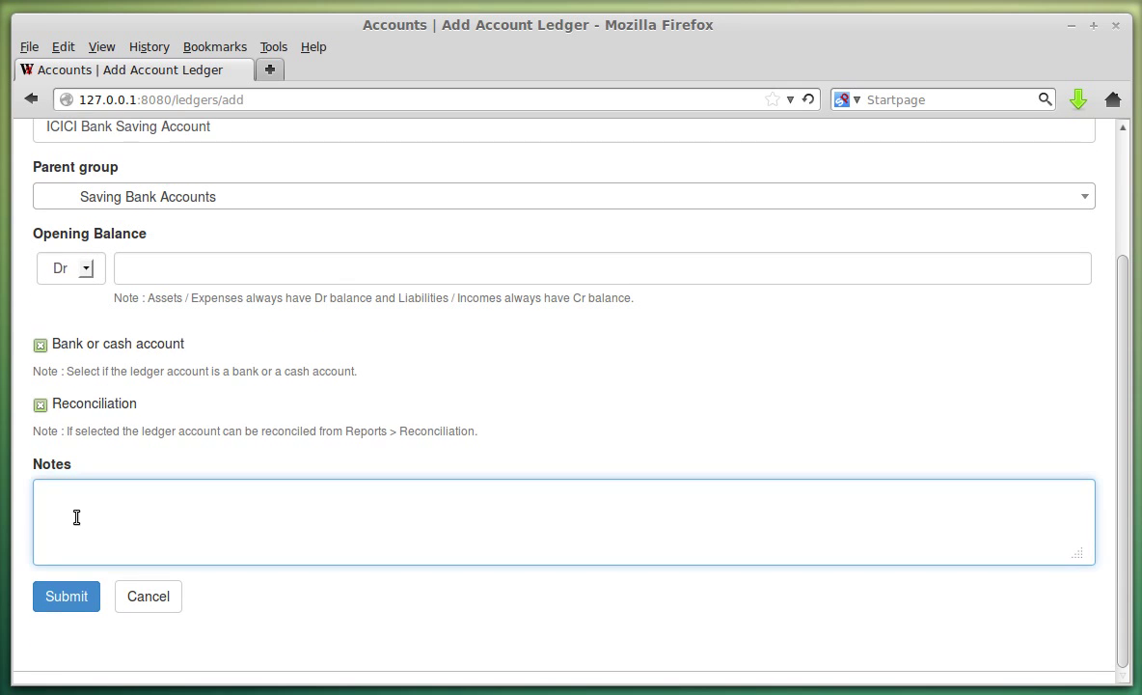
{"action": "left_click", "coordinate": [73, 592]}
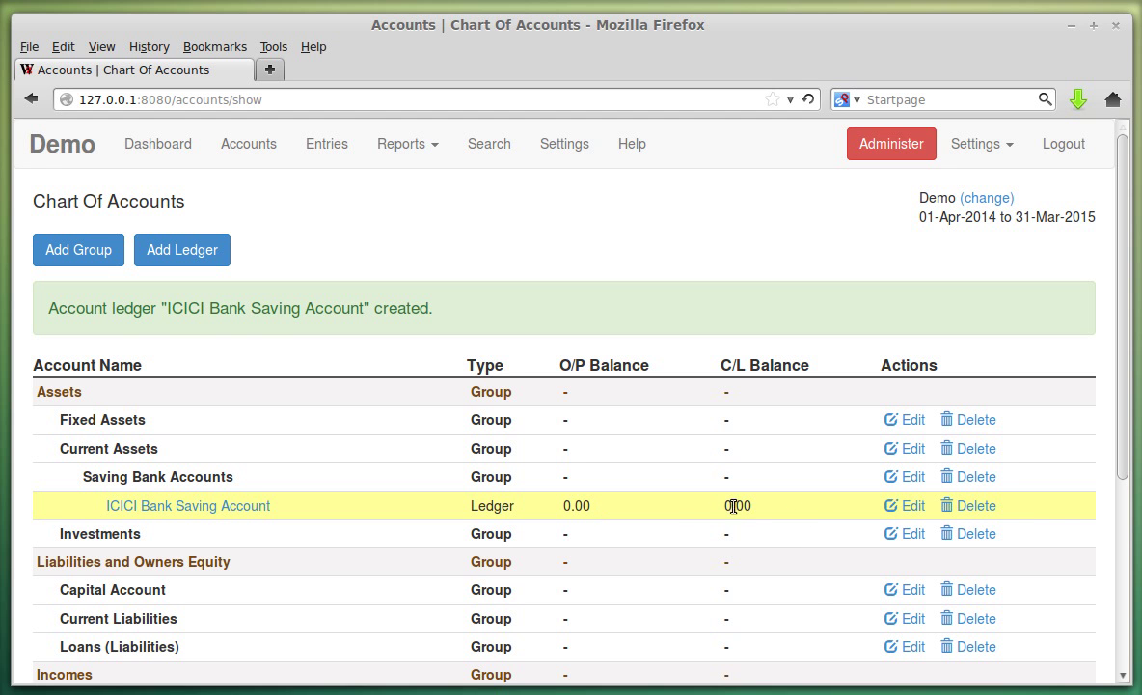
{"action": "scroll", "coordinate": [747, 505], "scroll_direction": "down", "scroll_amount": 4}
{"action": "scroll", "coordinate": [693, 556], "scroll_direction": "up", "scroll_amount": 3}
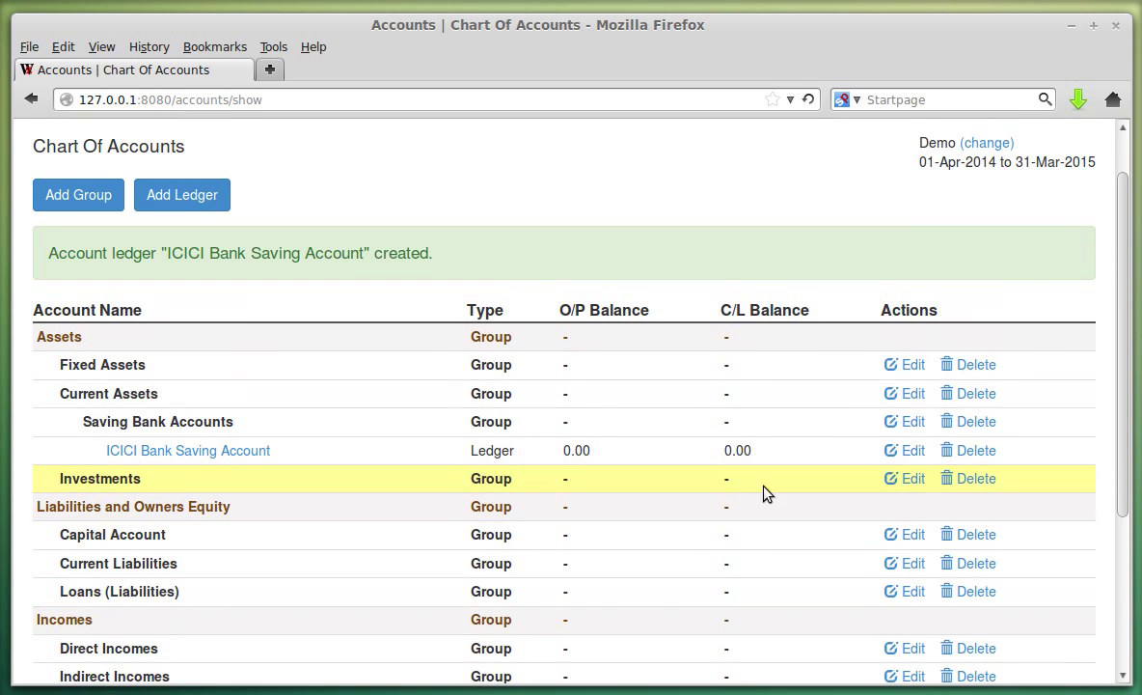
Change the ICICI Bank Saving Account opening balance to Dr 5000.00 and save.
{"action": "left_click", "coordinate": [904, 454]}
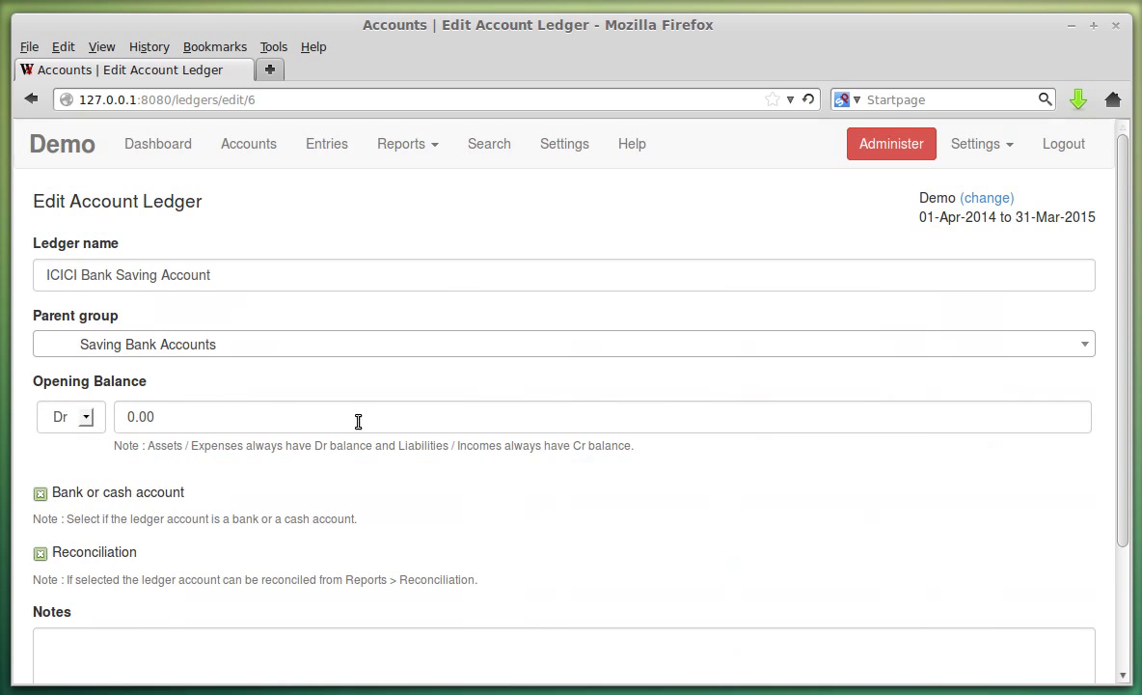
{"action": "scroll", "coordinate": [209, 486], "scroll_direction": "down", "scroll_amount": 2}
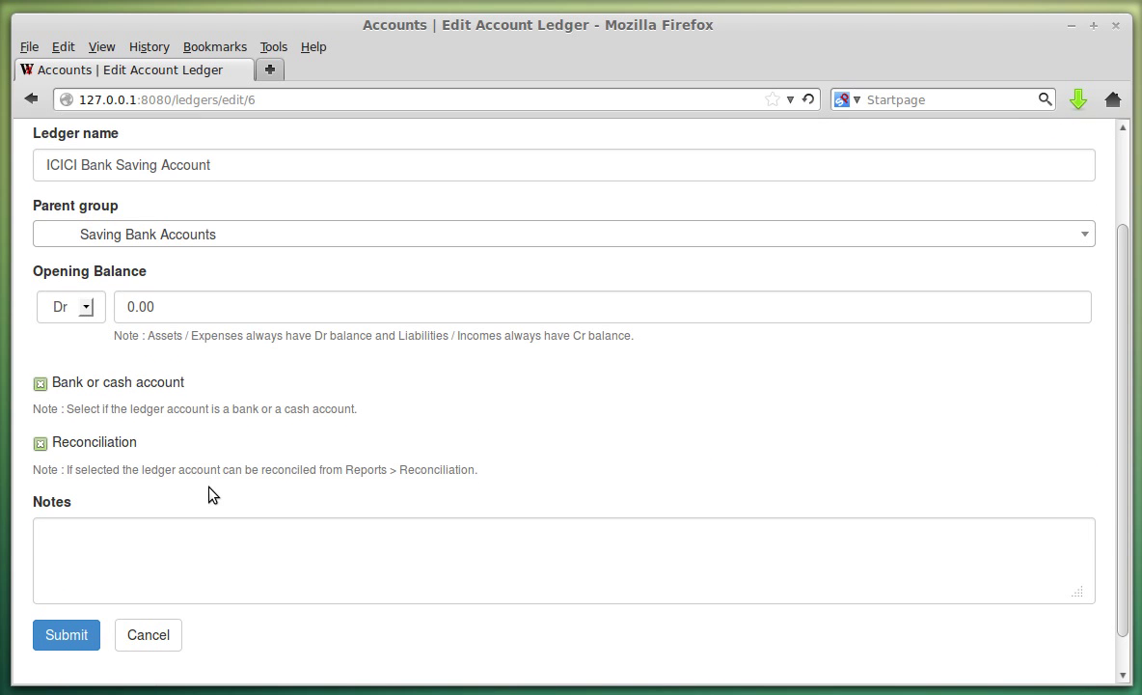
{"action": "left_click", "coordinate": [170, 316]}
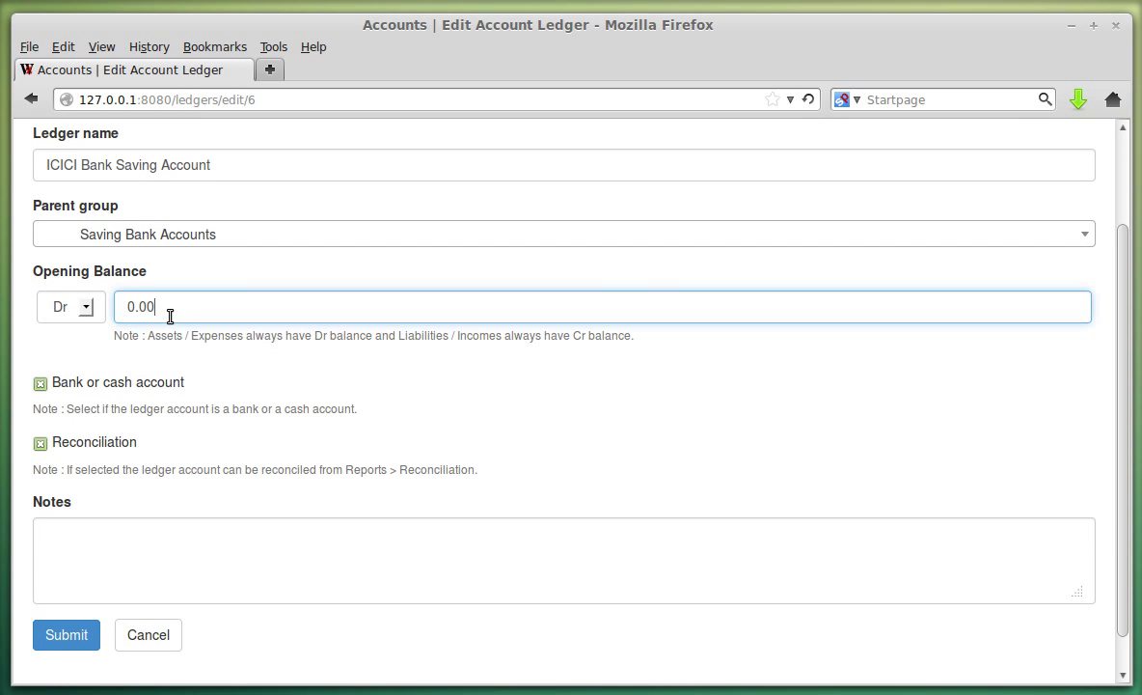
{"action": "type", "text": "500"}
{"action": "left_click", "coordinate": [559, 444]}
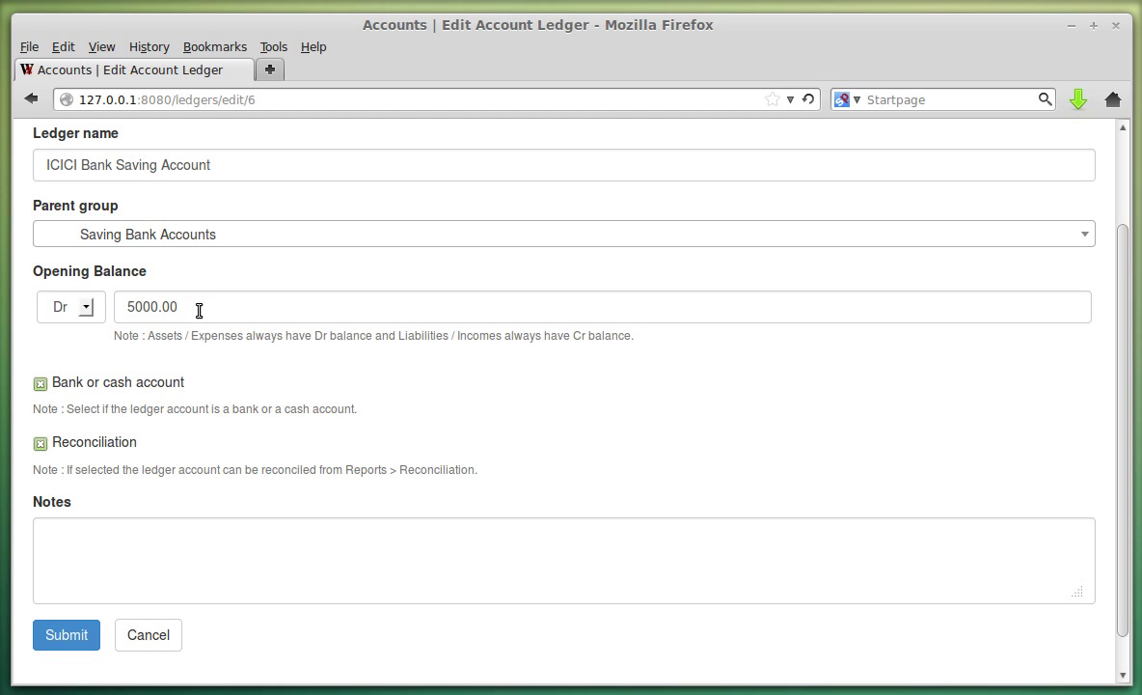
{"action": "left_click", "coordinate": [77, 633]}
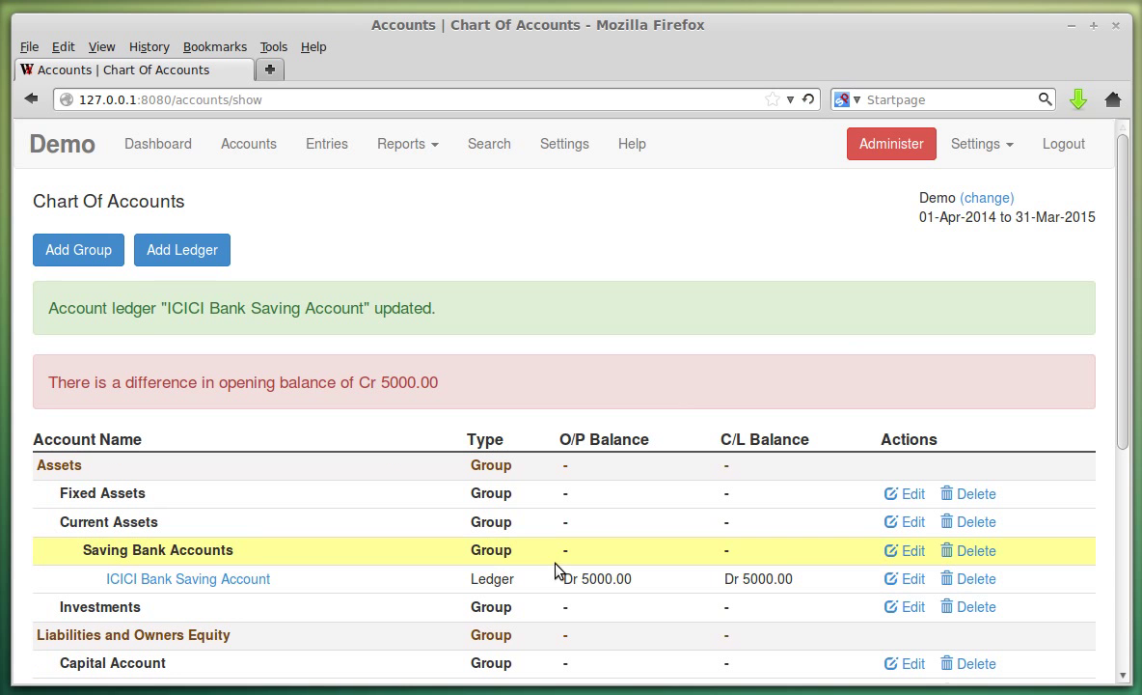
Highlight the resulting Cr 5000.00 opening balance difference warning.
{"action": "scroll", "coordinate": [535, 417], "scroll_direction": "down", "scroll_amount": 1}
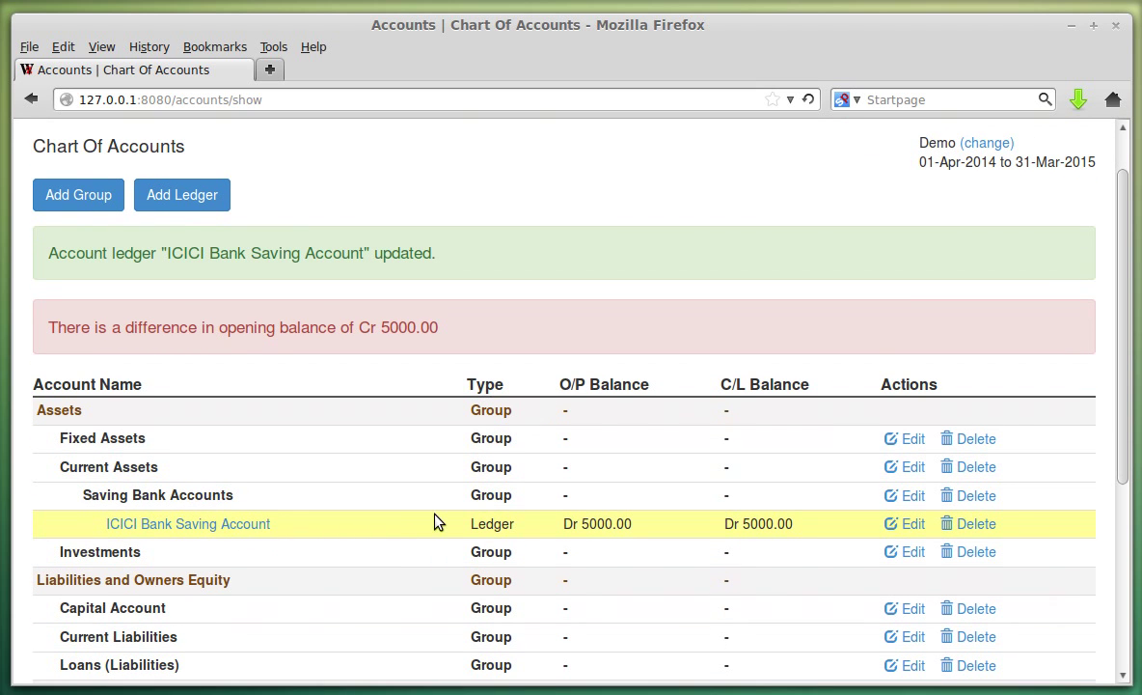
{"action": "scroll", "coordinate": [438, 520], "scroll_direction": "down", "scroll_amount": 2}
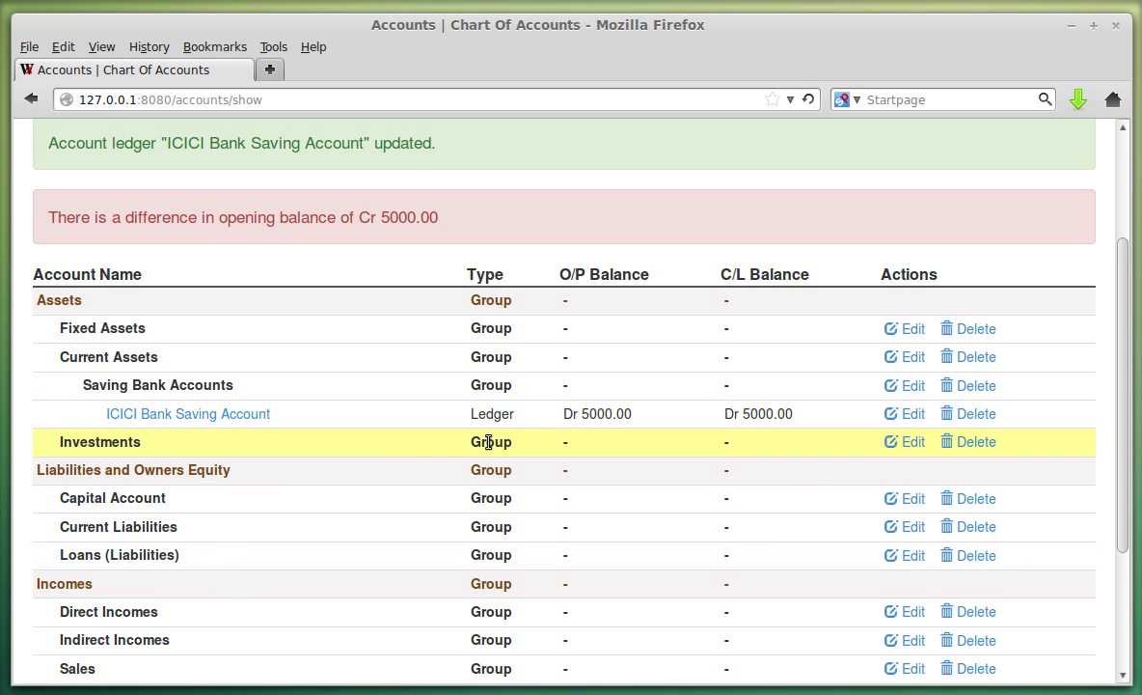
{"action": "scroll", "coordinate": [382, 452], "scroll_direction": "up", "scroll_amount": 2}
{"action": "left_click_drag", "start_coordinate": [51, 329], "coordinate": [219, 357]}
{"action": "left_click", "coordinate": [219, 349]}
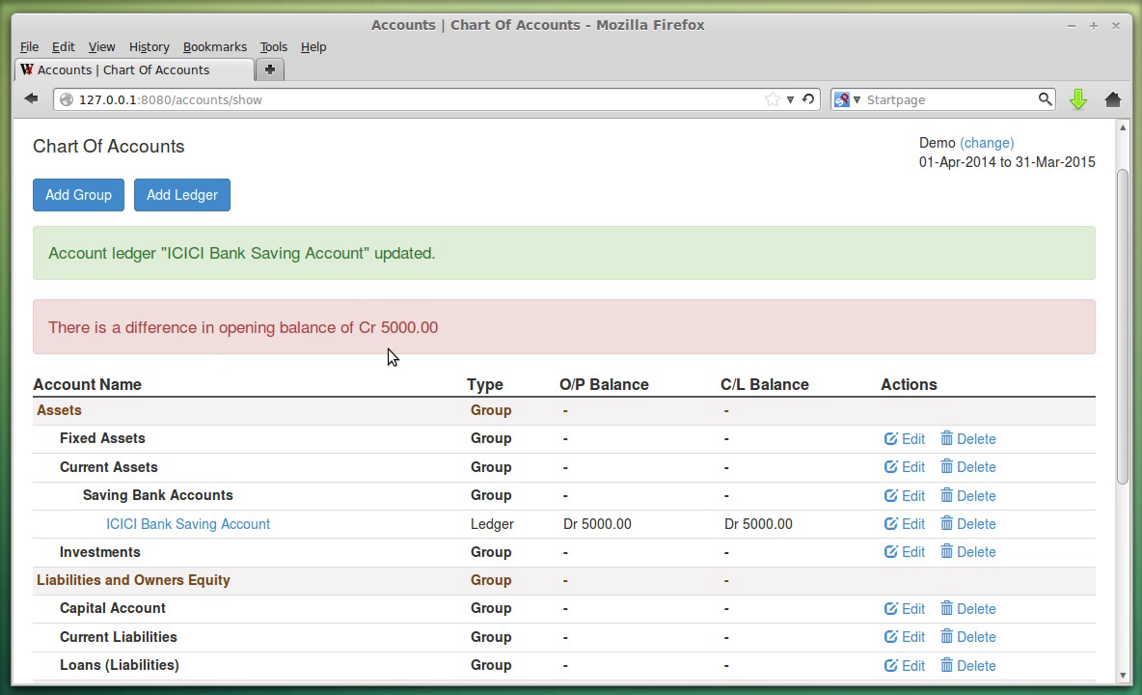
{"action": "left_click_drag", "start_coordinate": [53, 324], "coordinate": [439, 327]}
{"action": "left_click", "coordinate": [453, 352]}
{"action": "scroll", "coordinate": [453, 357], "scroll_direction": "up", "scroll_amount": 1}
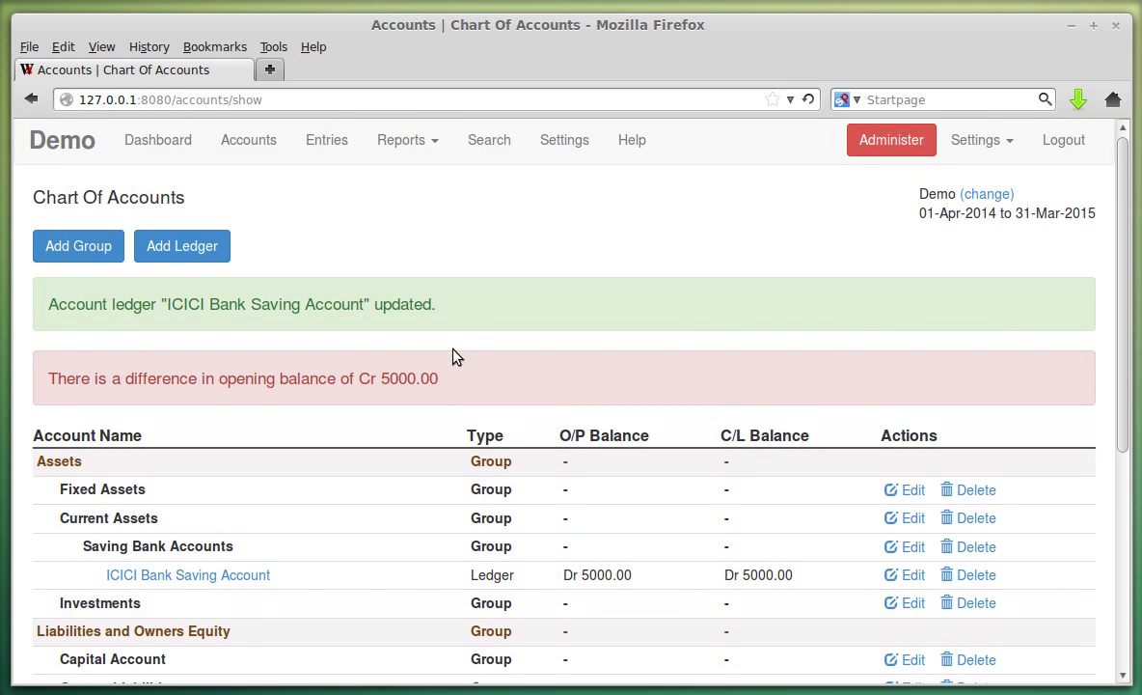
{"action": "left_click", "coordinate": [416, 146]}
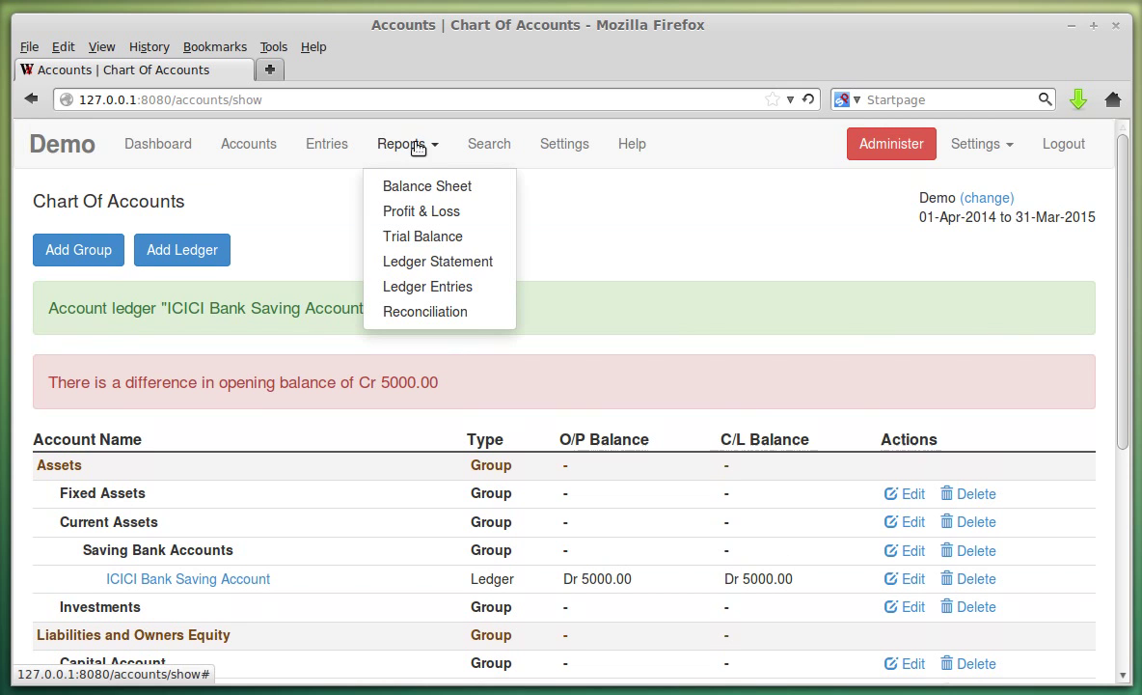
{"action": "left_click", "coordinate": [421, 184]}
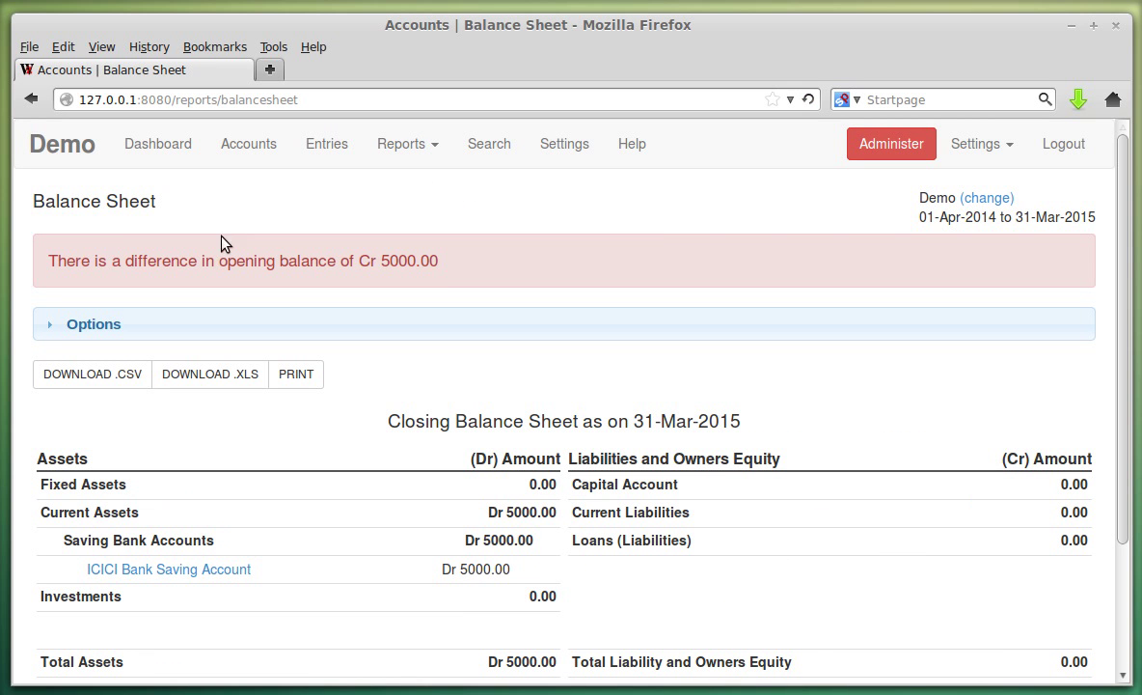
{"action": "left_click_drag", "start_coordinate": [48, 260], "coordinate": [372, 261]}
{"action": "left_click", "coordinate": [439, 273]}
{"action": "left_click", "coordinate": [254, 154]}
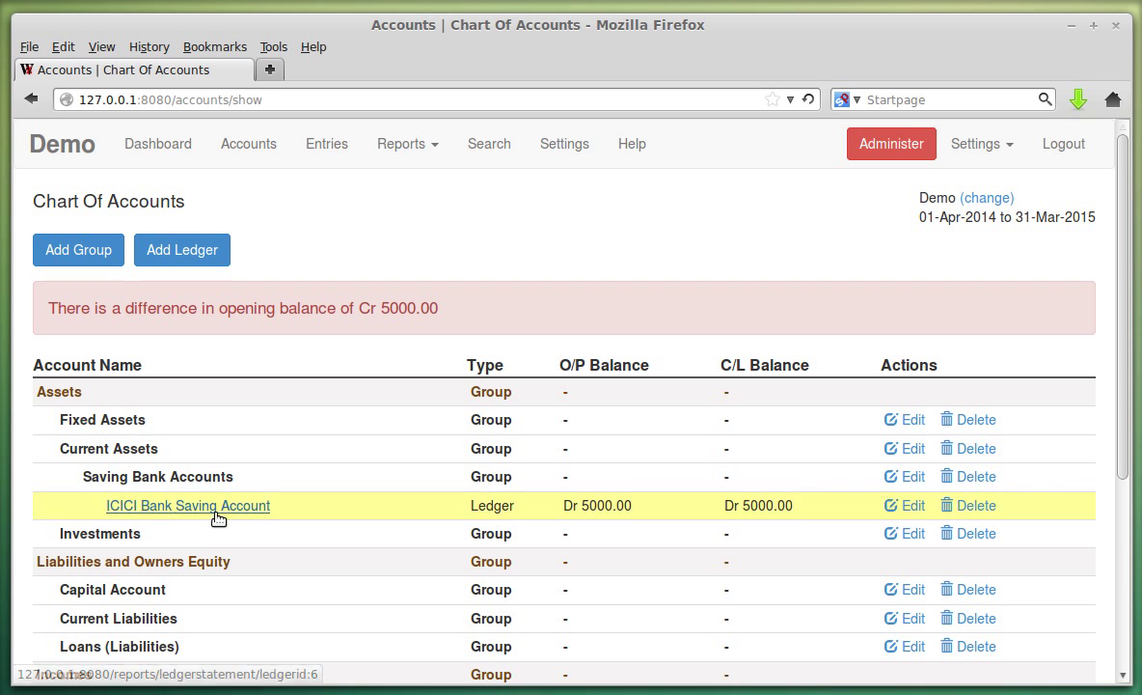
{"action": "left_click", "coordinate": [200, 253]}
Name the new ledger Capital Account and place it under the Capital Account group.
{"action": "left_click", "coordinate": [150, 281]}
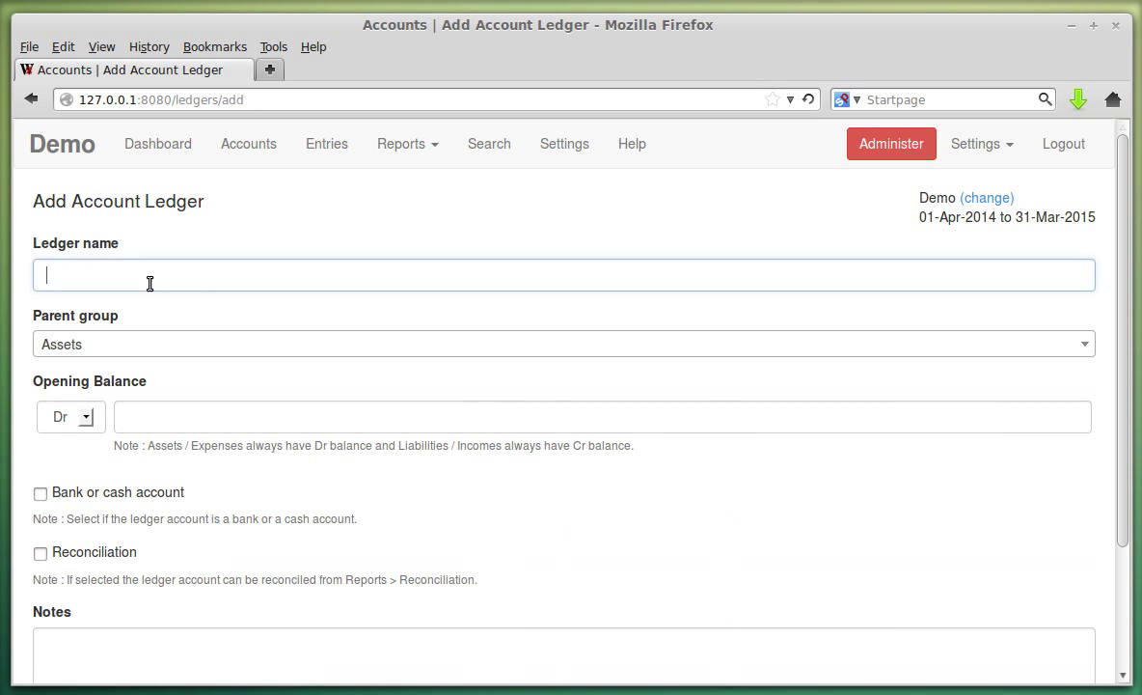
{"action": "left_click", "coordinate": [143, 318]}
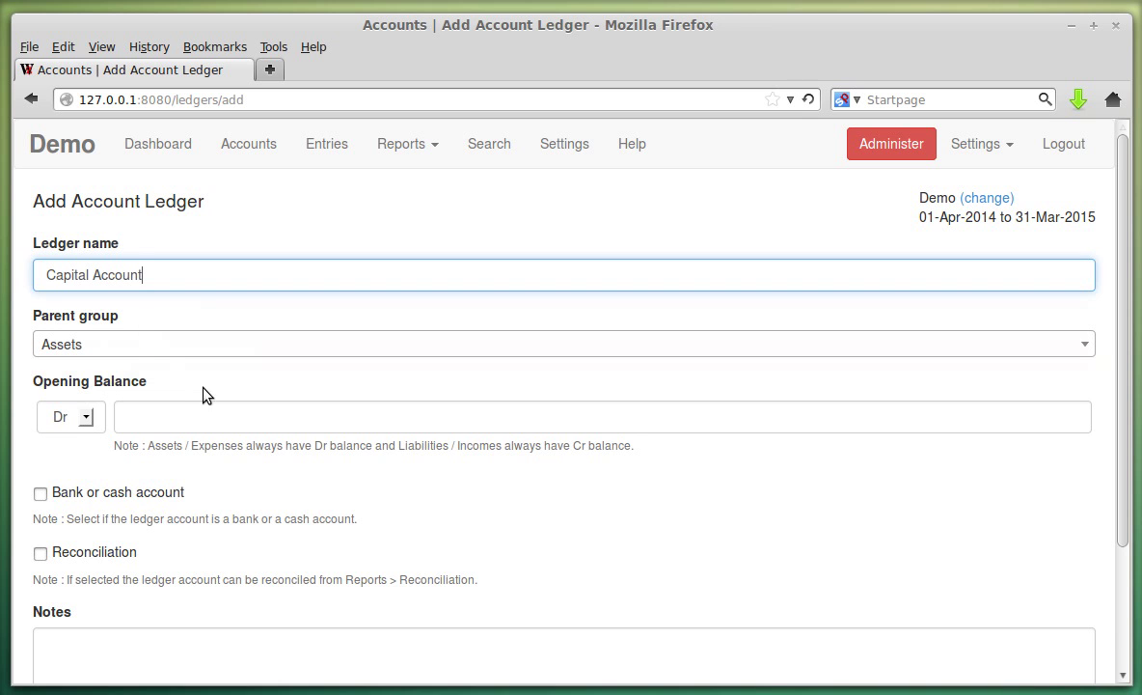
{"action": "left_click", "coordinate": [128, 353]}
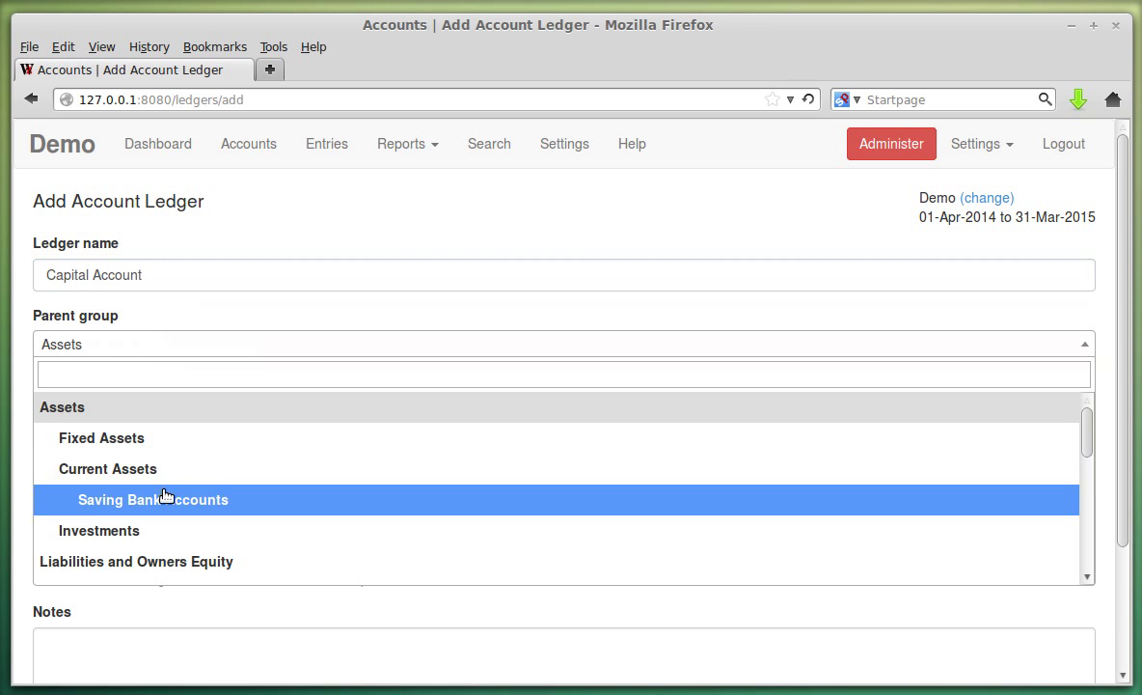
{"action": "scroll", "coordinate": [202, 459], "scroll_direction": "down", "scroll_amount": 3}
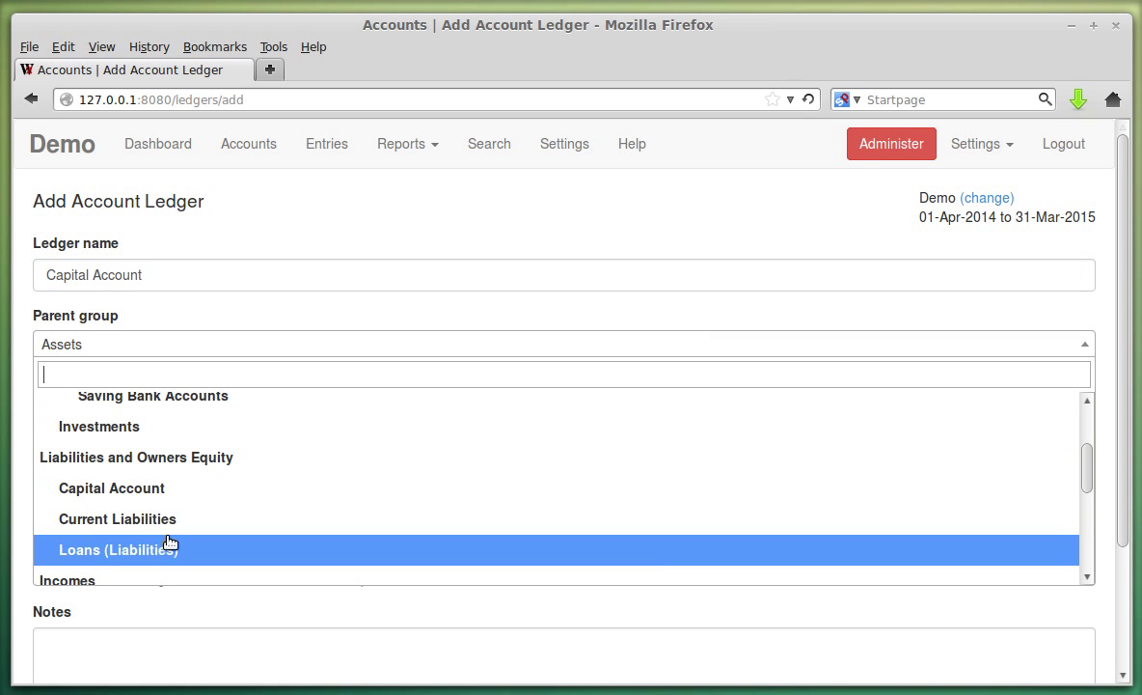
{"action": "left_click", "coordinate": [156, 498]}
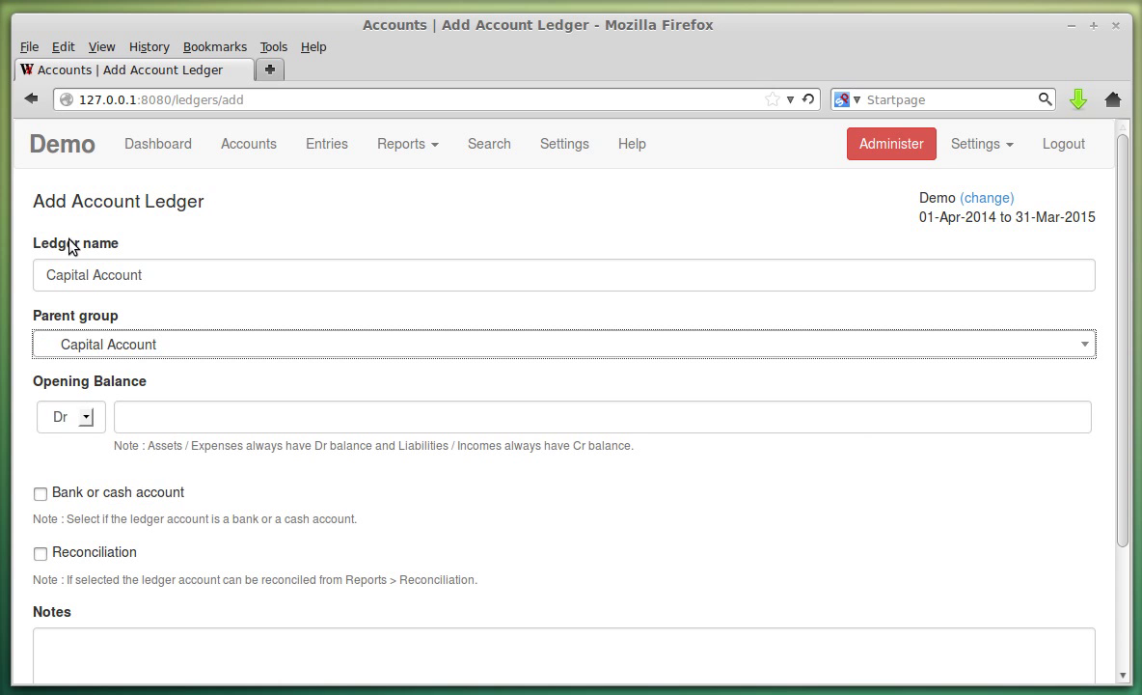
{"action": "left_click", "coordinate": [158, 349]}
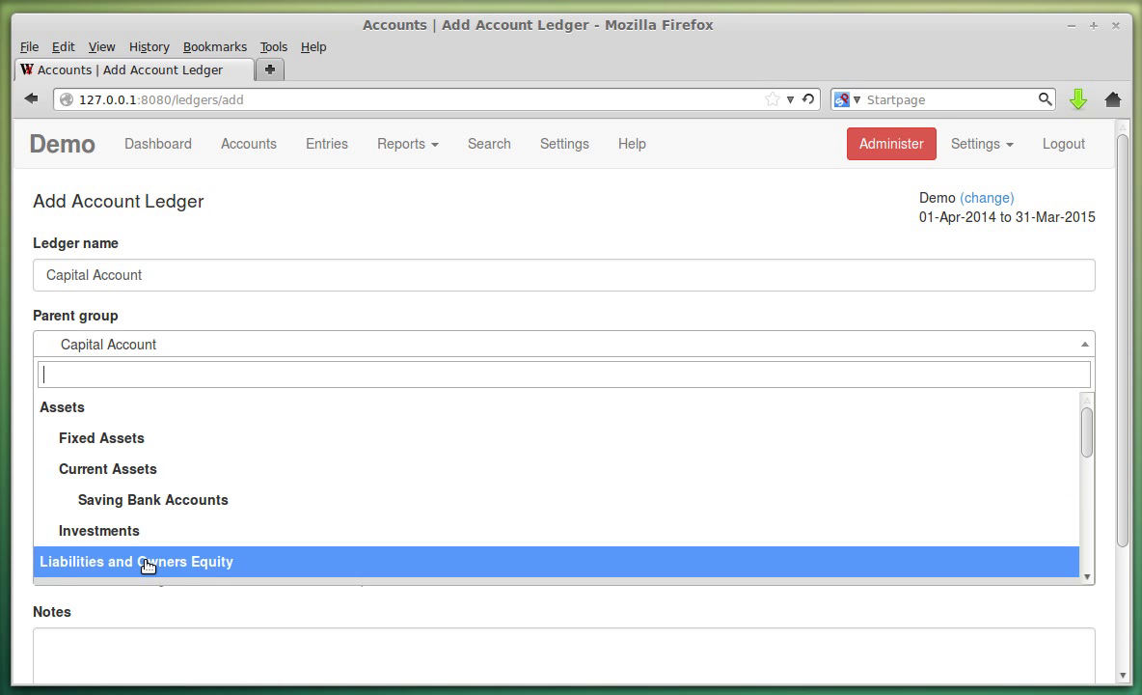
{"action": "scroll", "coordinate": [178, 511], "scroll_direction": "down", "scroll_amount": 3}
{"action": "left_click", "coordinate": [163, 494]}
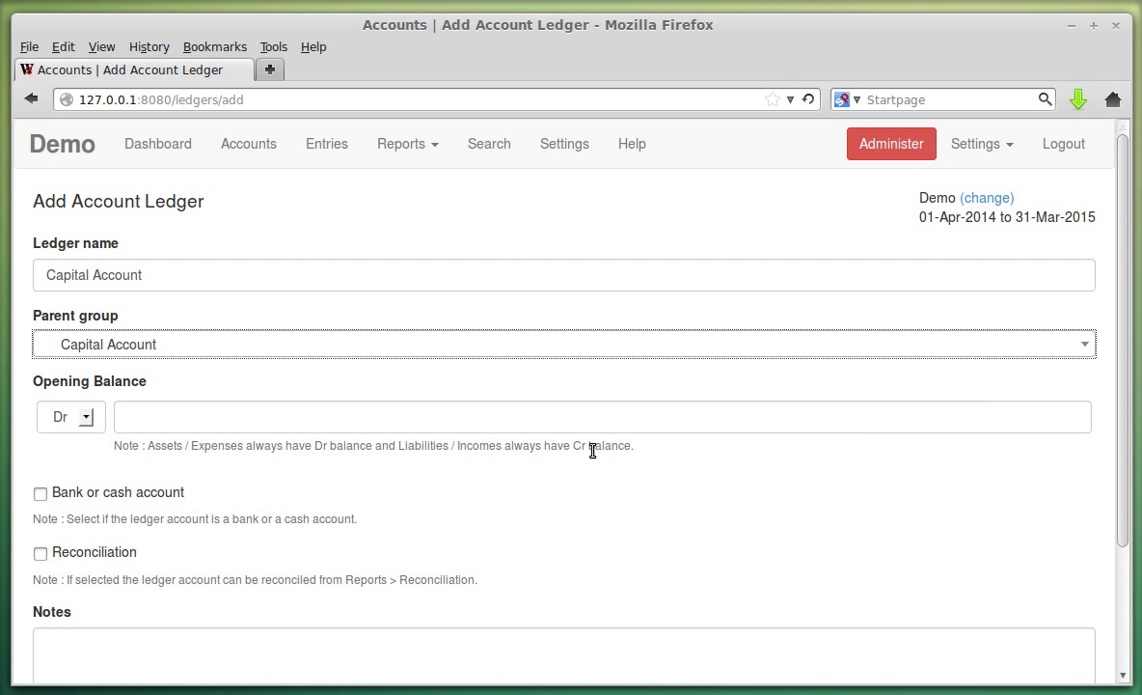
Give the Capital Account ledger a Cr 5000.00 opening balance and save it.
{"action": "left_click_drag", "start_coordinate": [399, 445], "coordinate": [624, 470]}
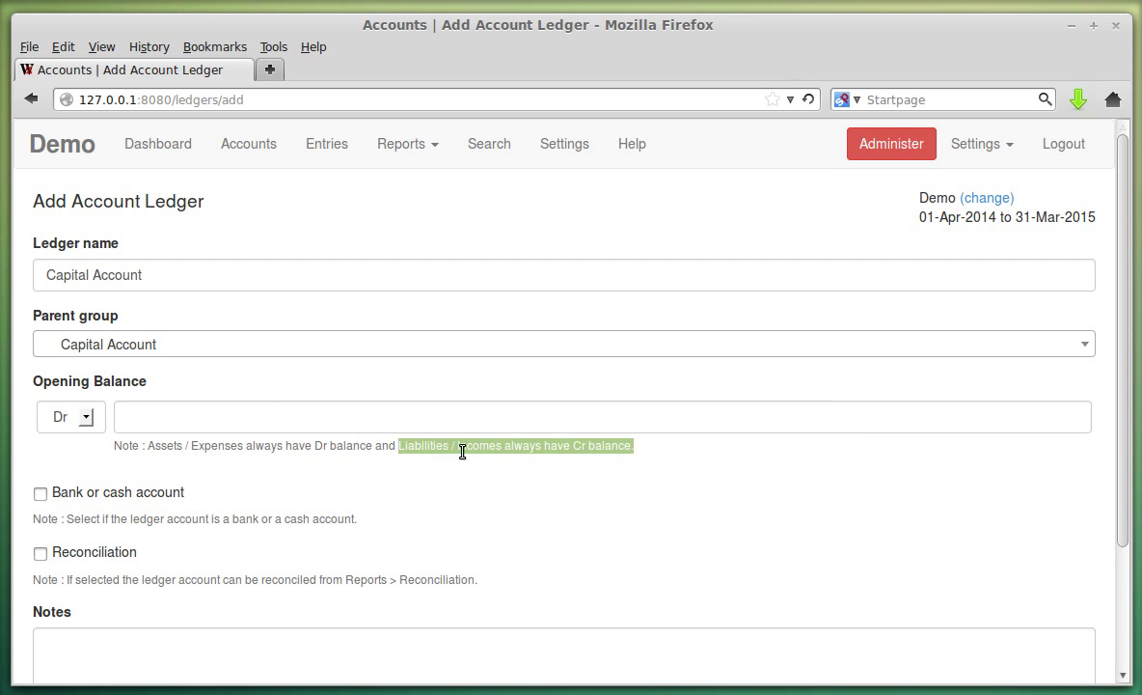
{"action": "left_click", "coordinate": [81, 418]}
{"action": "left_click", "coordinate": [87, 457]}
{"action": "left_click", "coordinate": [189, 418]}
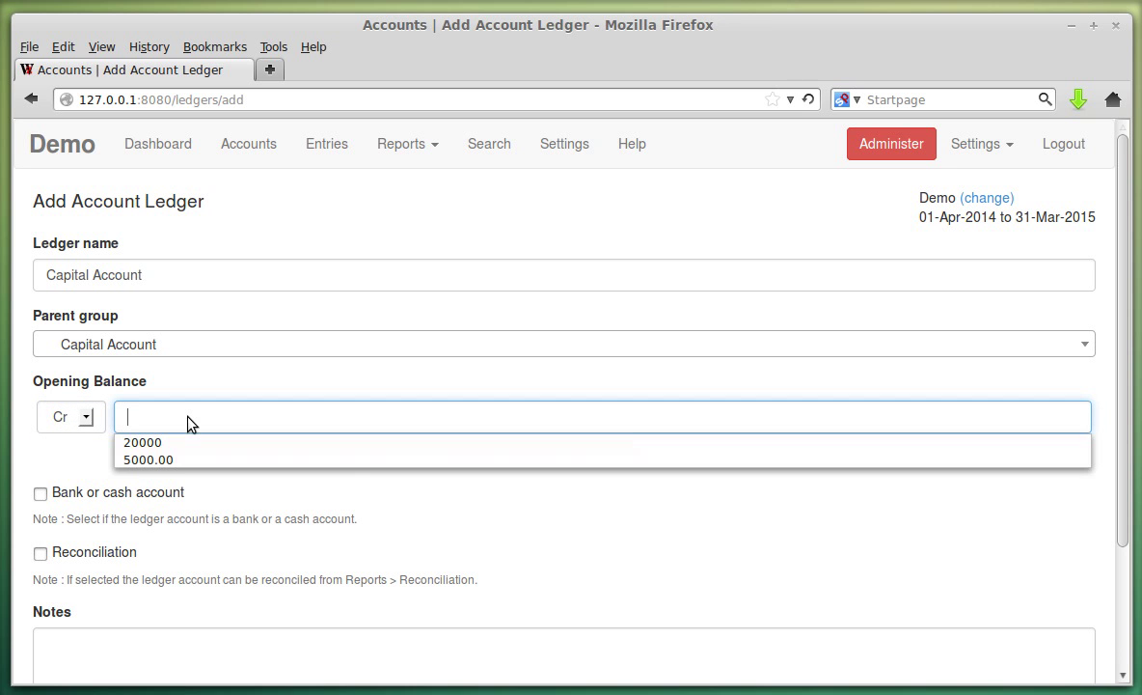
{"action": "left_click", "coordinate": [178, 460]}
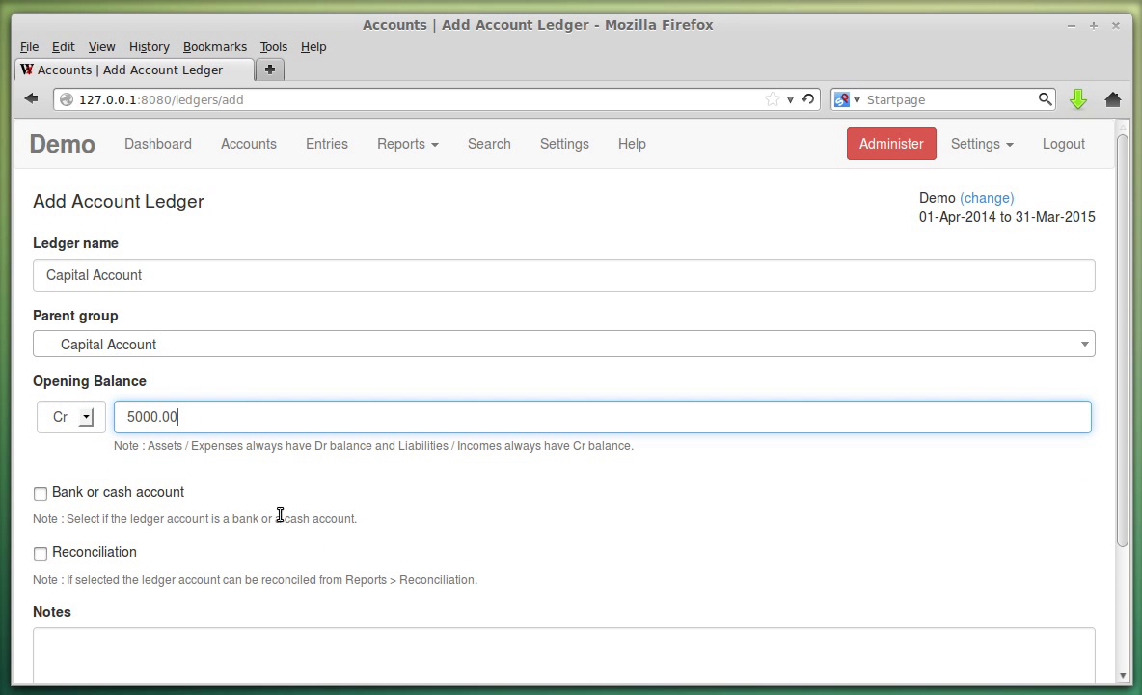
{"action": "scroll", "coordinate": [191, 493], "scroll_direction": "down", "scroll_amount": 1}
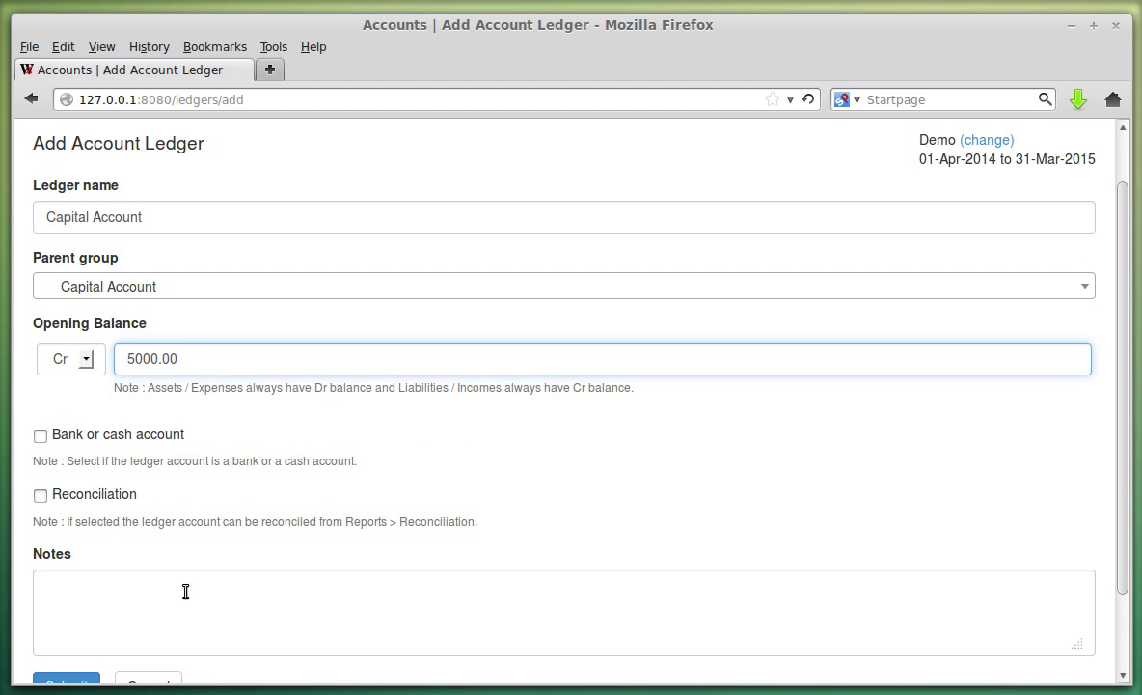
{"action": "scroll", "coordinate": [186, 591], "scroll_direction": "down", "scroll_amount": 2}
{"action": "left_click", "coordinate": [85, 598]}
{"action": "scroll", "coordinate": [375, 334], "scroll_direction": "down", "scroll_amount": 1}
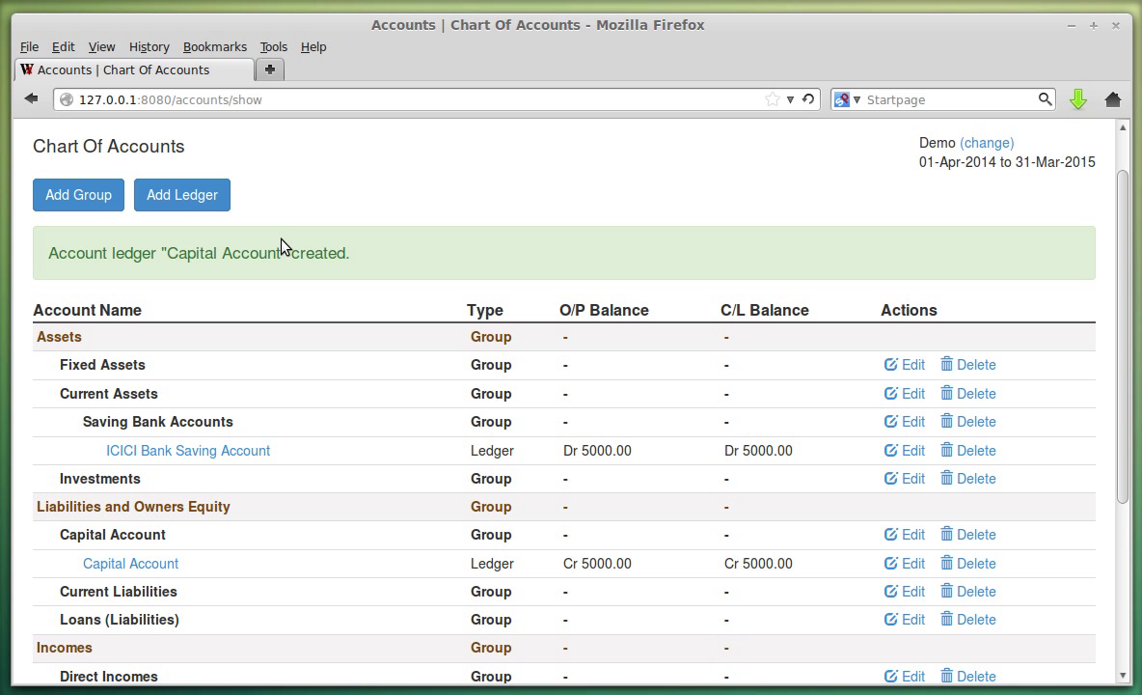
{"action": "left_click", "coordinate": [196, 198]}
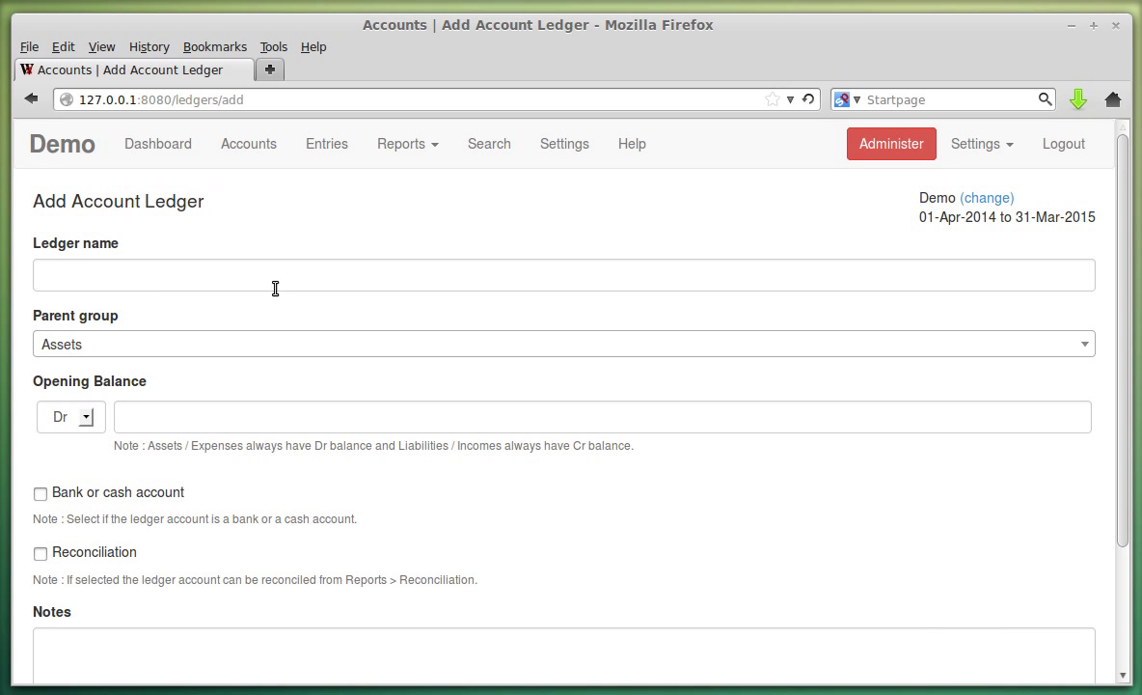
Name the ledger Salary Account, place it under Indirect Incomes, and save it.
{"action": "left_click", "coordinate": [140, 275]}
{"action": "left_click", "coordinate": [142, 278]}
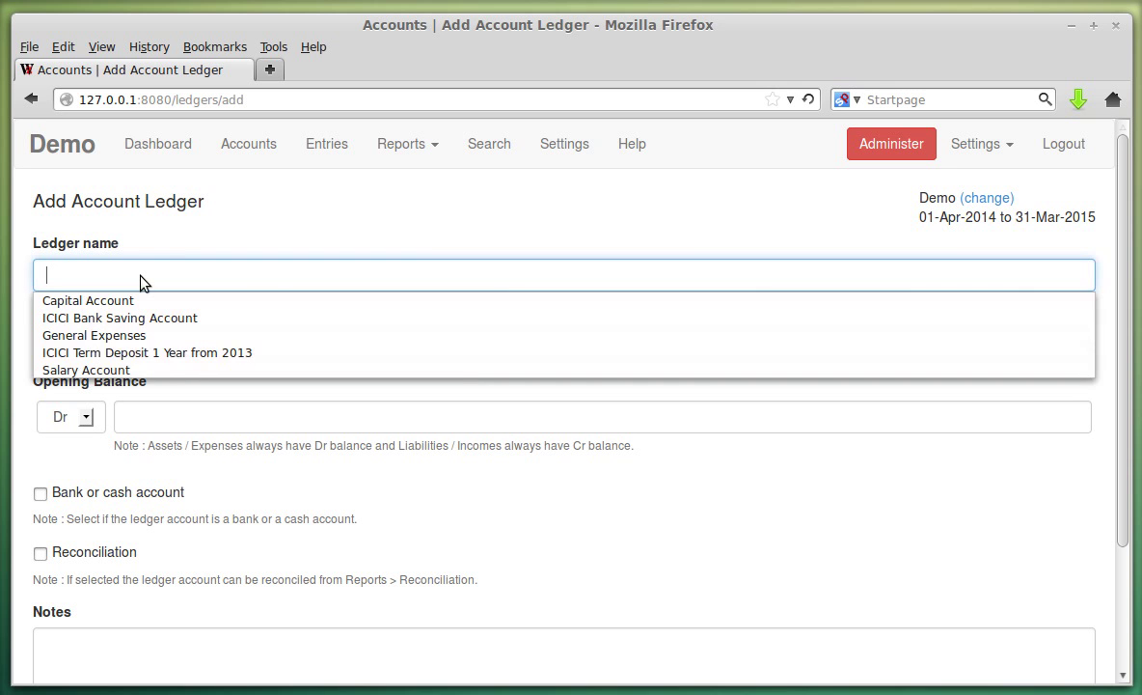
{"action": "left_click", "coordinate": [140, 372]}
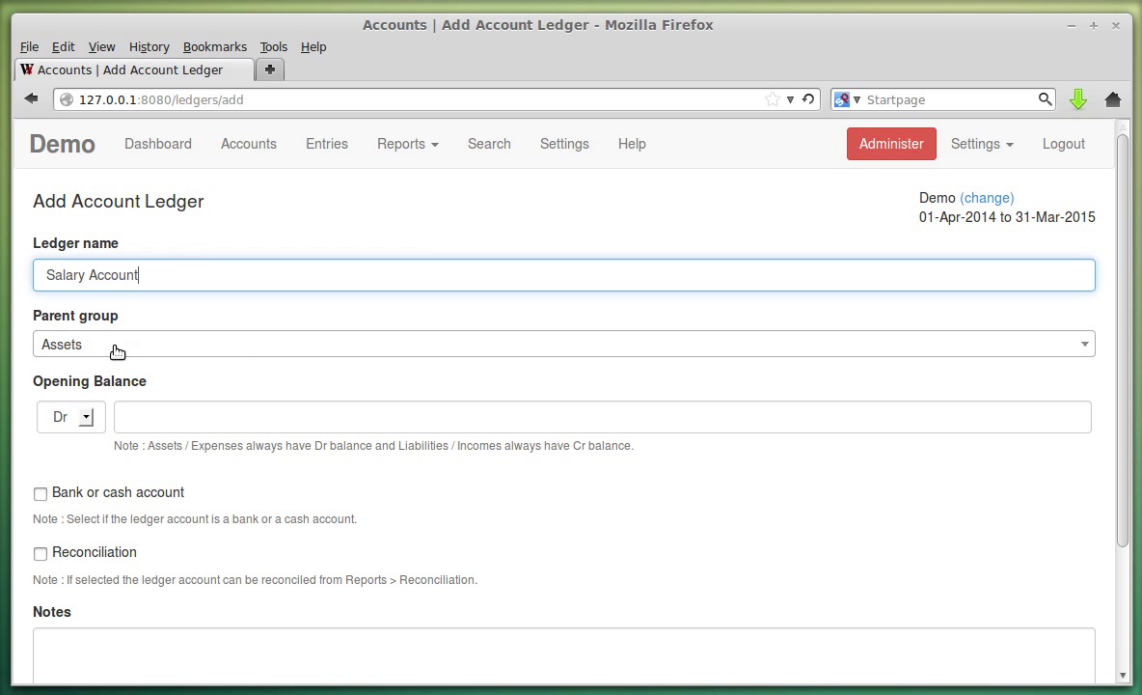
{"action": "left_click", "coordinate": [116, 351]}
{"action": "scroll", "coordinate": [259, 410], "scroll_direction": "down", "scroll_amount": 3}
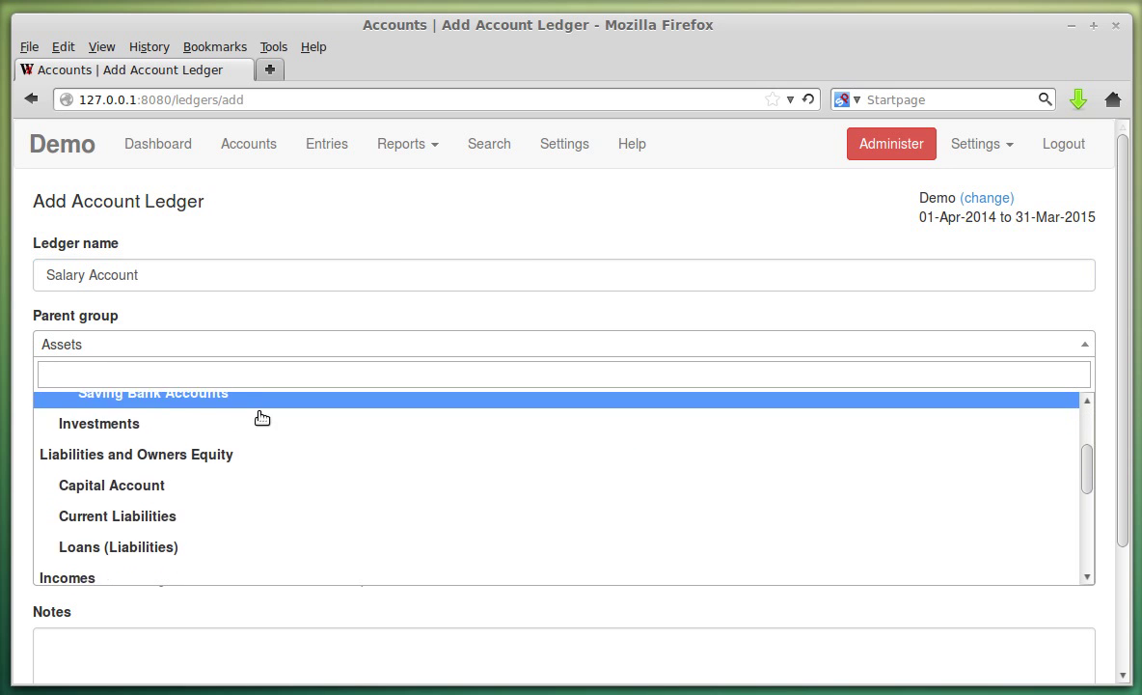
{"action": "scroll", "coordinate": [260, 417], "scroll_direction": "down", "scroll_amount": 5}
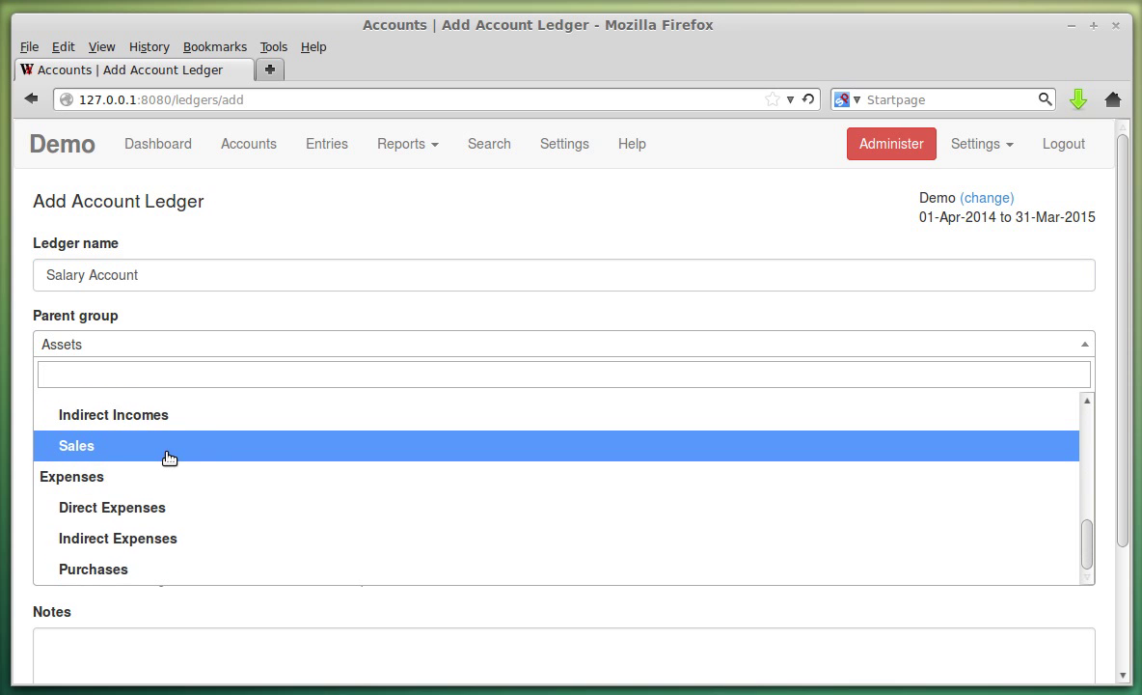
{"action": "left_click", "coordinate": [168, 424]}
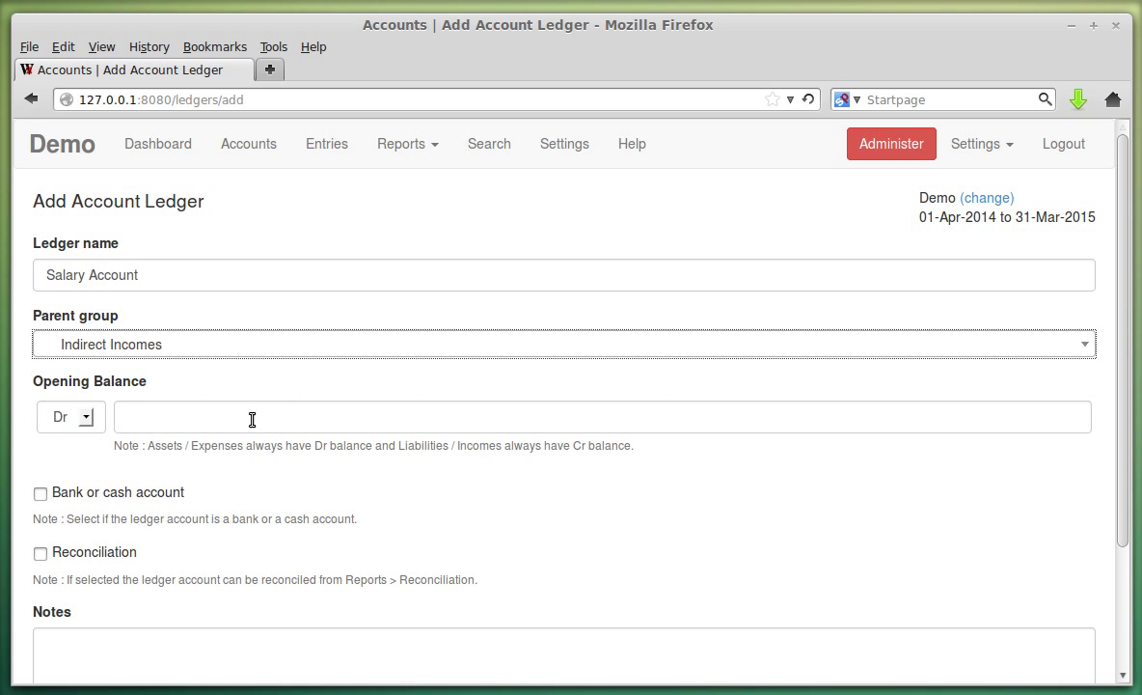
{"action": "scroll", "coordinate": [130, 427], "scroll_direction": "down", "scroll_amount": 2}
{"action": "left_click", "coordinate": [85, 632]}
Point out the Capital Account ledger and group types in the chart of accounts.
{"action": "scroll", "coordinate": [483, 463], "scroll_direction": "down", "scroll_amount": 6}
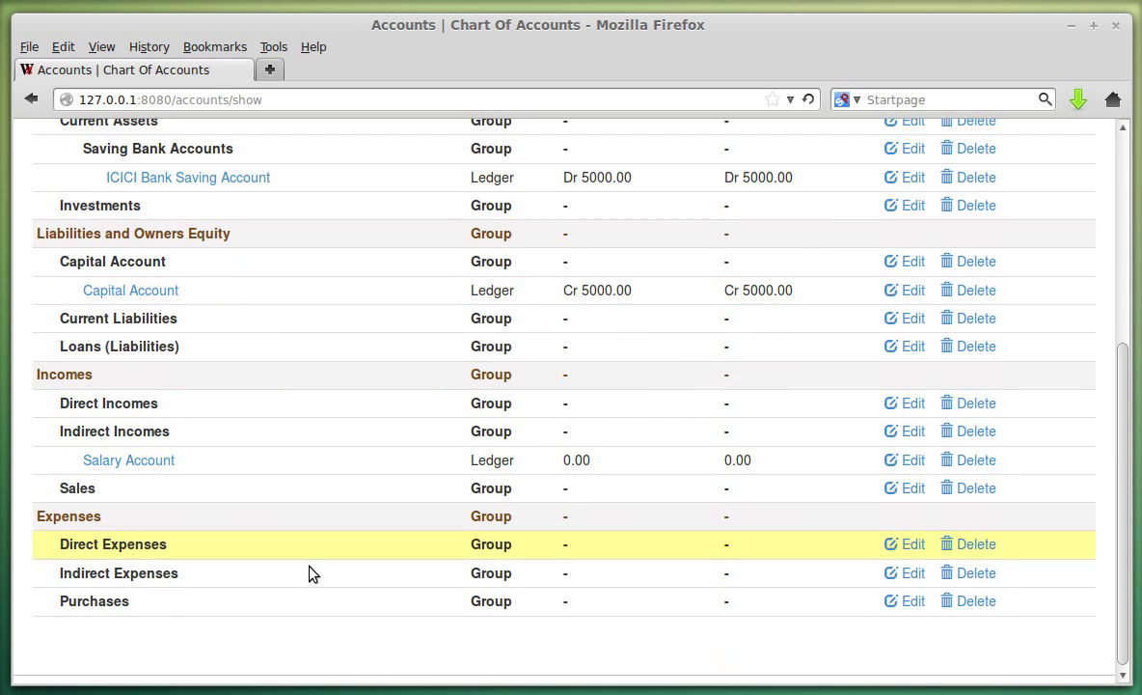
{"action": "scroll", "coordinate": [584, 459], "scroll_direction": "up", "scroll_amount": 3}
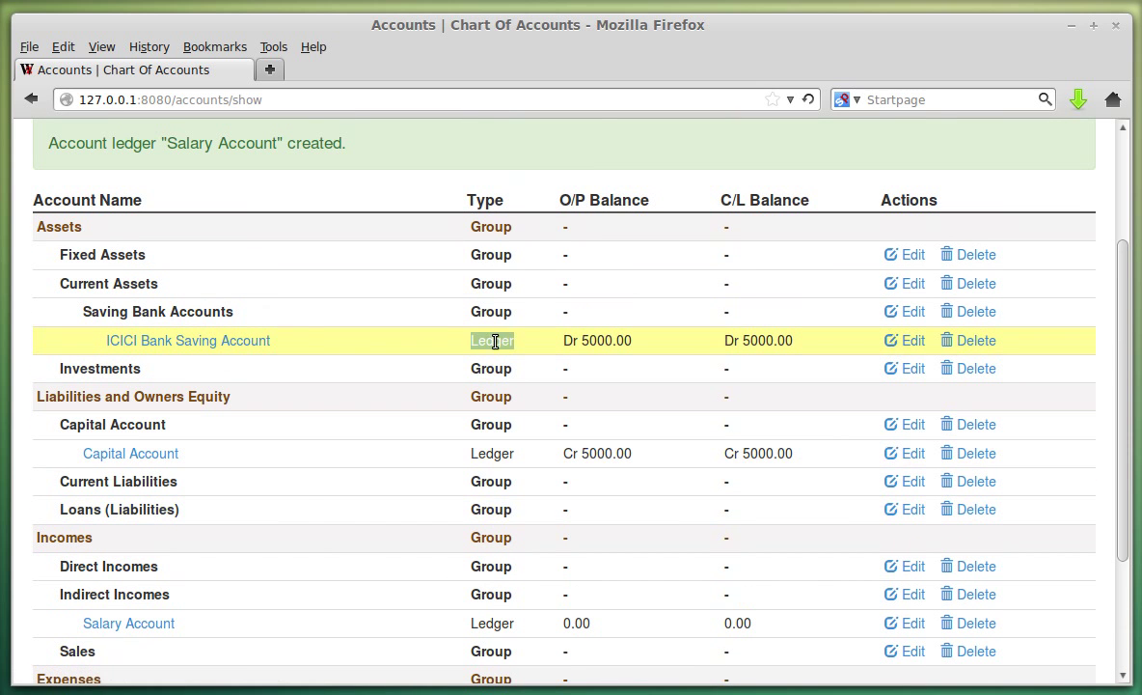
{"action": "double_click", "coordinate": [497, 449]}
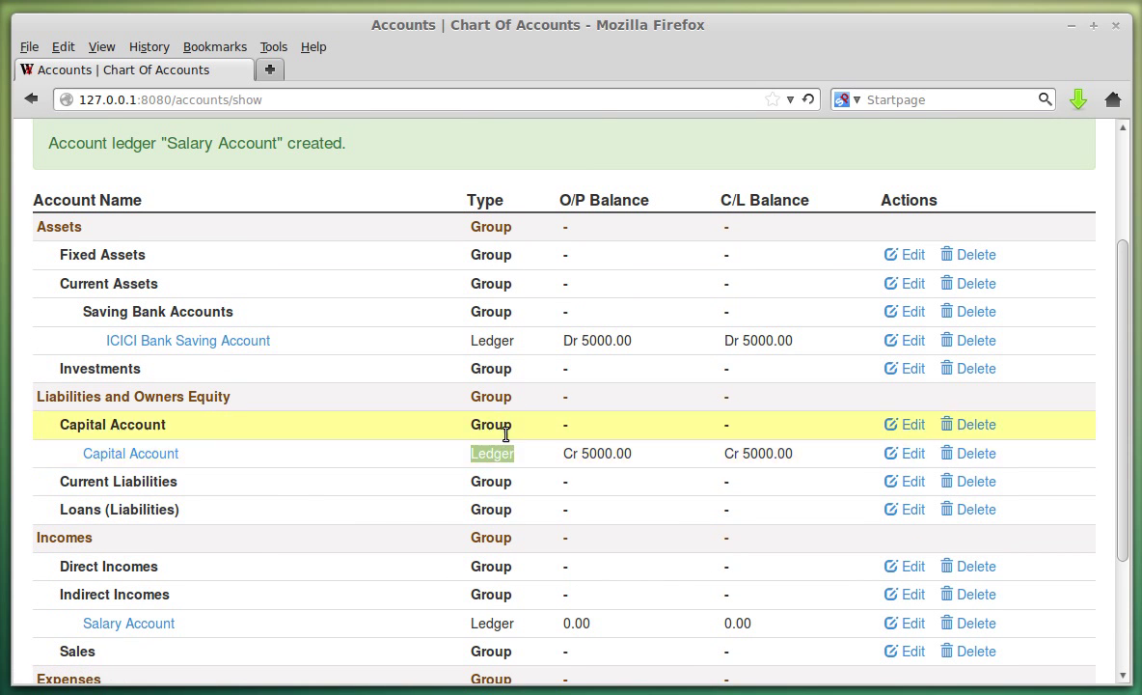
{"action": "double_click", "coordinate": [497, 427]}
{"action": "scroll", "coordinate": [656, 463], "scroll_direction": "down", "scroll_amount": 3}
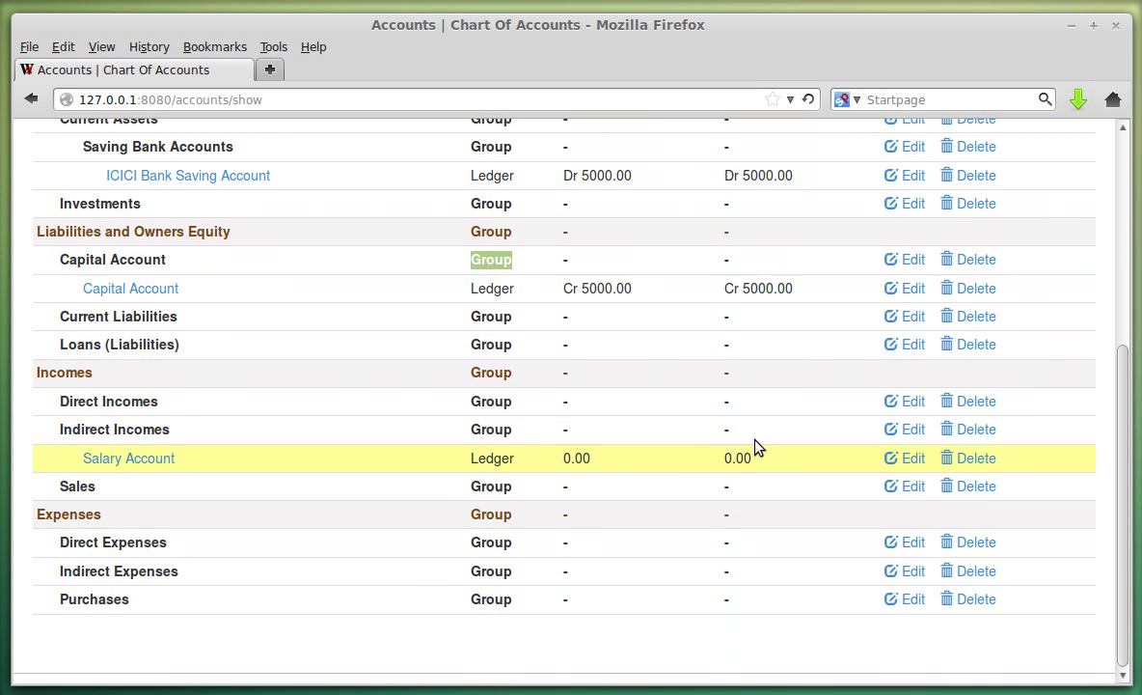
{"action": "scroll", "coordinate": [713, 403], "scroll_direction": "up", "scroll_amount": 3}
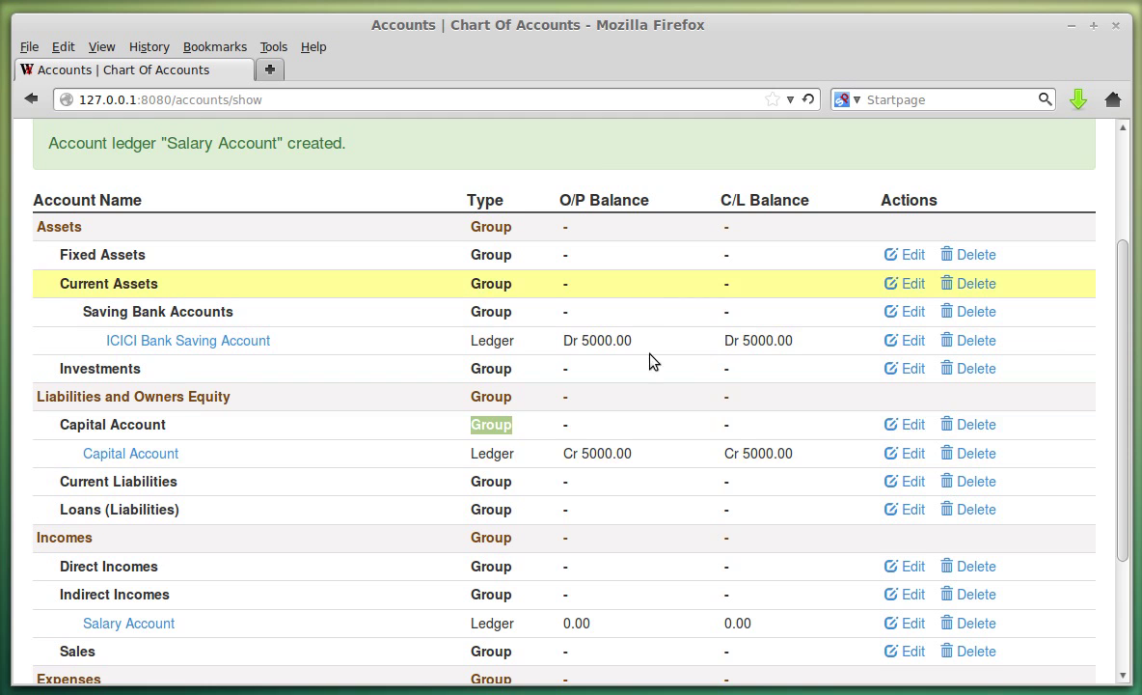
{"action": "scroll", "coordinate": [660, 417], "scroll_direction": "down", "scroll_amount": 3}
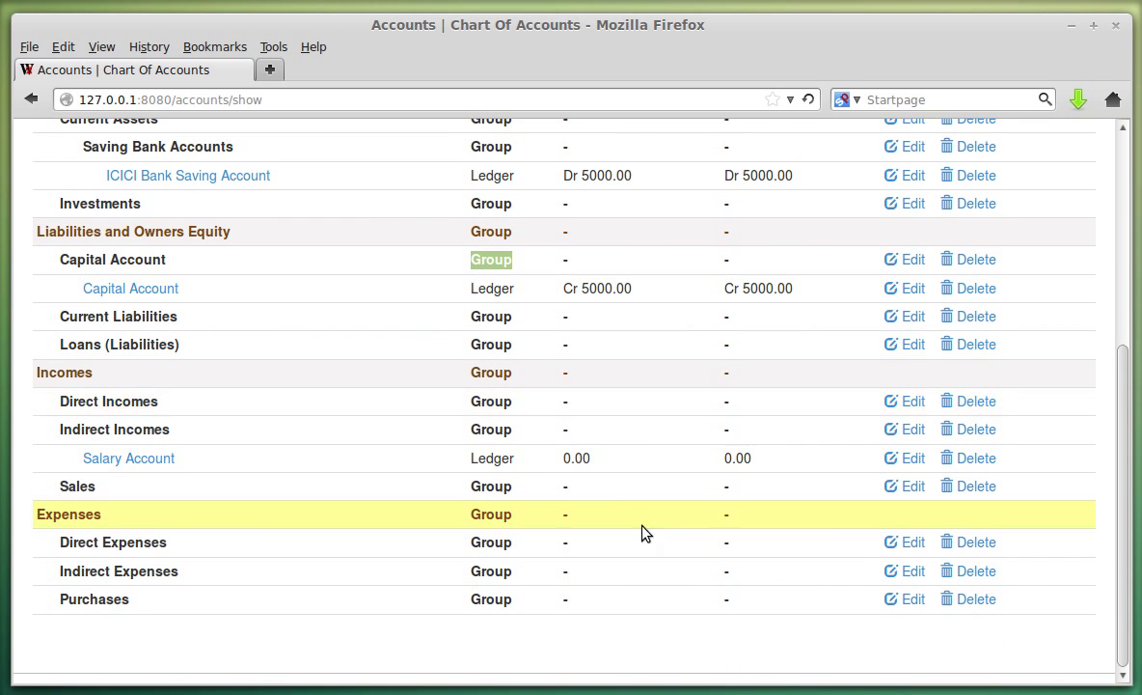
{"action": "scroll", "coordinate": [540, 518], "scroll_direction": "up", "scroll_amount": 3}
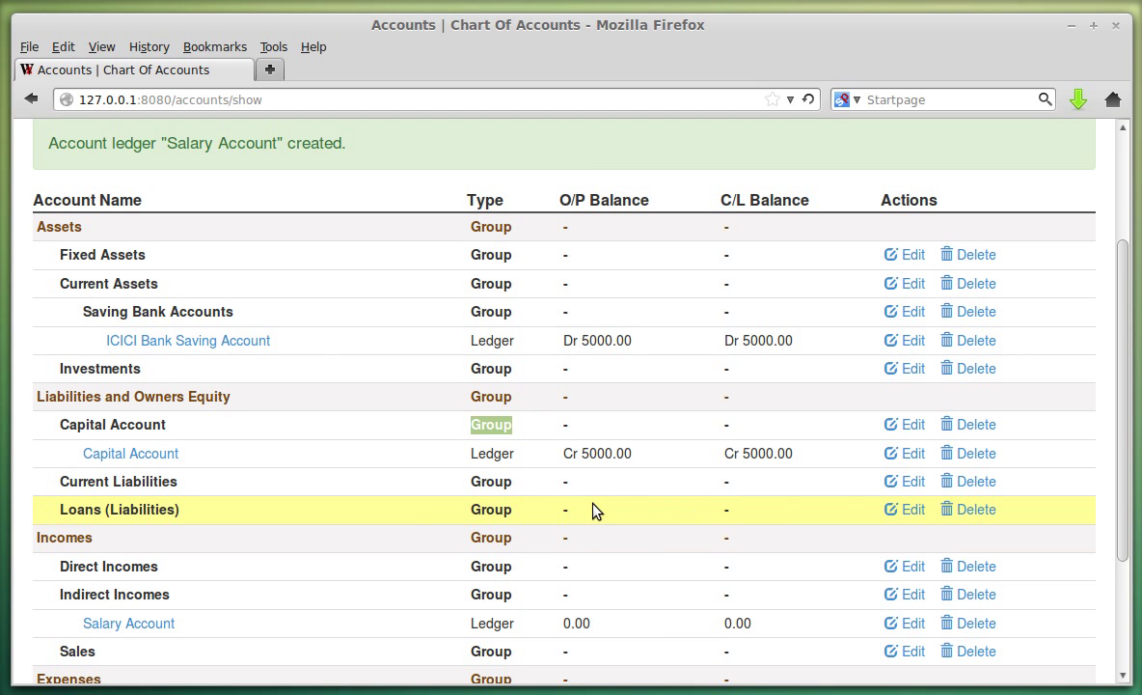
{"action": "scroll", "coordinate": [313, 461], "scroll_direction": "up", "scroll_amount": 2}
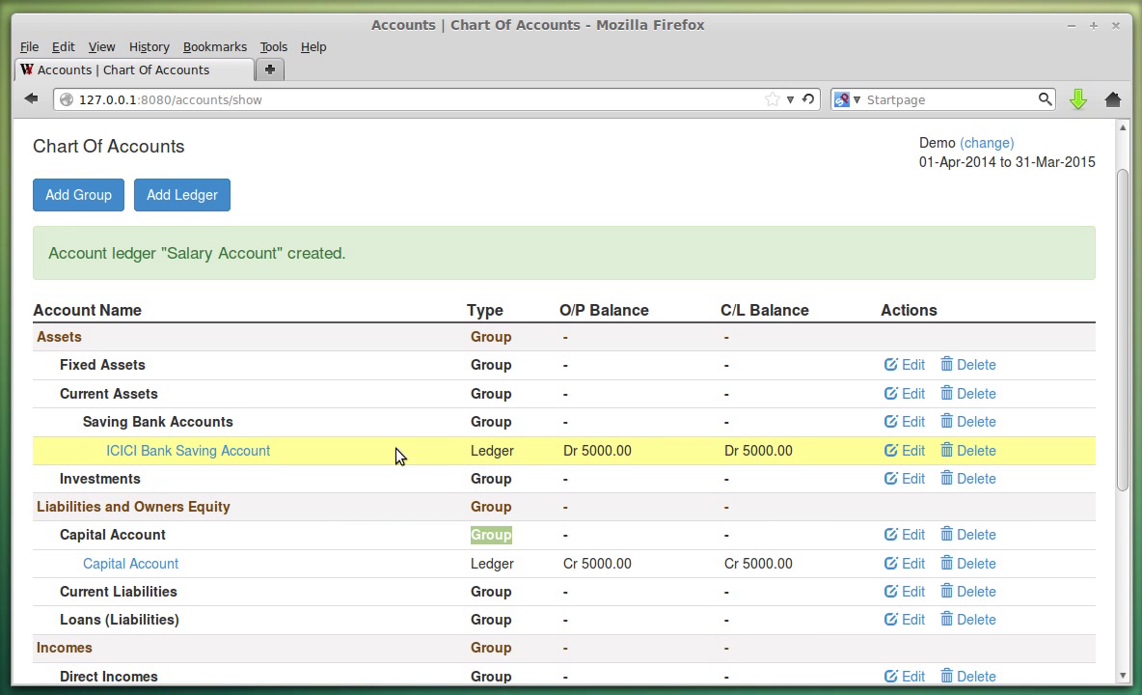
{"action": "scroll", "coordinate": [396, 454], "scroll_direction": "up", "scroll_amount": 1}
{"action": "left_click", "coordinate": [403, 144]}
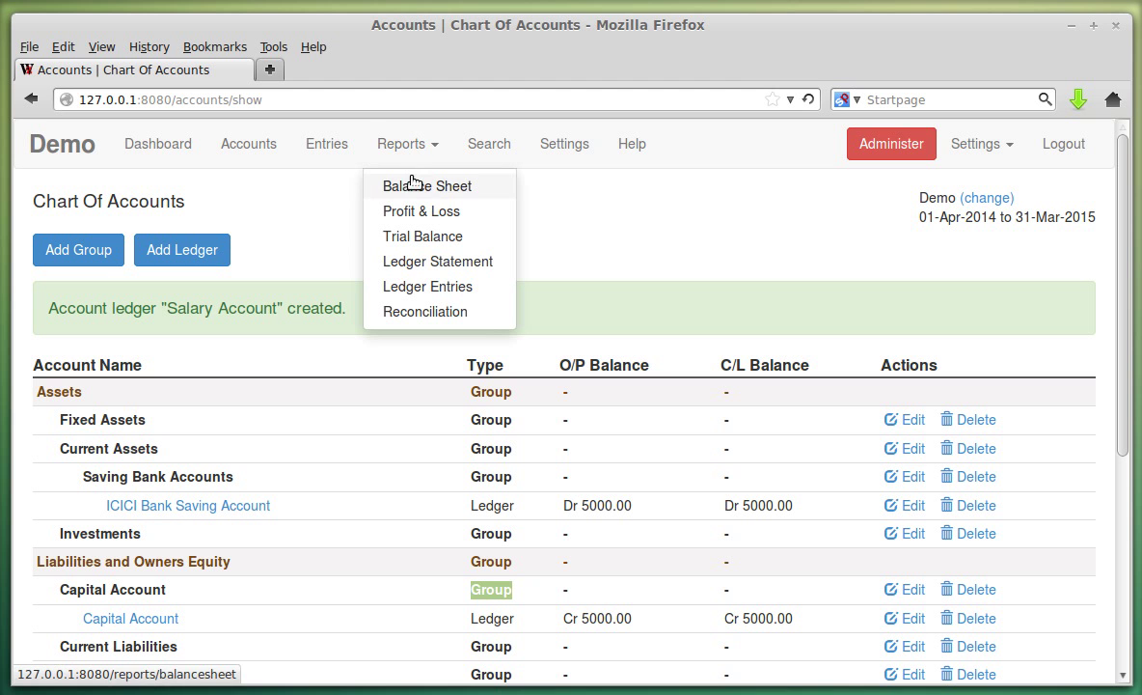
{"action": "left_click", "coordinate": [412, 184]}
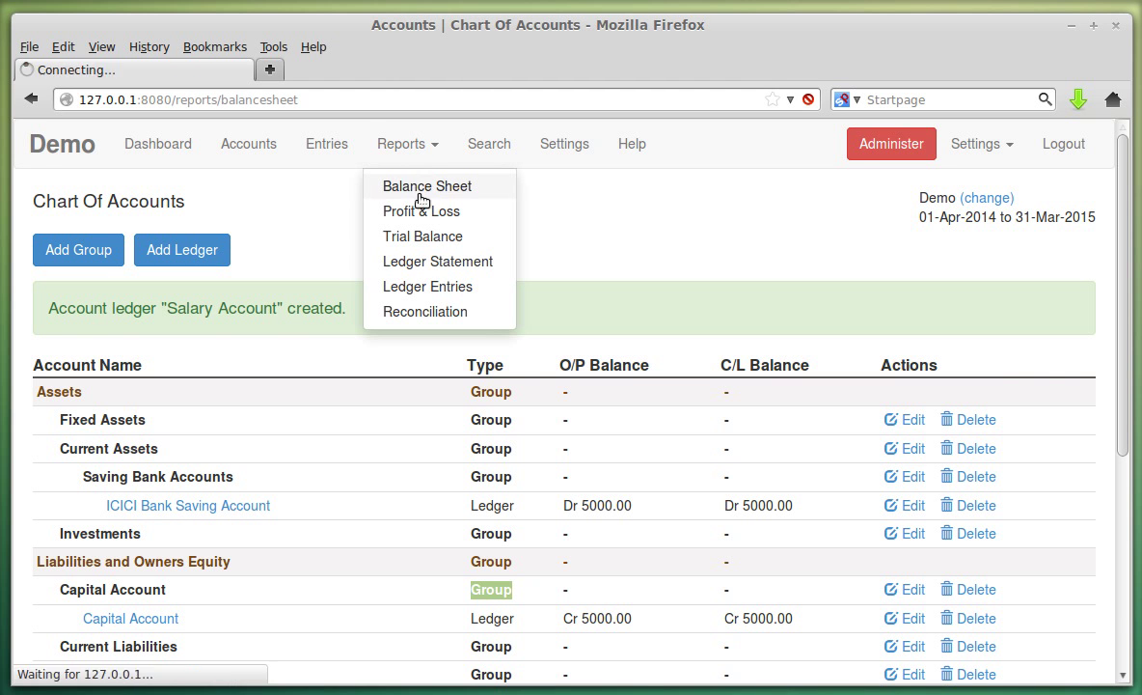
{"action": "scroll", "coordinate": [523, 376], "scroll_direction": "down", "scroll_amount": 1}
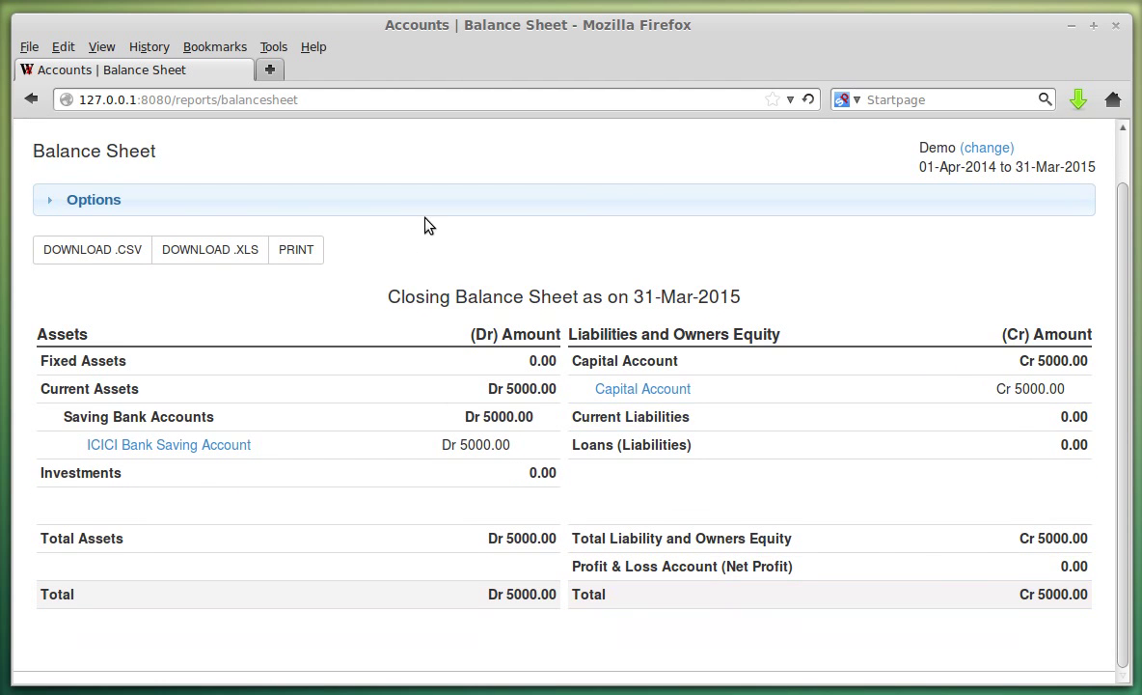
{"action": "scroll", "coordinate": [425, 225], "scroll_direction": "up", "scroll_amount": 1}
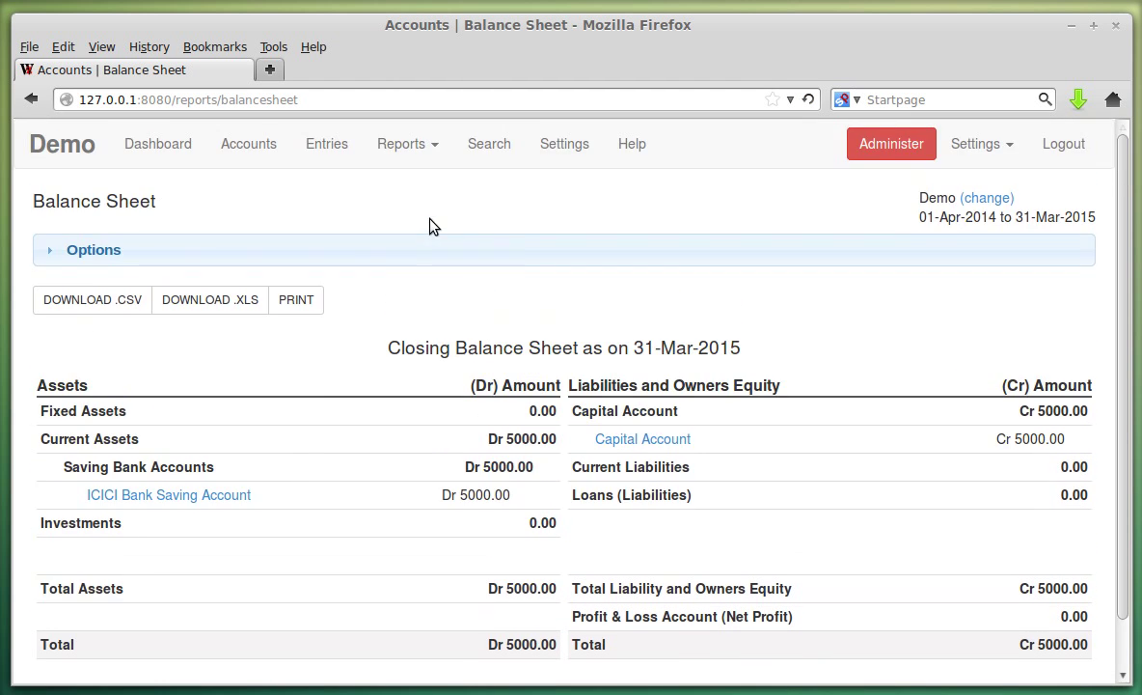
{"action": "left_click", "coordinate": [324, 144]}
{"action": "left_click", "coordinate": [243, 145]}
{"action": "scroll", "coordinate": [311, 380], "scroll_direction": "down", "scroll_amount": 1}
{"action": "scroll", "coordinate": [313, 378], "scroll_direction": "down", "scroll_amount": 5}
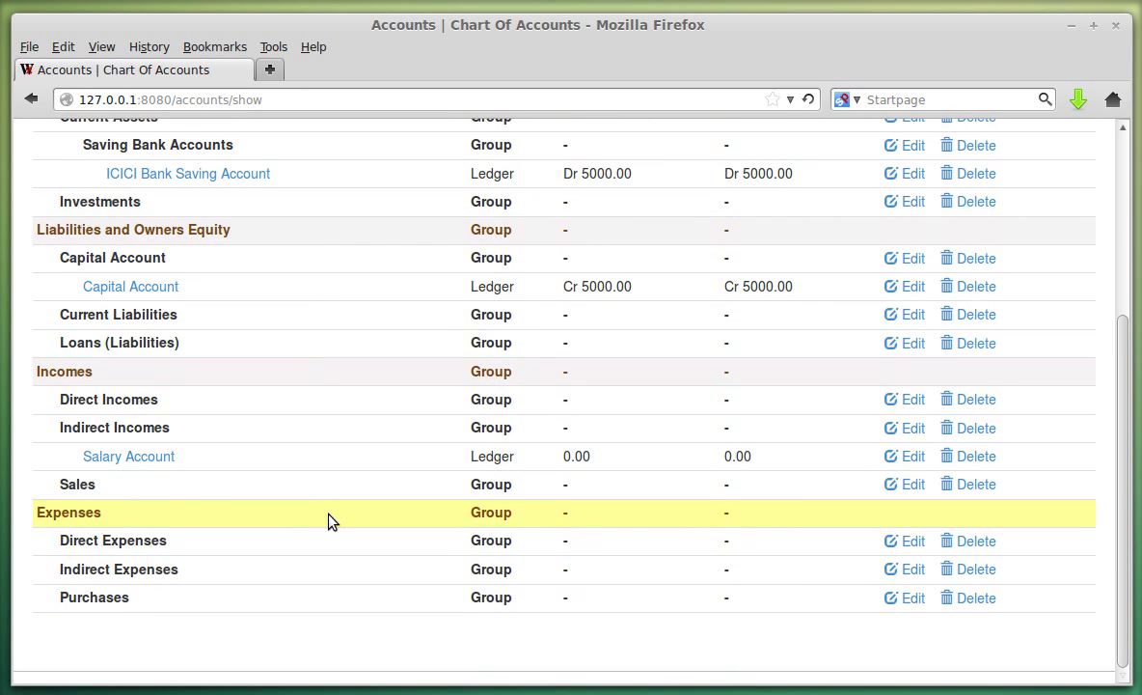
{"action": "scroll", "coordinate": [327, 521], "scroll_direction": "up", "scroll_amount": 6}
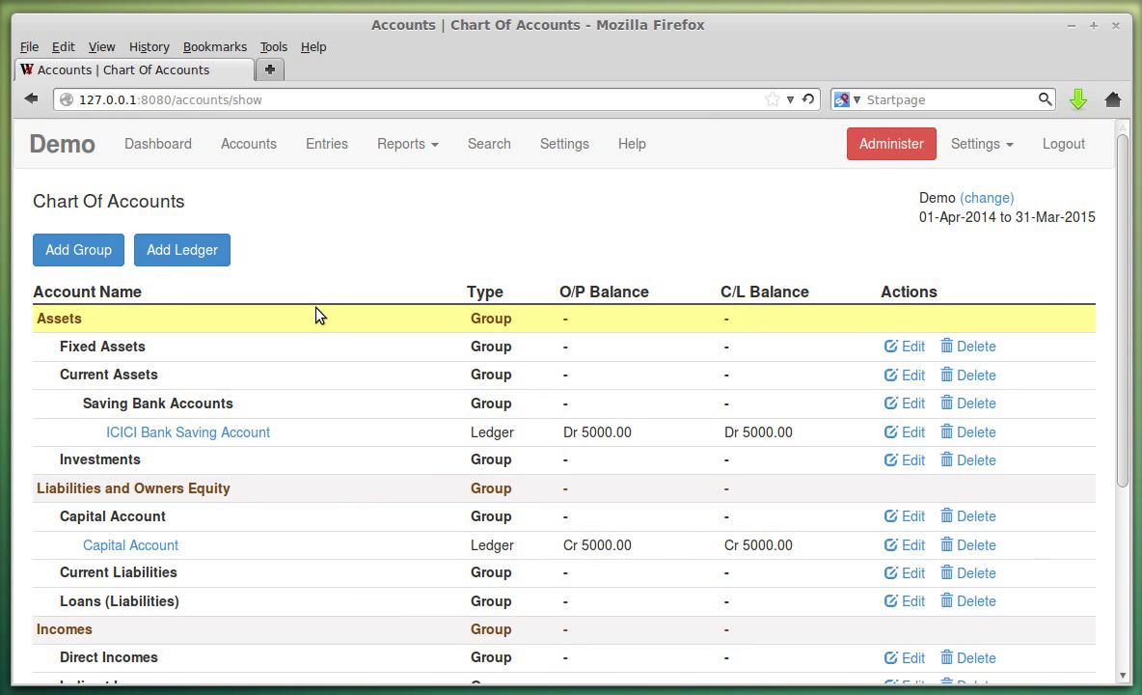
Open the empty List Of Entries and show the Receipt, Payment, Contra and Journal entry types.
{"action": "left_click", "coordinate": [322, 160]}
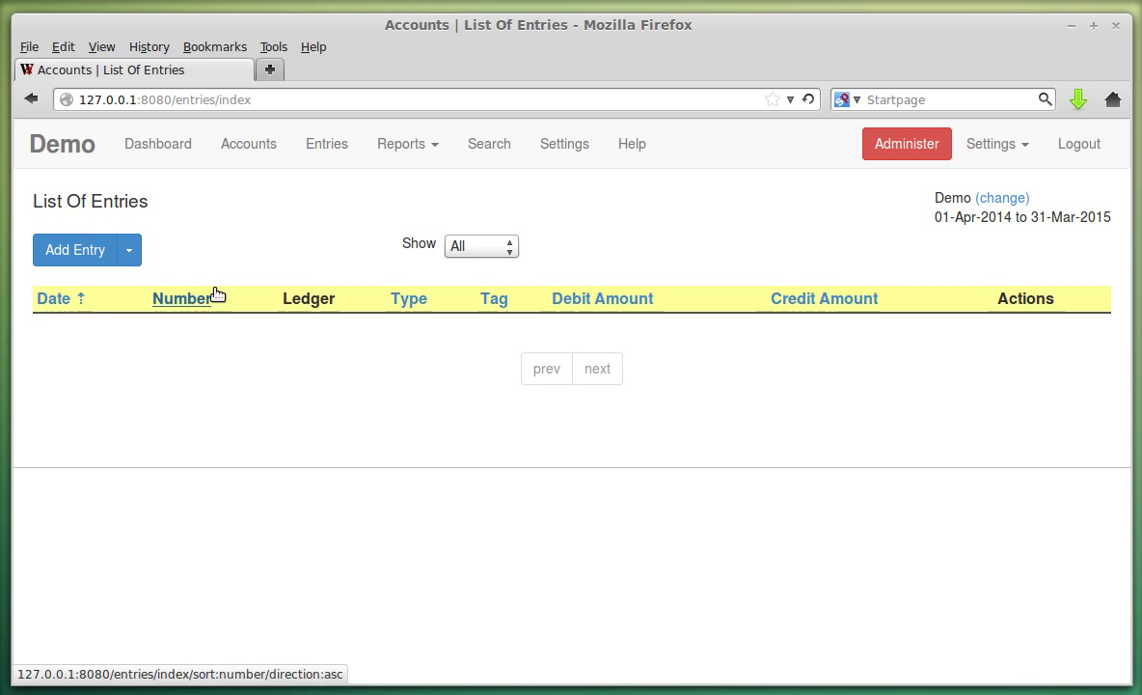
{"action": "left_click", "coordinate": [129, 253]}
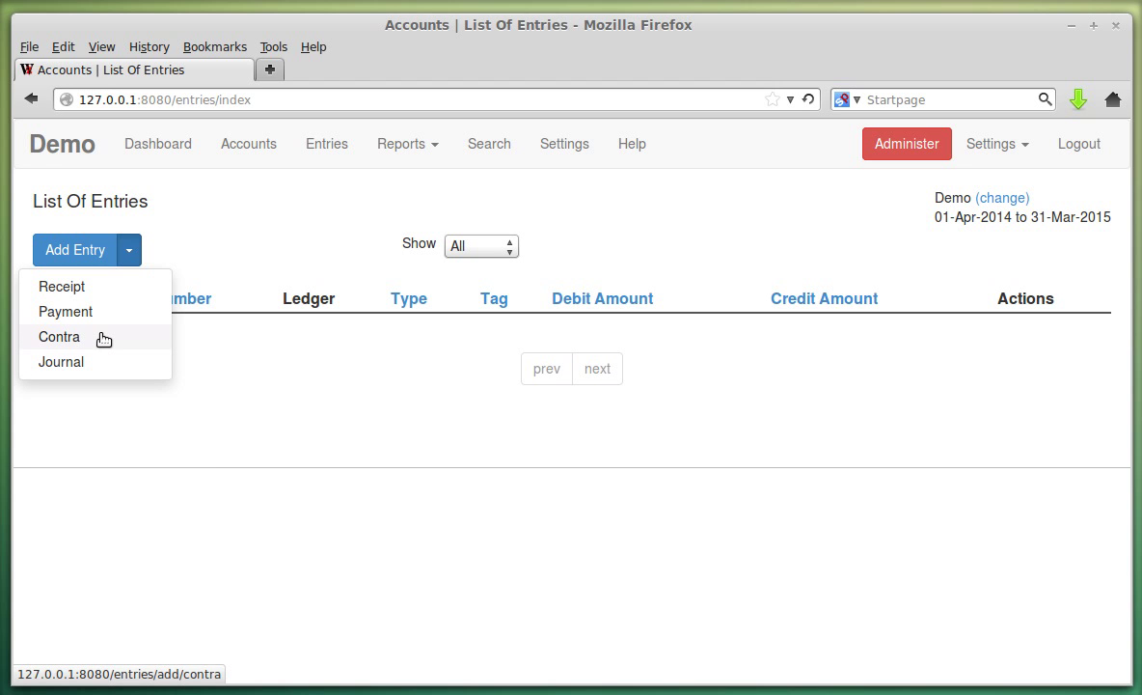
Start a new Receipt entry from the Add Entry menu.
{"action": "left_click", "coordinate": [214, 228]}
{"action": "left_click", "coordinate": [133, 249]}
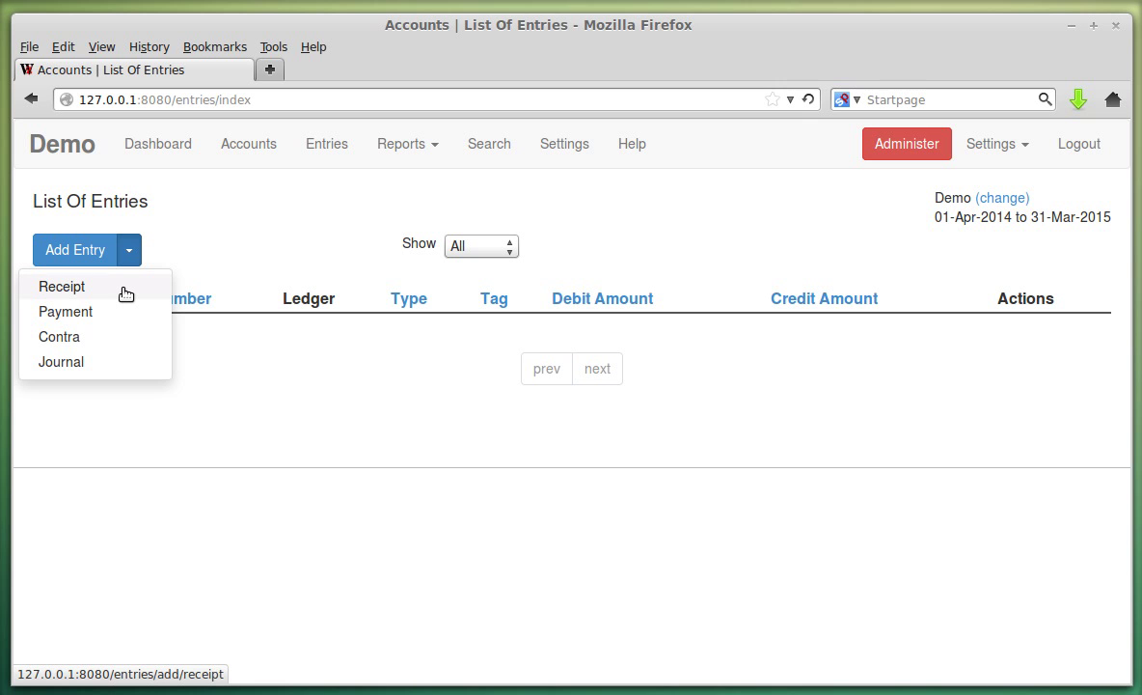
{"action": "left_click", "coordinate": [126, 291]}
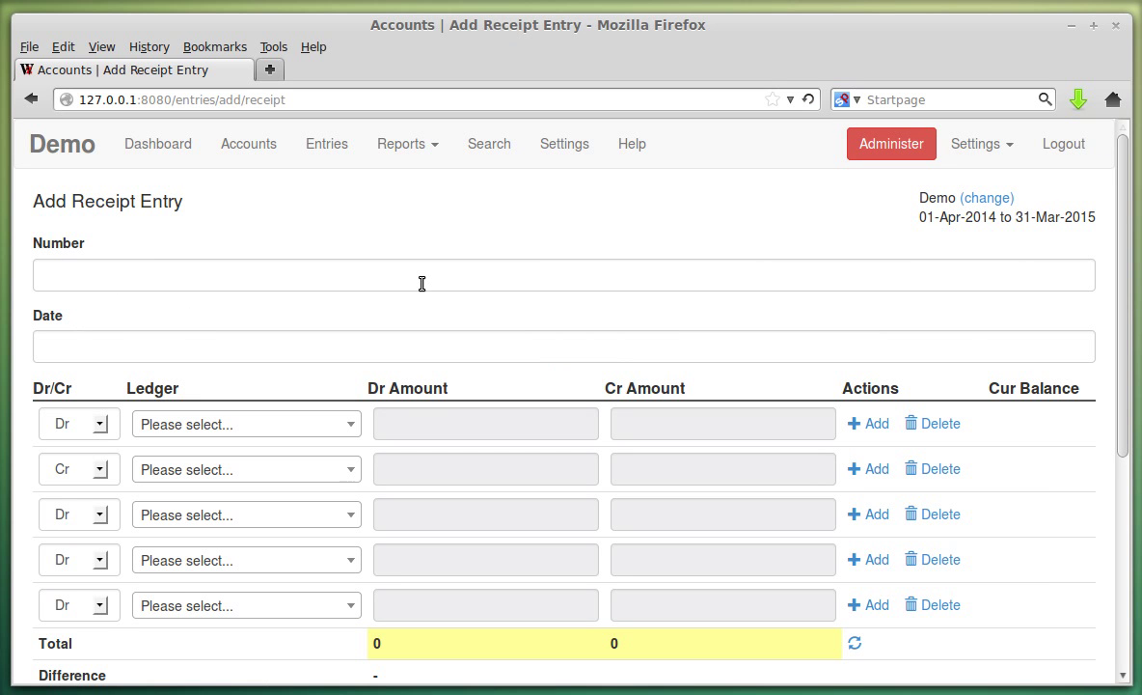
Set the receipt entry date to 30-Apr-2014.
{"action": "left_click", "coordinate": [315, 349]}
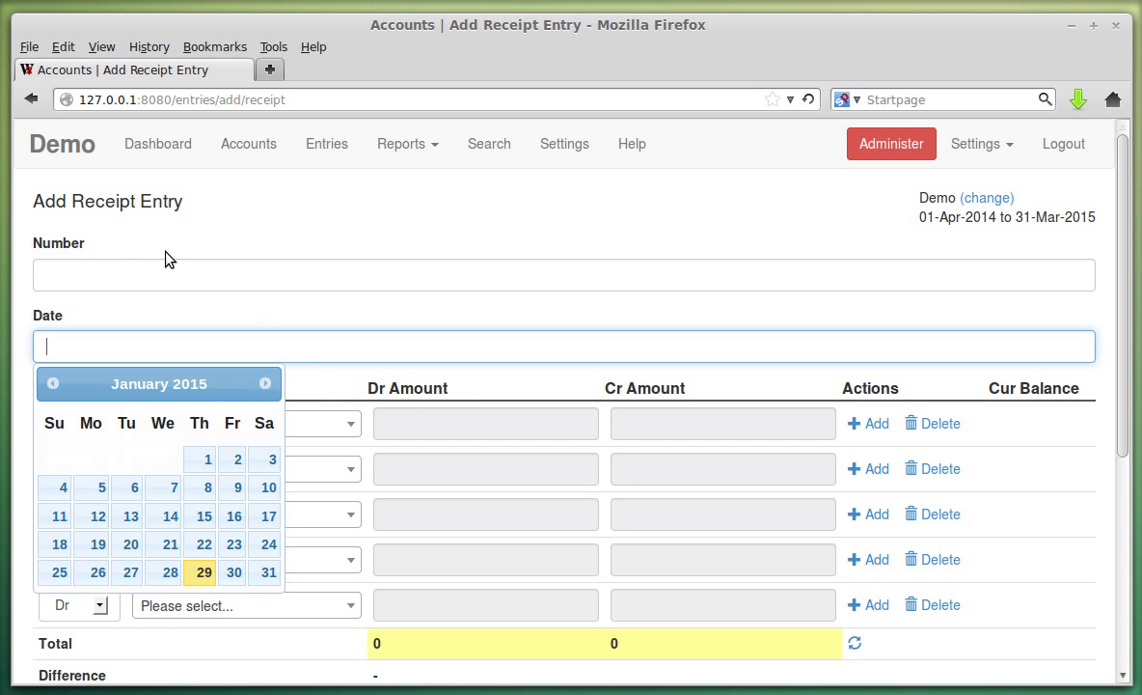
{"action": "left_click", "coordinate": [51, 386]}
{"action": "left_click", "coordinate": [52, 386]}
{"action": "left_click", "coordinate": [51, 386]}
{"action": "left_click", "coordinate": [52, 386]}
{"action": "left_click", "coordinate": [51, 386]}
{"action": "left_click", "coordinate": [51, 386]}
{"action": "left_click", "coordinate": [51, 386]}
{"action": "left_click", "coordinate": [51, 386]}
{"action": "left_click", "coordinate": [51, 385]}
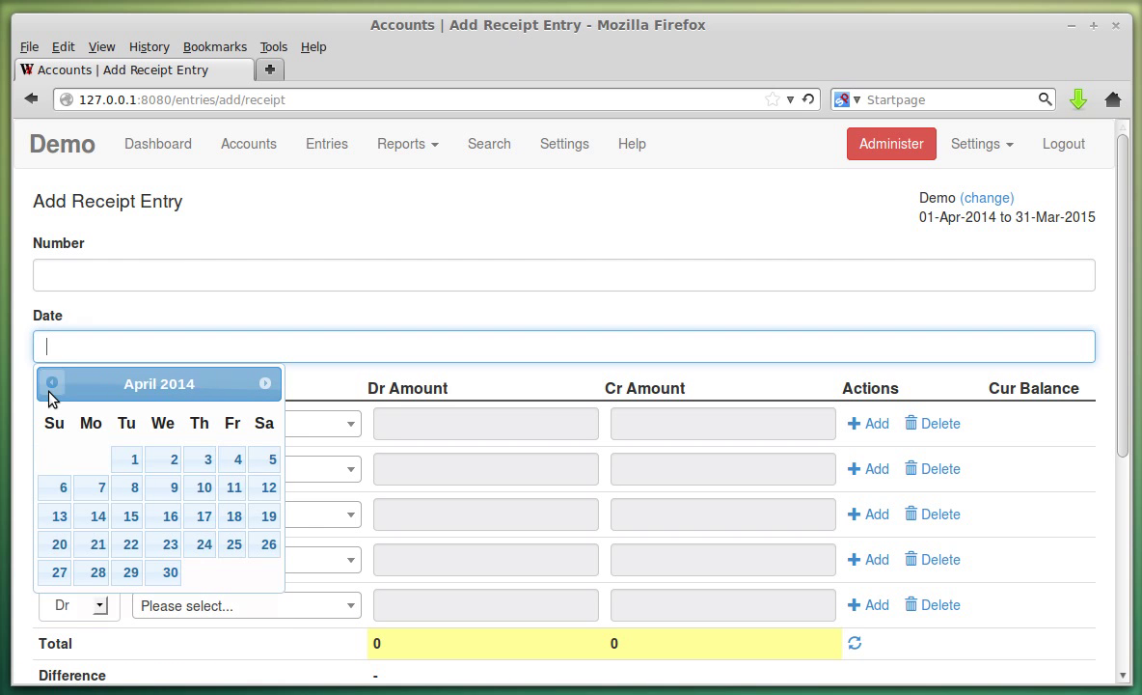
{"action": "left_click", "coordinate": [169, 572]}
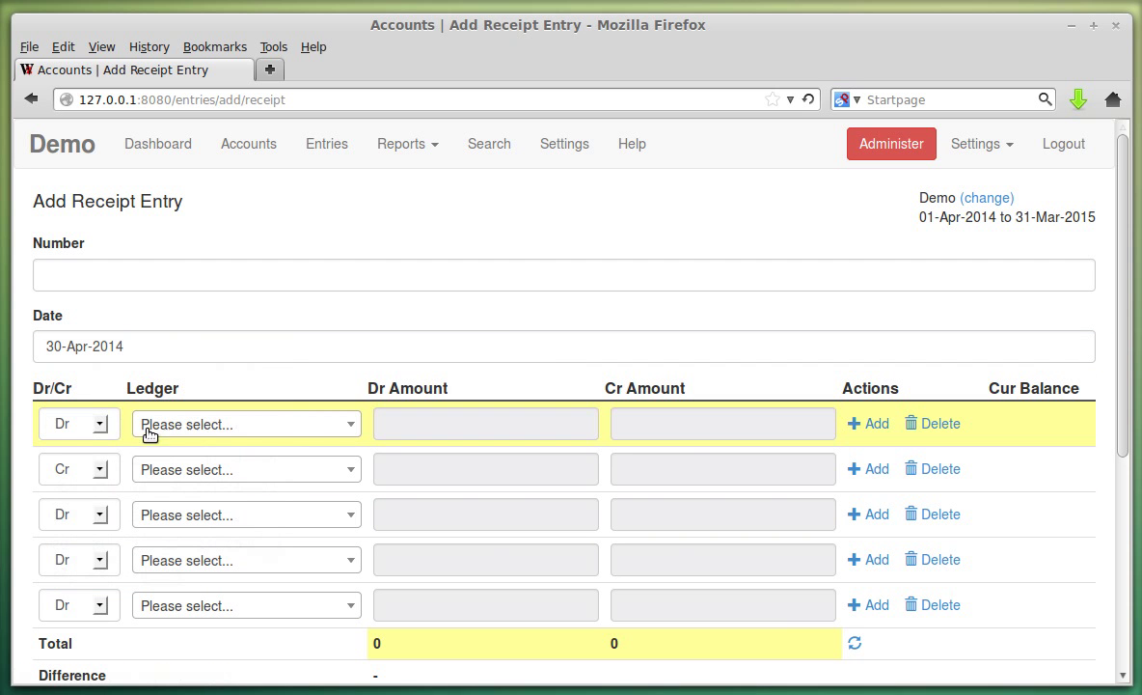
Debit ICICI Bank Saving Account 30000 in the first ledger row.
{"action": "left_click", "coordinate": [212, 430]}
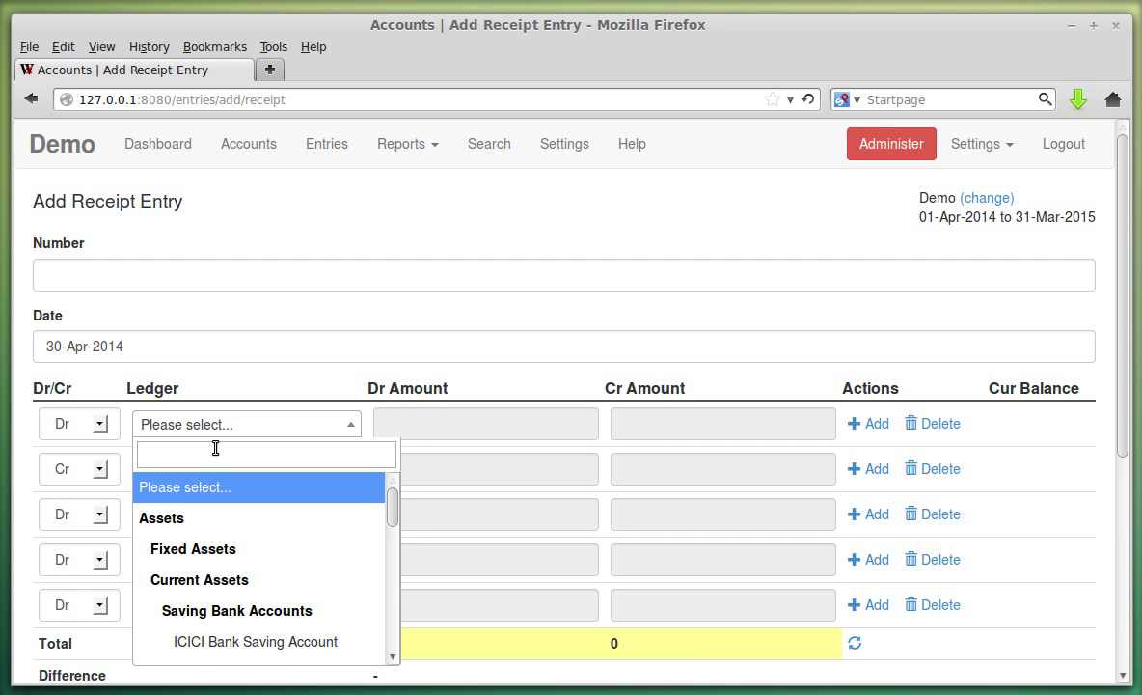
{"action": "type", "text": "u"}
{"action": "key", "text": "BackSpace"}
{"action": "type", "text": "ic"}
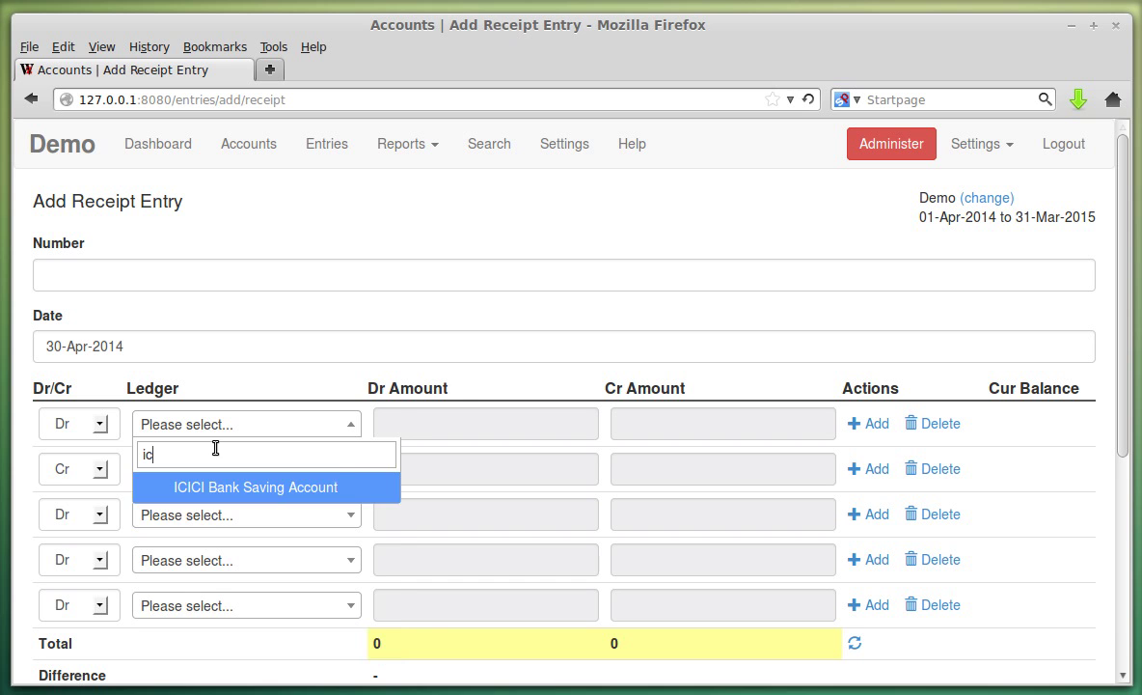
{"action": "left_click", "coordinate": [313, 484]}
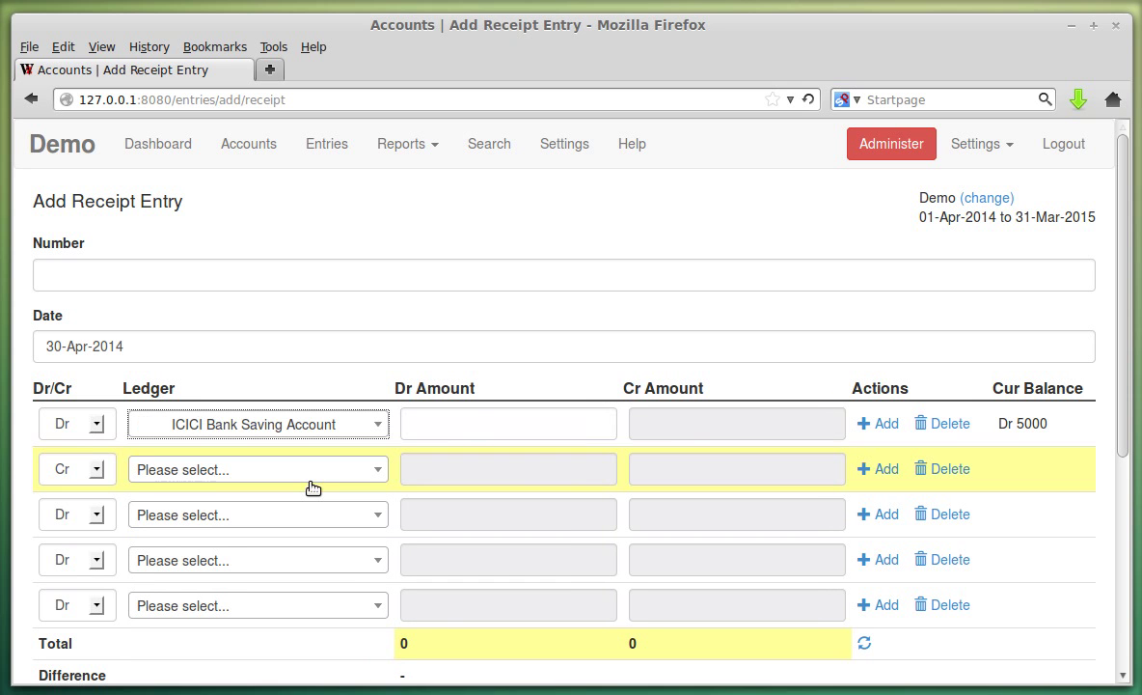
{"action": "left_click", "coordinate": [439, 428]}
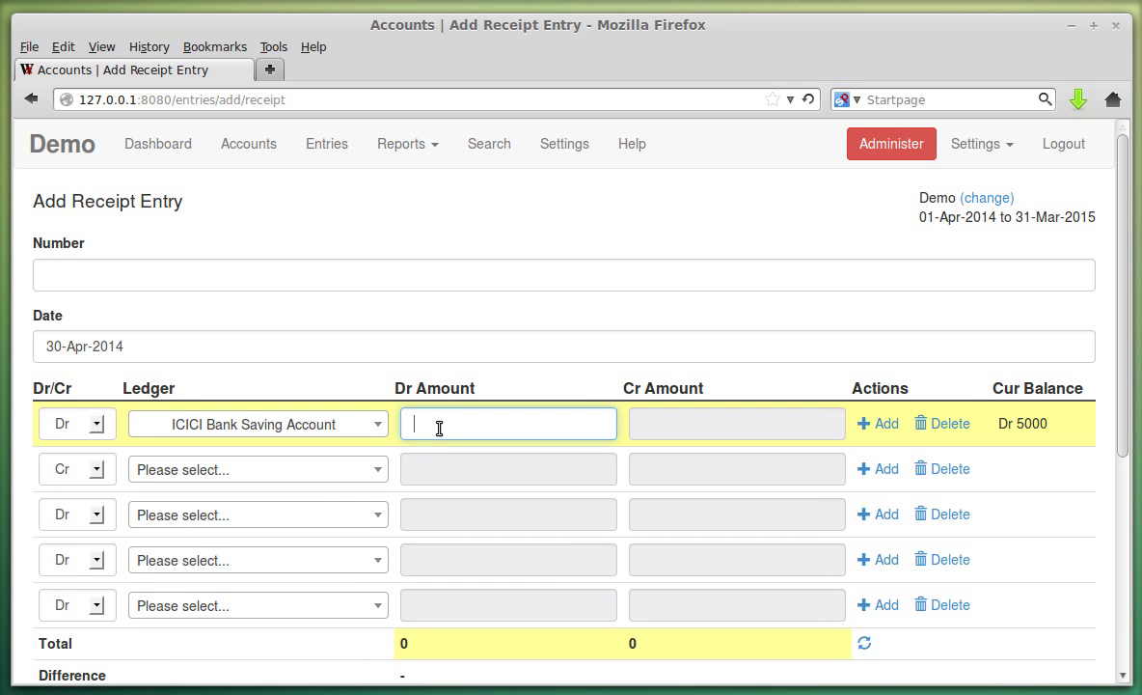
{"action": "type", "text": "3000"}
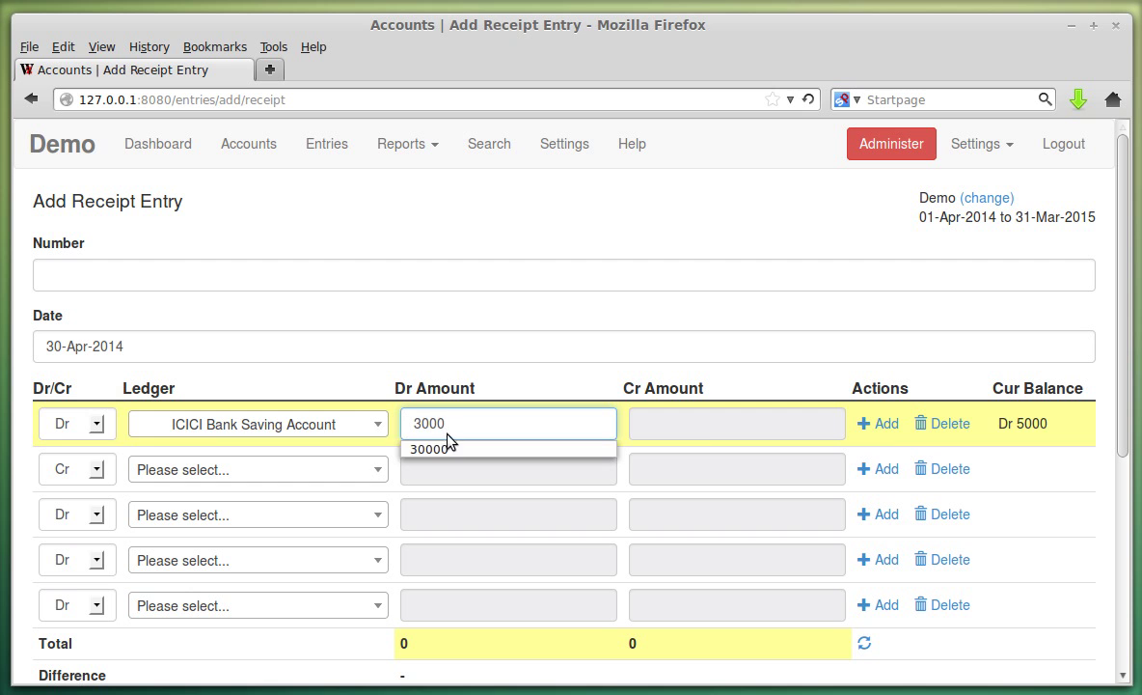
{"action": "left_click", "coordinate": [433, 450]}
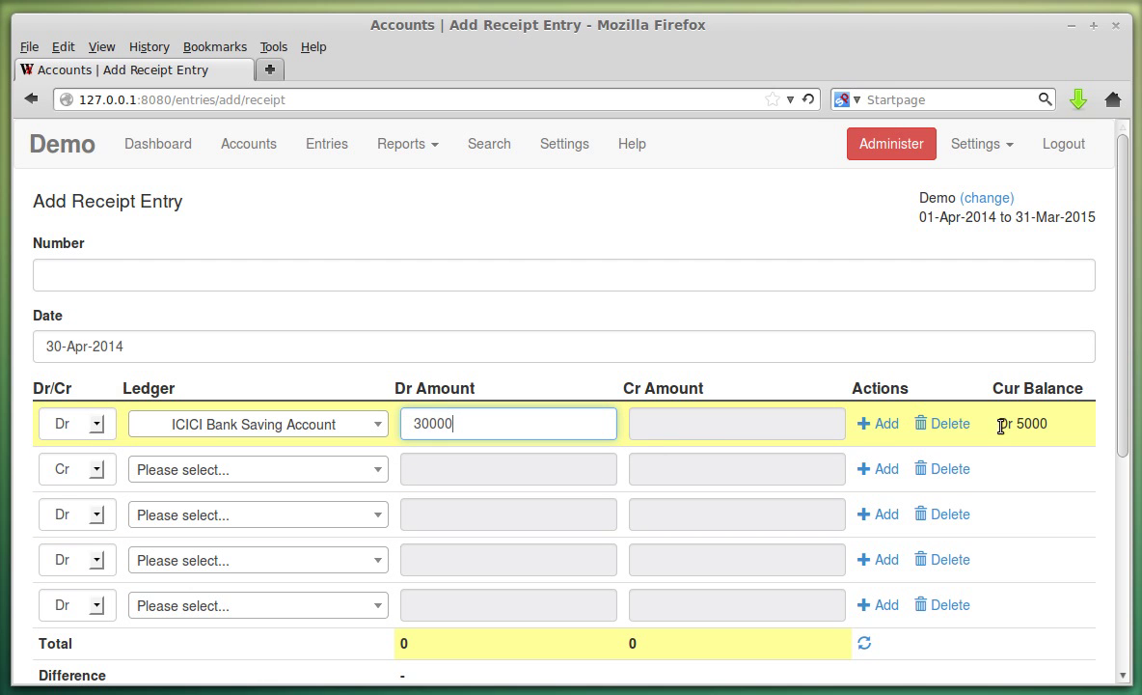
{"action": "left_click_drag", "start_coordinate": [1023, 425], "coordinate": [1046, 426]}
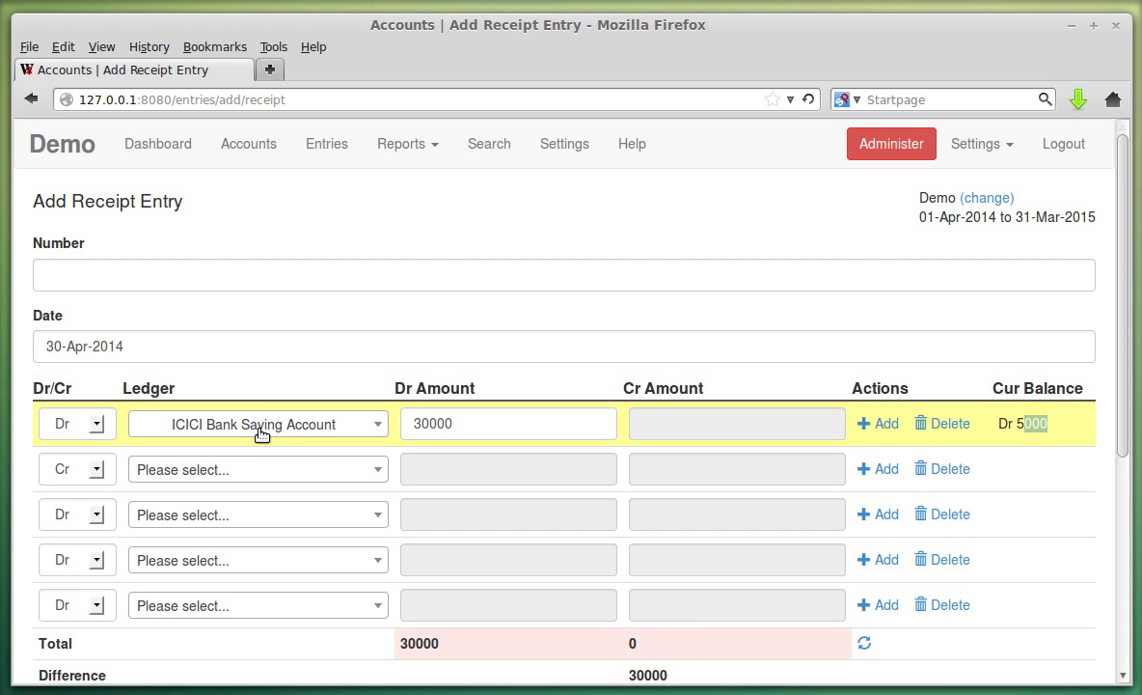
{"action": "left_click", "coordinate": [1053, 429]}
Credit Salary Account 30000 in the second row and add a third ledger line.
{"action": "left_click", "coordinate": [242, 472]}
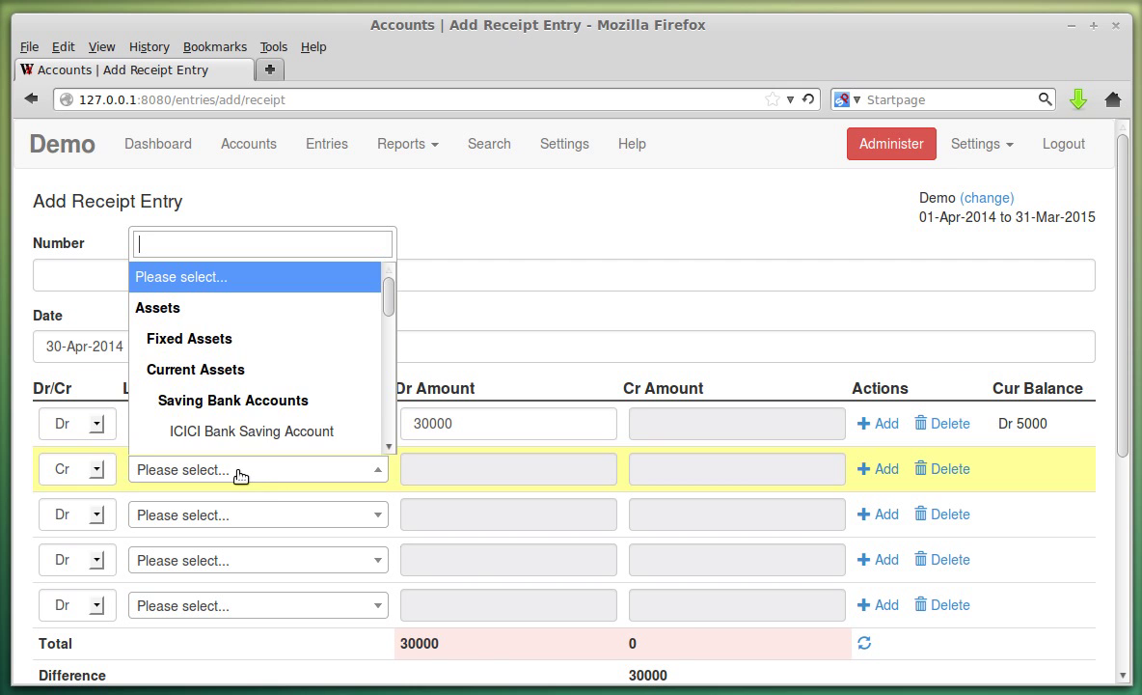
{"action": "scroll", "coordinate": [309, 388], "scroll_direction": "down", "scroll_amount": 3}
{"action": "scroll", "coordinate": [306, 389], "scroll_direction": "down", "scroll_amount": 5}
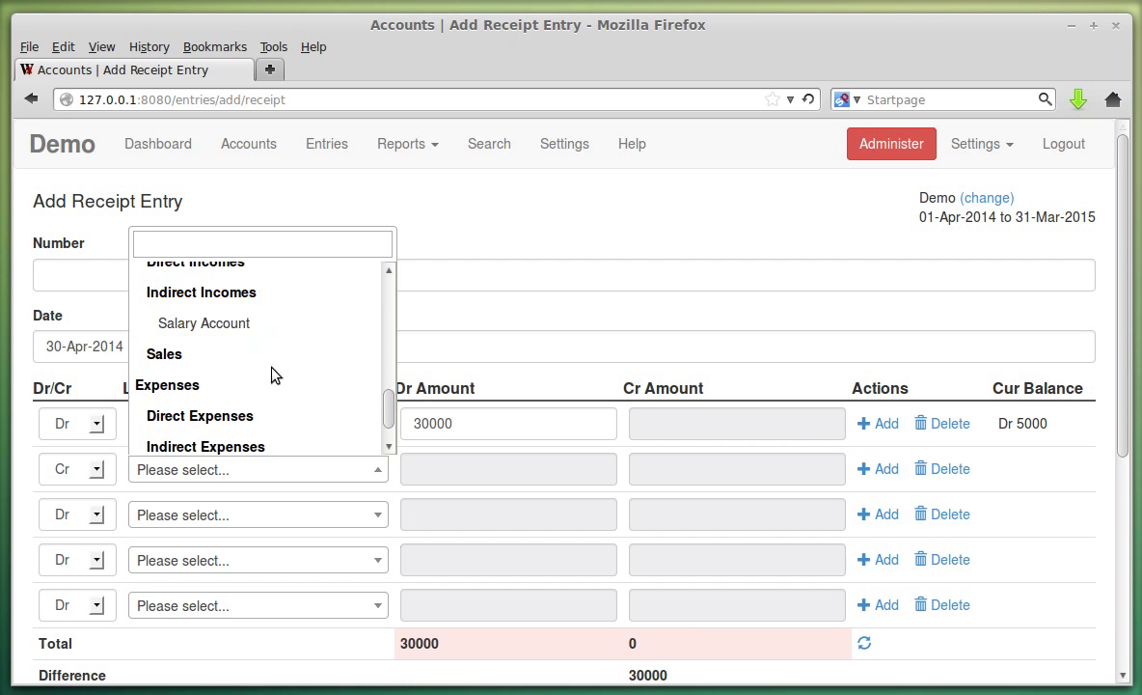
{"action": "left_click", "coordinate": [235, 325]}
{"action": "left_click", "coordinate": [647, 465]}
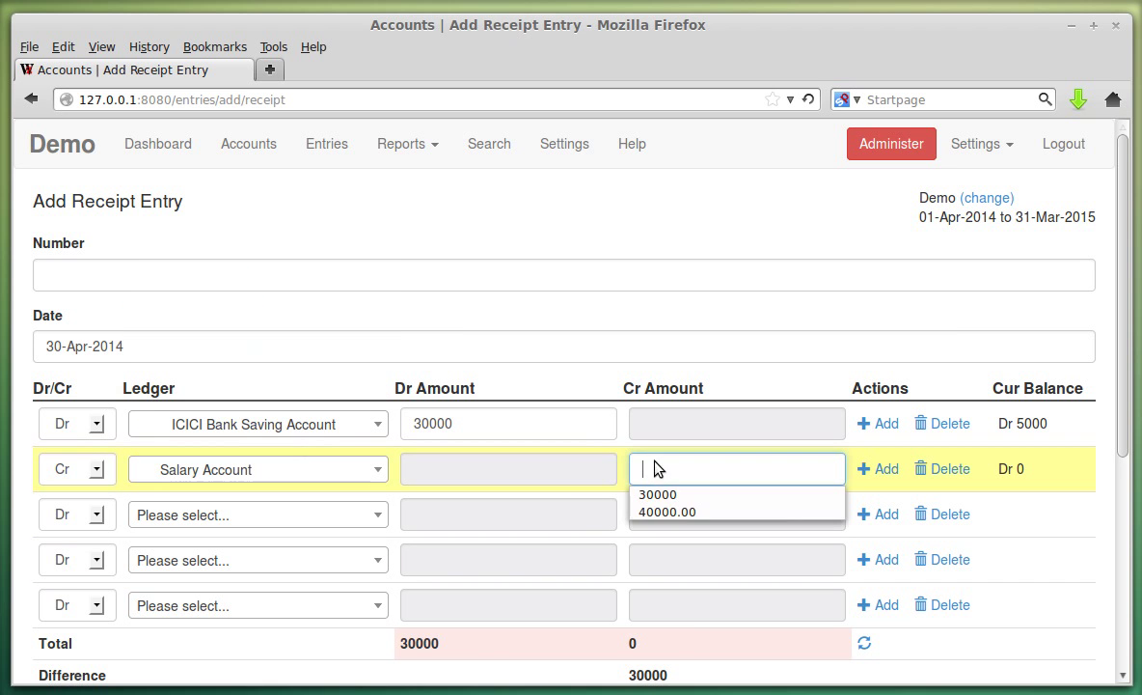
{"action": "left_click", "coordinate": [671, 495]}
{"action": "scroll", "coordinate": [994, 541], "scroll_direction": "down", "scroll_amount": 2}
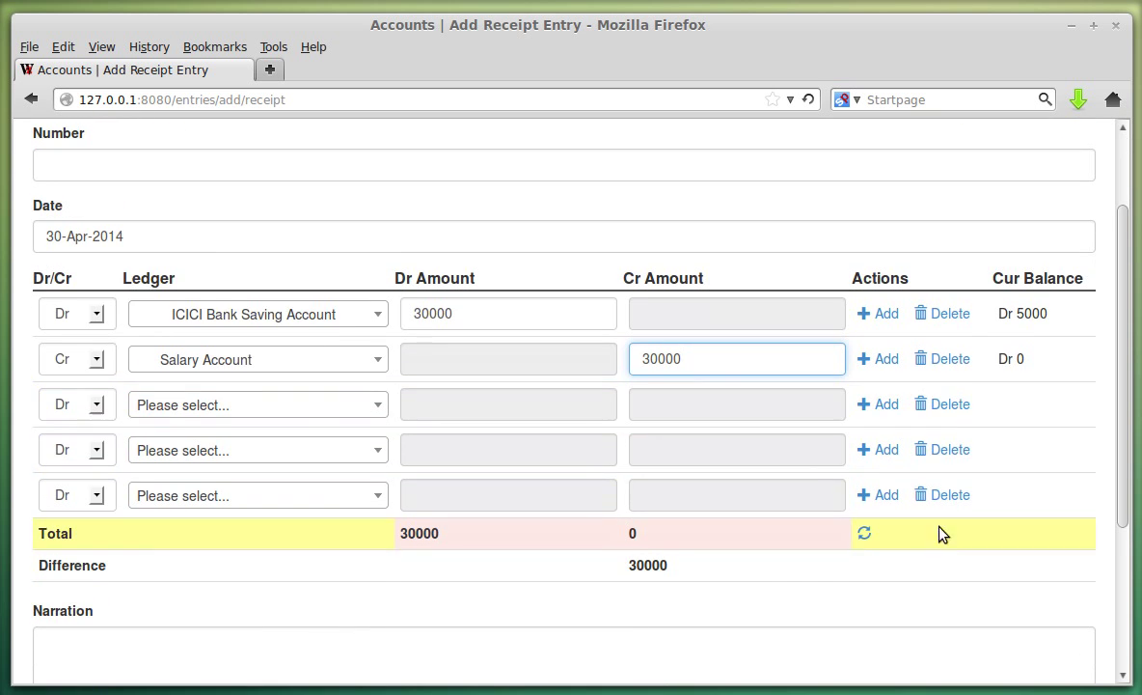
{"action": "left_click", "coordinate": [876, 407]}
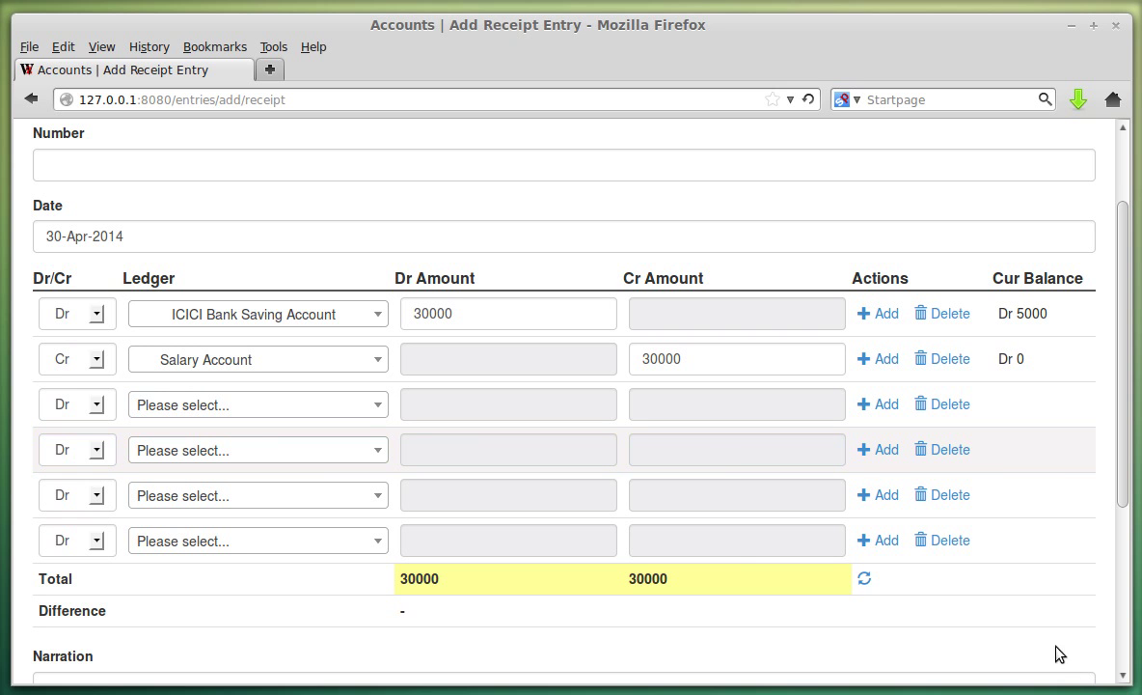
Delete the extra blank ledger line and keep the Salary Account credit at 30000.
{"action": "left_click", "coordinate": [950, 453]}
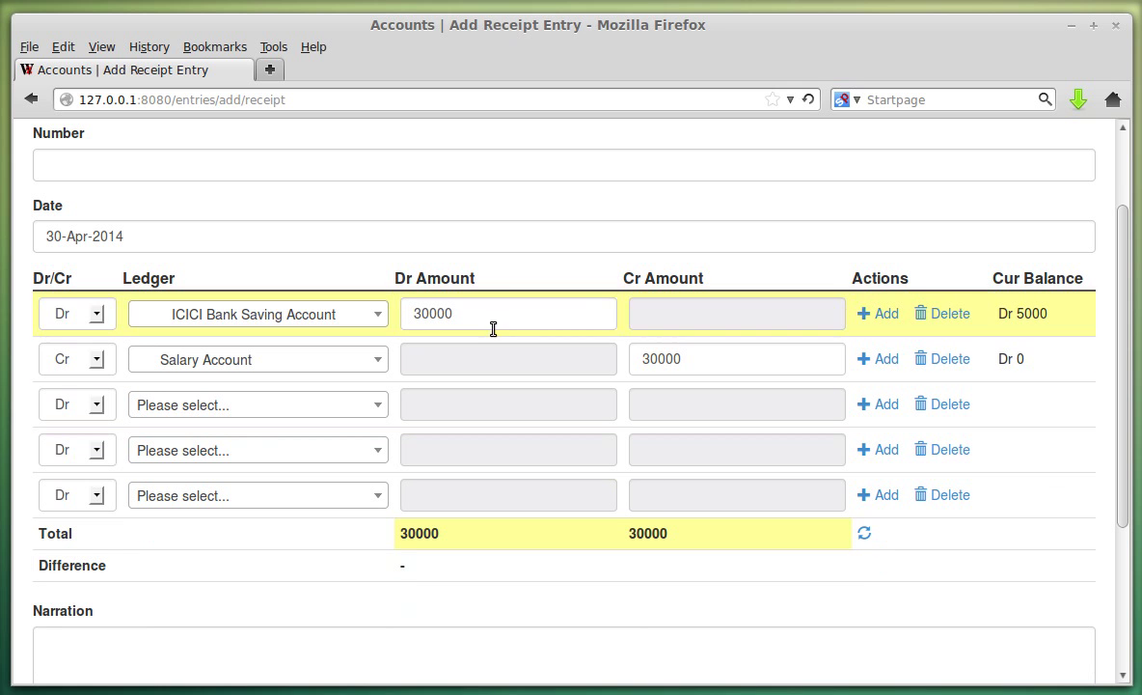
{"action": "left_click", "coordinate": [775, 371]}
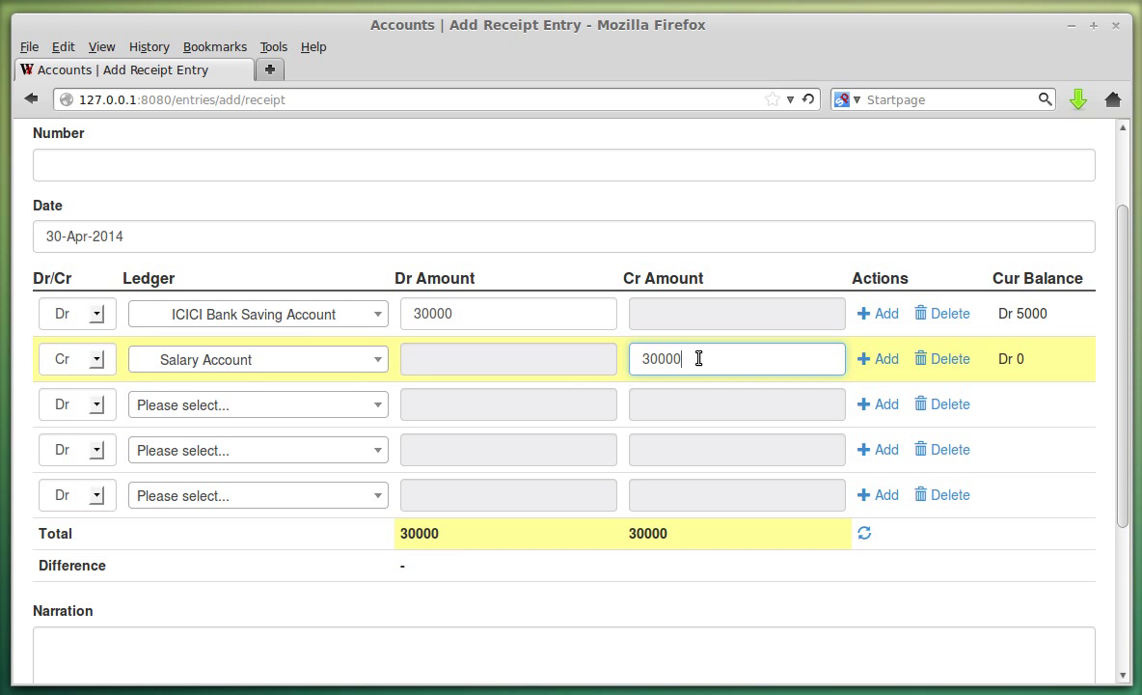
{"action": "type", "text": "0"}
{"action": "left_click", "coordinate": [482, 550]}
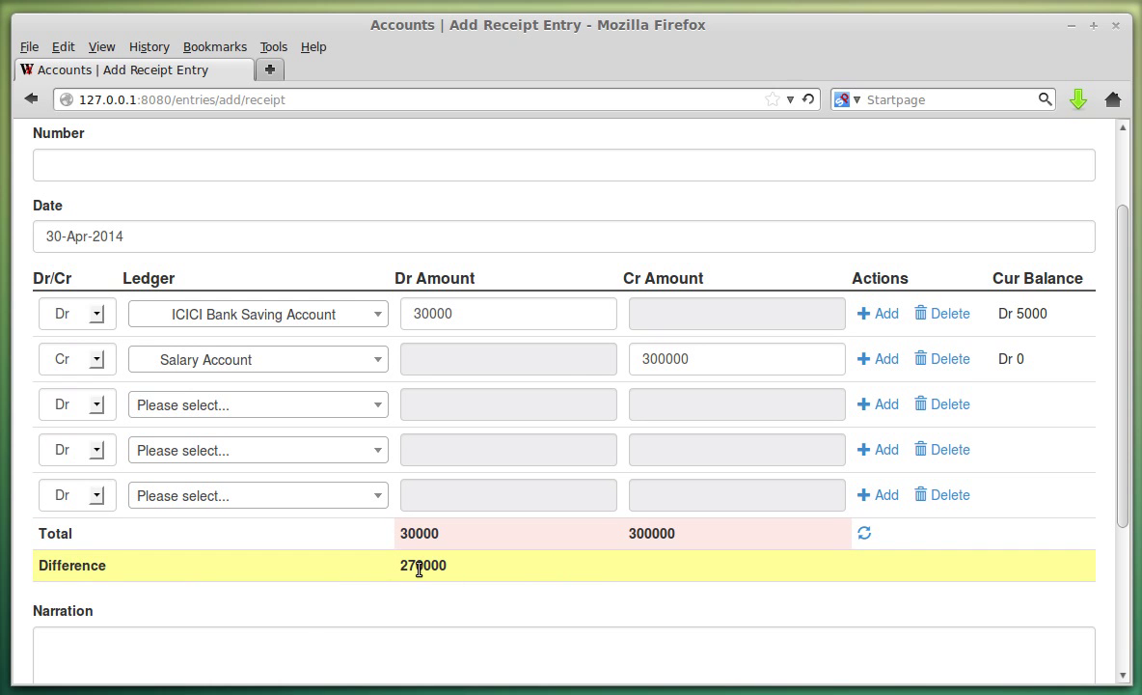
{"action": "left_click", "coordinate": [740, 358]}
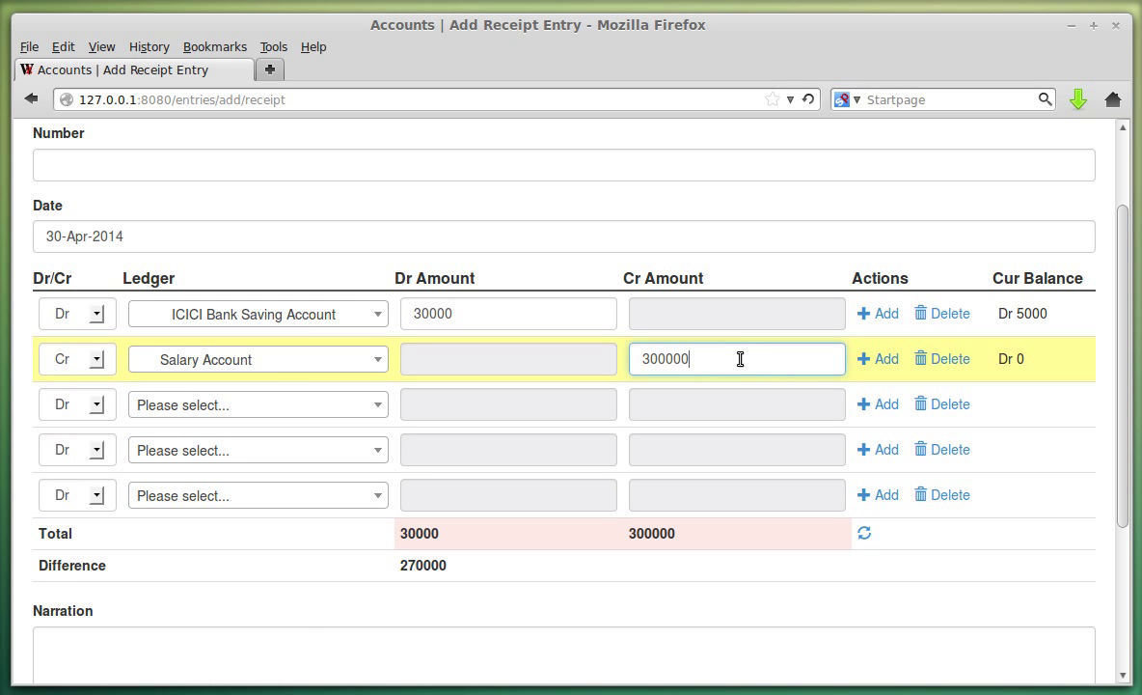
{"action": "key", "text": "BackSpace"}
Add the narration 'Salary for April 2014' and submit the receipt.
{"action": "left_click", "coordinate": [496, 645]}
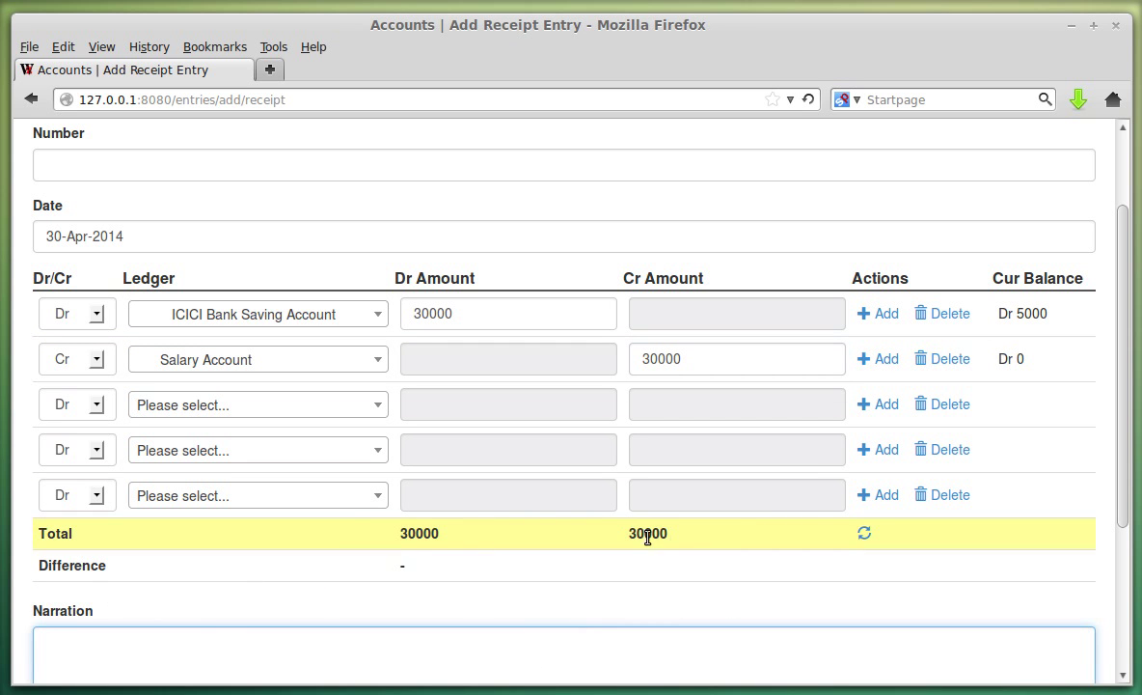
{"action": "scroll", "coordinate": [540, 579], "scroll_direction": "down", "scroll_amount": 2}
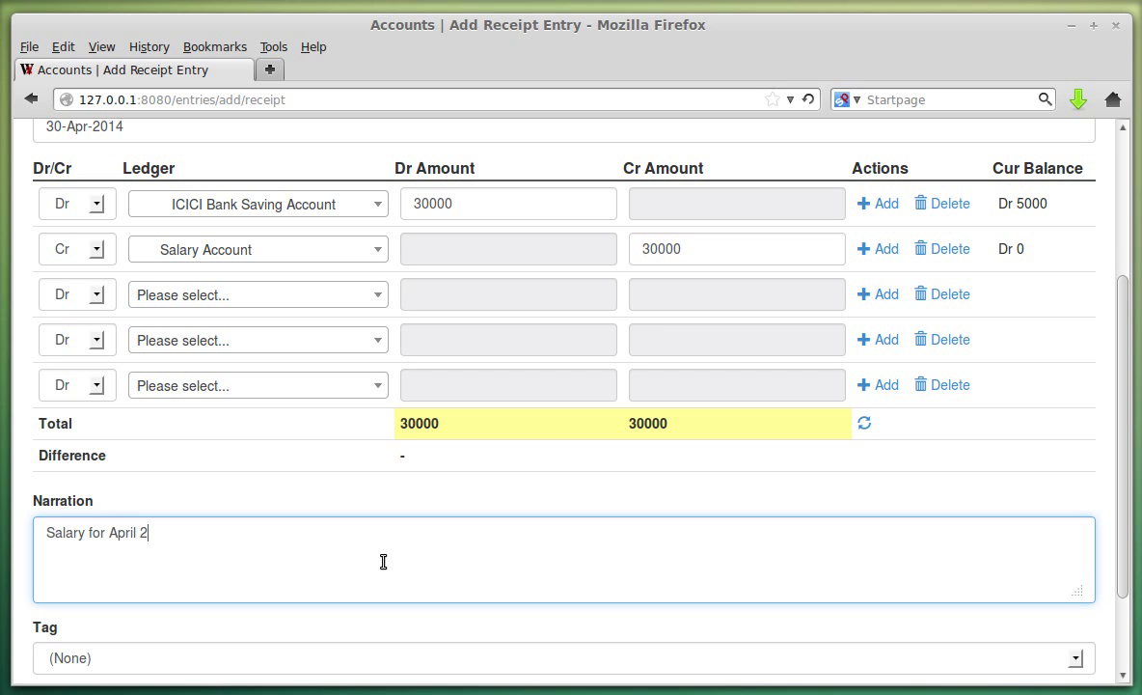
{"action": "scroll", "coordinate": [405, 555], "scroll_direction": "down", "scroll_amount": 3}
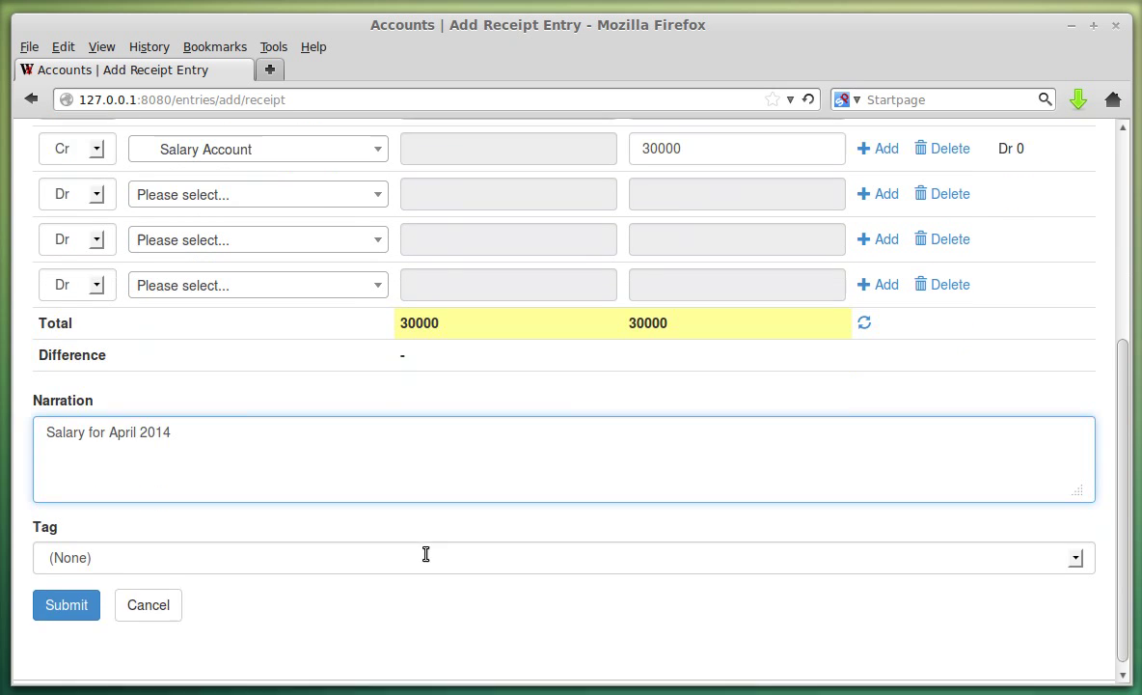
{"action": "left_click", "coordinate": [83, 595]}
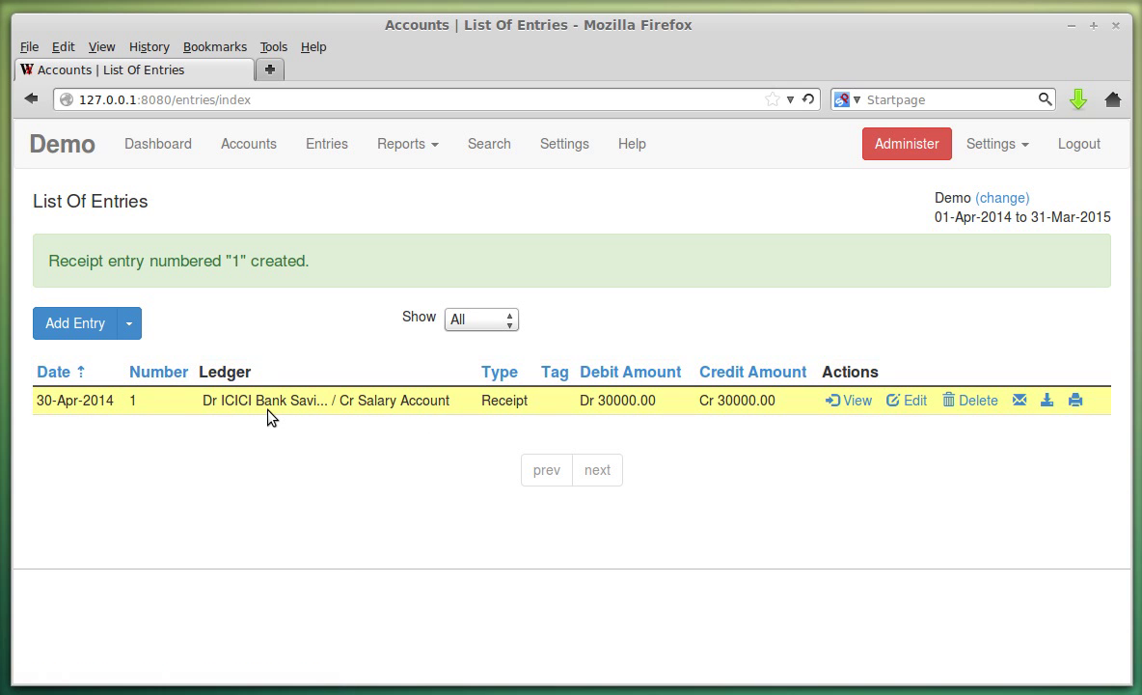
View receipt entry 1, then cancel back to the List Of Entries.
{"action": "left_click", "coordinate": [848, 400]}
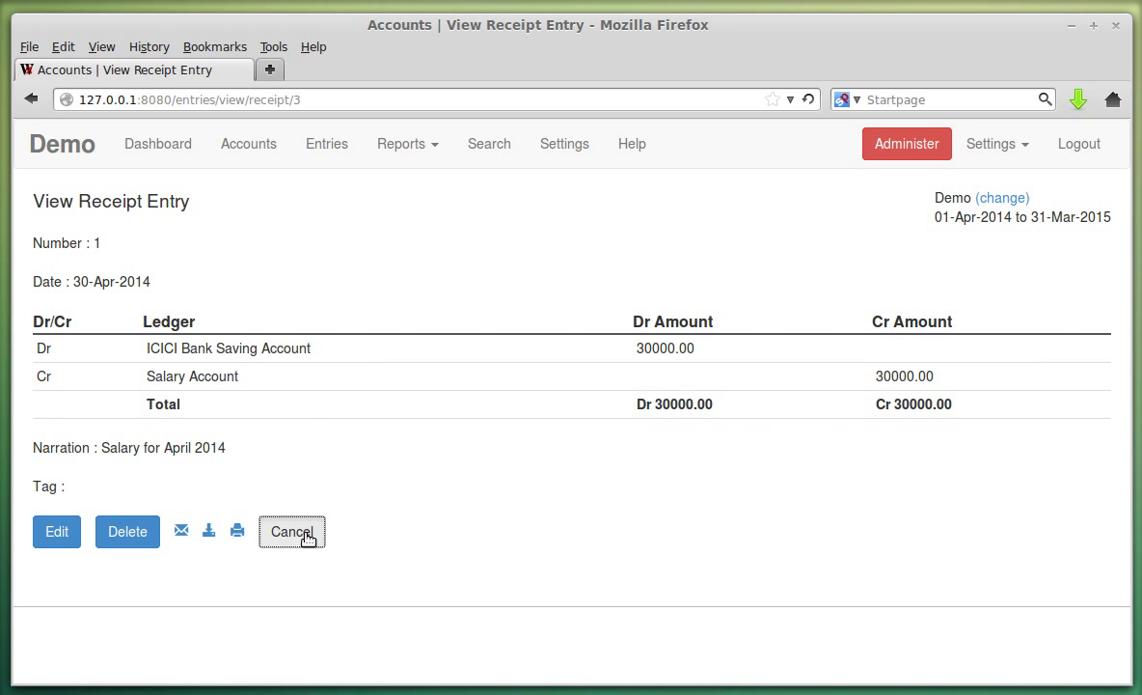
{"action": "left_click", "coordinate": [294, 529]}
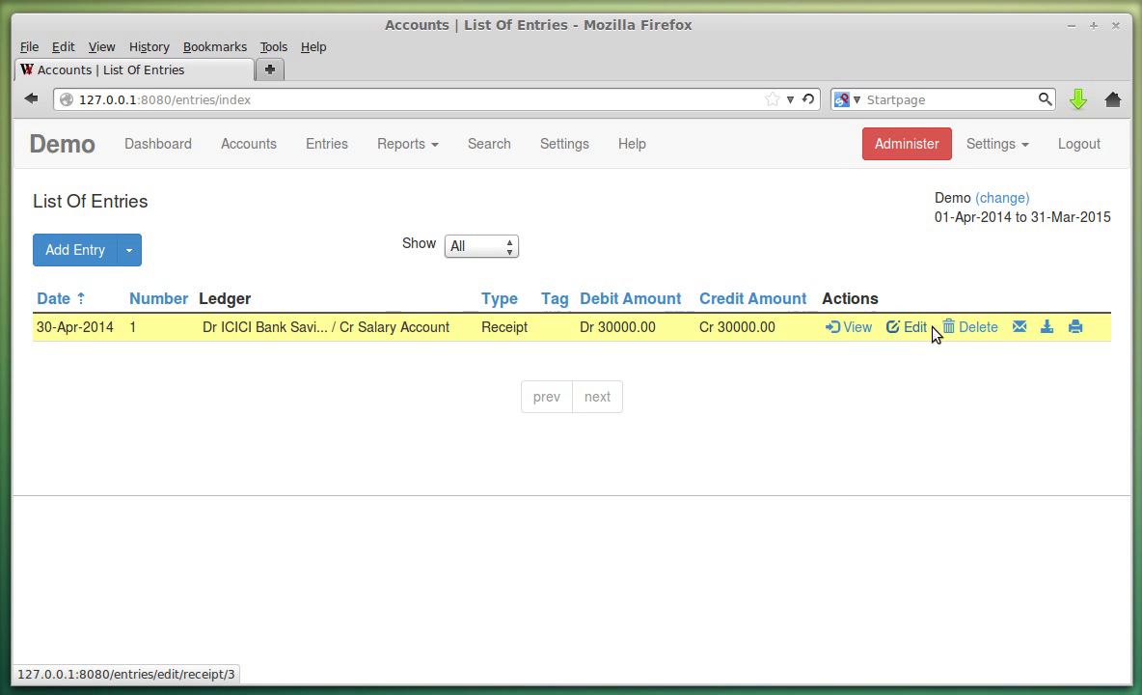
Open and close receipt entry 1's email form and print preview without sending or printing.
{"action": "left_click", "coordinate": [1020, 328]}
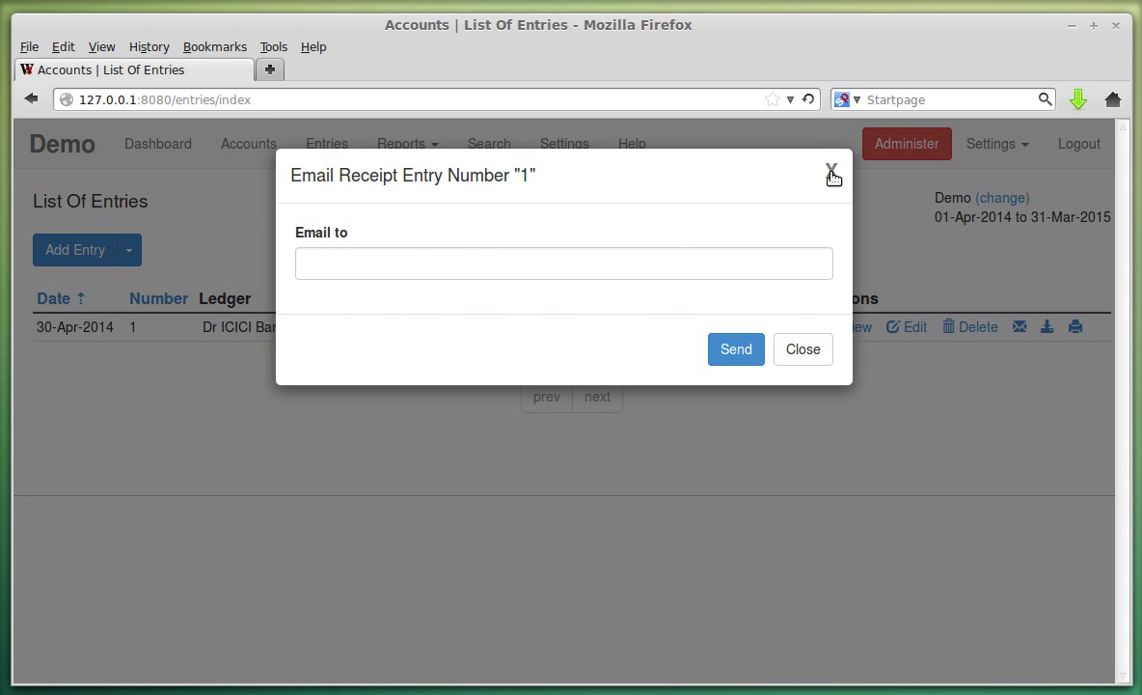
{"action": "left_click", "coordinate": [834, 175]}
{"action": "left_click", "coordinate": [1076, 327]}
{"action": "left_click_drag", "start_coordinate": [424, 48], "coordinate": [636, 82]}
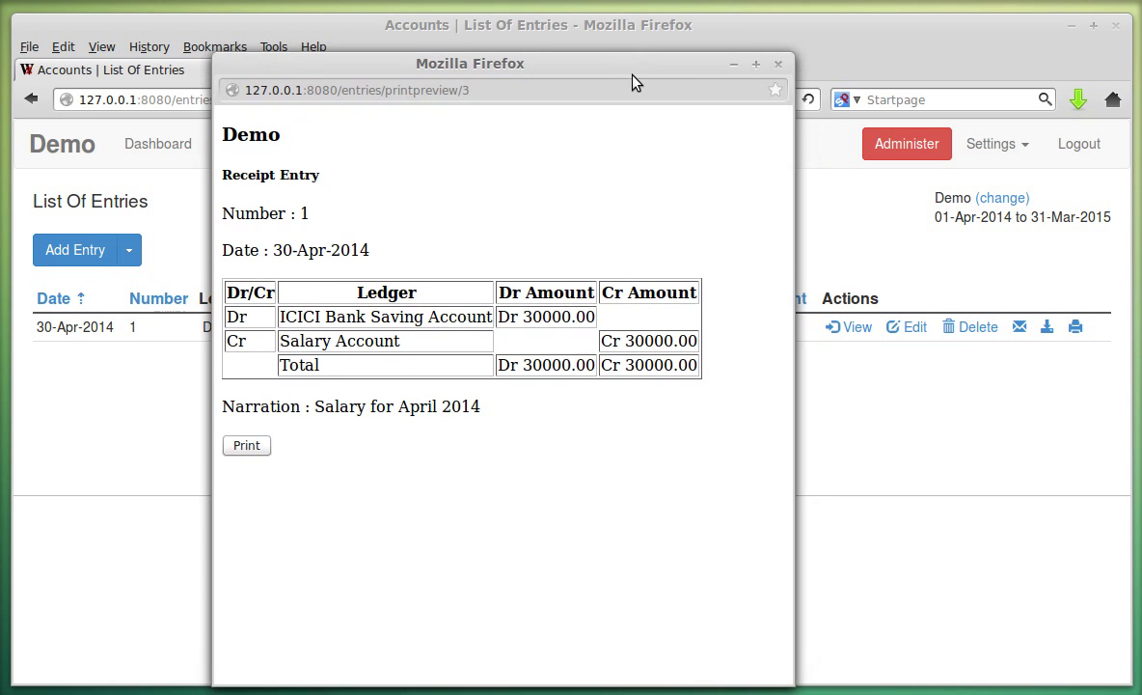
{"action": "left_click", "coordinate": [779, 64]}
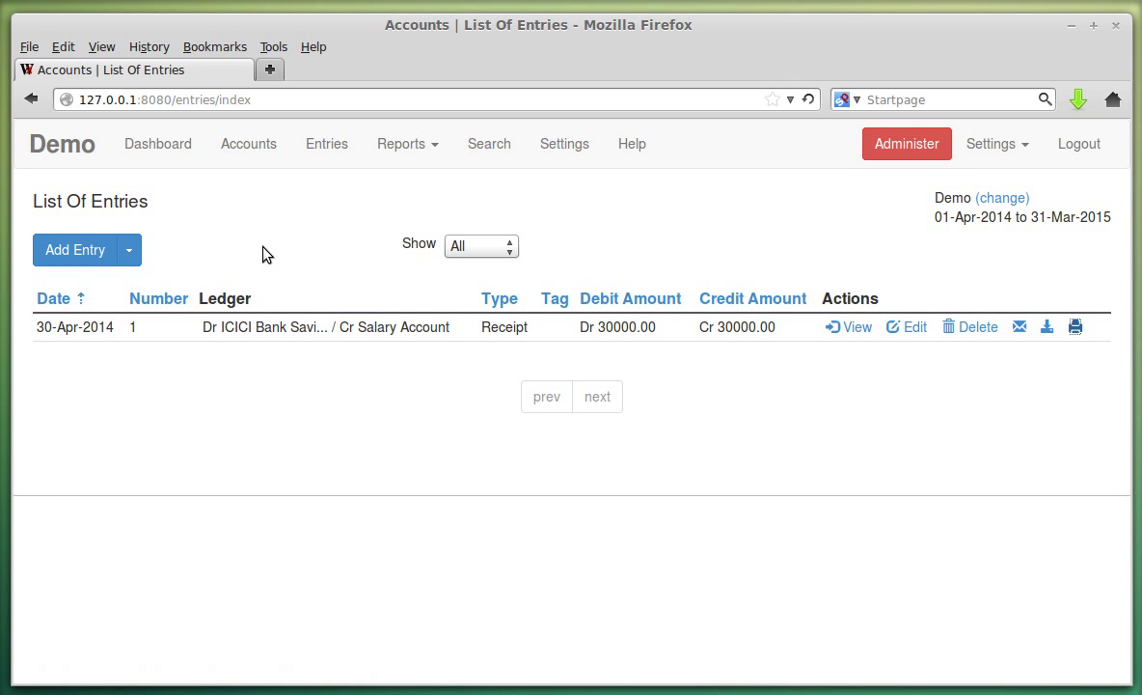
Start a new receipt entry from the Add Entry menu.
{"action": "left_click", "coordinate": [138, 256]}
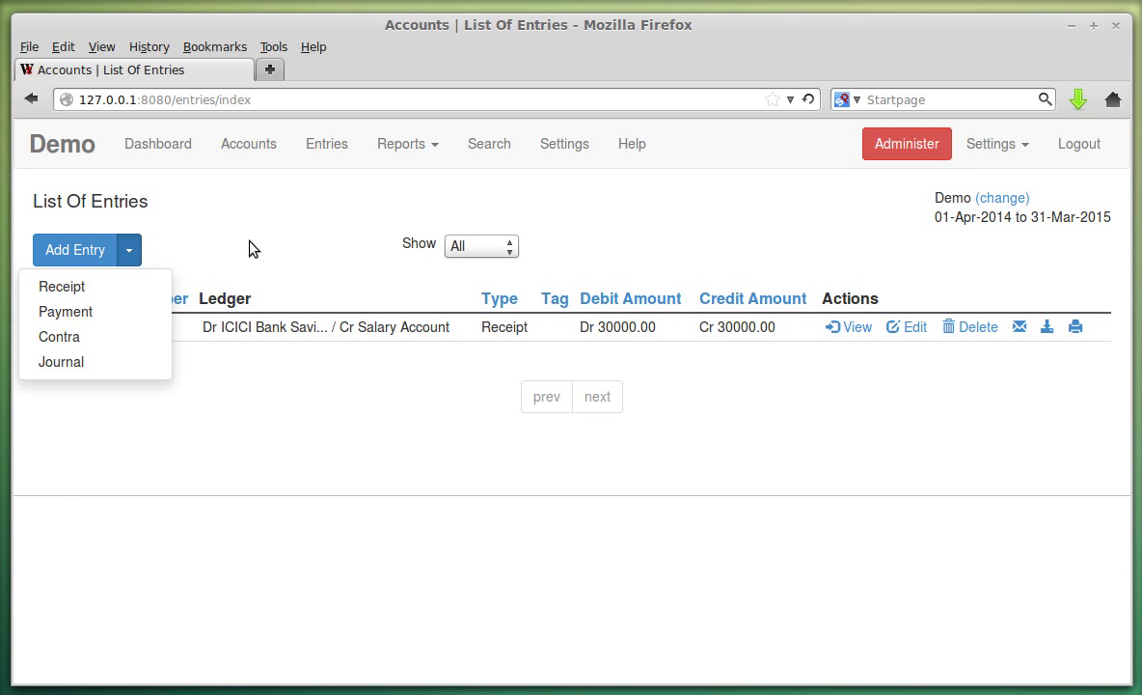
{"action": "left_click", "coordinate": [249, 249]}
{"action": "left_click", "coordinate": [133, 254]}
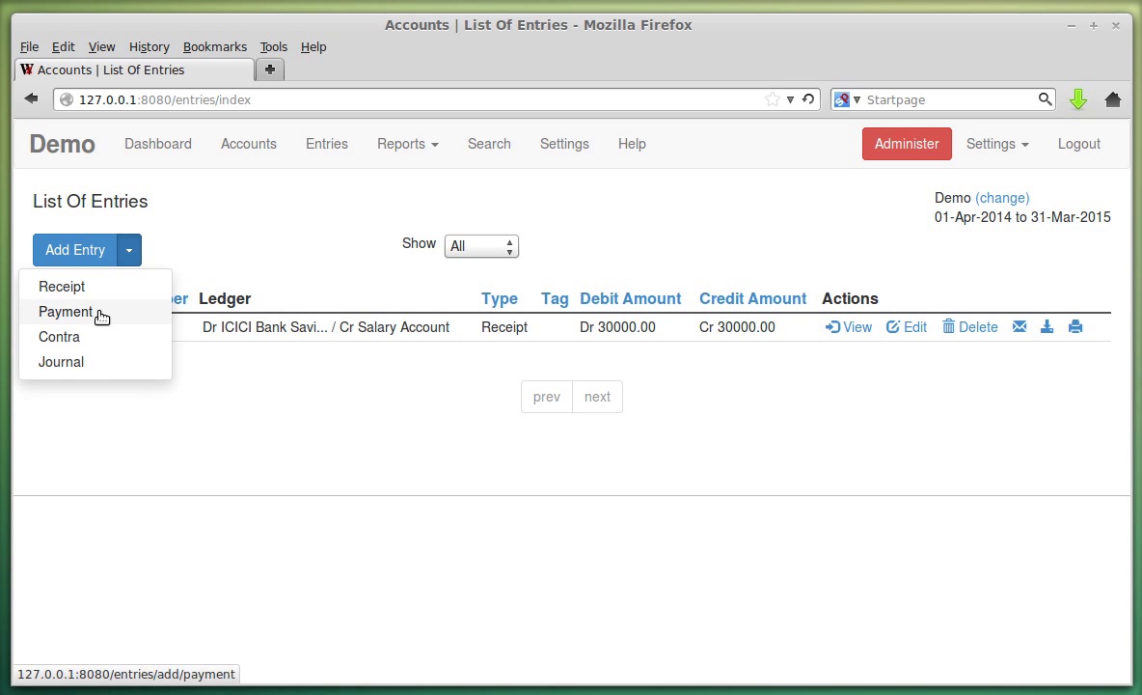
{"action": "left_click", "coordinate": [100, 316]}
{"action": "left_click", "coordinate": [328, 145]}
{"action": "left_click", "coordinate": [126, 249]}
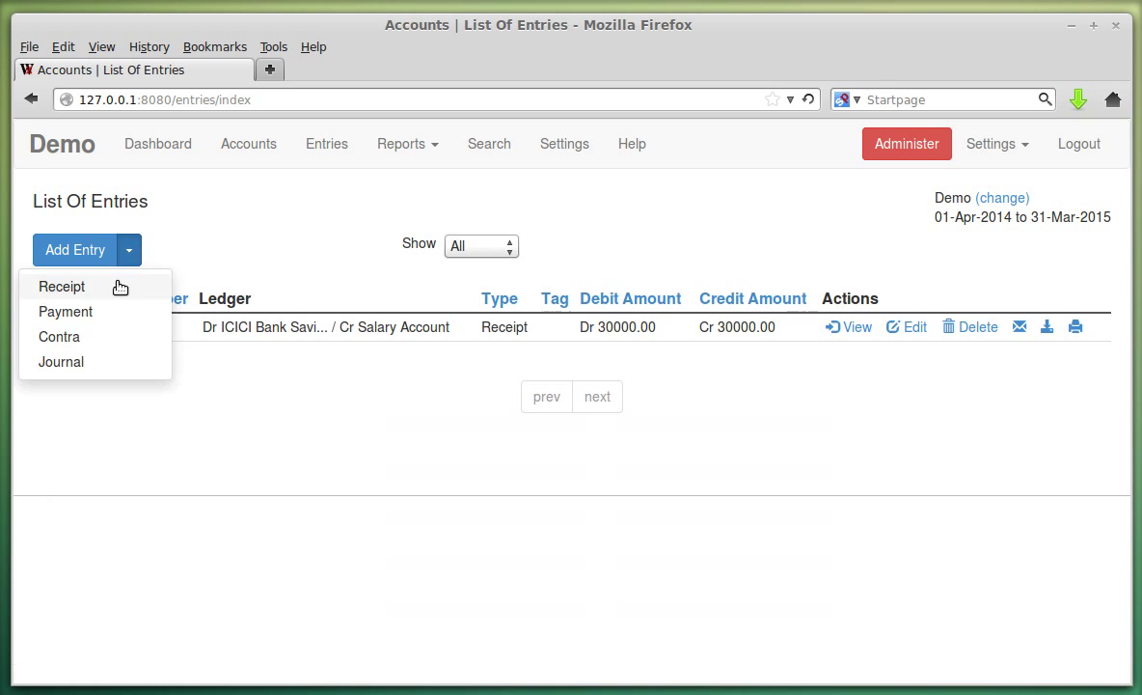
{"action": "left_click", "coordinate": [118, 286]}
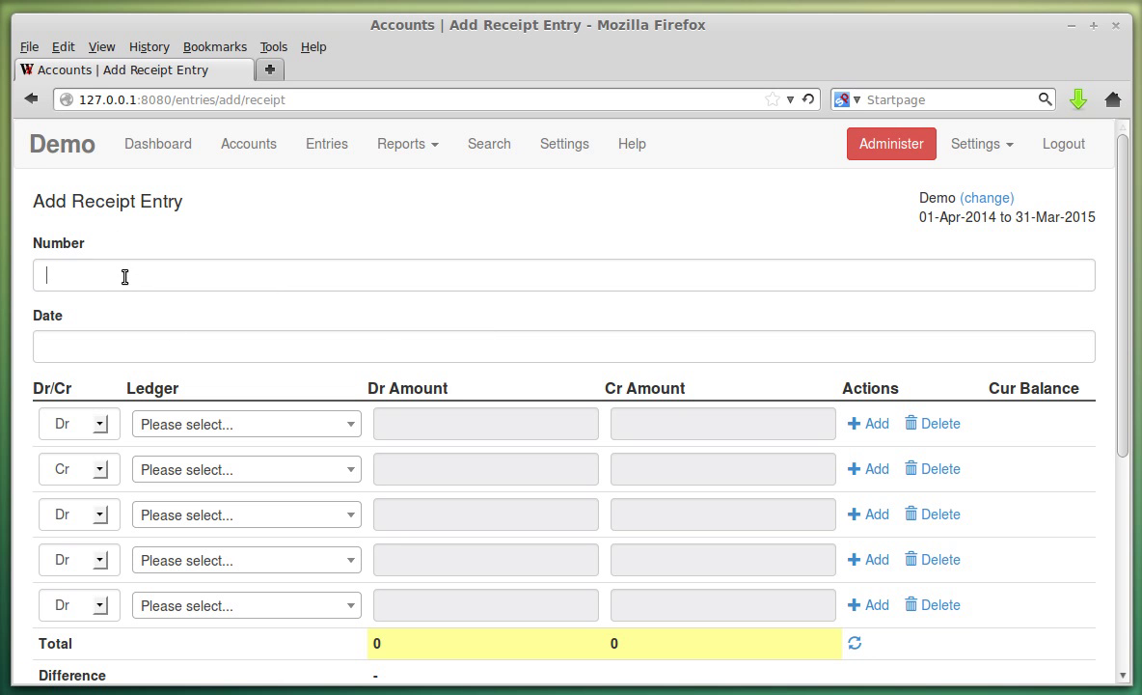
Set the receipt's date to 31-May-2014 in the datepicker.
{"action": "left_click", "coordinate": [135, 348]}
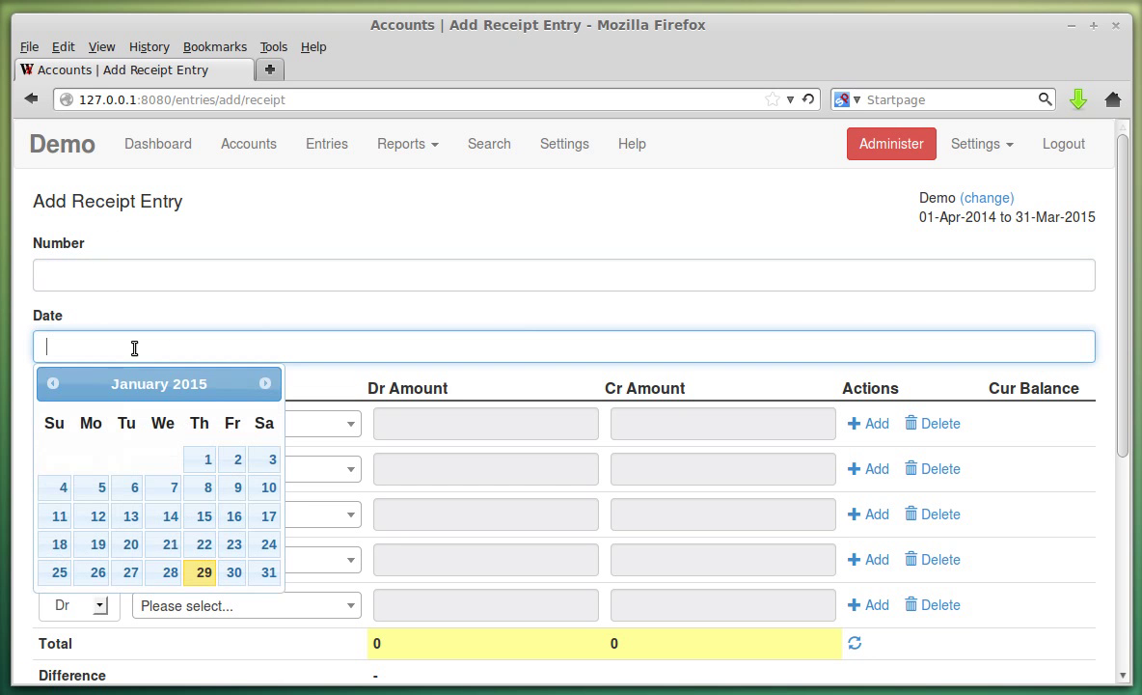
{"action": "left_click", "coordinate": [265, 384]}
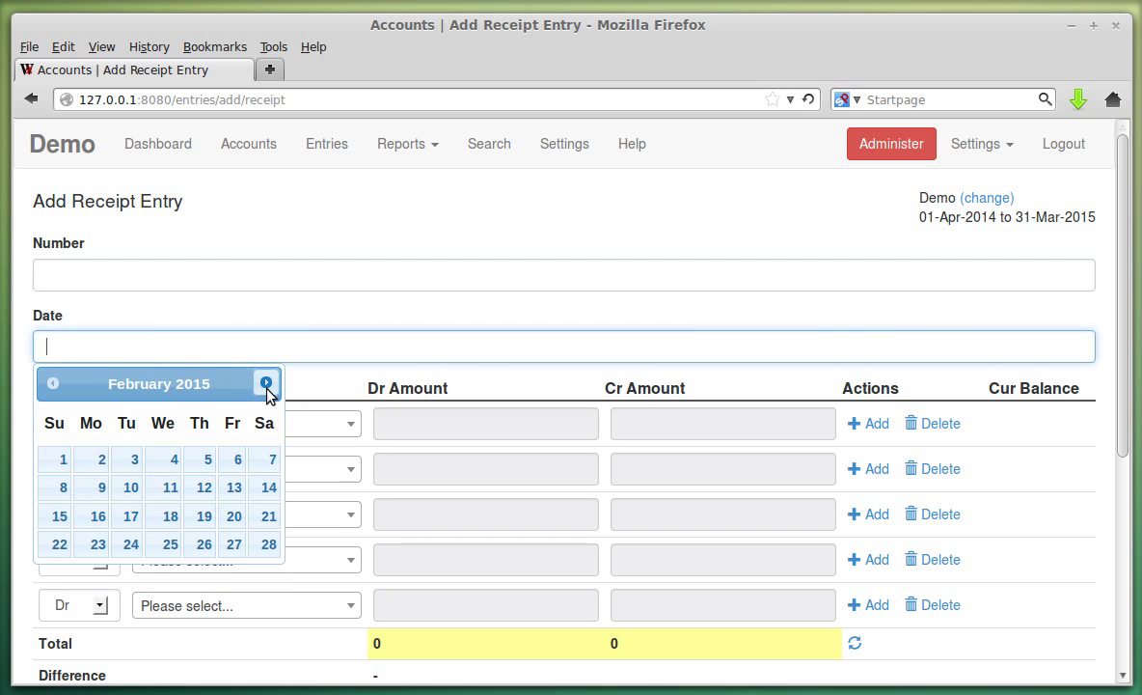
{"action": "left_click", "coordinate": [45, 386]}
{"action": "left_click", "coordinate": [45, 385]}
{"action": "left_click", "coordinate": [45, 385]}
{"action": "left_click", "coordinate": [46, 385]}
{"action": "left_click", "coordinate": [46, 385]}
{"action": "left_click", "coordinate": [46, 385]}
{"action": "left_click", "coordinate": [45, 385]}
{"action": "left_click", "coordinate": [45, 385]}
{"action": "left_click", "coordinate": [45, 385]}
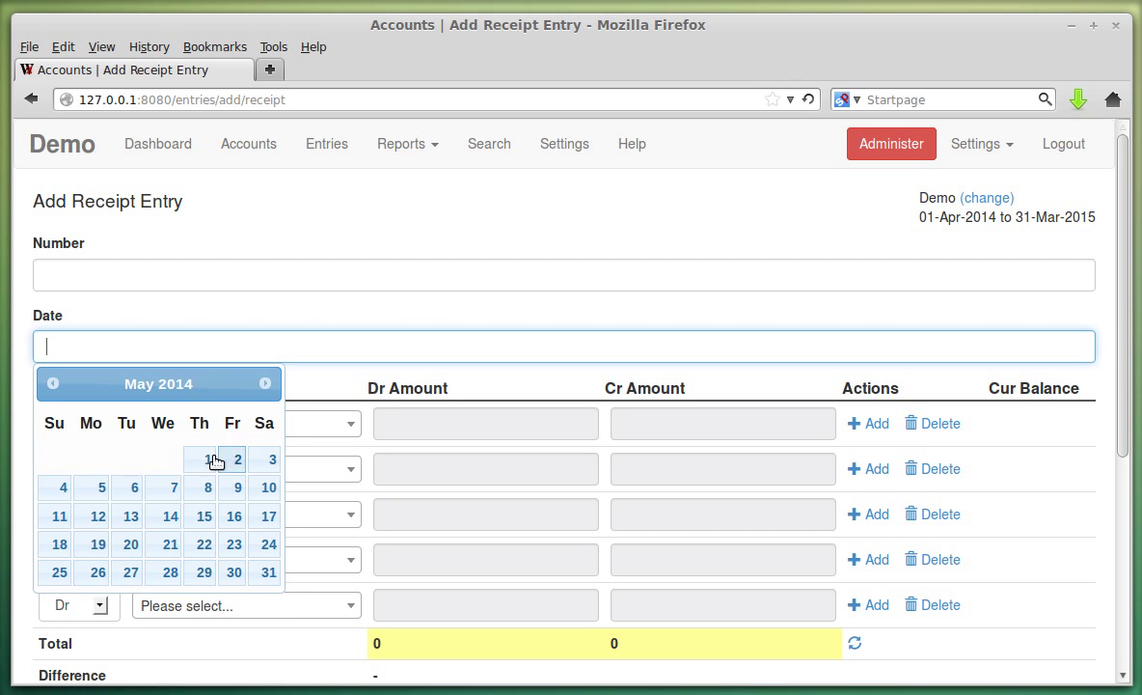
{"action": "left_click", "coordinate": [269, 572]}
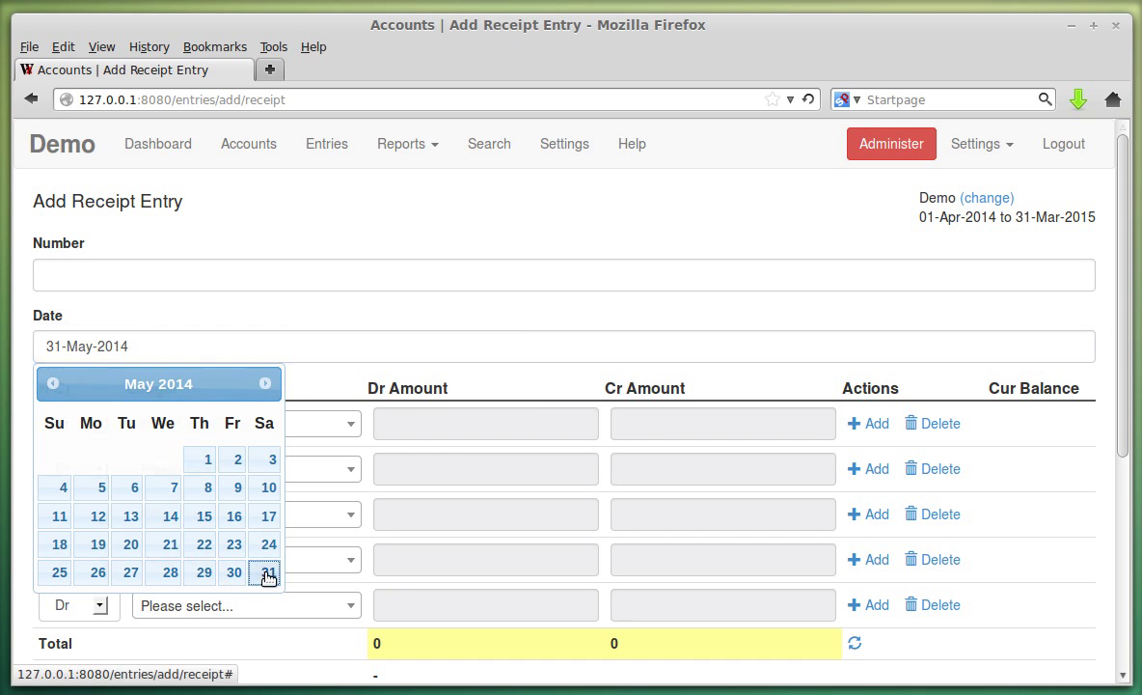
{"action": "scroll", "coordinate": [386, 386], "scroll_direction": "down", "scroll_amount": 2}
{"action": "left_click", "coordinate": [296, 319]}
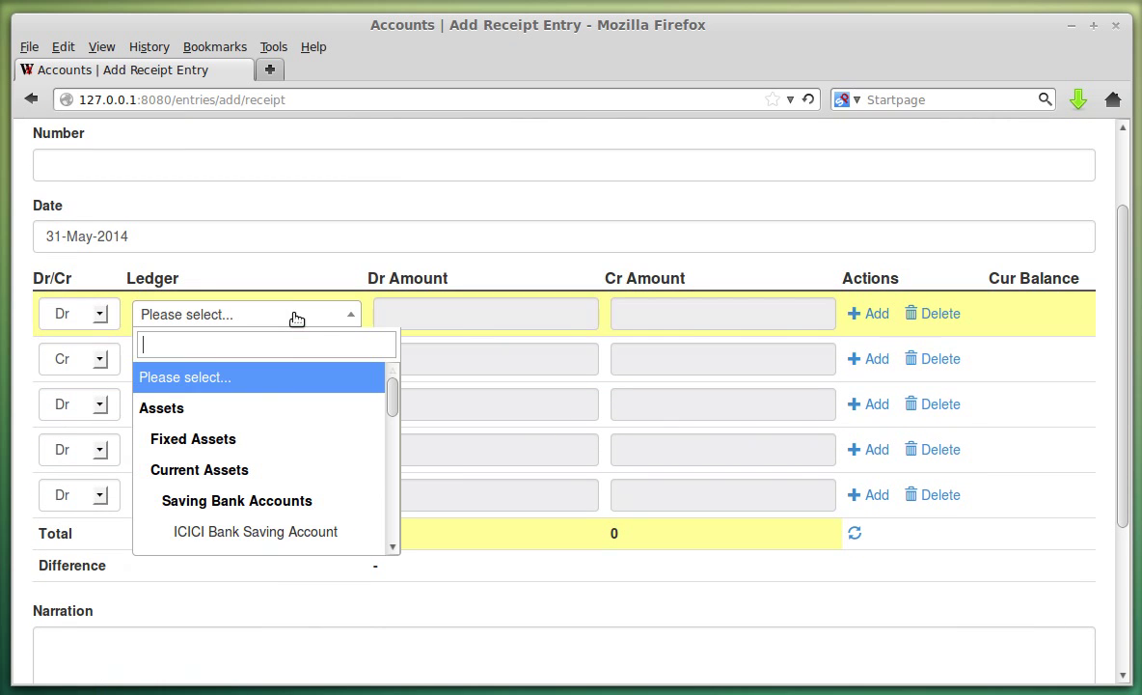
Debit ICICI Bank Saving Account 30000 in the first row.
{"action": "left_click", "coordinate": [297, 531]}
{"action": "left_click", "coordinate": [484, 317]}
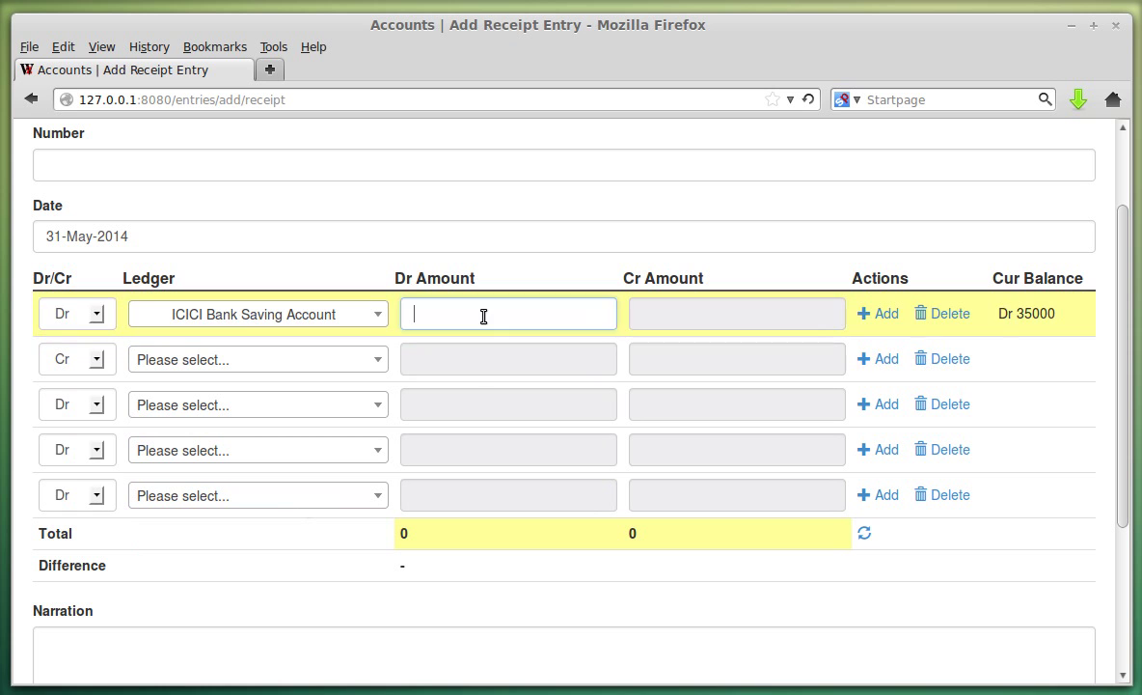
{"action": "left_click", "coordinate": [485, 317]}
{"action": "left_click", "coordinate": [426, 337]}
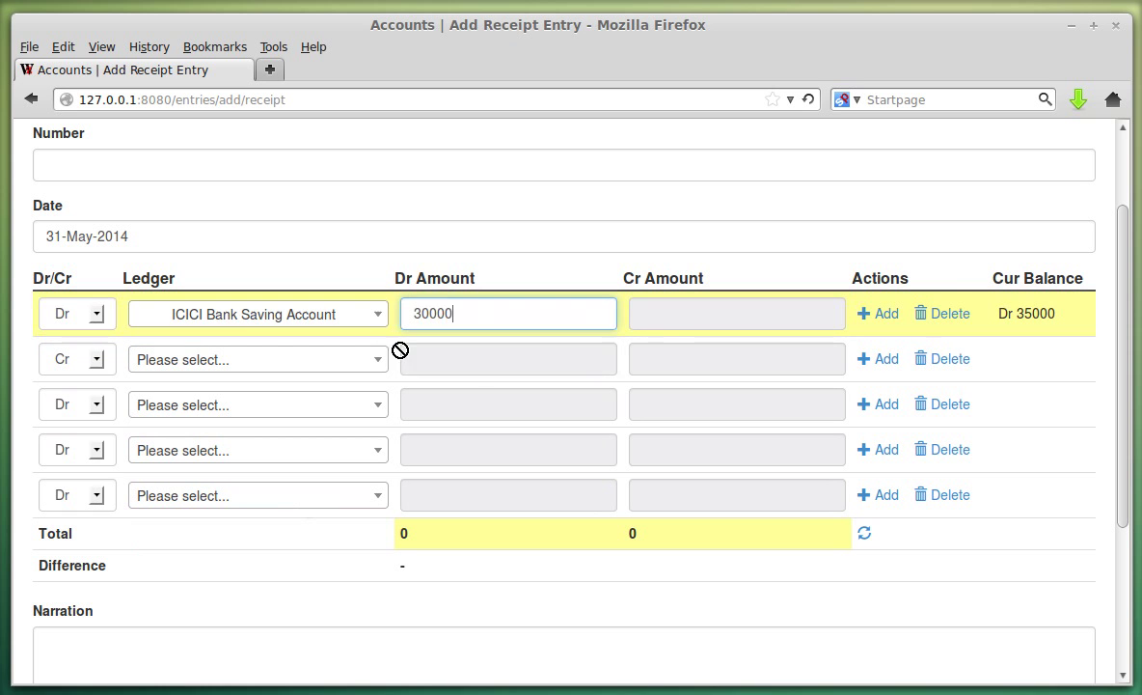
Credit Salary Account 30000 in the second row.
{"action": "left_click", "coordinate": [275, 356]}
{"action": "scroll", "coordinate": [285, 461], "scroll_direction": "down", "scroll_amount": 3}
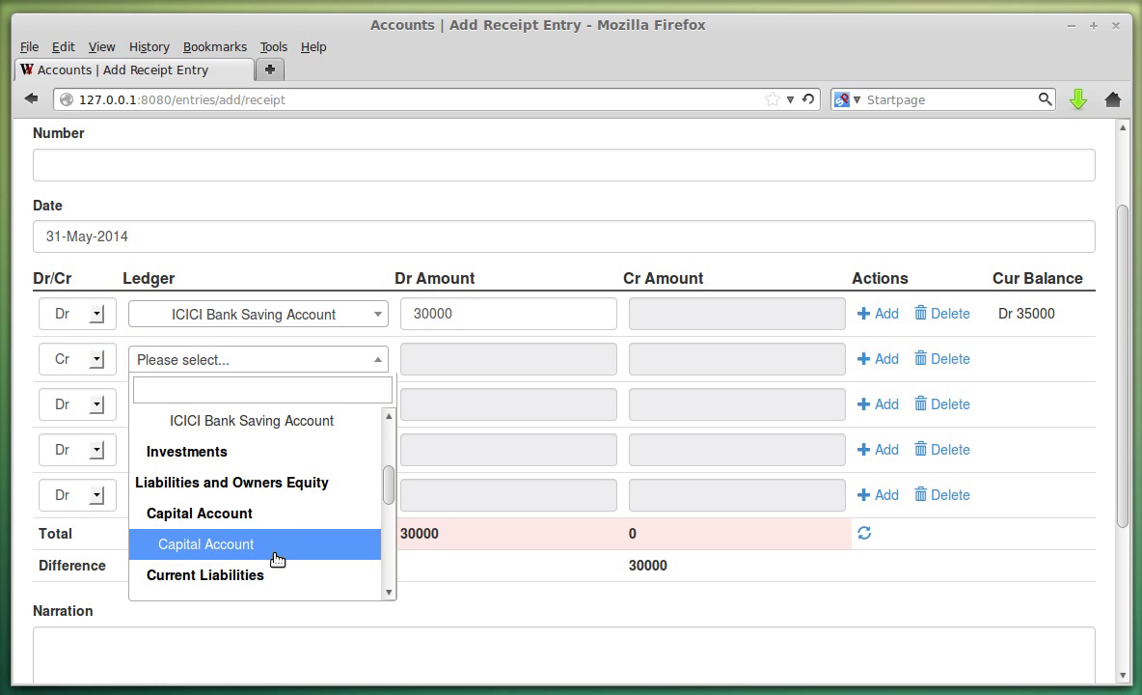
{"action": "scroll", "coordinate": [273, 545], "scroll_direction": "down", "scroll_amount": 4}
{"action": "left_click", "coordinate": [273, 525]}
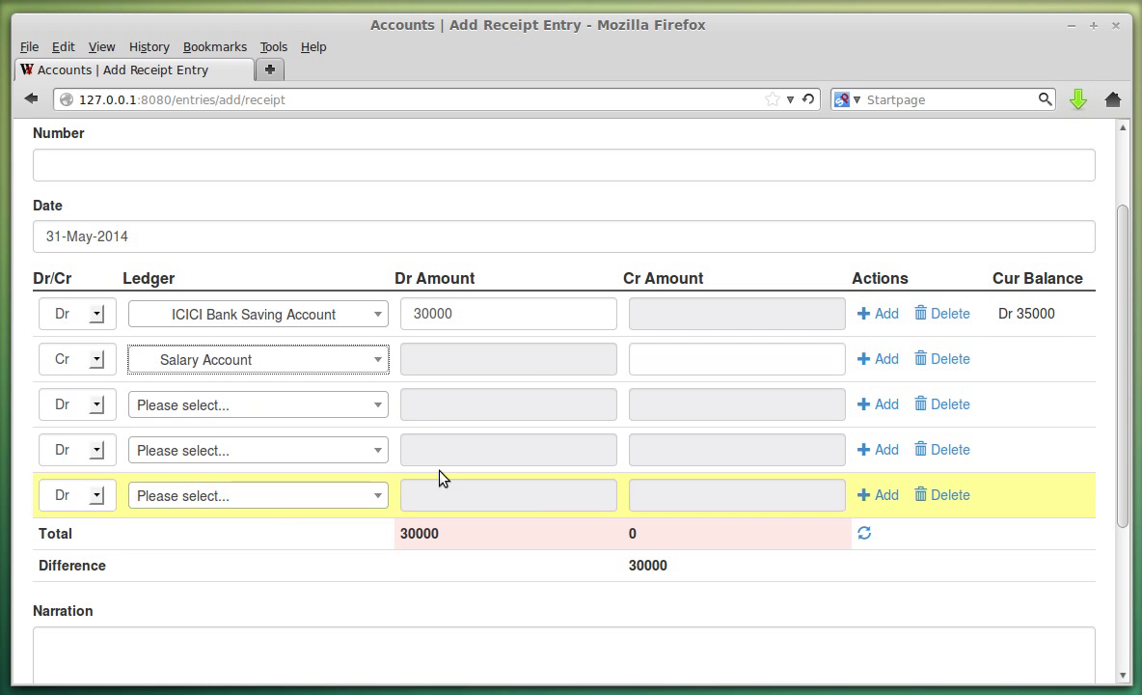
{"action": "left_click", "coordinate": [652, 359]}
{"action": "left_click", "coordinate": [673, 386]}
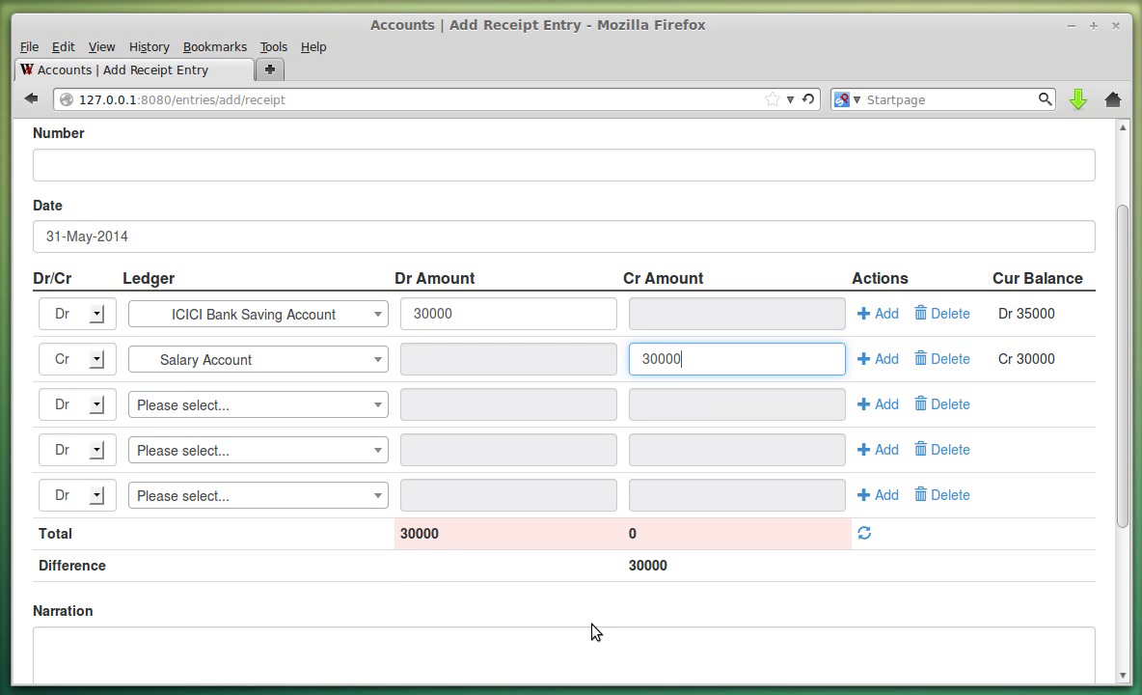
{"action": "scroll", "coordinate": [39, 222], "scroll_direction": "up", "scroll_amount": 2}
{"action": "scroll", "coordinate": [255, 403], "scroll_direction": "down", "scroll_amount": 6}
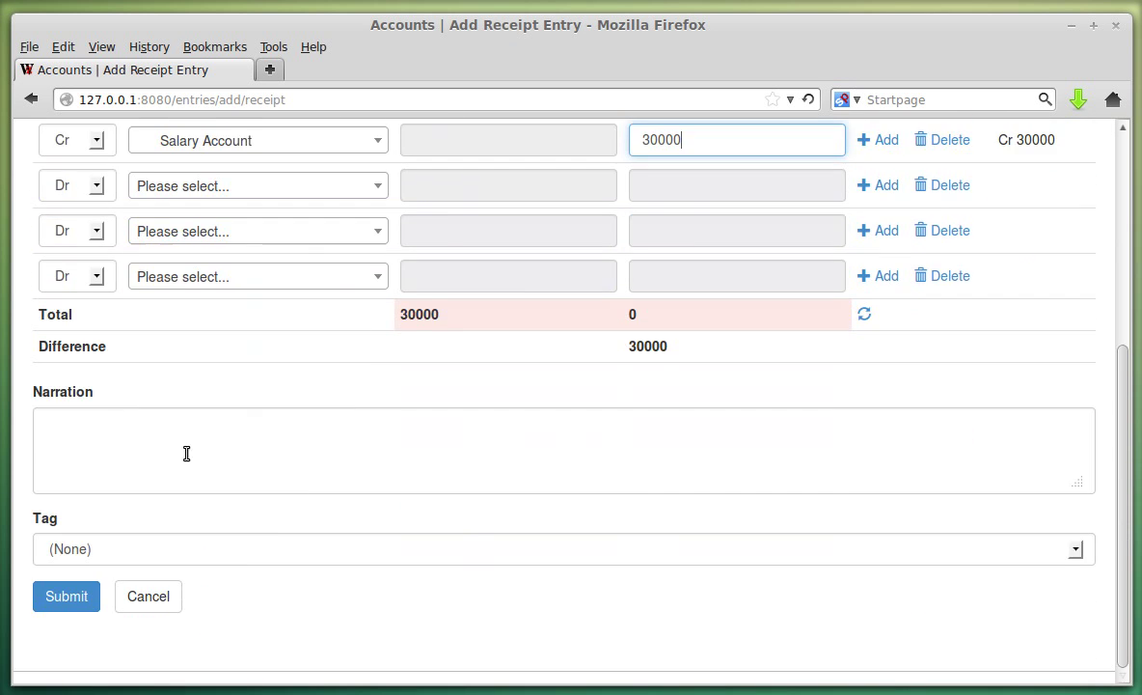
Recalculate the balanced totals and save receipt entry 2.
{"action": "left_click", "coordinate": [588, 446]}
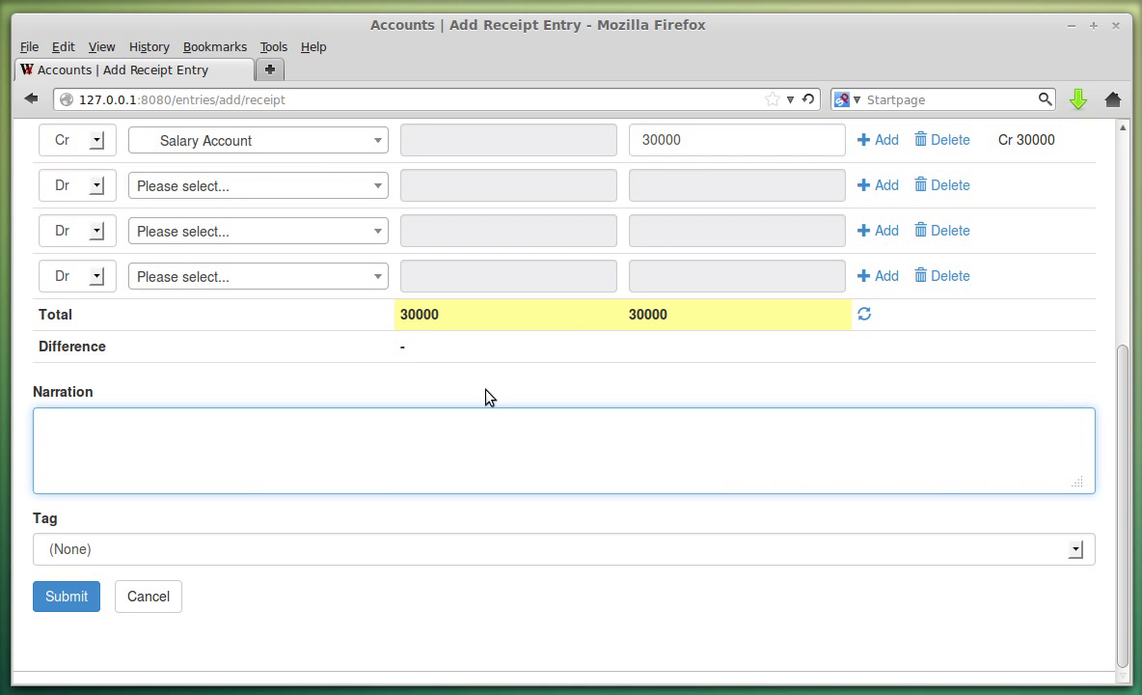
{"action": "left_click", "coordinate": [89, 600]}
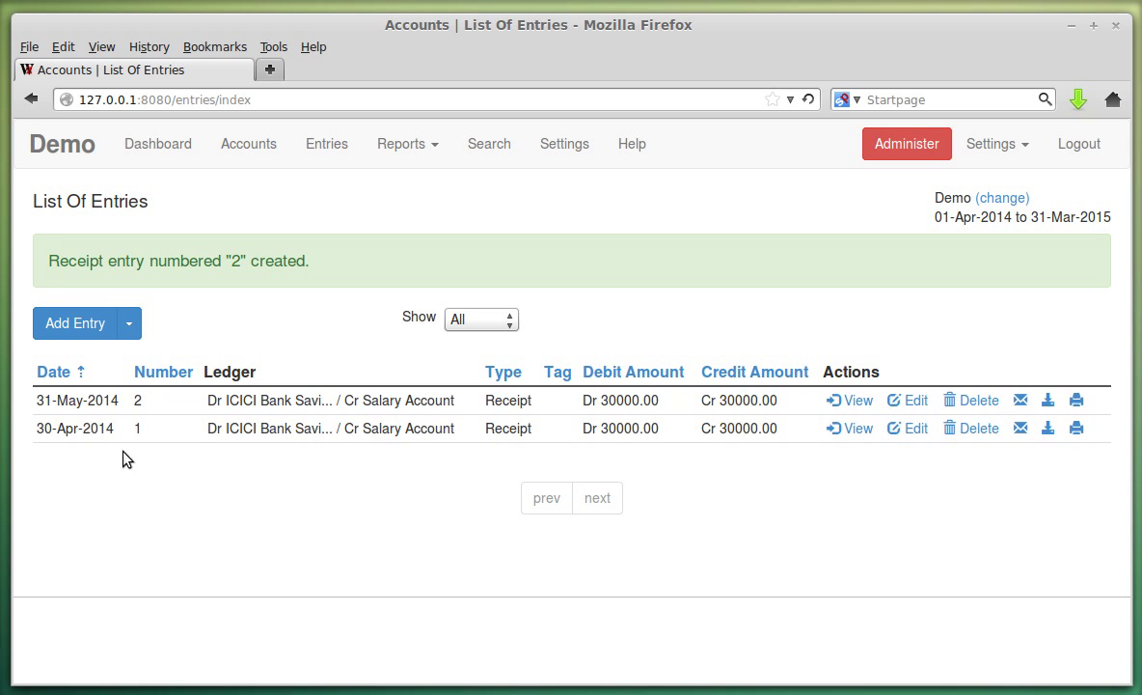
{"action": "double_click", "coordinate": [136, 400]}
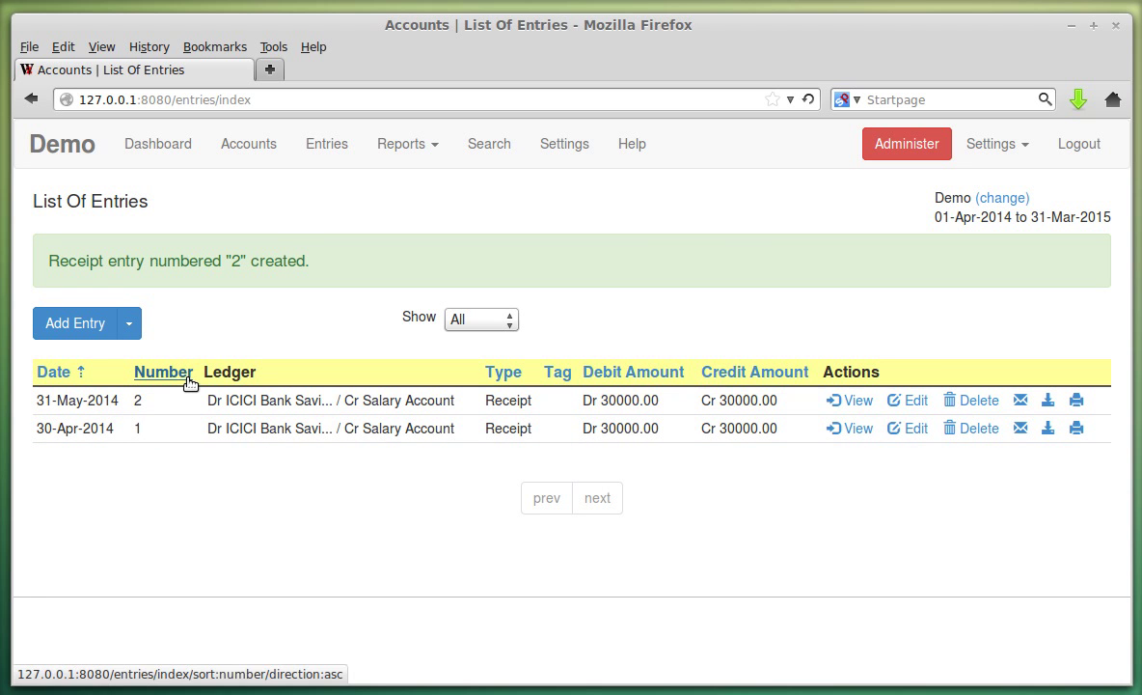
Add a new ledger in Accounts named General Expenses.
{"action": "left_click", "coordinate": [247, 143]}
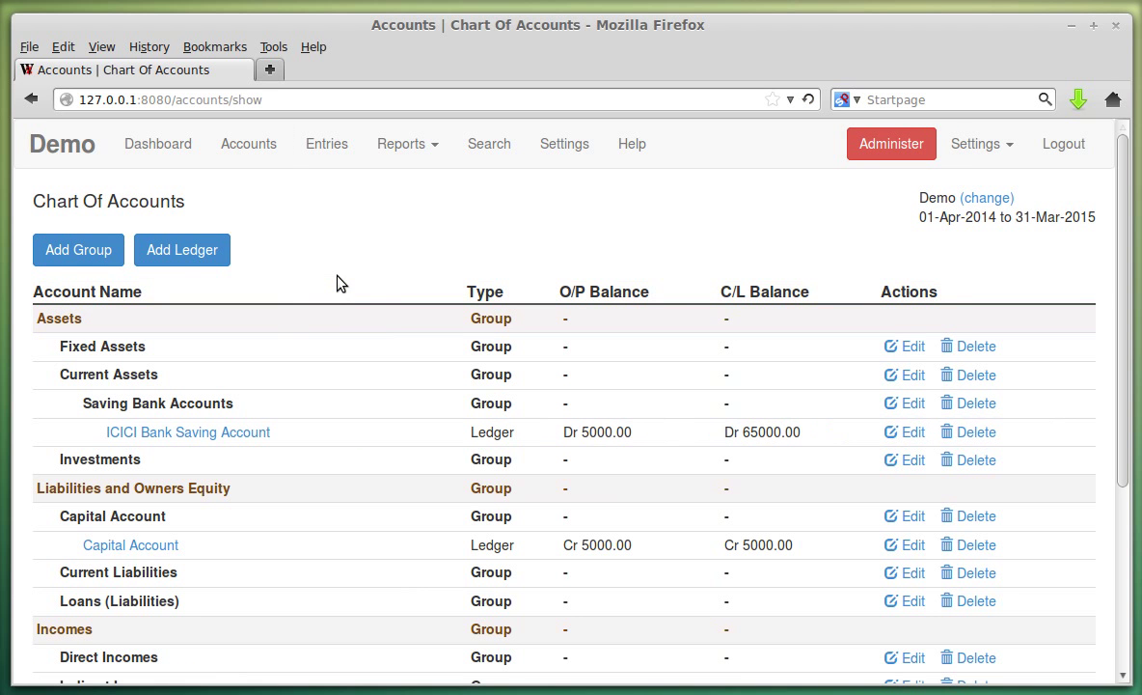
{"action": "left_click", "coordinate": [162, 254]}
{"action": "left_click", "coordinate": [151, 278]}
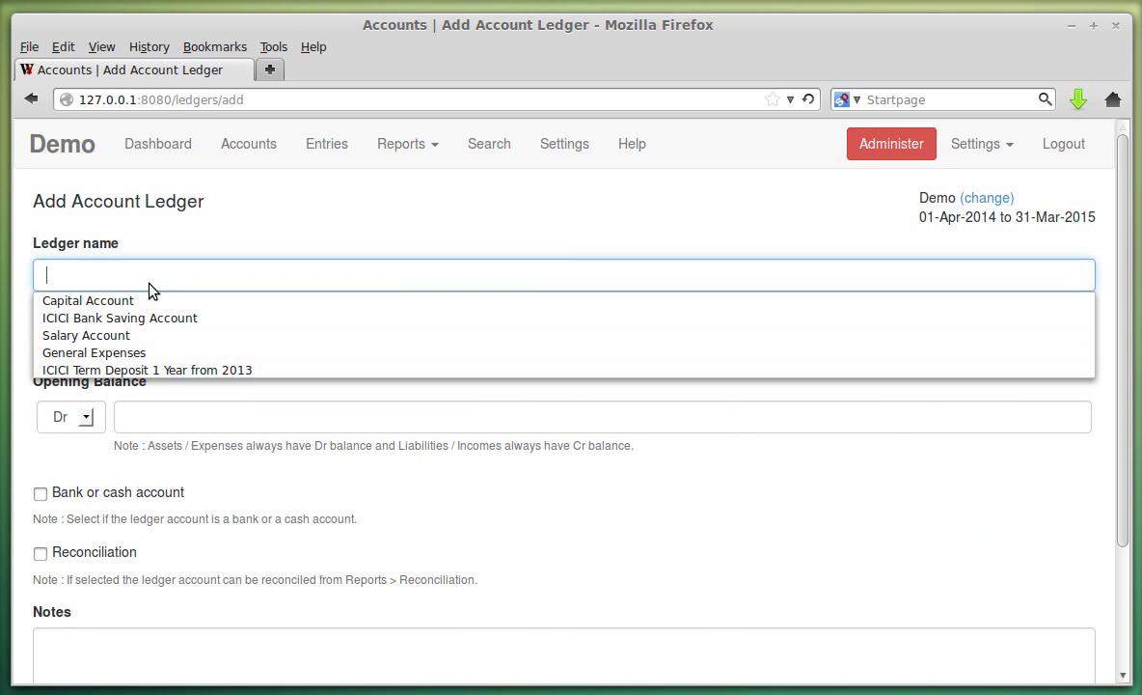
{"action": "left_click", "coordinate": [132, 353]}
Set the ledger's parent group to Indirect Expenses and save it.
{"action": "scroll", "coordinate": [251, 309], "scroll_direction": "down", "scroll_amount": 2}
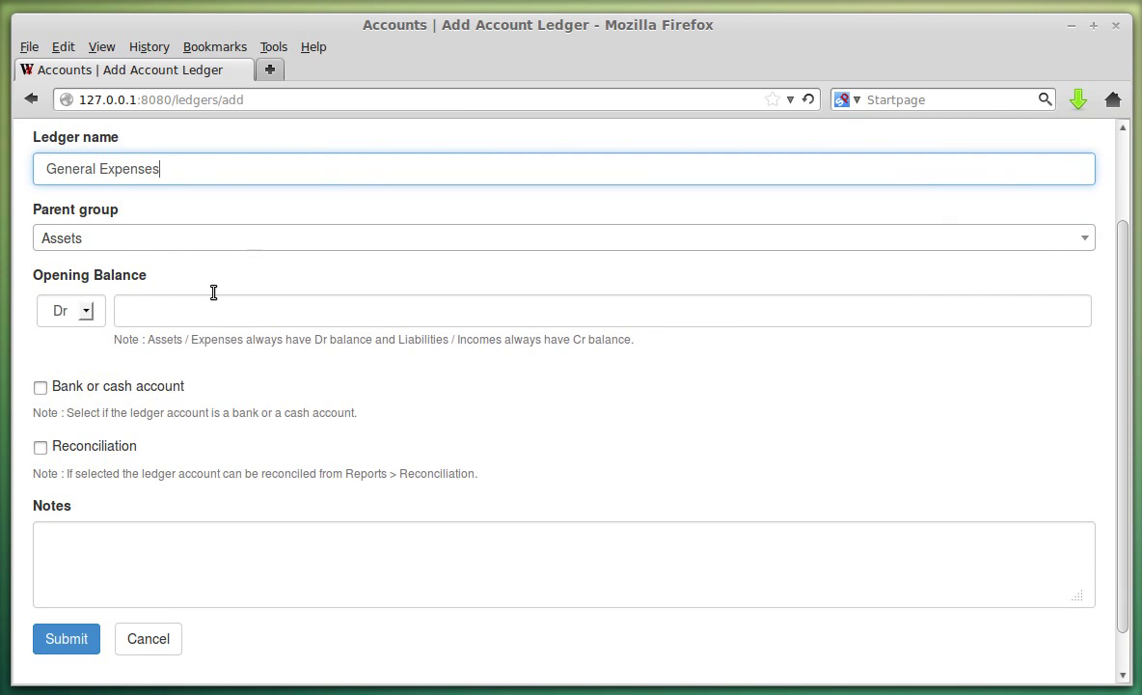
{"action": "left_click", "coordinate": [146, 237]}
{"action": "scroll", "coordinate": [236, 375], "scroll_direction": "down", "scroll_amount": 3}
{"action": "scroll", "coordinate": [236, 375], "scroll_direction": "down", "scroll_amount": 3}
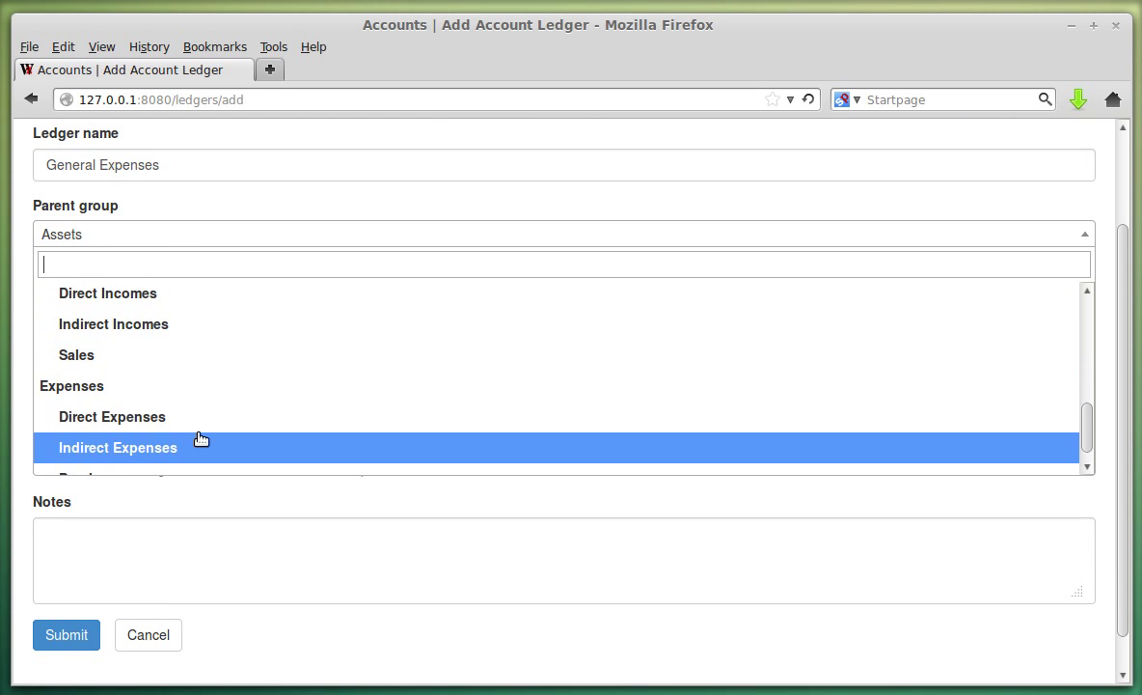
{"action": "left_click", "coordinate": [201, 442]}
{"action": "scroll", "coordinate": [227, 343], "scroll_direction": "down", "scroll_amount": 1}
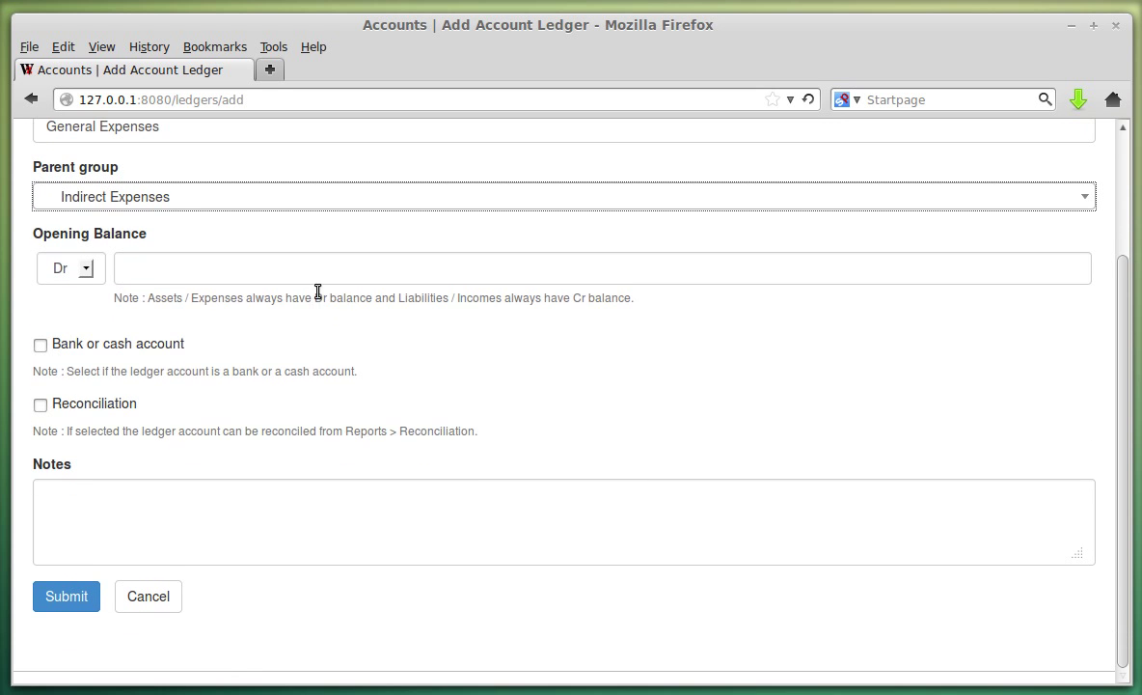
{"action": "left_click", "coordinate": [83, 596]}
{"action": "scroll", "coordinate": [444, 283], "scroll_direction": "down", "scroll_amount": 6}
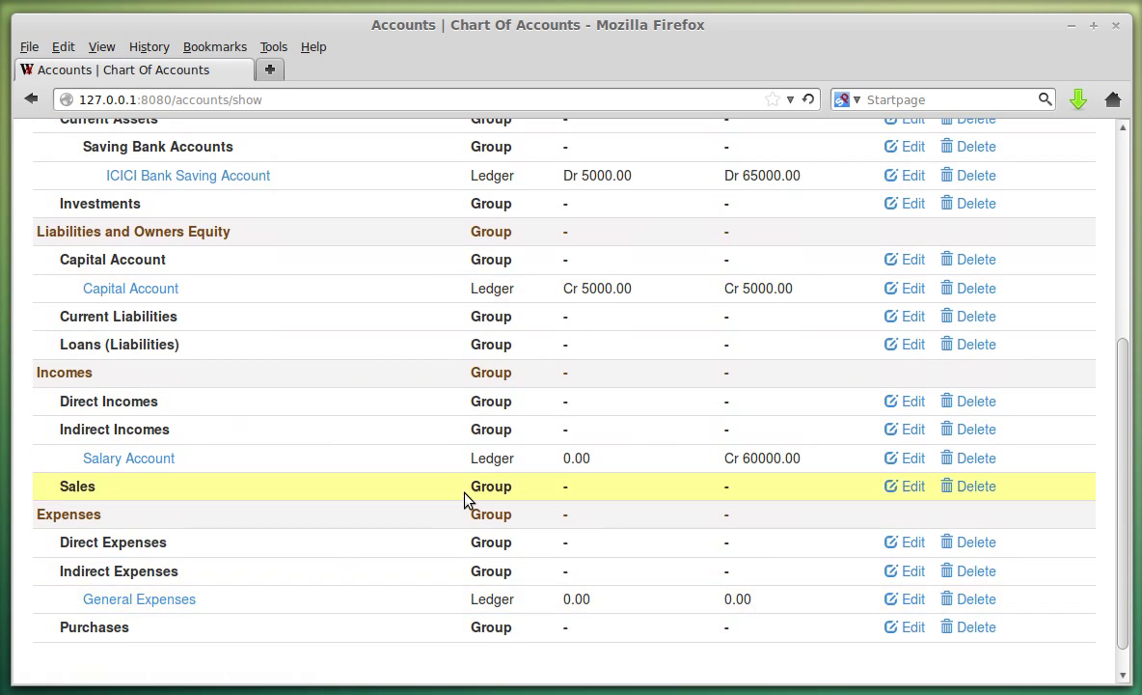
{"action": "scroll", "coordinate": [464, 500], "scroll_direction": "up", "scroll_amount": 6}
Start a new payment entry from the List Of Entries.
{"action": "left_click", "coordinate": [324, 154]}
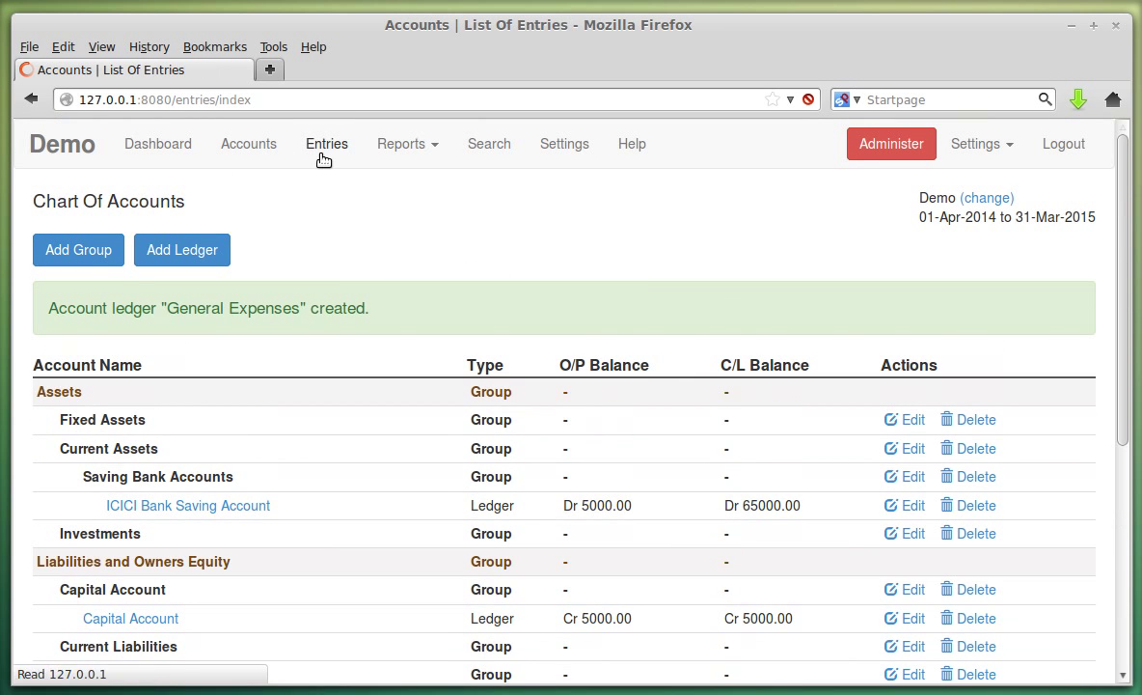
{"action": "left_click", "coordinate": [132, 256]}
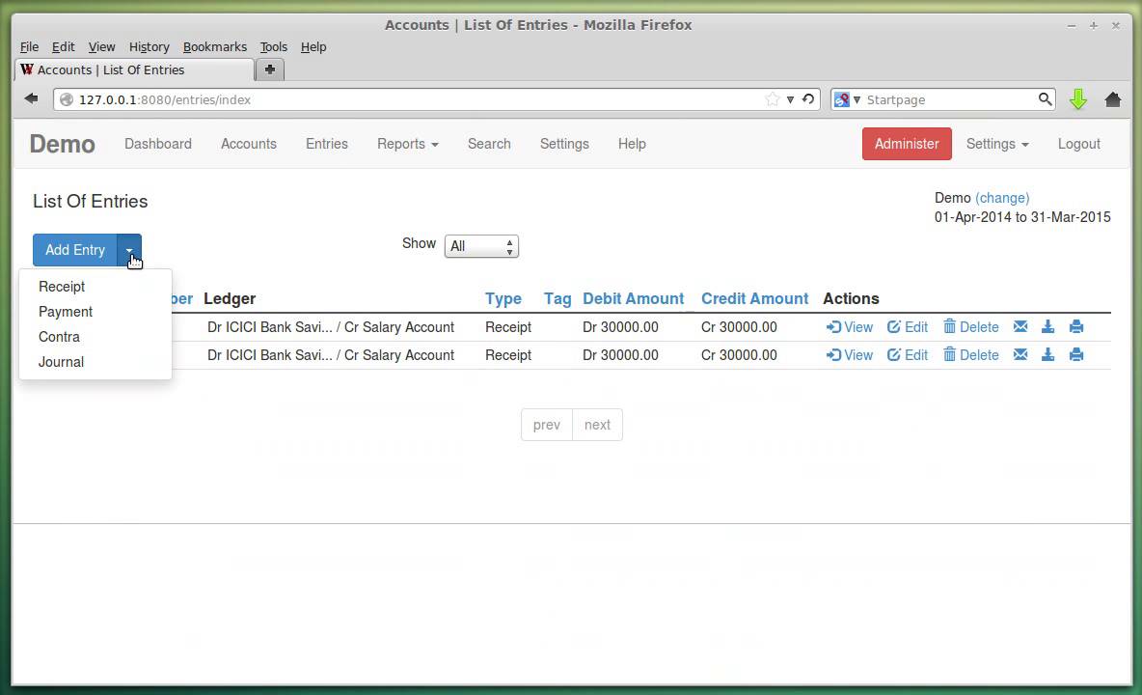
{"action": "left_click", "coordinate": [125, 313]}
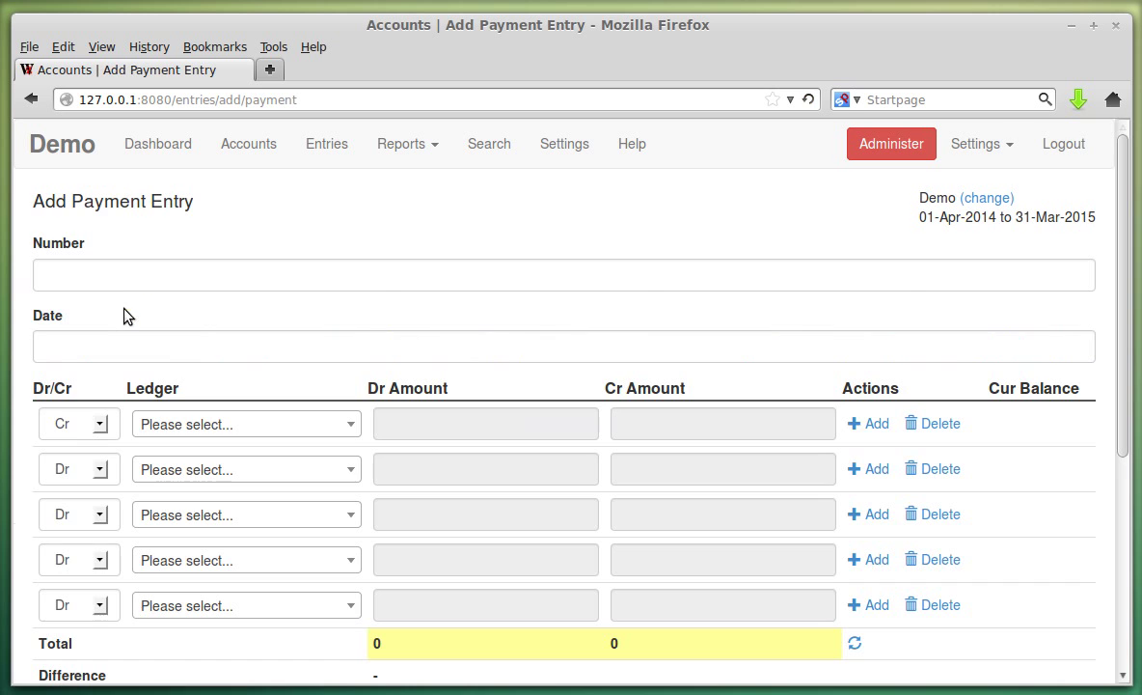
Set the payment date to 01-May-2014.
{"action": "left_click", "coordinate": [75, 347]}
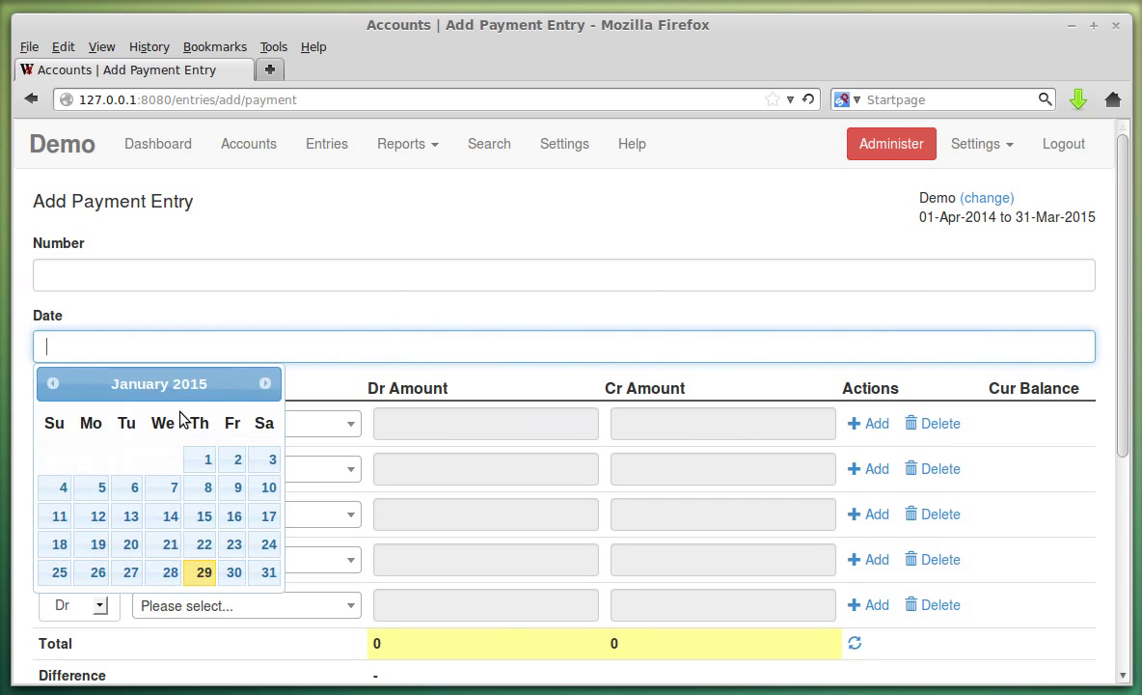
{"action": "left_click", "coordinate": [51, 384]}
{"action": "left_click", "coordinate": [51, 384]}
{"action": "left_click", "coordinate": [51, 384]}
{"action": "left_click", "coordinate": [51, 384]}
{"action": "left_click", "coordinate": [51, 384]}
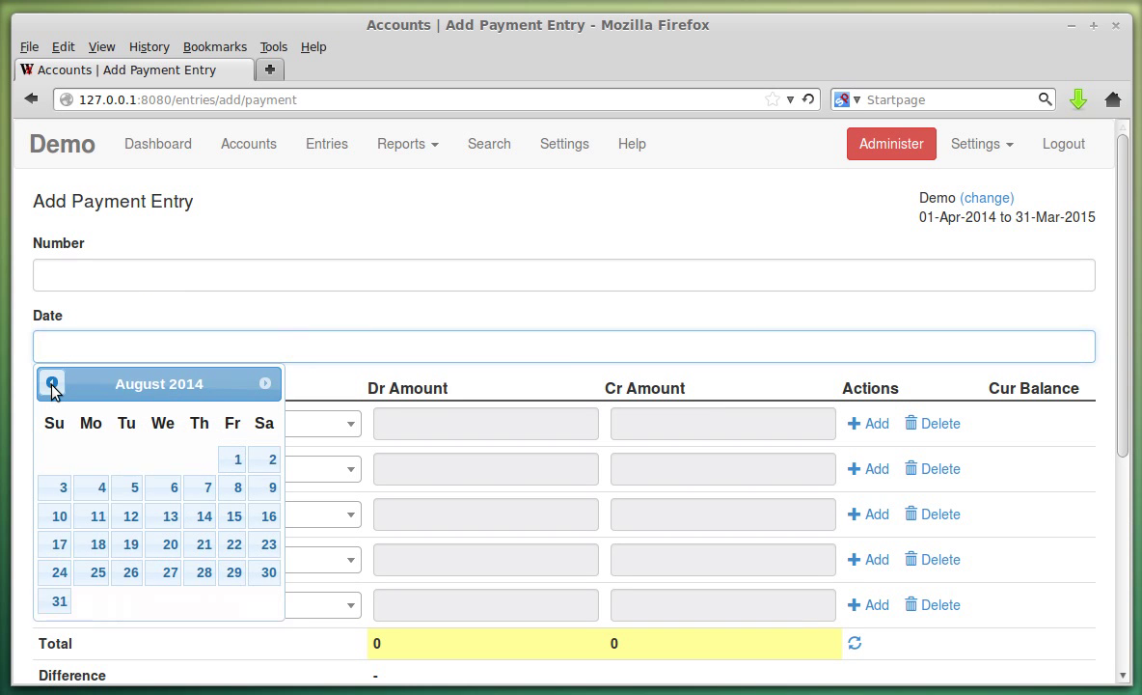
{"action": "left_click", "coordinate": [51, 384]}
{"action": "left_click", "coordinate": [51, 384]}
{"action": "left_click", "coordinate": [52, 384]}
{"action": "left_click", "coordinate": [51, 384]}
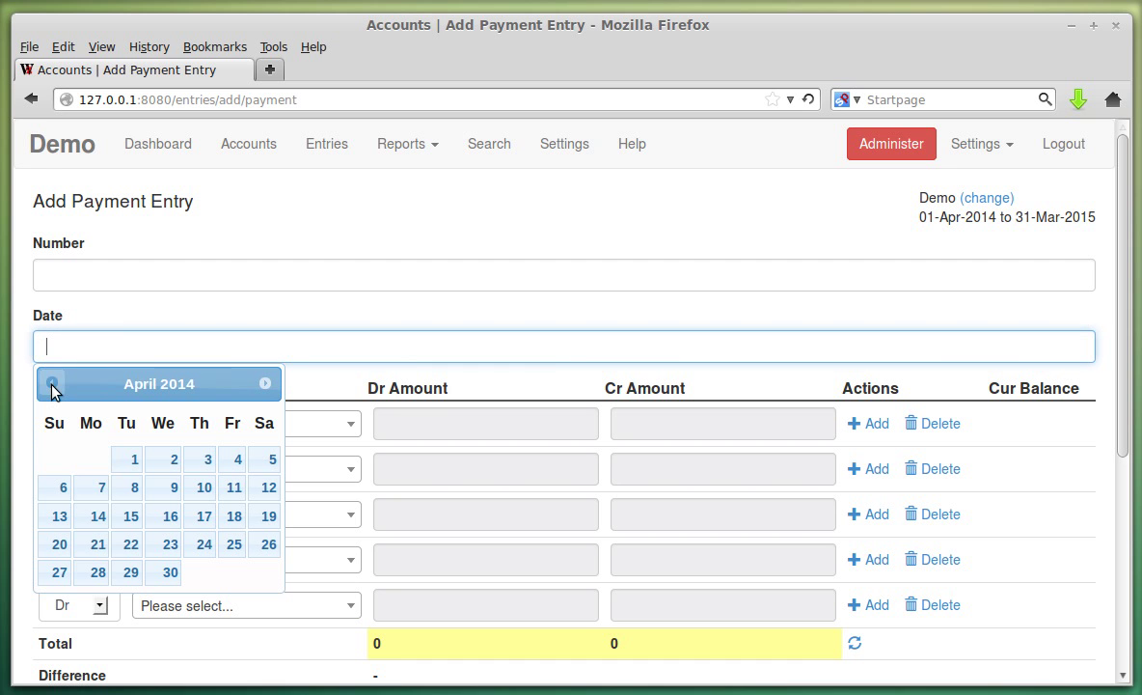
{"action": "left_click", "coordinate": [264, 383]}
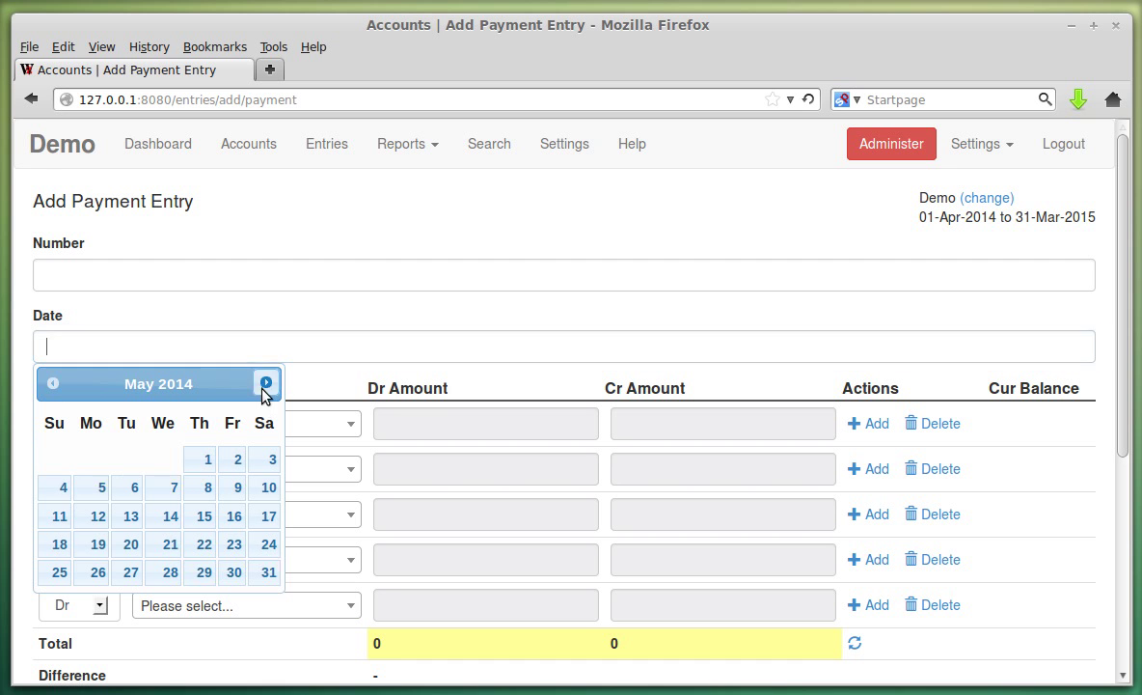
{"action": "left_click", "coordinate": [204, 459]}
{"action": "scroll", "coordinate": [436, 291], "scroll_direction": "down", "scroll_amount": 2}
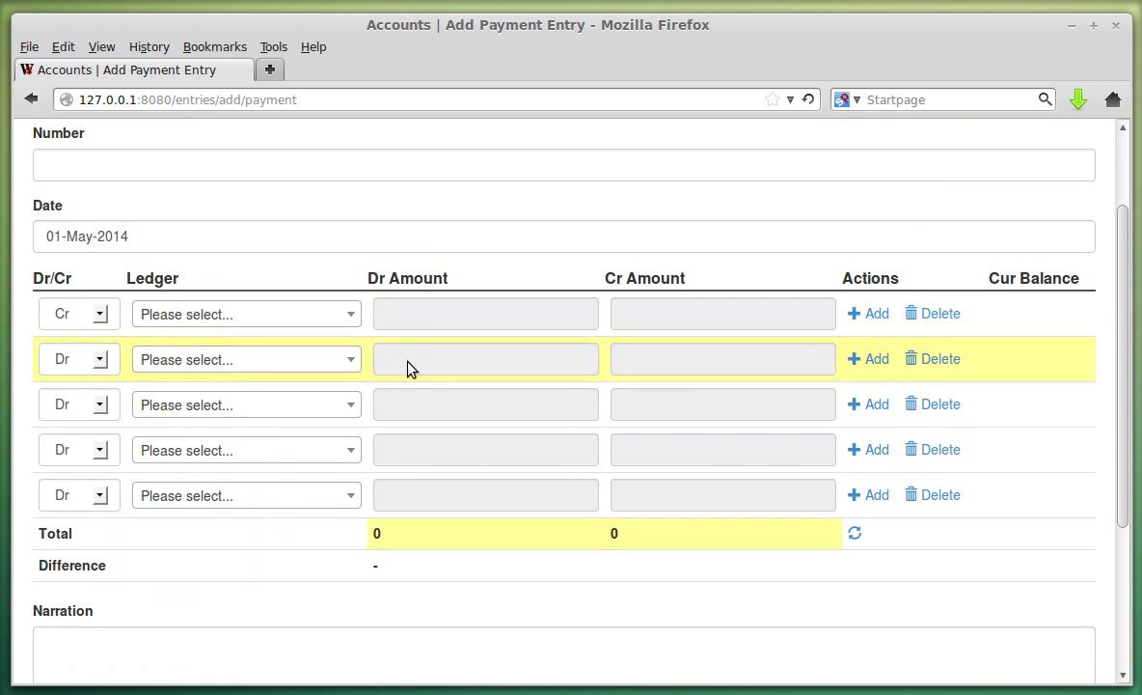
Credit ICICI Bank Saving Account 10000 in the first row.
{"action": "left_click", "coordinate": [309, 324]}
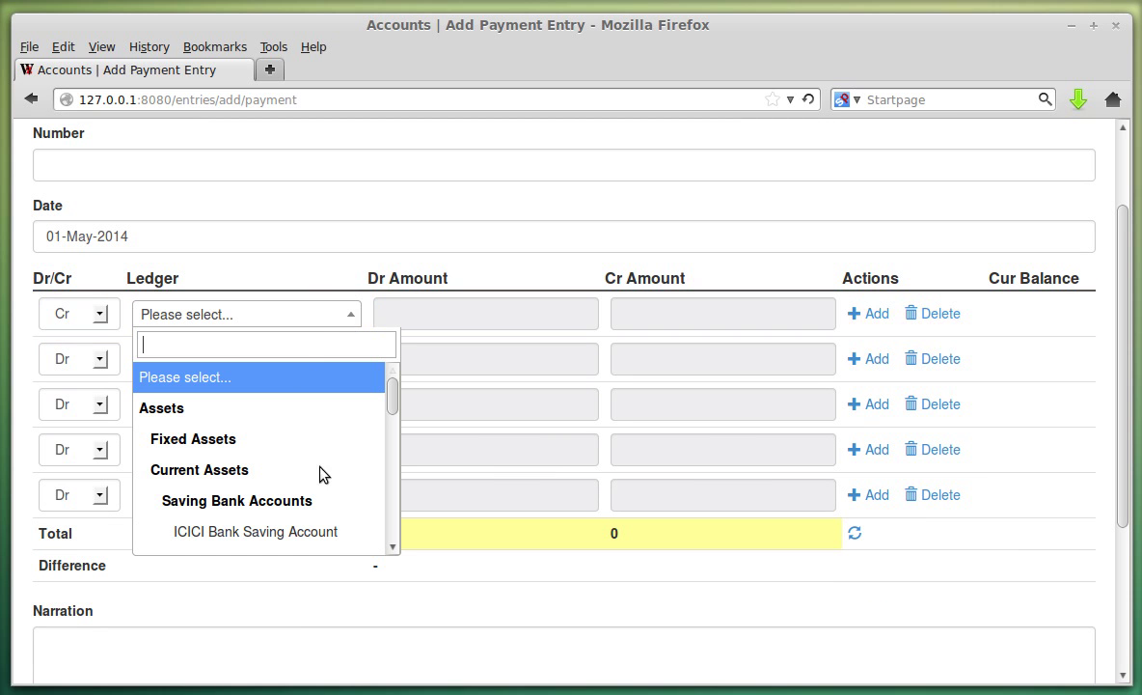
{"action": "left_click", "coordinate": [311, 537]}
{"action": "left_click", "coordinate": [678, 313]}
{"action": "left_click", "coordinate": [680, 318]}
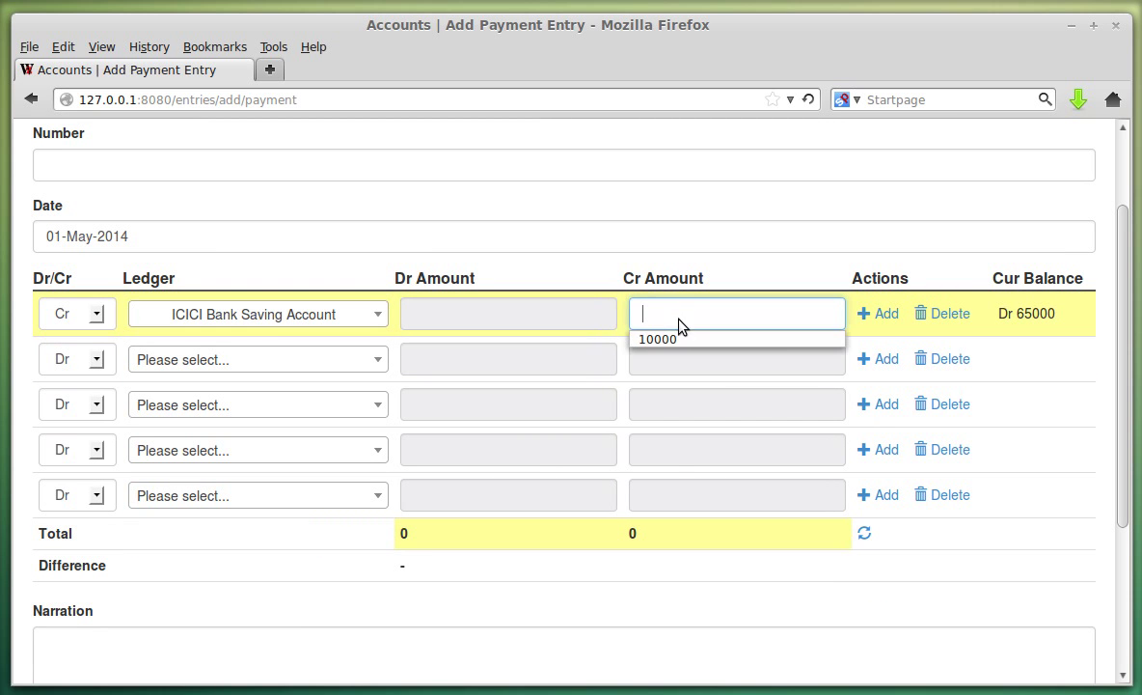
Debit General Expenses 10000 in the second row.
{"action": "left_click", "coordinate": [296, 360]}
{"action": "scroll", "coordinate": [299, 458], "scroll_direction": "down", "scroll_amount": 3}
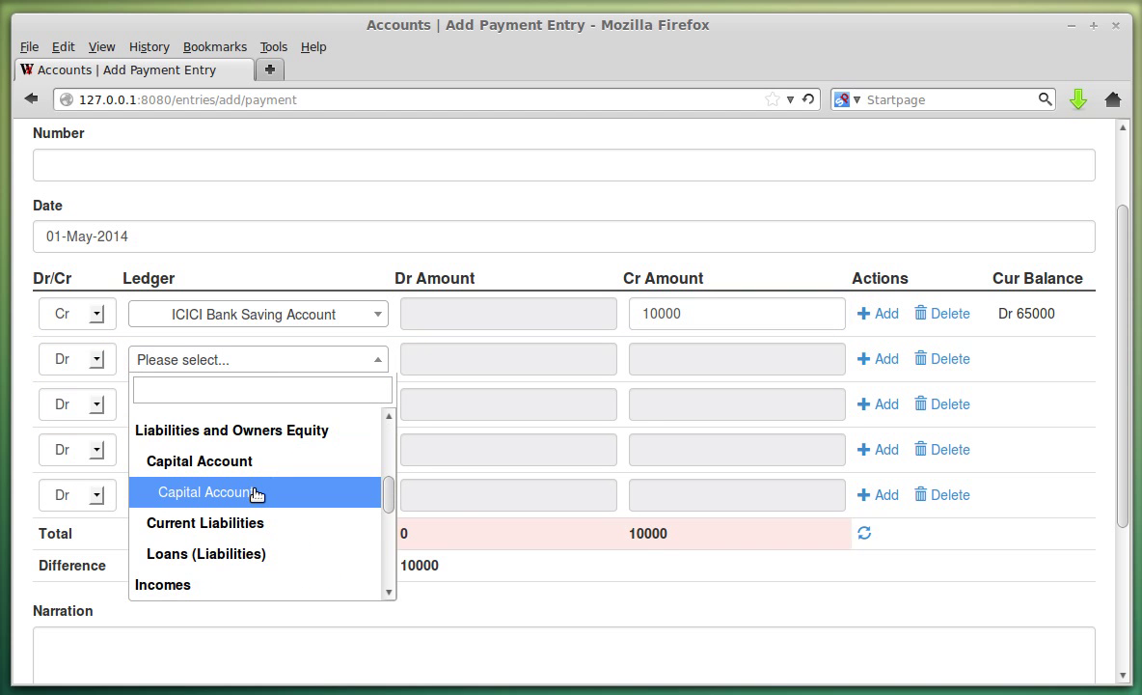
{"action": "scroll", "coordinate": [268, 476], "scroll_direction": "down", "scroll_amount": 3}
{"action": "scroll", "coordinate": [271, 480], "scroll_direction": "down", "scroll_amount": 2}
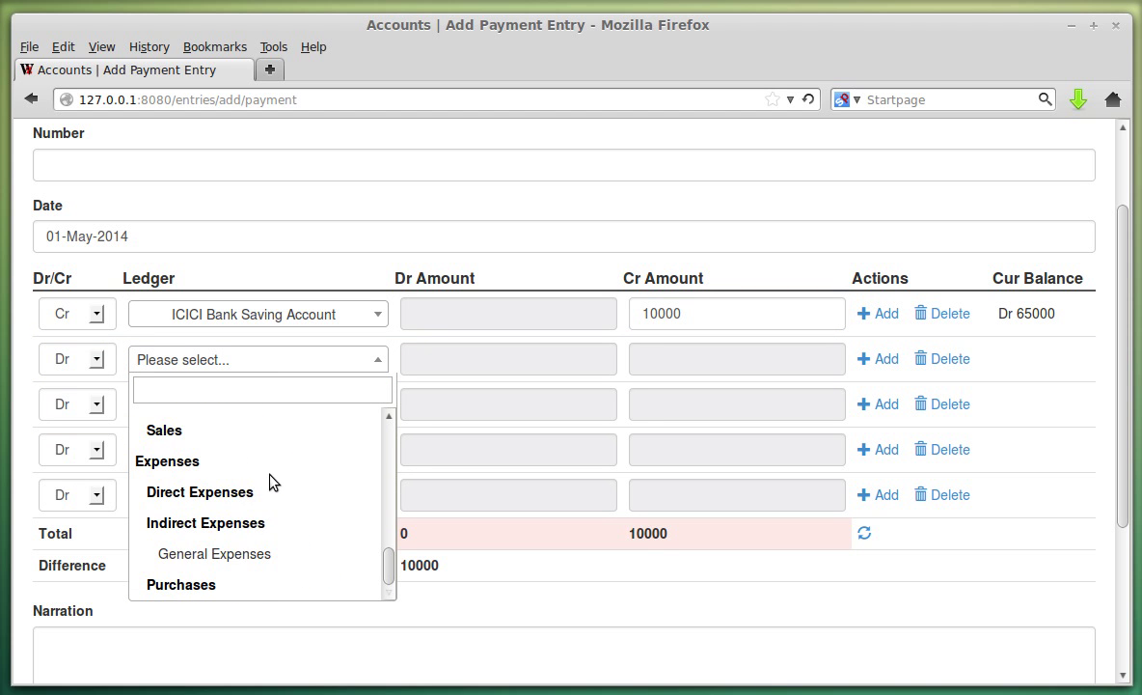
{"action": "left_click", "coordinate": [280, 554]}
{"action": "left_click", "coordinate": [487, 355]}
{"action": "left_click", "coordinate": [487, 362]}
{"action": "left_click", "coordinate": [480, 388]}
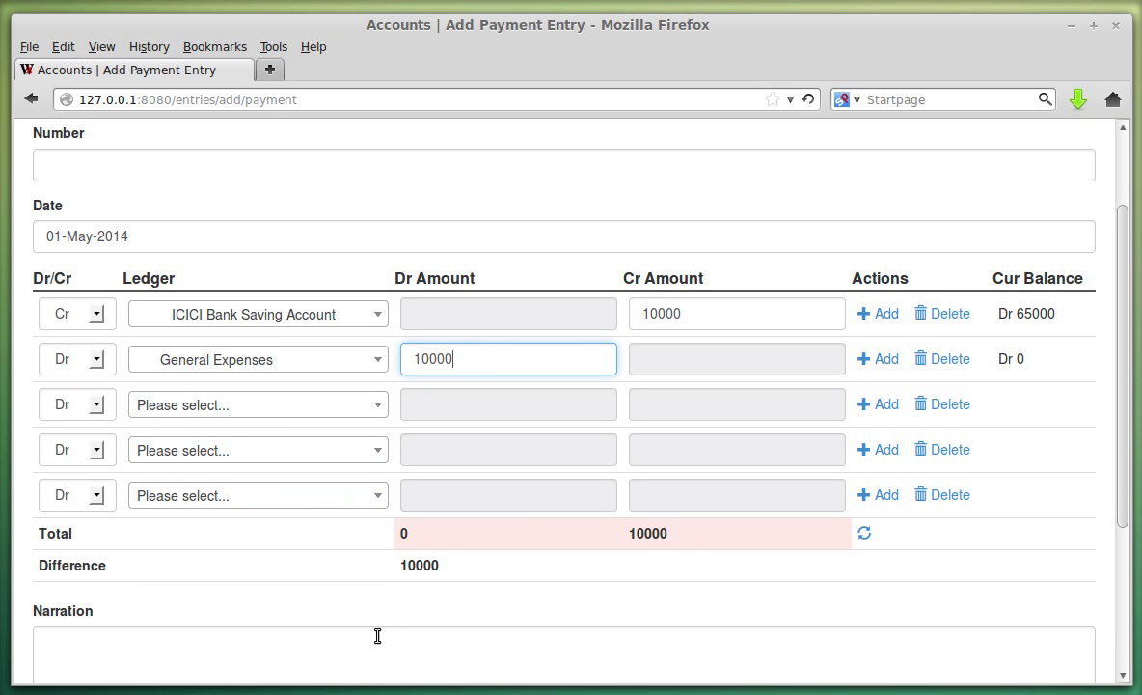
Recalculate the balanced totals and save the payment entry.
{"action": "scroll", "coordinate": [373, 391], "scroll_direction": "up", "scroll_amount": 2}
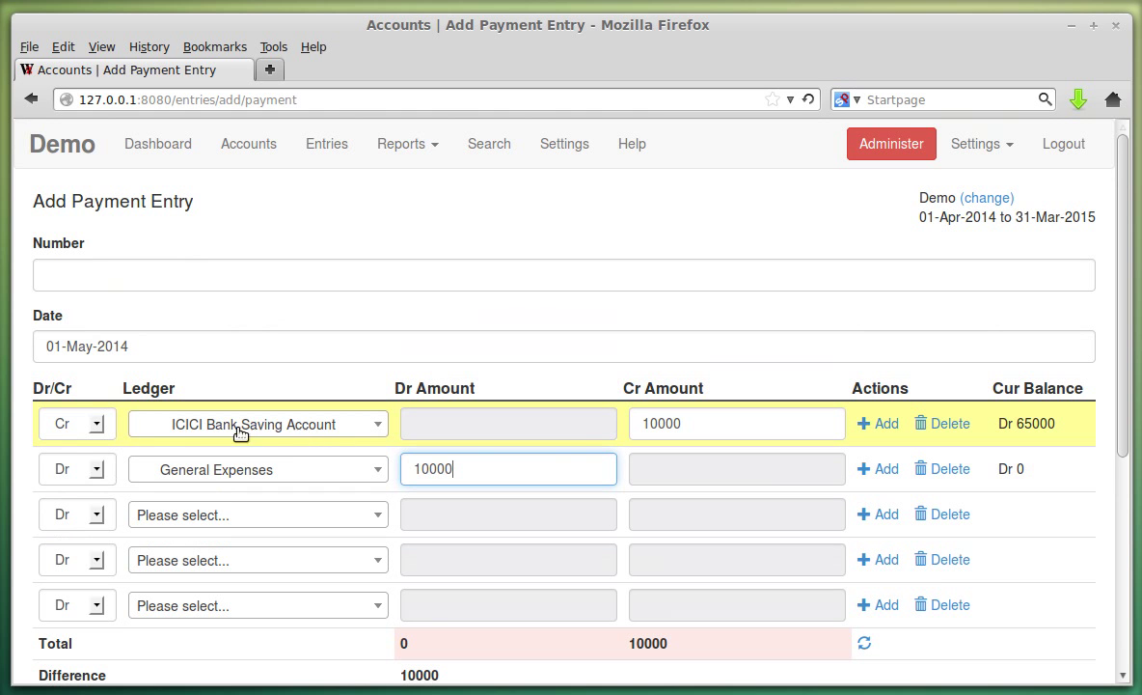
{"action": "left_click", "coordinate": [696, 424]}
{"action": "scroll", "coordinate": [361, 381], "scroll_direction": "down", "scroll_amount": 3}
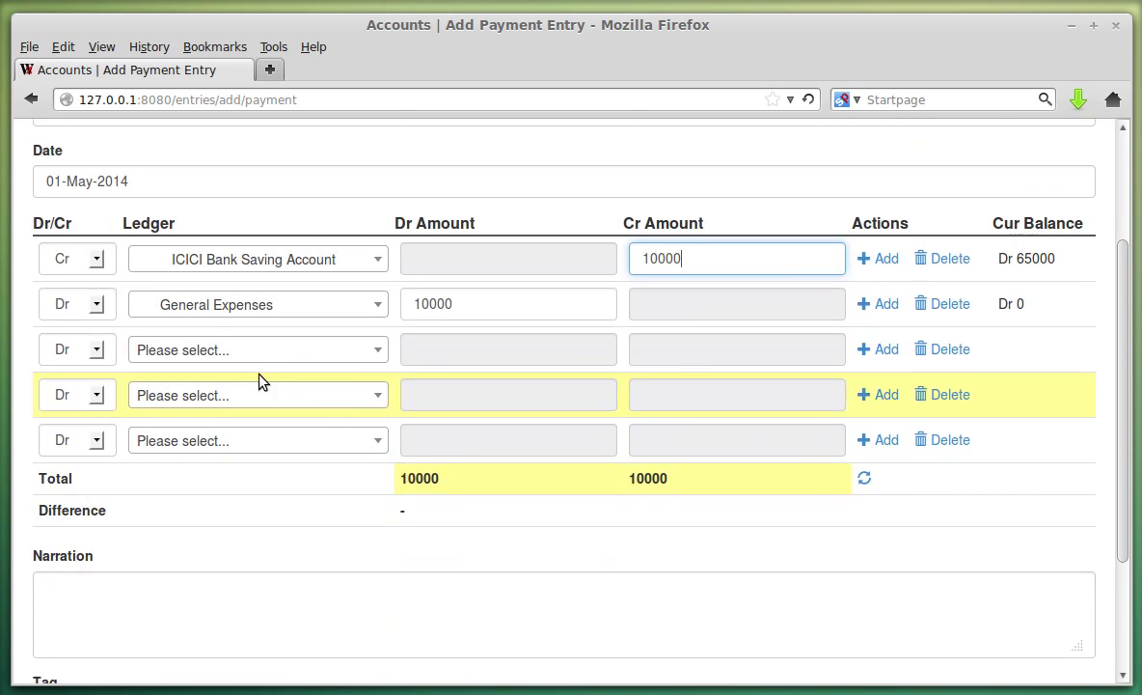
{"action": "scroll", "coordinate": [362, 381], "scroll_direction": "down", "scroll_amount": 3}
{"action": "left_click", "coordinate": [66, 597]}
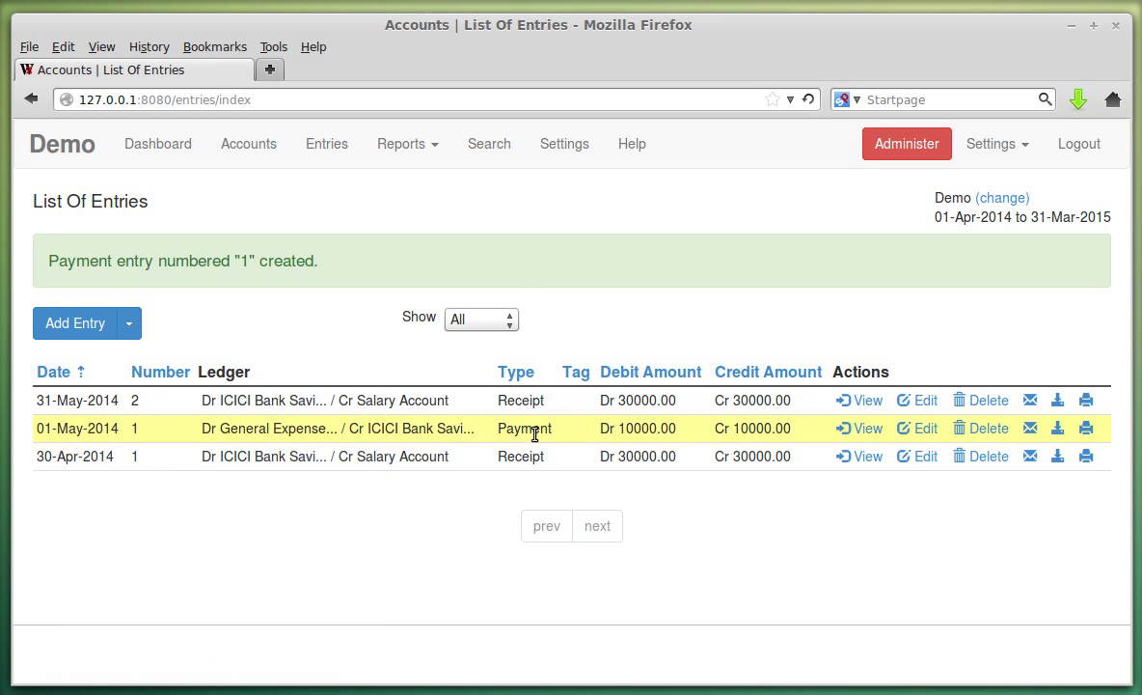
{"action": "left_click", "coordinate": [482, 319]}
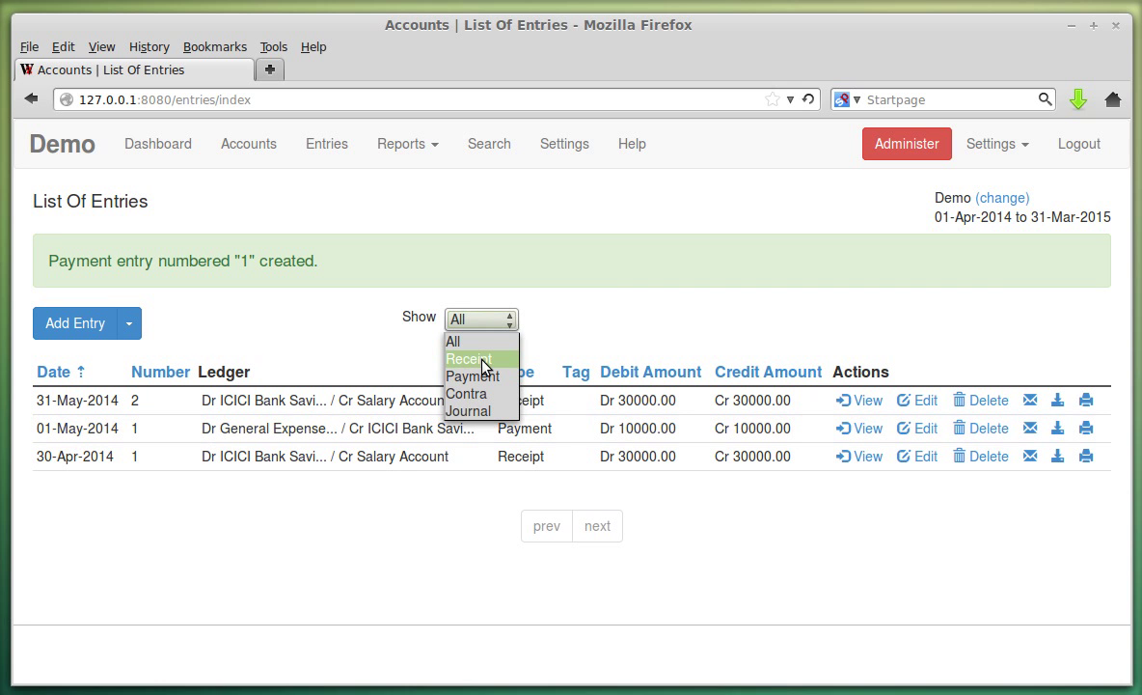
{"action": "left_click", "coordinate": [482, 361]}
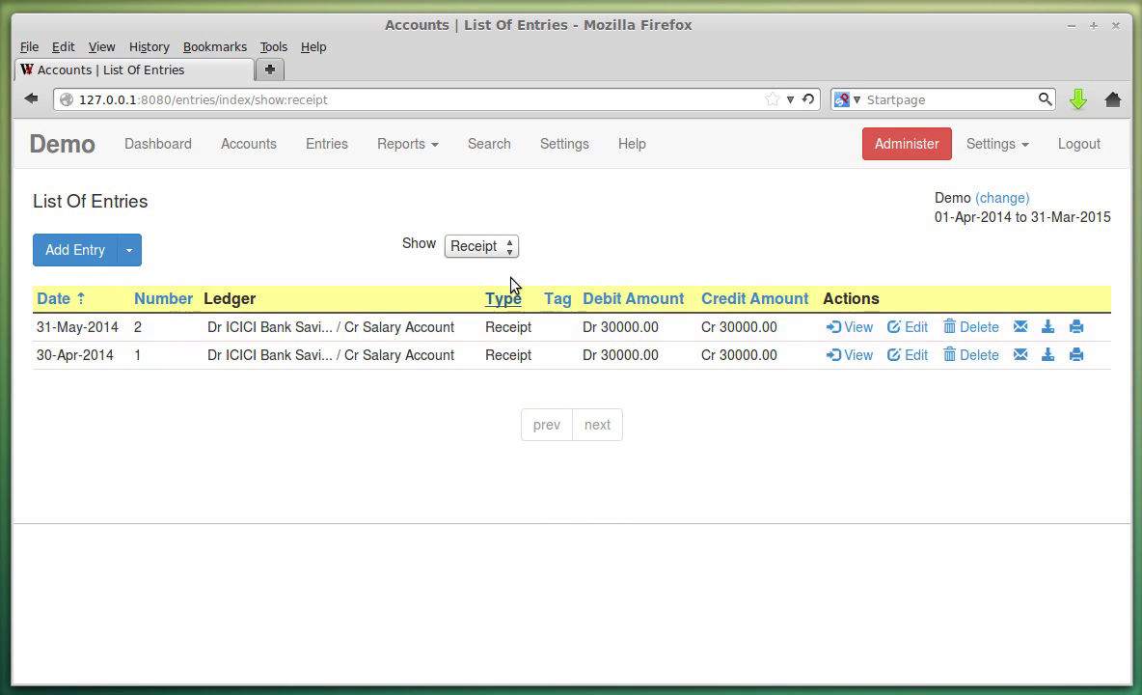
{"action": "left_click", "coordinate": [505, 245]}
{"action": "left_click", "coordinate": [497, 307]}
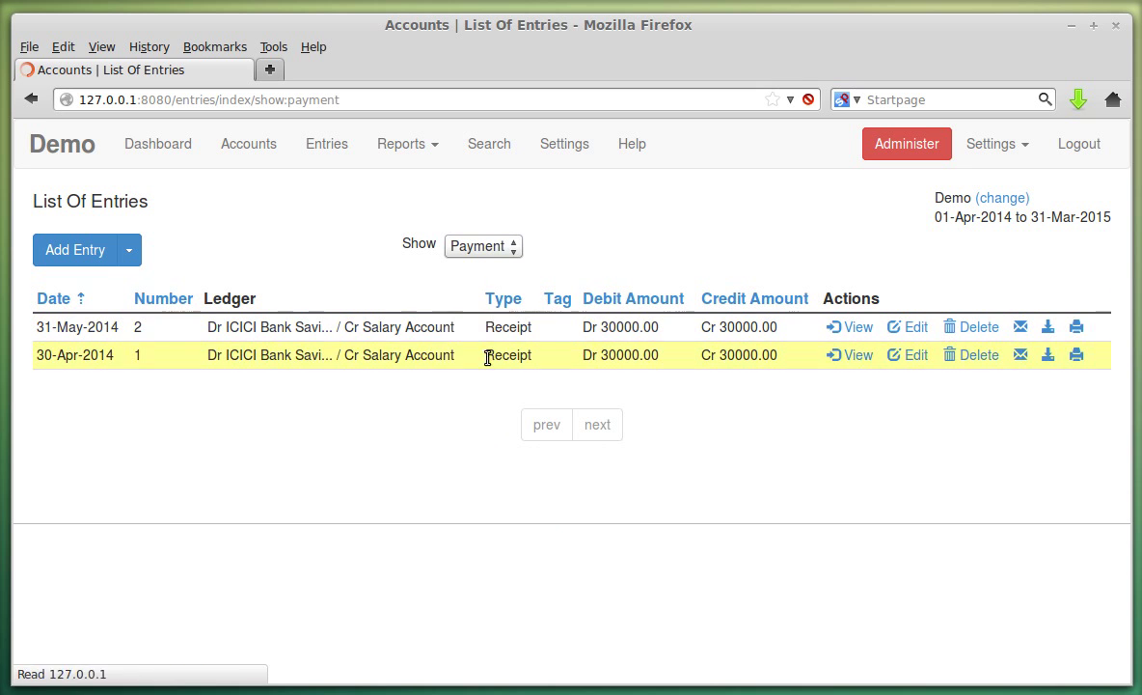
{"action": "left_click", "coordinate": [492, 249]}
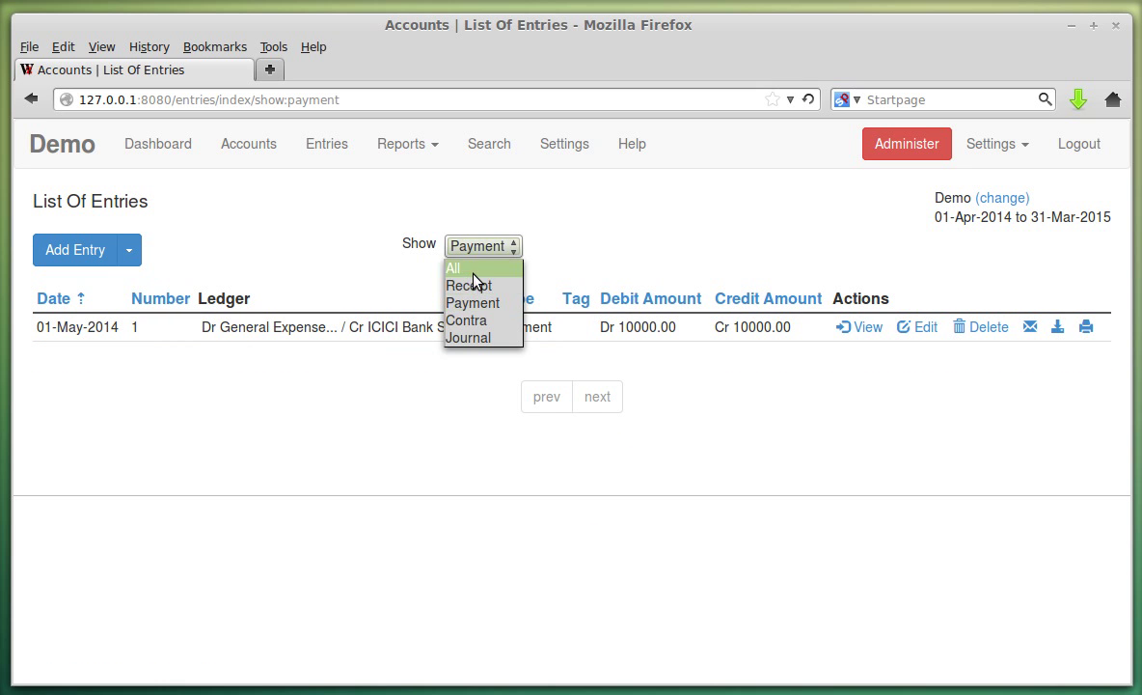
{"action": "left_click", "coordinate": [473, 272]}
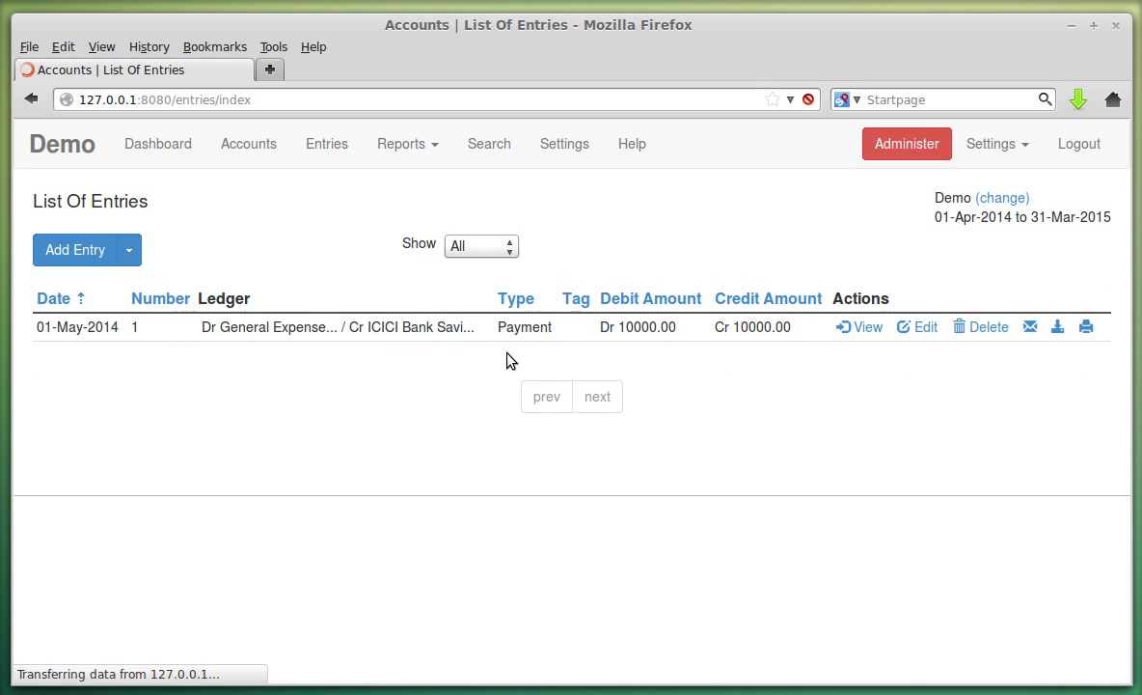
{"action": "left_click", "coordinate": [132, 252]}
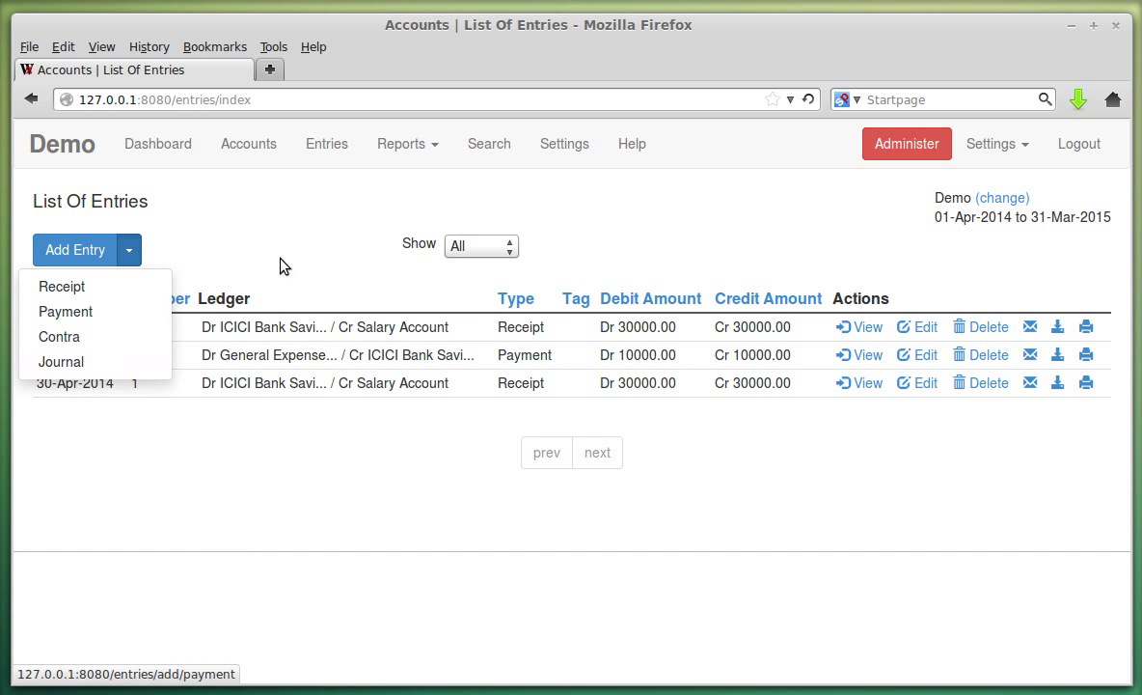
{"action": "left_click", "coordinate": [297, 224]}
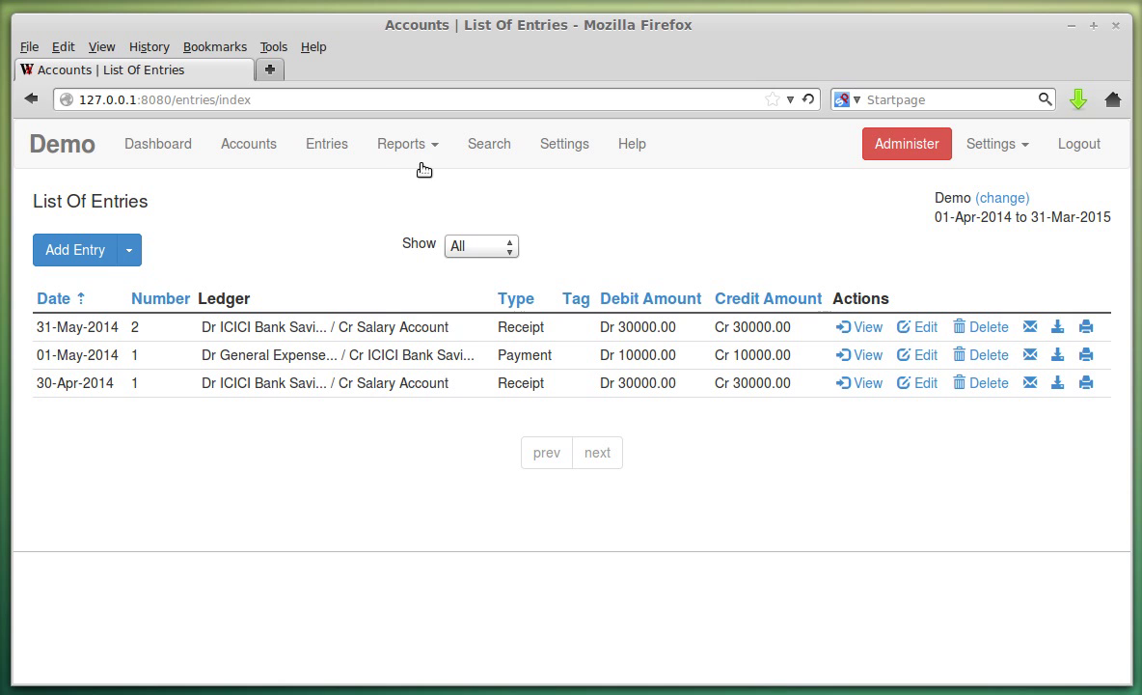
Open the Profit & Loss report and scroll through the statement.
{"action": "left_click", "coordinate": [417, 146]}
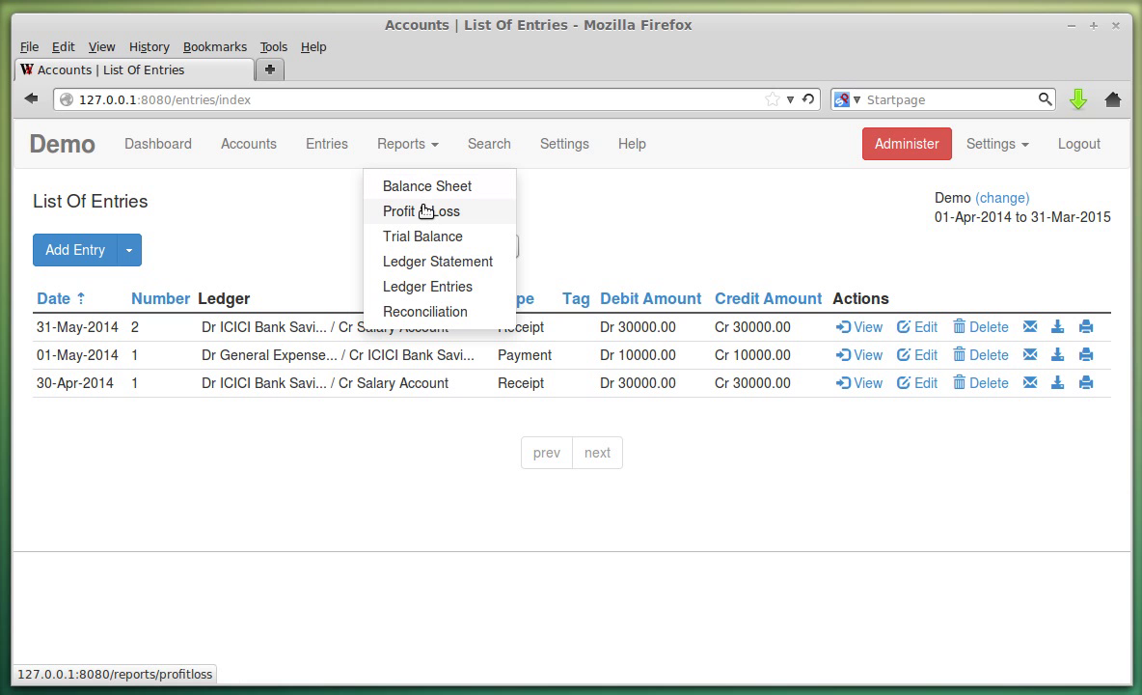
{"action": "left_click", "coordinate": [425, 211]}
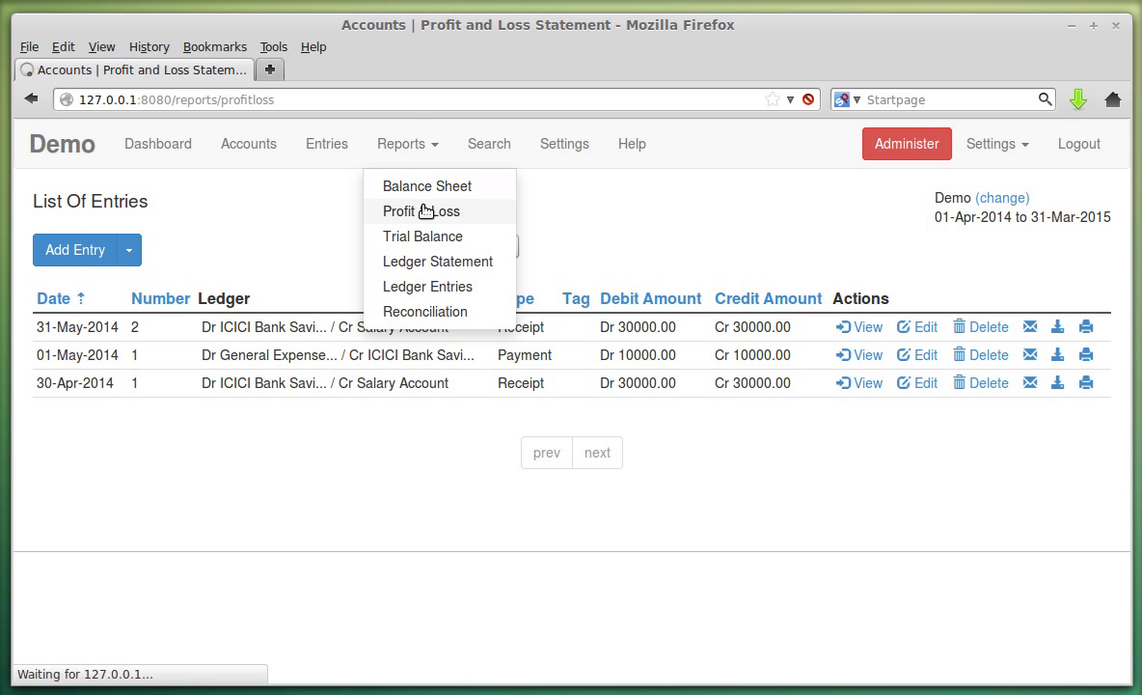
{"action": "scroll", "coordinate": [895, 400], "scroll_direction": "down", "scroll_amount": 2}
{"action": "scroll", "coordinate": [895, 401], "scroll_direction": "down", "scroll_amount": 3}
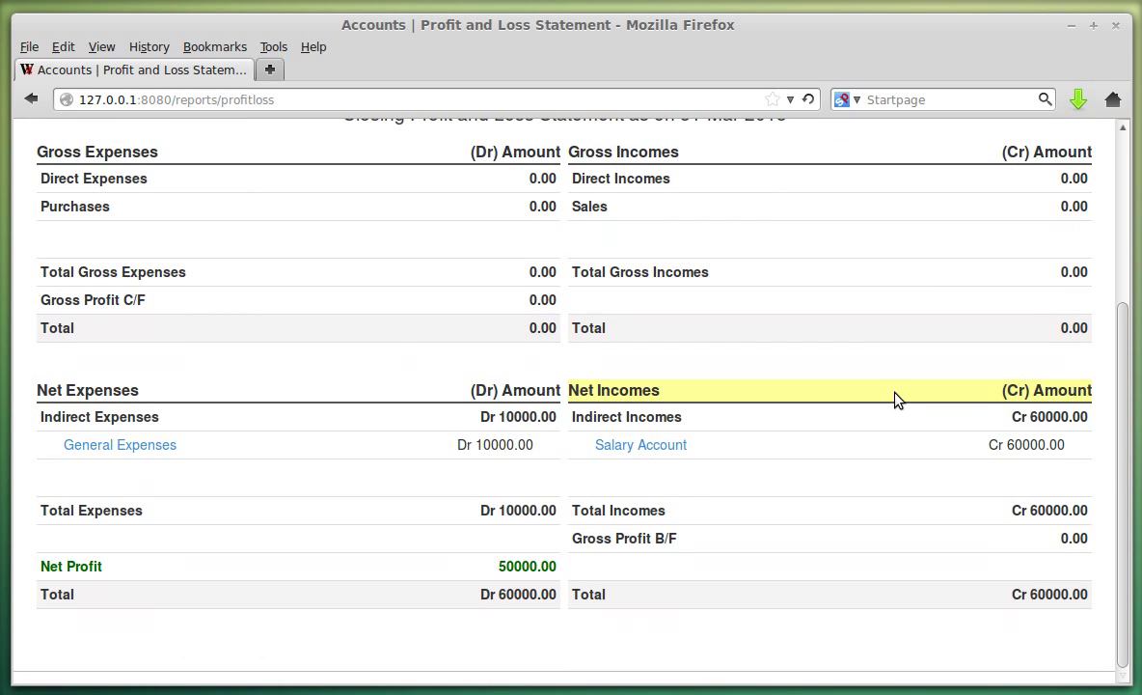
{"action": "scroll", "coordinate": [683, 334], "scroll_direction": "up", "scroll_amount": 3}
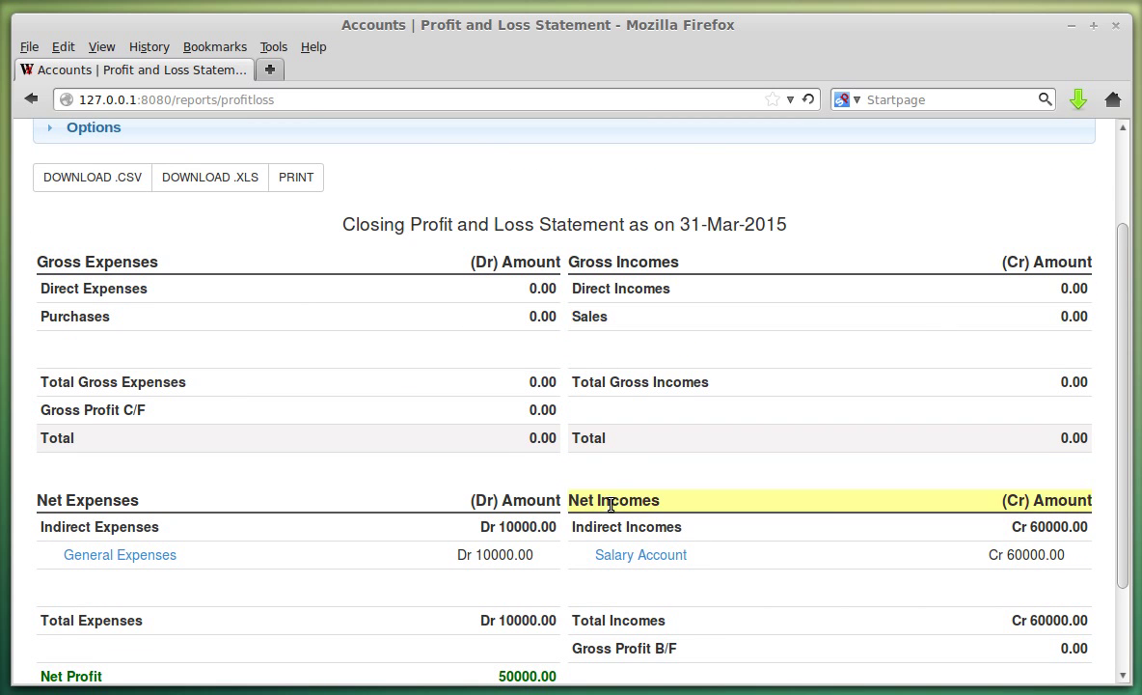
{"action": "scroll", "coordinate": [709, 429], "scroll_direction": "down", "scroll_amount": 2}
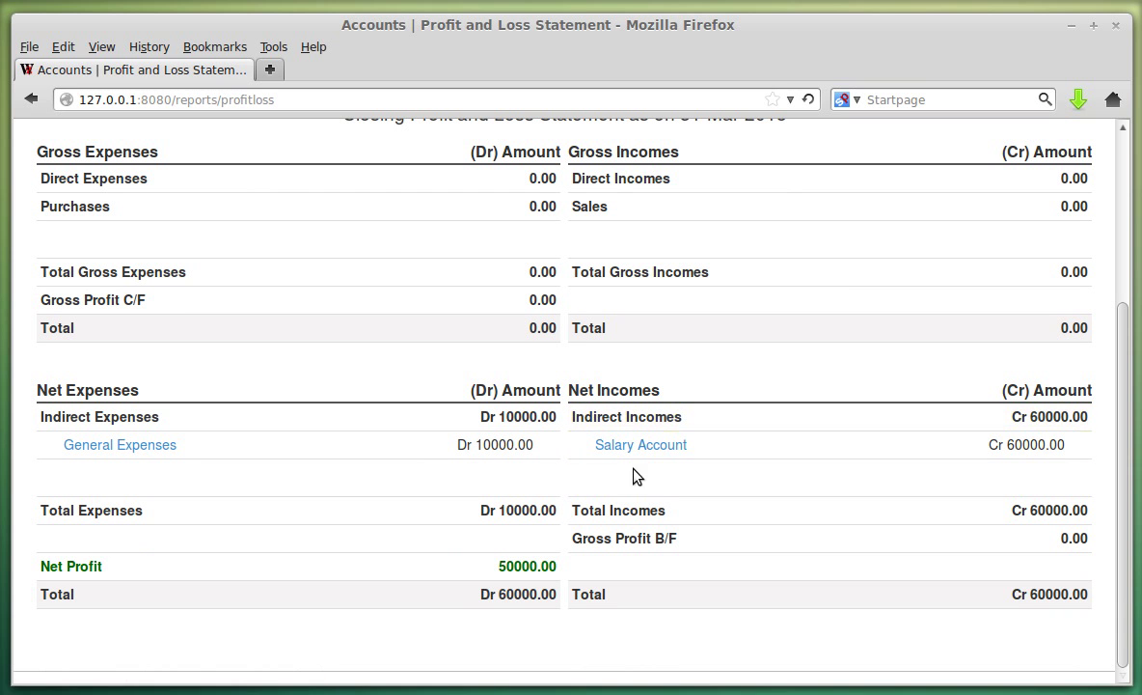
Highlight the Salary Account income, the 50000.00 Net Profit and the Gross Profit B/F row.
{"action": "left_click_drag", "start_coordinate": [1010, 445], "coordinate": [1052, 445]}
{"action": "left_click", "coordinate": [1064, 446]}
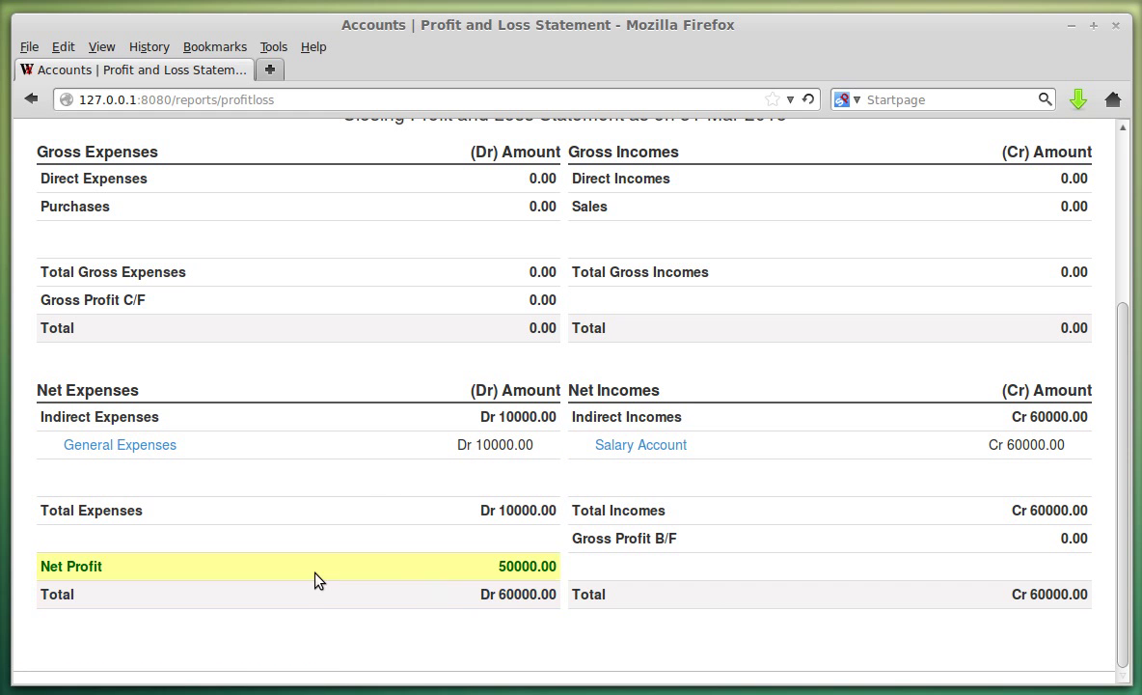
{"action": "left_click_drag", "start_coordinate": [500, 573], "coordinate": [546, 569]}
{"action": "left_click", "coordinate": [546, 569]}
{"action": "left_click_drag", "start_coordinate": [51, 561], "coordinate": [283, 543]}
{"action": "left_click", "coordinate": [283, 543]}
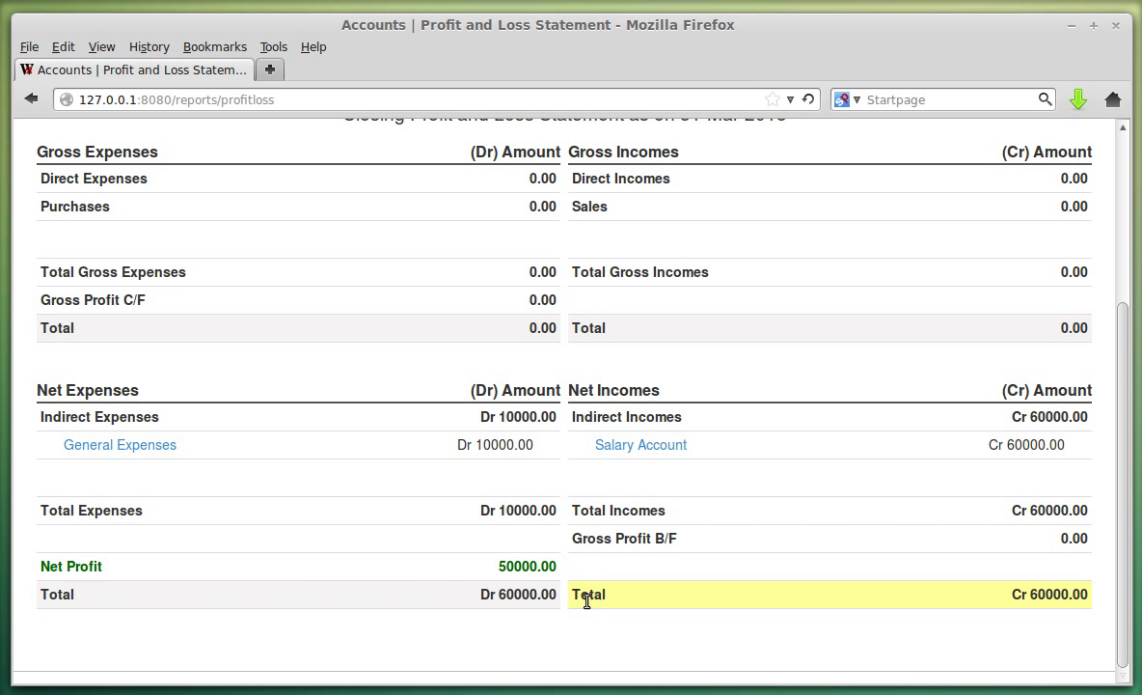
{"action": "scroll", "coordinate": [893, 583], "scroll_direction": "up", "scroll_amount": 4}
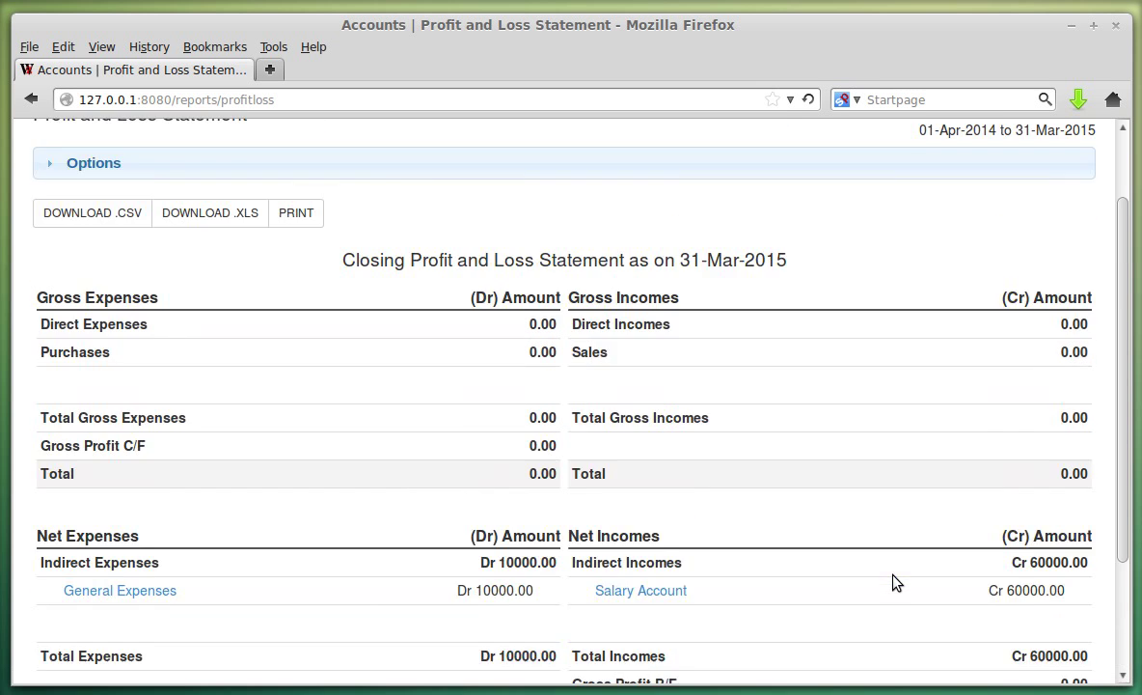
{"action": "scroll", "coordinate": [888, 581], "scroll_direction": "down", "scroll_amount": 3}
{"action": "left_click_drag", "start_coordinate": [625, 610], "coordinate": [666, 607]}
{"action": "left_click", "coordinate": [606, 349]}
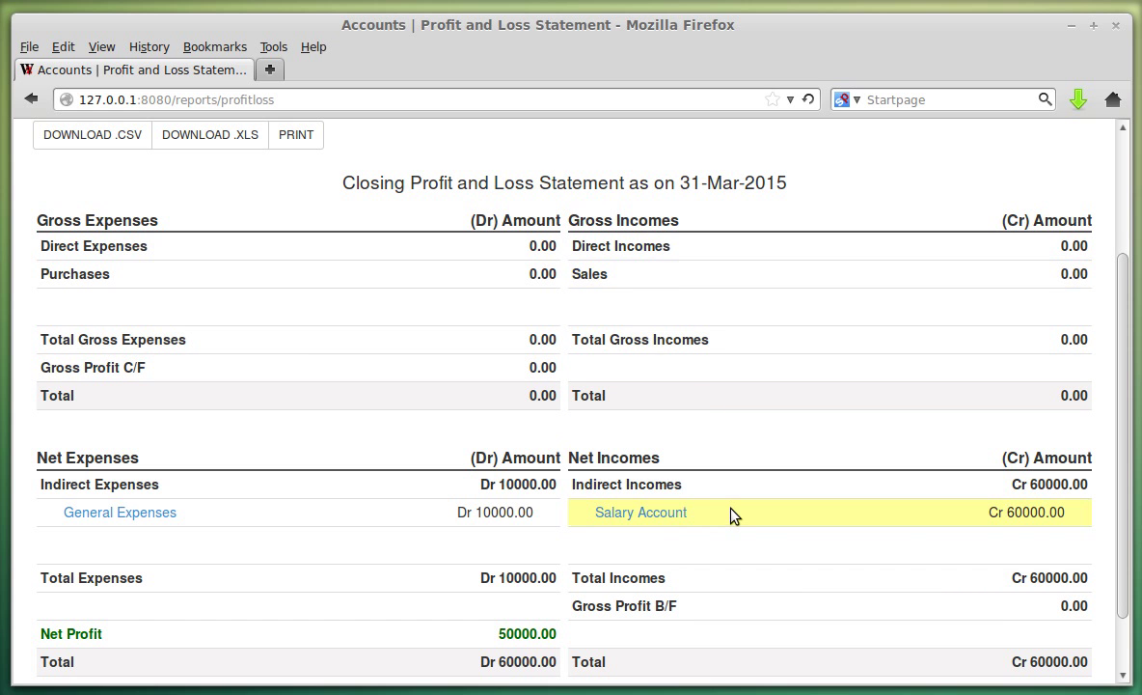
Highlight the Sales, Direct Expenses, Purchases, Indirect Incomes and Indirect Expenses headings.
{"action": "scroll", "coordinate": [732, 515], "scroll_direction": "up", "scroll_amount": 2}
{"action": "scroll", "coordinate": [691, 418], "scroll_direction": "down", "scroll_amount": 1}
{"action": "left_click_drag", "start_coordinate": [574, 300], "coordinate": [738, 330]}
{"action": "double_click", "coordinate": [586, 328]}
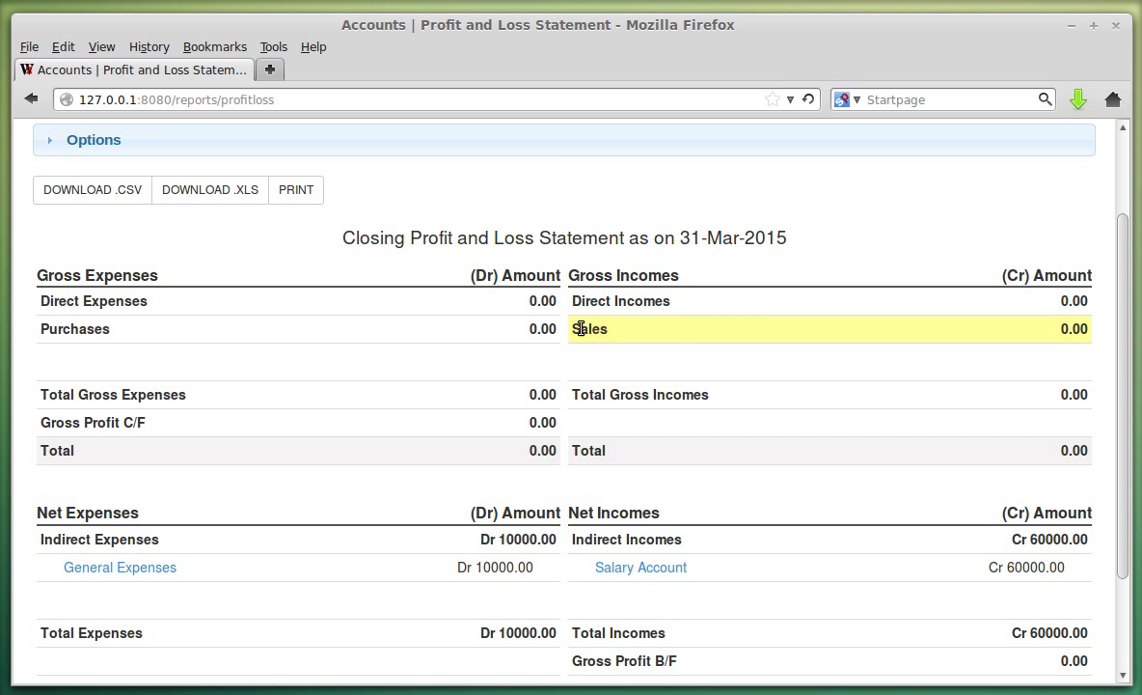
{"action": "triple_click", "coordinate": [65, 301]}
{"action": "double_click", "coordinate": [76, 330]}
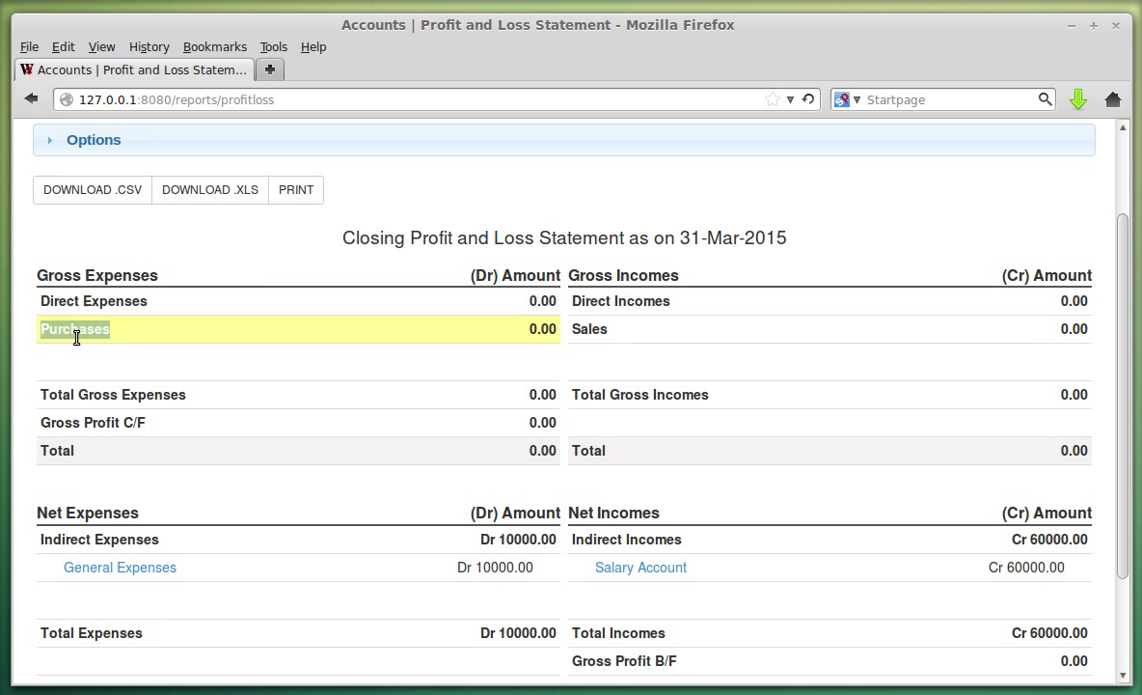
{"action": "scroll", "coordinate": [734, 424], "scroll_direction": "down", "scroll_amount": 2}
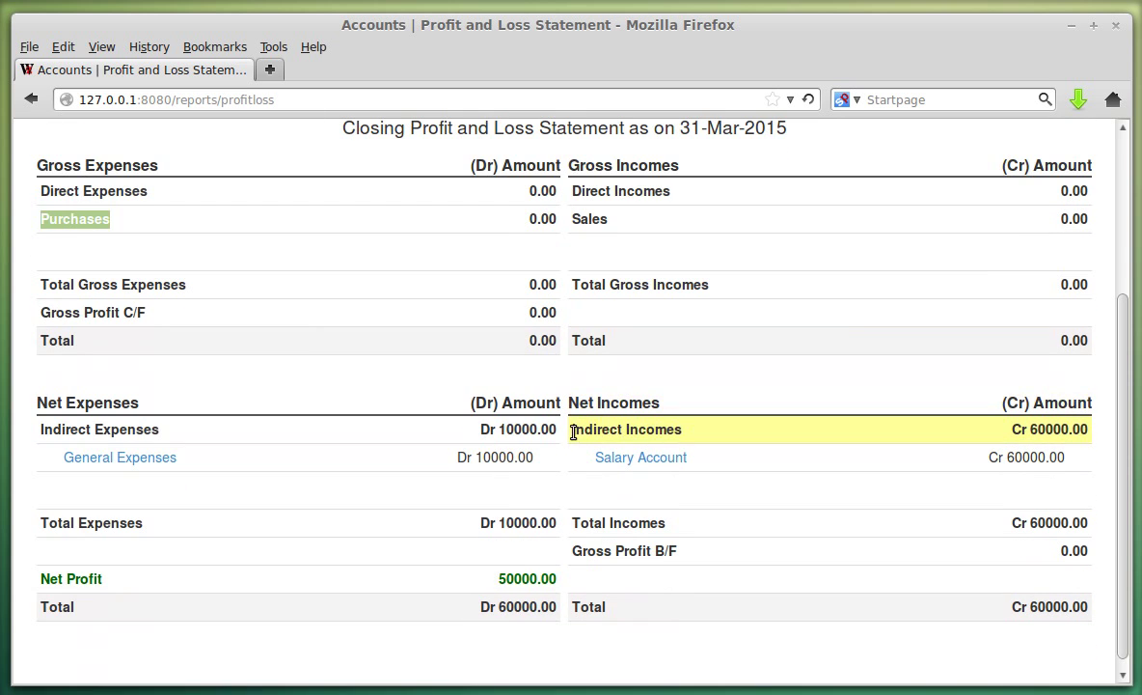
{"action": "left_click_drag", "start_coordinate": [573, 432], "coordinate": [681, 429]}
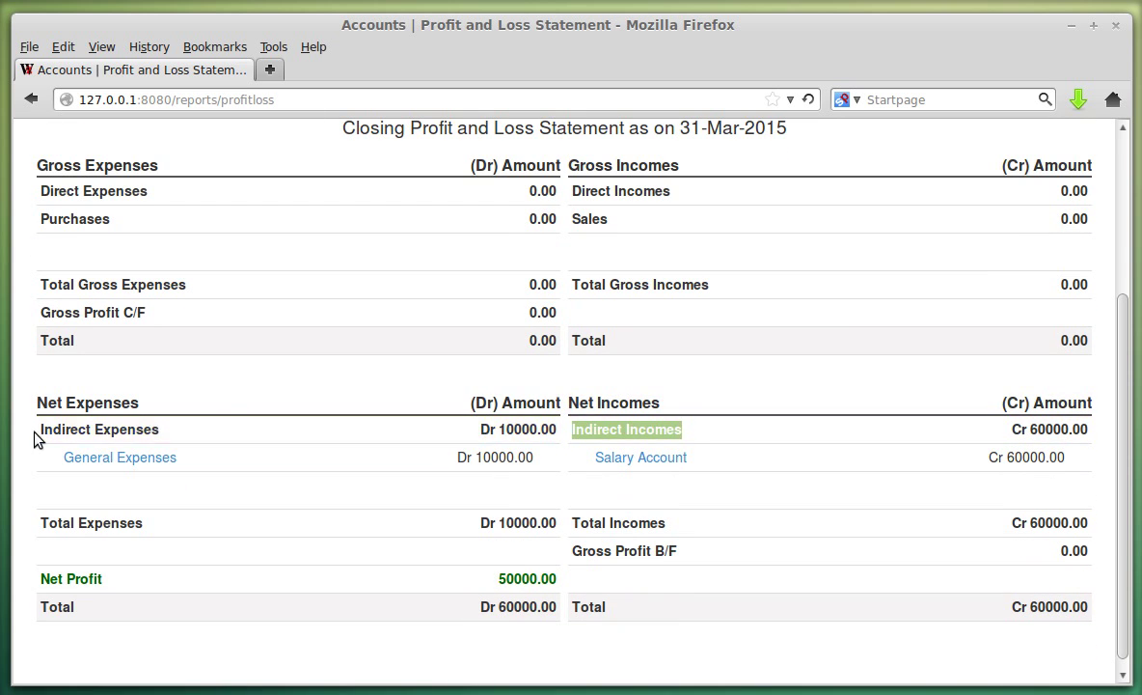
{"action": "left_click_drag", "start_coordinate": [36, 433], "coordinate": [163, 424]}
{"action": "left_click", "coordinate": [138, 401]}
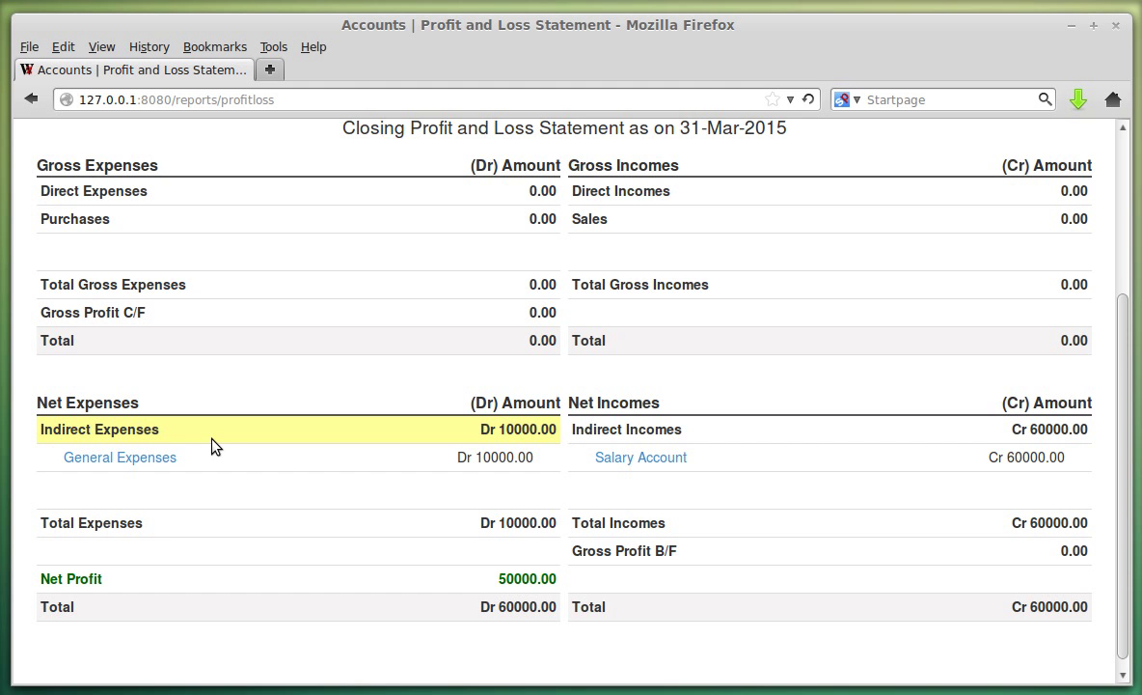
{"action": "scroll", "coordinate": [319, 478], "scroll_direction": "up", "scroll_amount": 4}
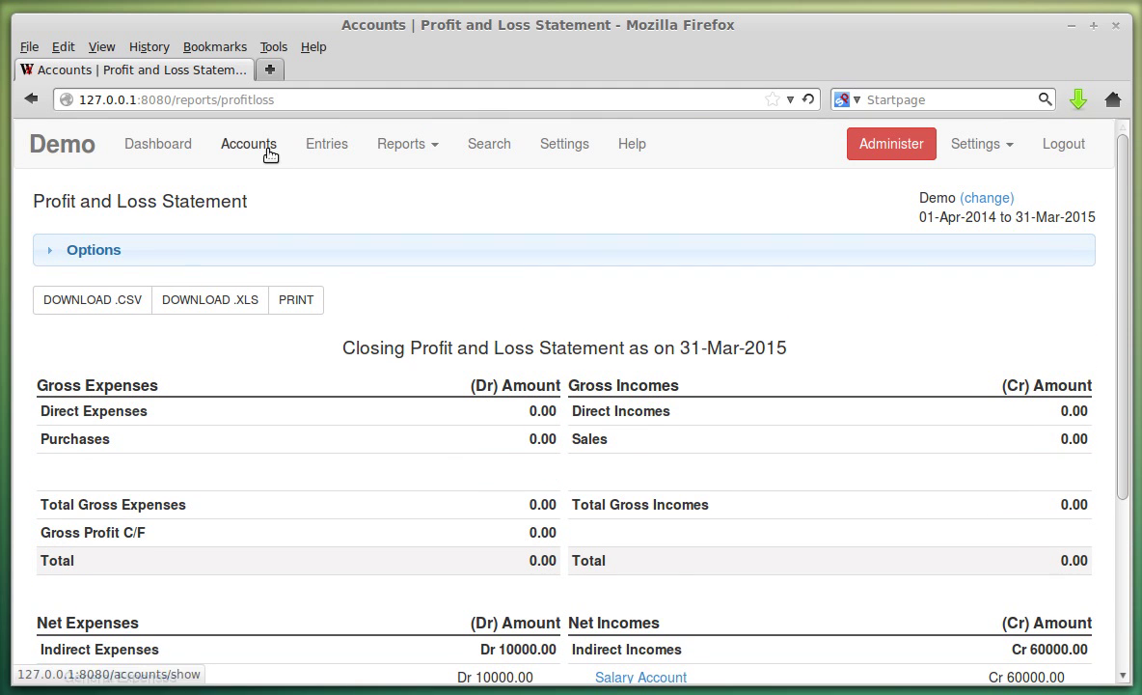
Open the Edit Account Group form for Direct Incomes (parent Incomes, affects Gross Profit & Loss).
{"action": "left_click", "coordinate": [270, 152]}
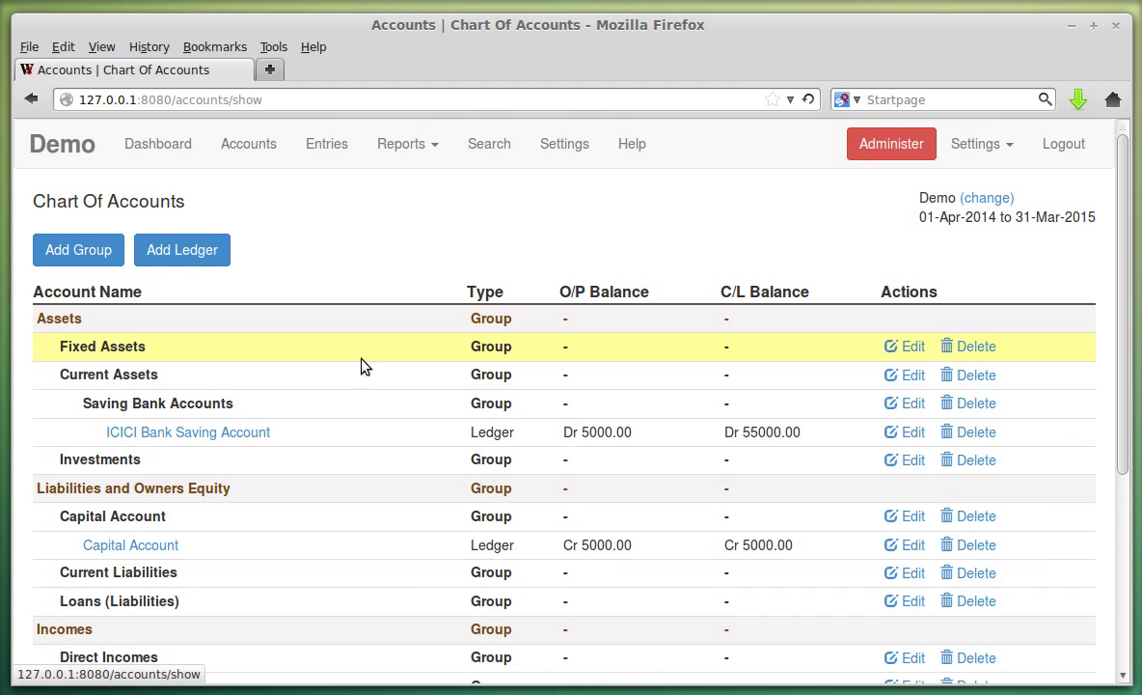
{"action": "scroll", "coordinate": [359, 357], "scroll_direction": "down", "scroll_amount": 5}
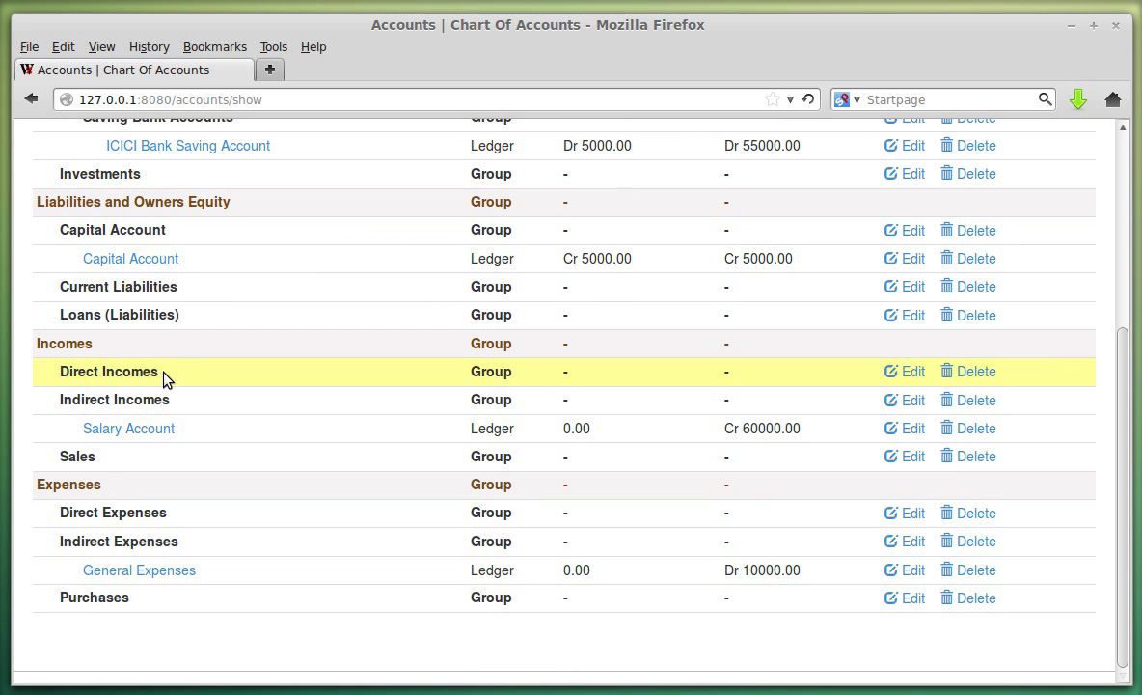
{"action": "left_click", "coordinate": [904, 374]}
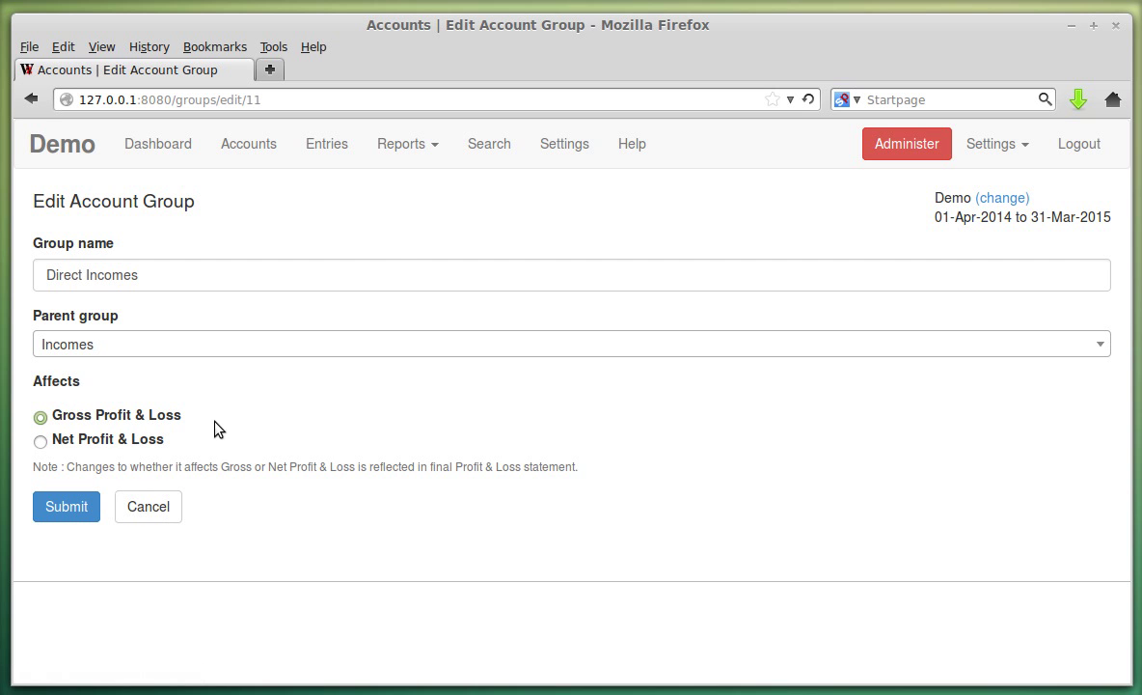
Check Direct Incomes appears under Gross Incomes on the Profit and Loss Statement, leaving the edit unsaved.
{"action": "left_click", "coordinate": [403, 144]}
{"action": "left_click", "coordinate": [416, 214]}
{"action": "scroll", "coordinate": [472, 390], "scroll_direction": "down", "scroll_amount": 3}
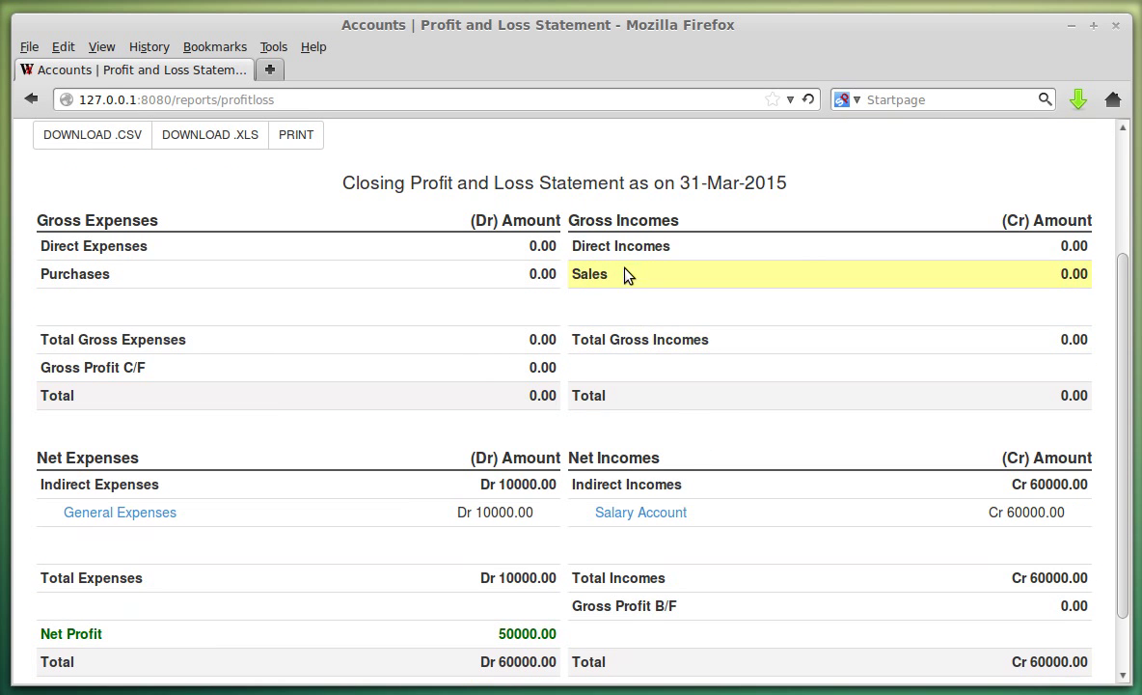
{"action": "left_click_drag", "start_coordinate": [582, 249], "coordinate": [742, 258]}
{"action": "left_click", "coordinate": [721, 261]}
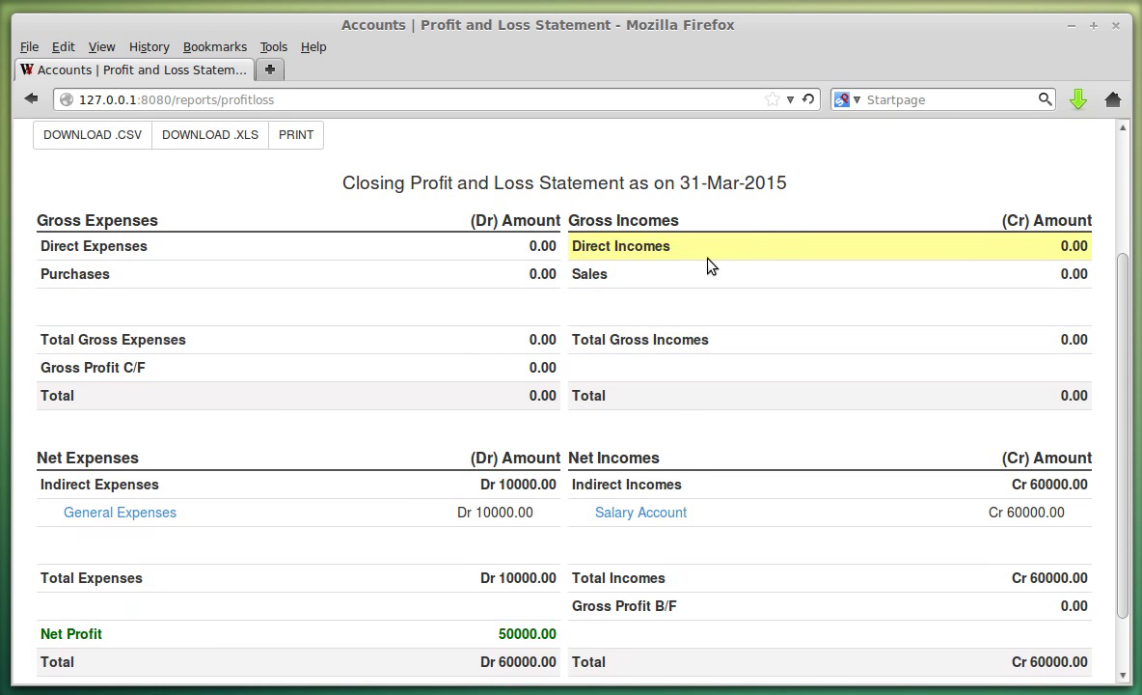
{"action": "scroll", "coordinate": [477, 362], "scroll_direction": "up", "scroll_amount": 3}
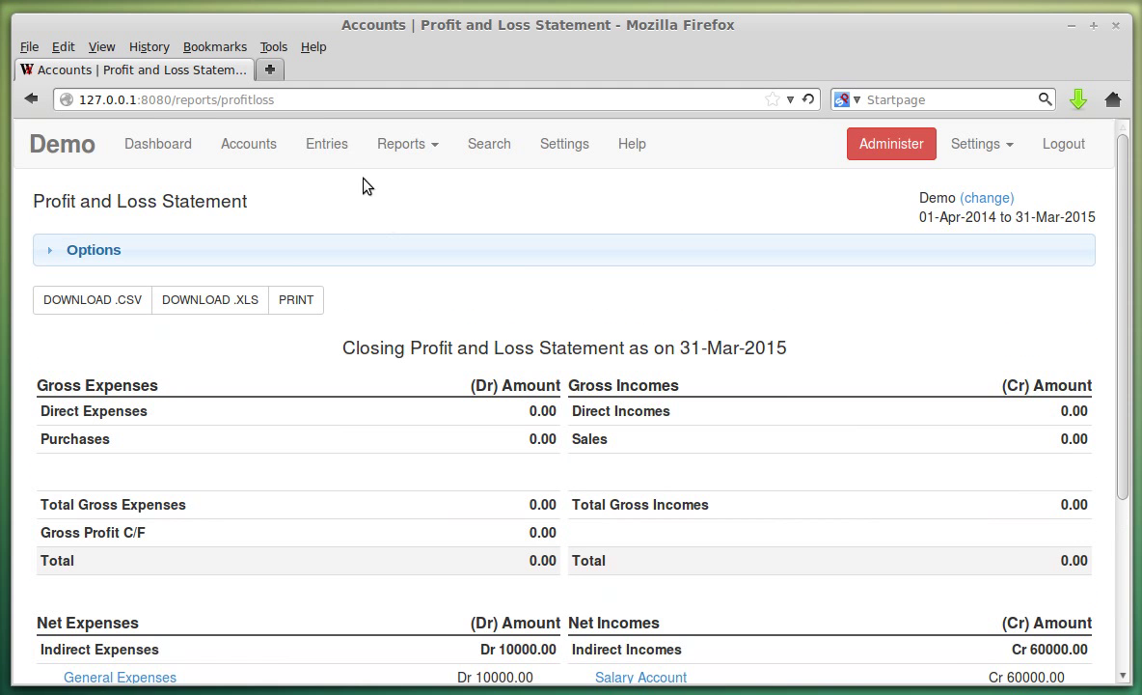
{"action": "left_click", "coordinate": [327, 144]}
{"action": "left_click", "coordinate": [268, 145]}
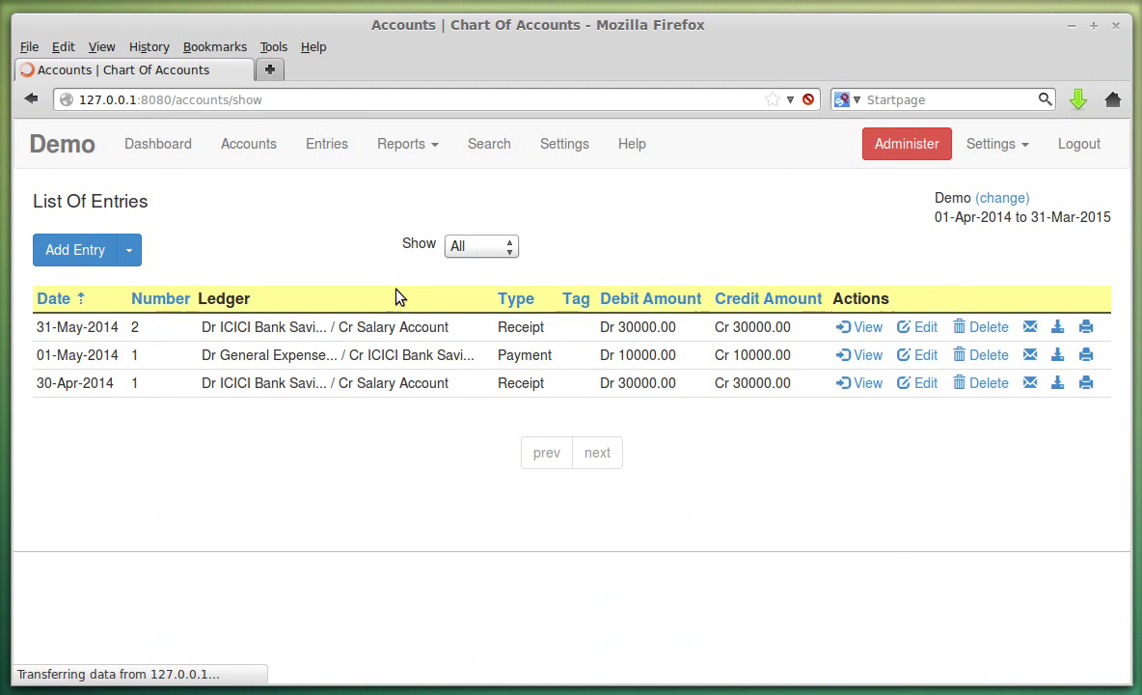
Change the Direct Incomes group to affect Net Profit & Loss and save it.
{"action": "scroll", "coordinate": [409, 318], "scroll_direction": "down", "scroll_amount": 8}
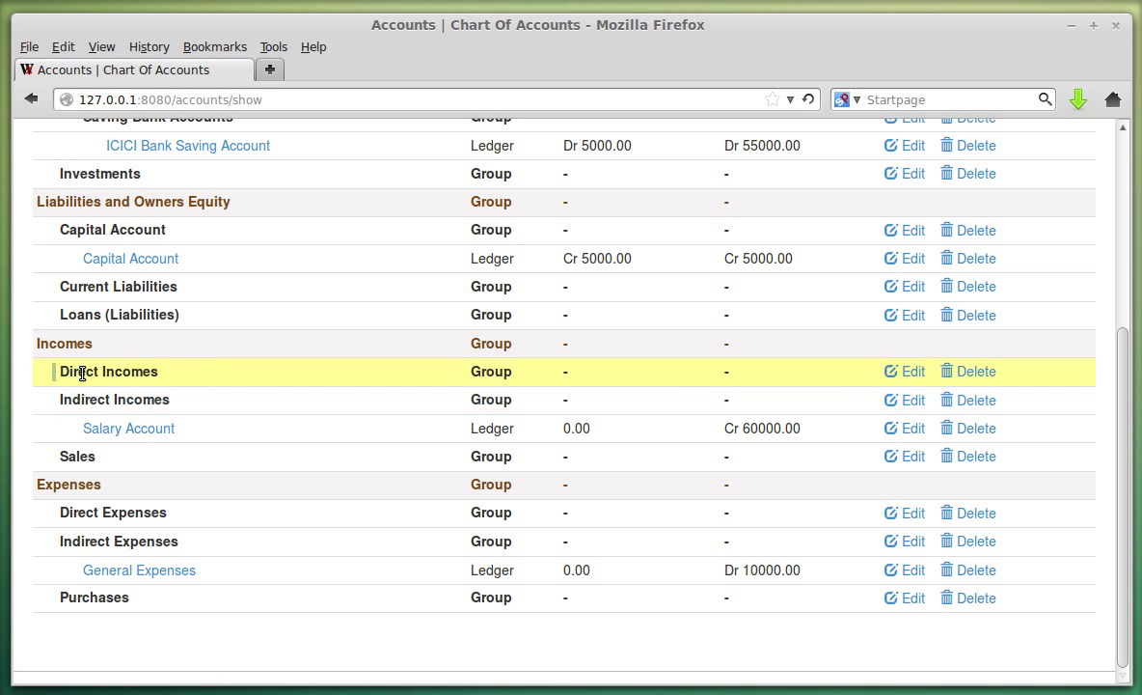
{"action": "left_click", "coordinate": [902, 371]}
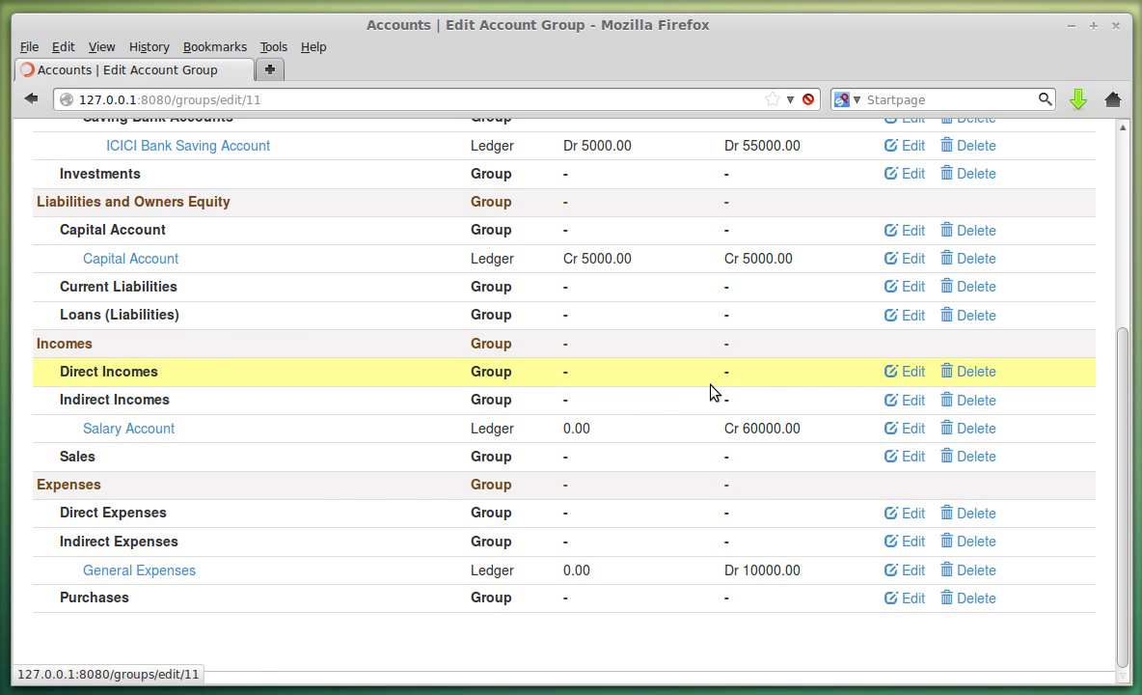
{"action": "left_click", "coordinate": [40, 443]}
{"action": "left_click", "coordinate": [75, 512]}
Confirm Direct Incomes now appears under Net Incomes on the Profit and Loss Statement.
{"action": "left_click", "coordinate": [405, 144]}
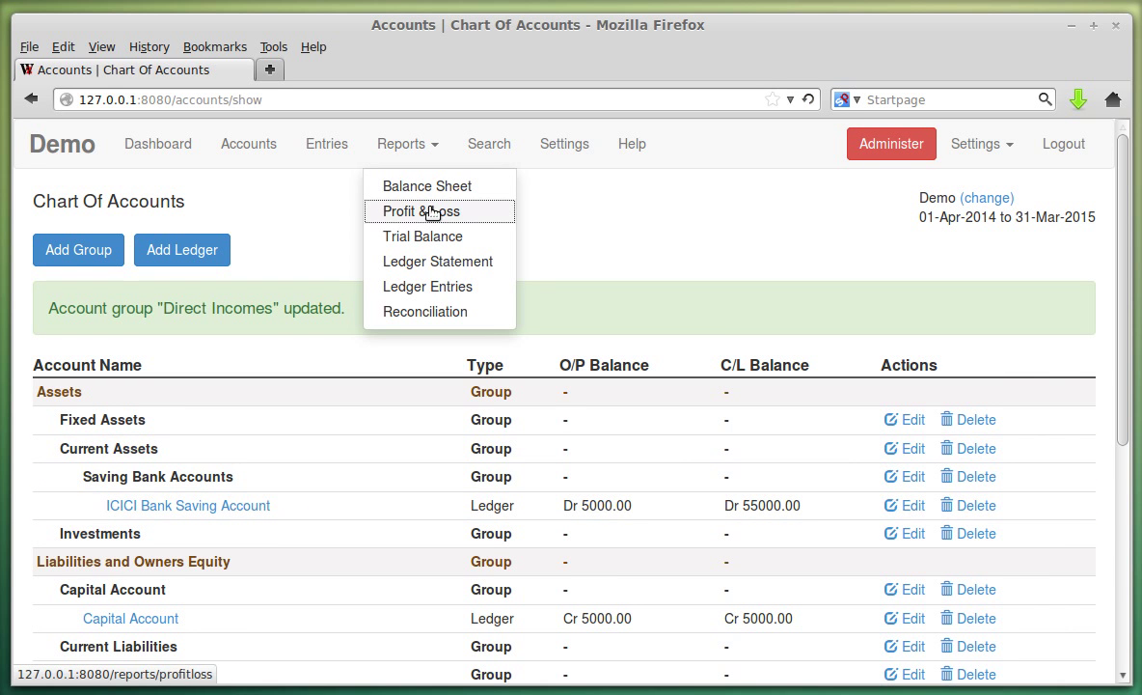
{"action": "left_click", "coordinate": [431, 211]}
{"action": "scroll", "coordinate": [485, 321], "scroll_direction": "down", "scroll_amount": 5}
{"action": "left_click_drag", "start_coordinate": [605, 433], "coordinate": [670, 433]}
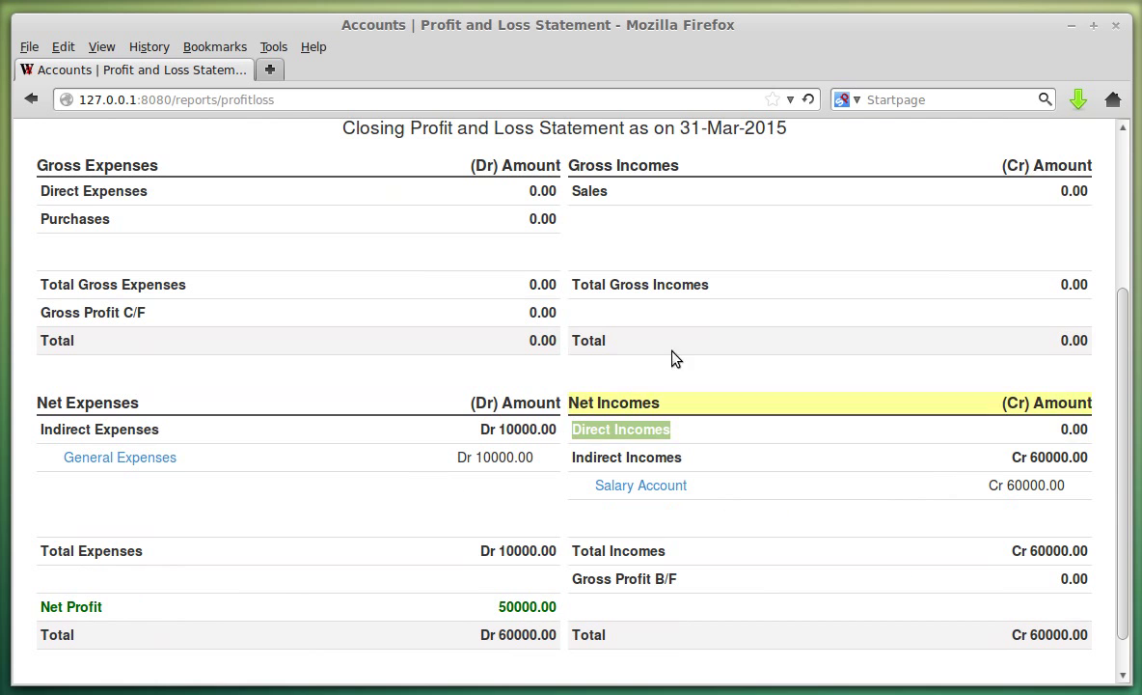
{"action": "left_click", "coordinate": [620, 426]}
{"action": "left_click_drag", "start_coordinate": [574, 430], "coordinate": [669, 429]}
{"action": "left_click", "coordinate": [669, 429]}
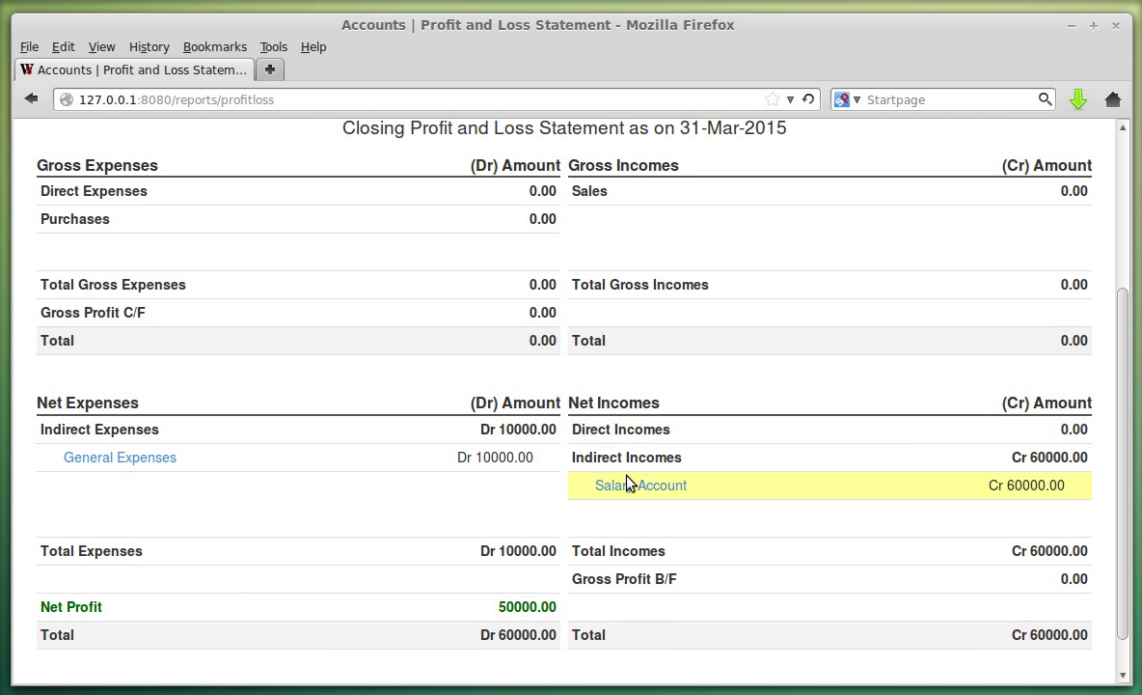
{"action": "scroll", "coordinate": [596, 424], "scroll_direction": "up", "scroll_amount": 3}
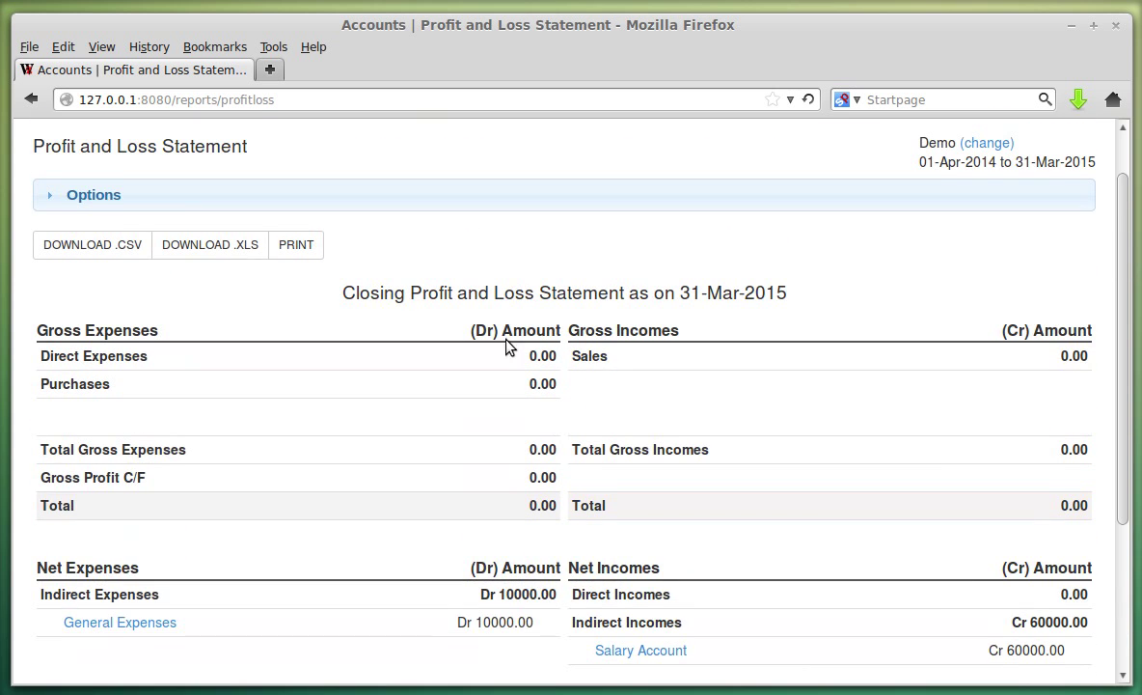
{"action": "scroll", "coordinate": [598, 351], "scroll_direction": "up", "scroll_amount": 2}
Set the Direct Incomes group back to affecting Gross Profit & Loss and save it.
{"action": "left_click", "coordinate": [253, 147]}
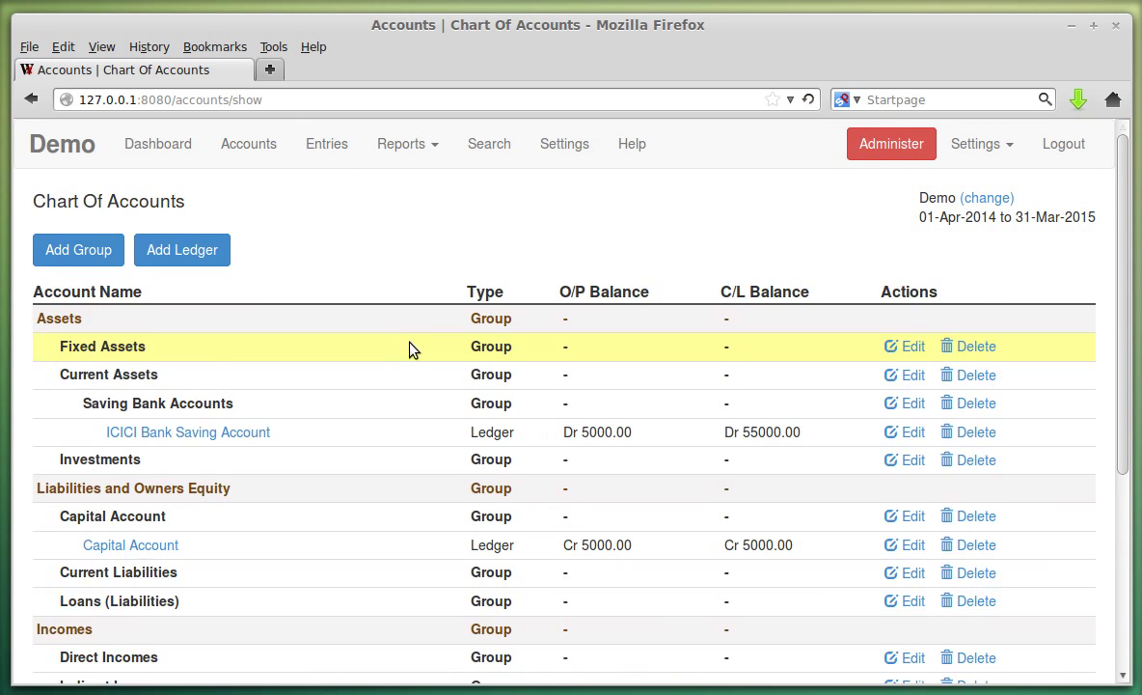
{"action": "scroll", "coordinate": [412, 349], "scroll_direction": "down", "scroll_amount": 5}
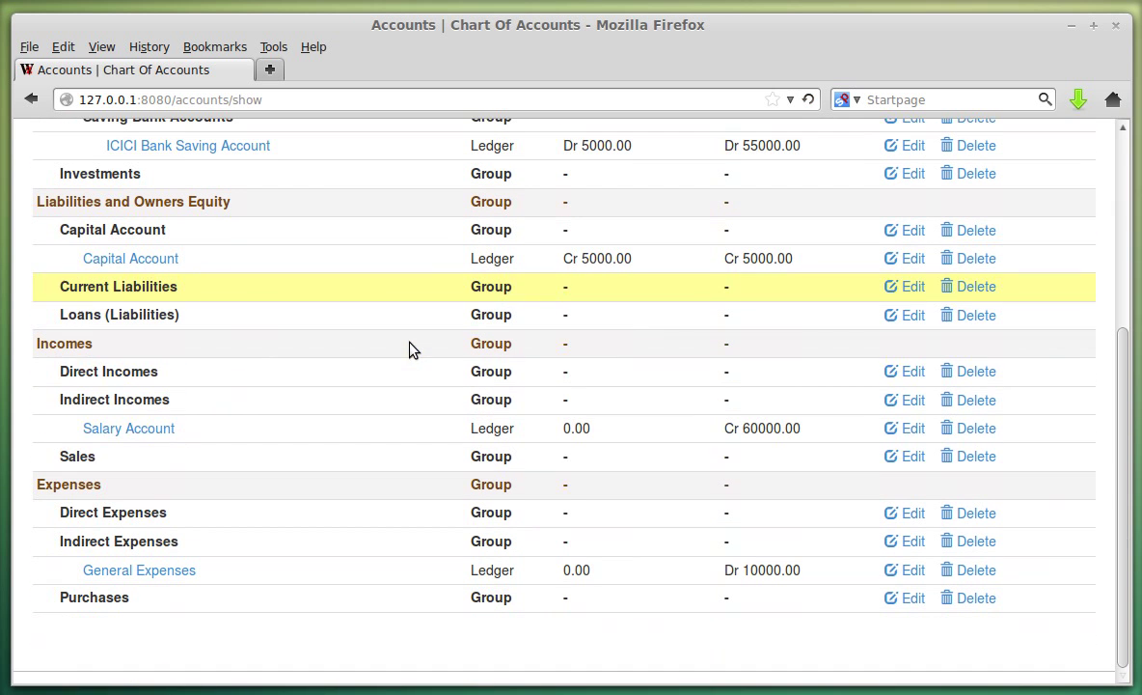
{"action": "left_click", "coordinate": [909, 370]}
{"action": "left_click", "coordinate": [105, 415]}
{"action": "left_click", "coordinate": [67, 506]}
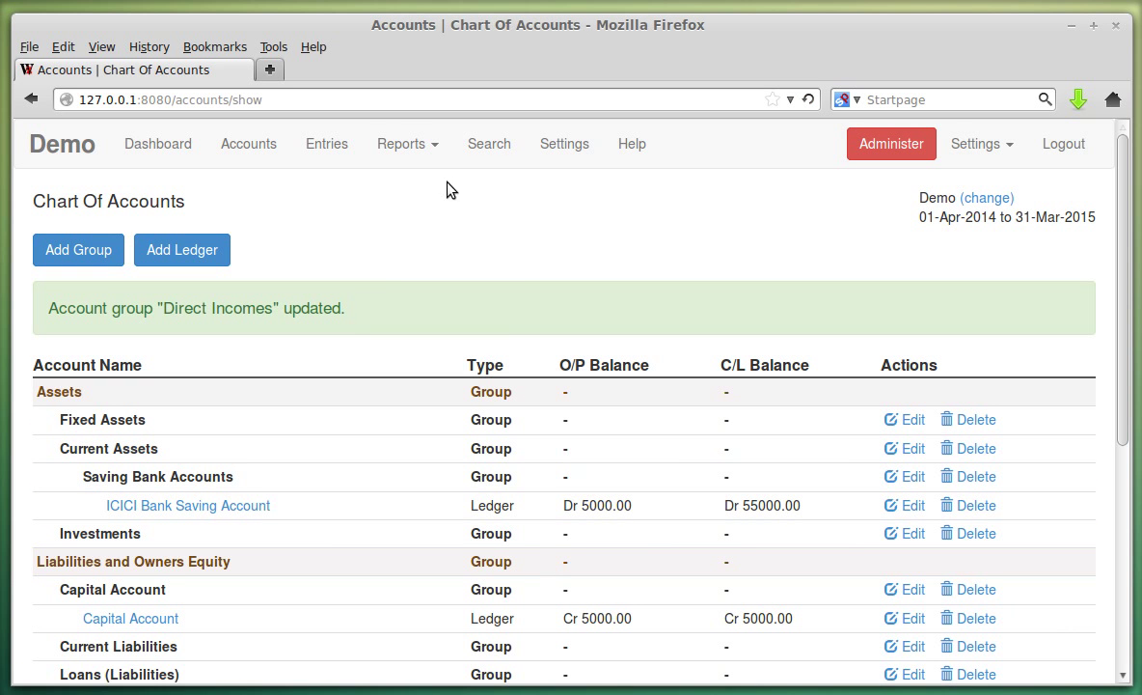
Verify Direct Incomes is listed under Gross Incomes again on the Profit and Loss Statement.
{"action": "left_click", "coordinate": [436, 144]}
{"action": "left_click", "coordinate": [433, 217]}
{"action": "scroll", "coordinate": [513, 240], "scroll_direction": "down", "scroll_amount": 3}
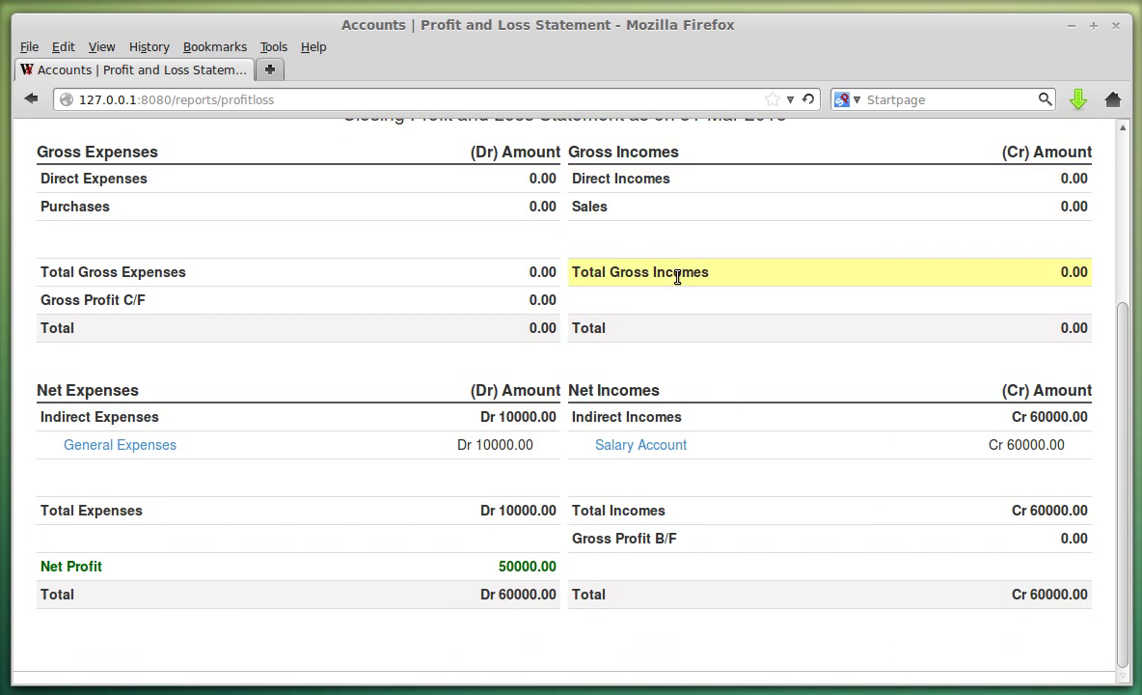
{"action": "scroll", "coordinate": [679, 277], "scroll_direction": "up", "scroll_amount": 3}
{"action": "scroll", "coordinate": [593, 386], "scroll_direction": "down", "scroll_amount": 1}
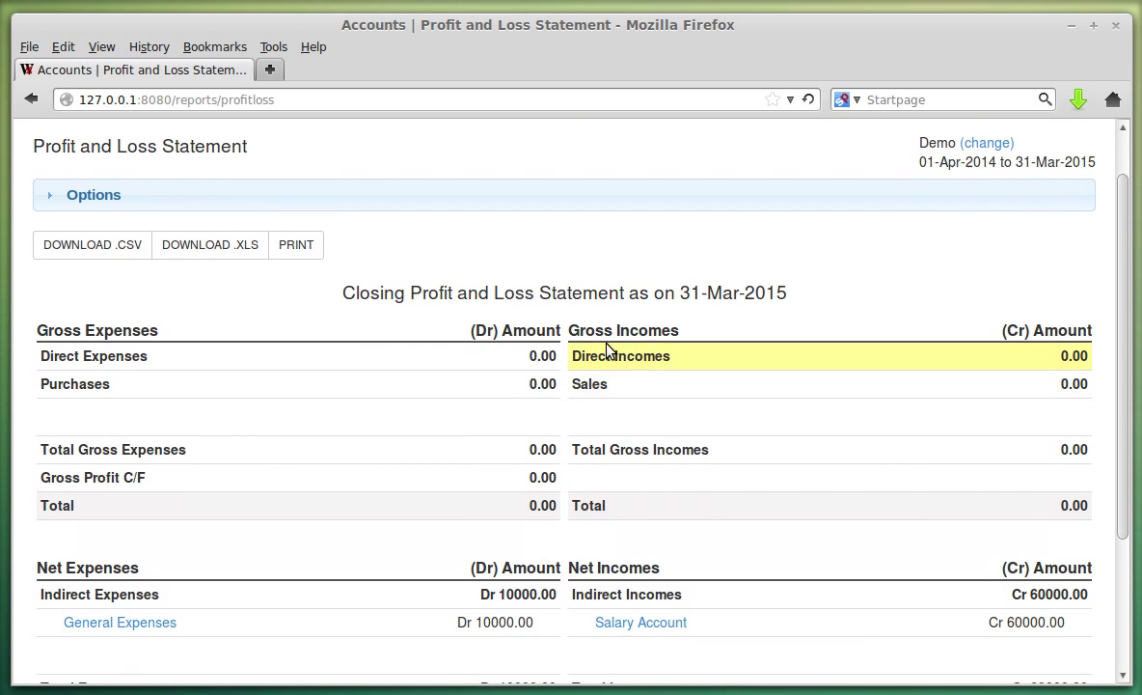
{"action": "scroll", "coordinate": [388, 351], "scroll_direction": "up", "scroll_amount": 1}
{"action": "scroll", "coordinate": [387, 352], "scroll_direction": "up", "scroll_amount": 1}
{"action": "left_click", "coordinate": [249, 143]}
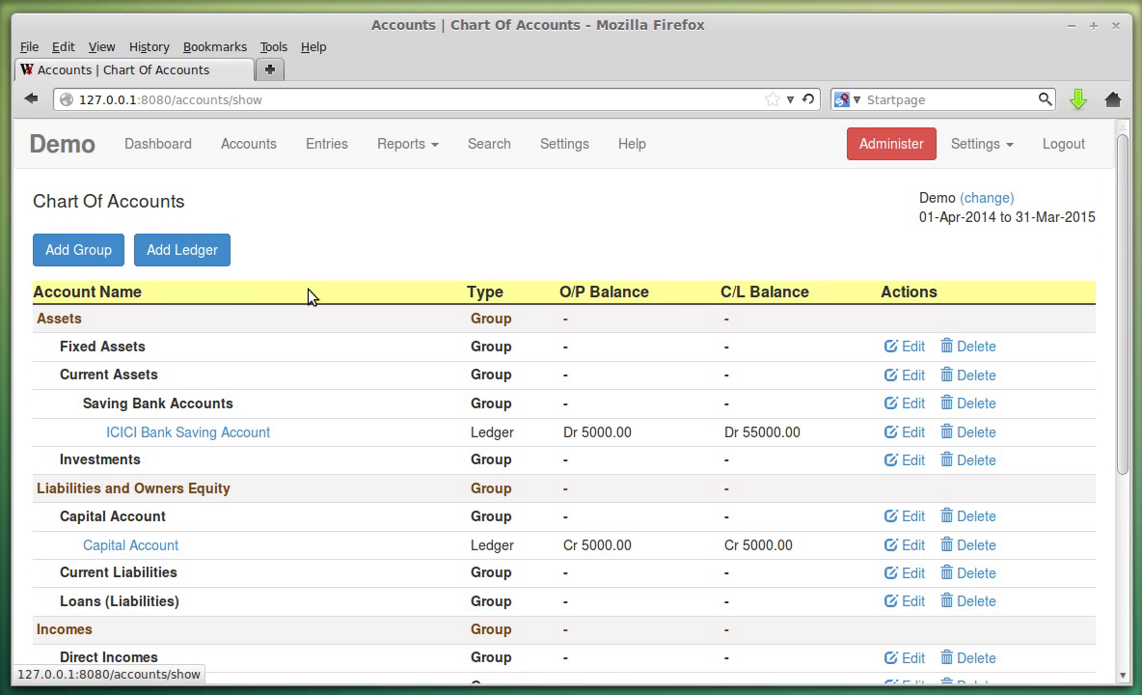
{"action": "left_click", "coordinate": [89, 255]}
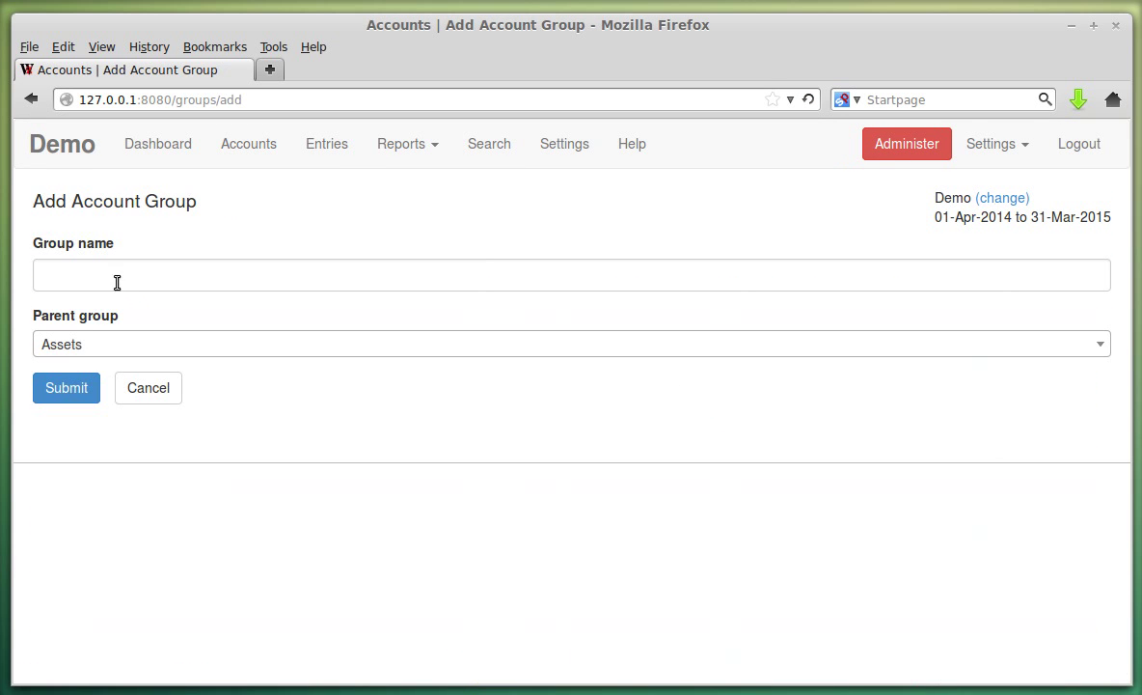
{"action": "left_click", "coordinate": [98, 275]}
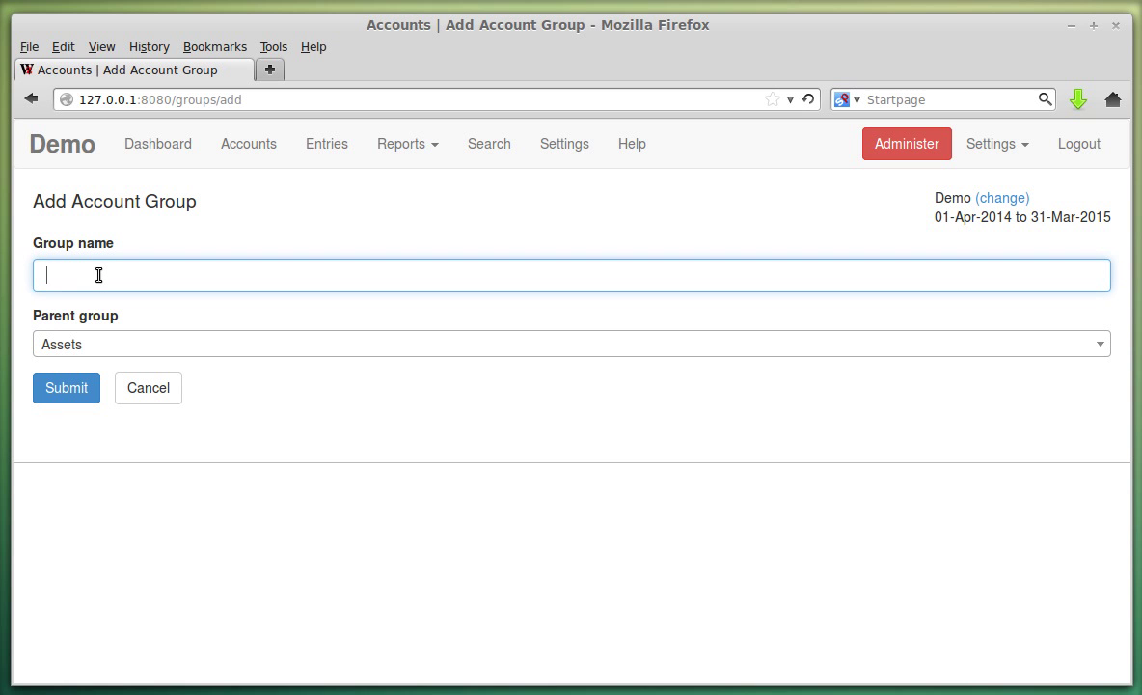
{"action": "left_click", "coordinate": [98, 275]}
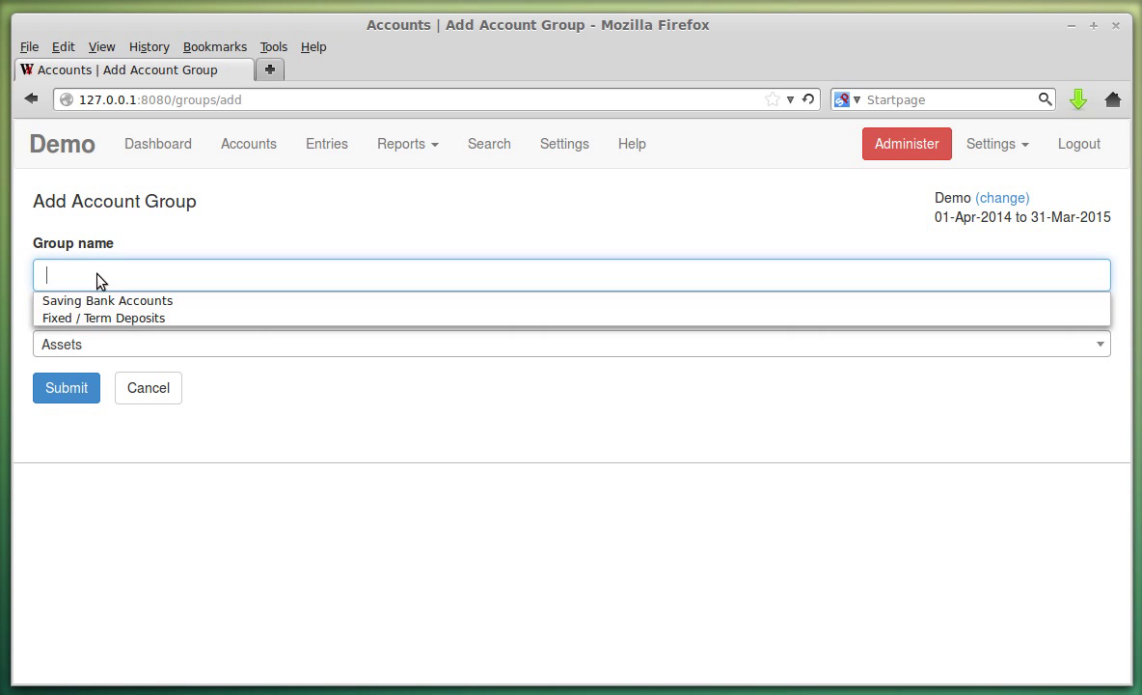
{"action": "type", "text": "Test"}
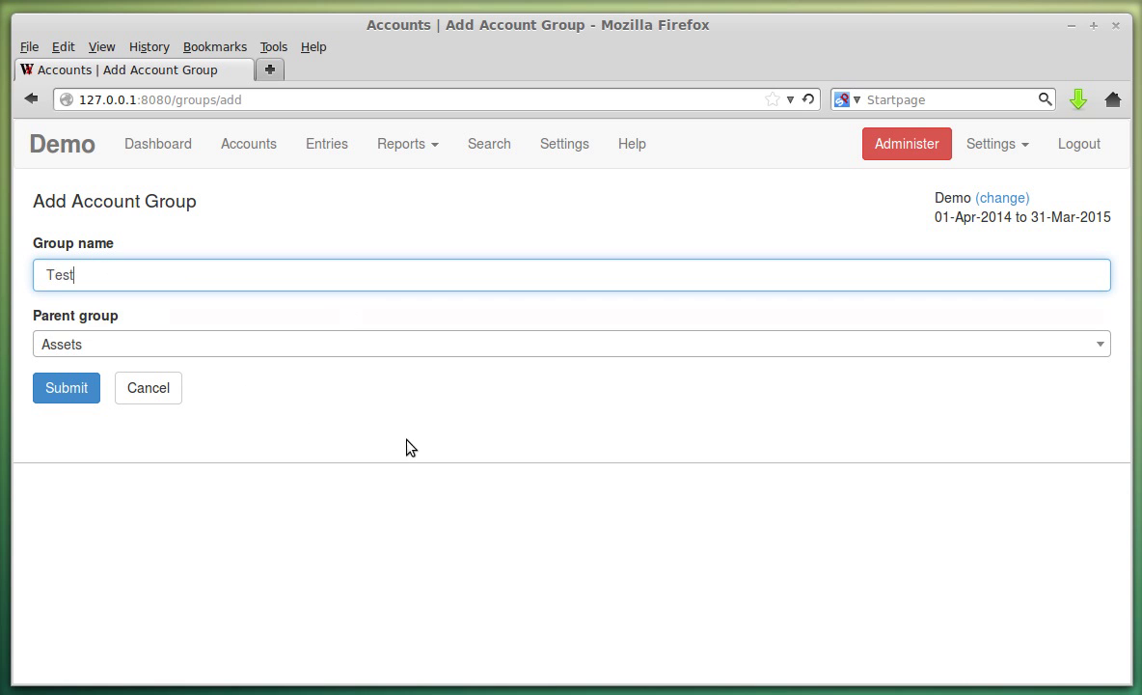
{"action": "left_click", "coordinate": [154, 347]}
{"action": "scroll", "coordinate": [234, 431], "scroll_direction": "down", "scroll_amount": 3}
{"action": "scroll", "coordinate": [272, 428], "scroll_direction": "down", "scroll_amount": 2}
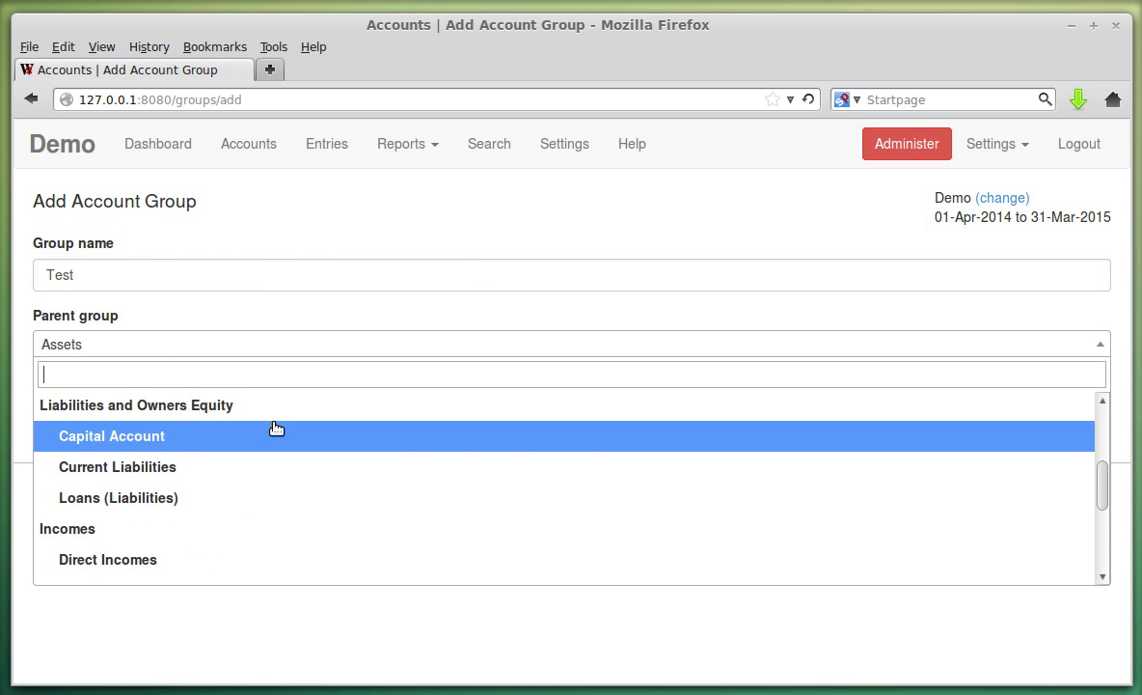
{"action": "left_click", "coordinate": [186, 424]}
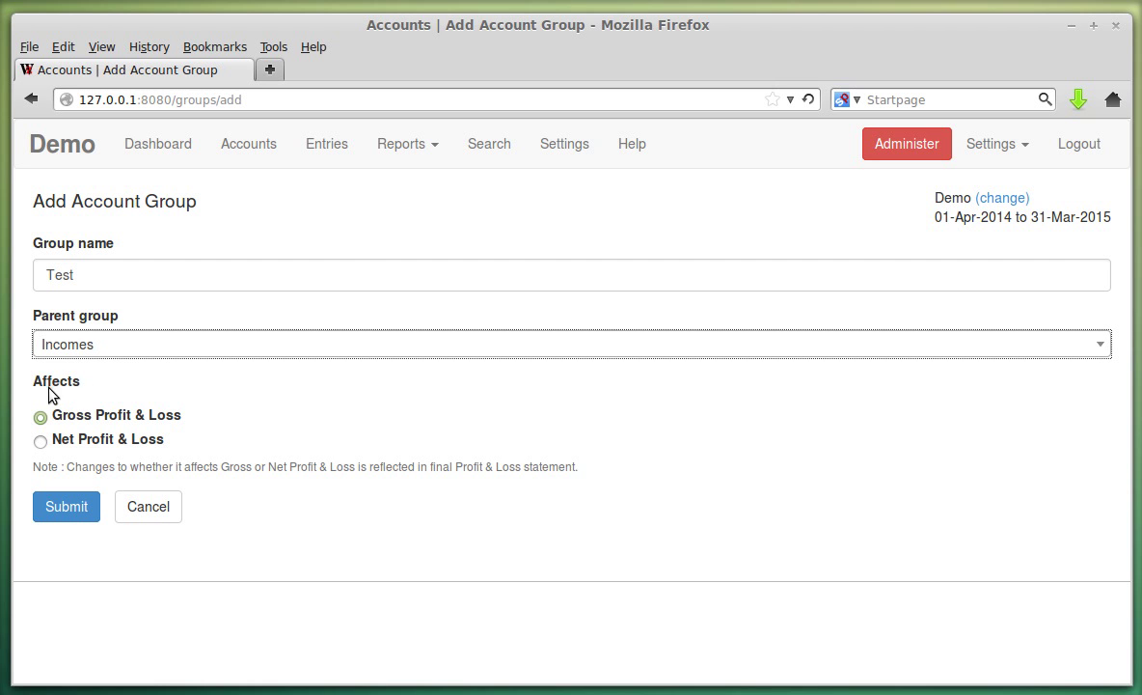
{"action": "left_click", "coordinate": [135, 357]}
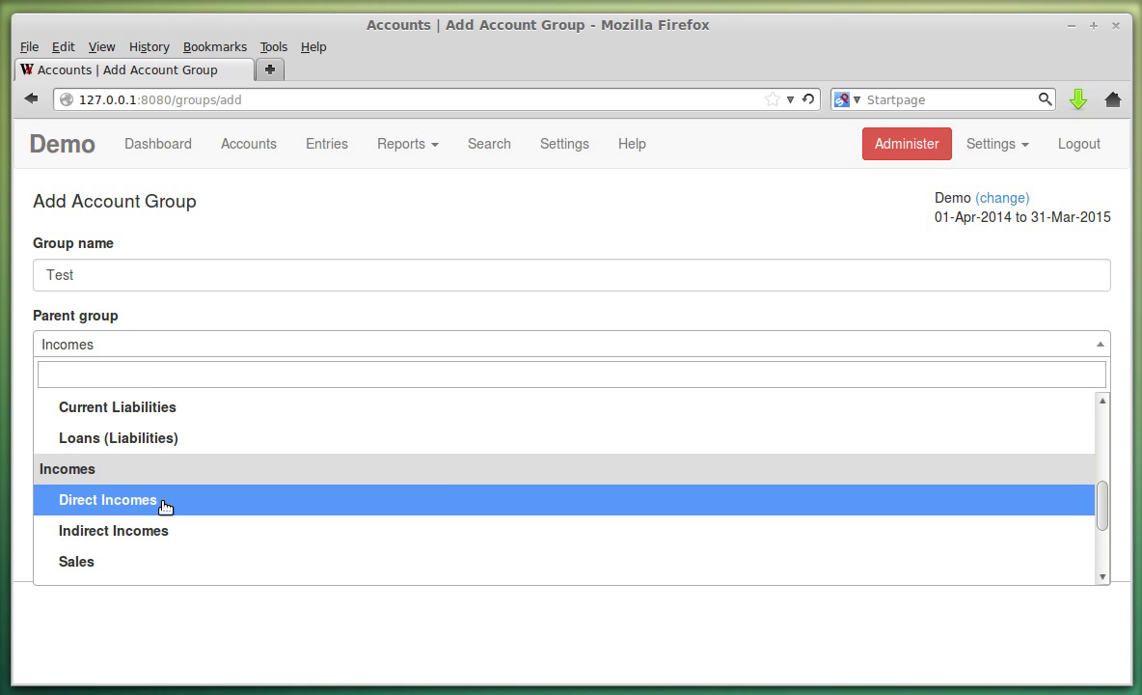
{"action": "left_click", "coordinate": [162, 504]}
{"action": "left_click", "coordinate": [174, 347]}
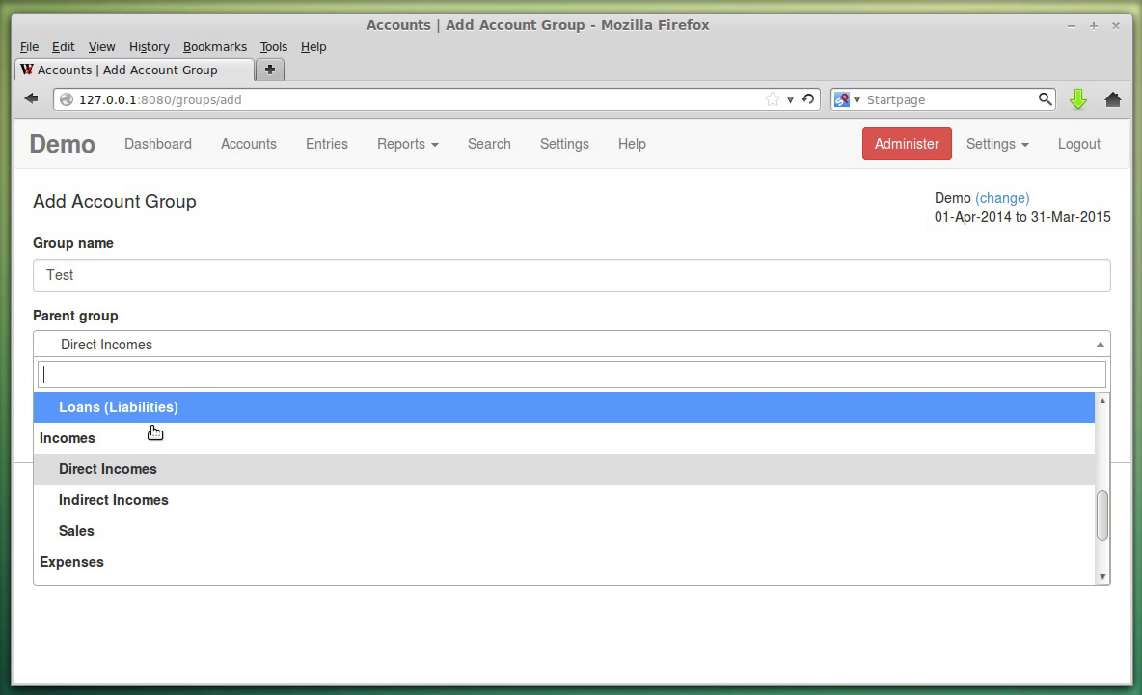
{"action": "left_click", "coordinate": [135, 444]}
{"action": "left_click", "coordinate": [127, 347]}
{"action": "scroll", "coordinate": [137, 492], "scroll_direction": "down", "scroll_amount": 2}
{"action": "left_click", "coordinate": [137, 504]}
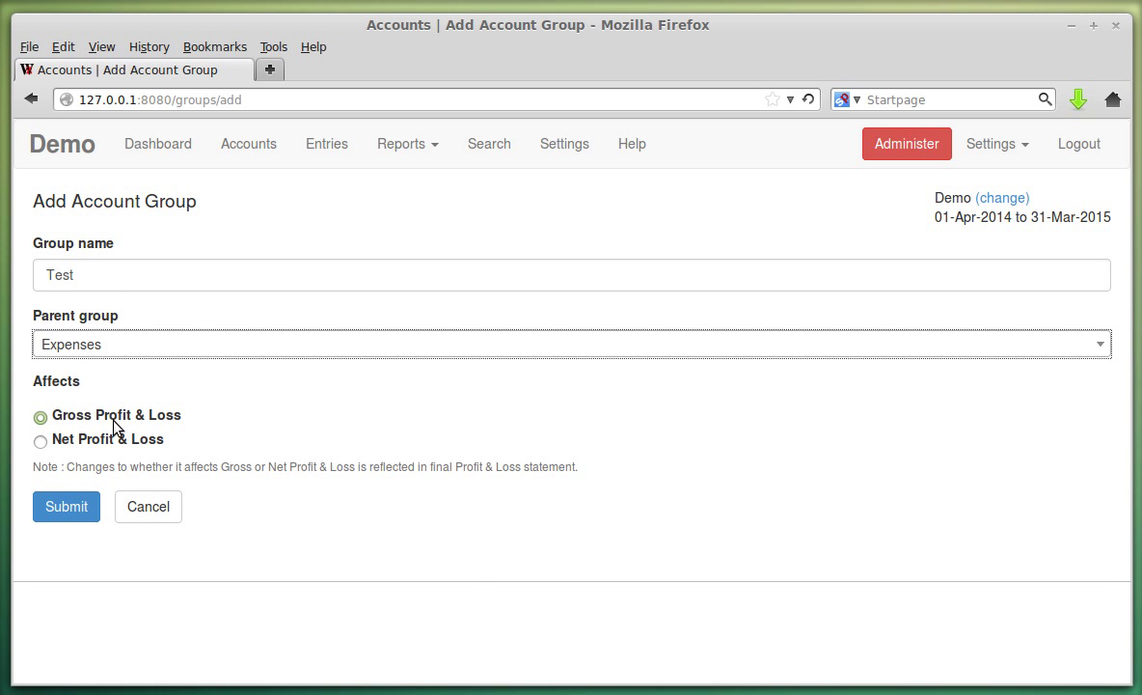
{"action": "left_click", "coordinate": [158, 505]}
{"action": "scroll", "coordinate": [367, 379], "scroll_direction": "down", "scroll_amount": 4}
{"action": "scroll", "coordinate": [386, 530], "scroll_direction": "down", "scroll_amount": 1}
{"action": "scroll", "coordinate": [579, 539], "scroll_direction": "up", "scroll_amount": 5}
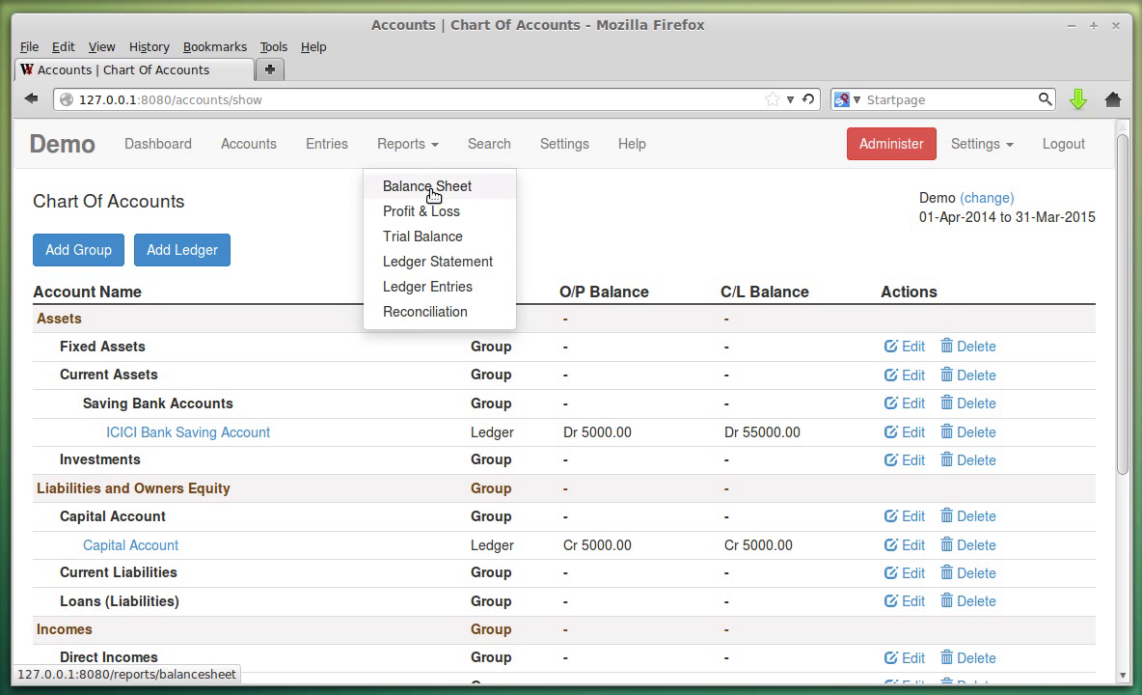
Check the Net Profit of 50000.00 (Cr 60000.00 incomes, Dr 10000.00 expenses) on the Profit and Loss Statement.
{"action": "left_click", "coordinate": [432, 214]}
{"action": "scroll", "coordinate": [611, 400], "scroll_direction": "down", "scroll_amount": 5}
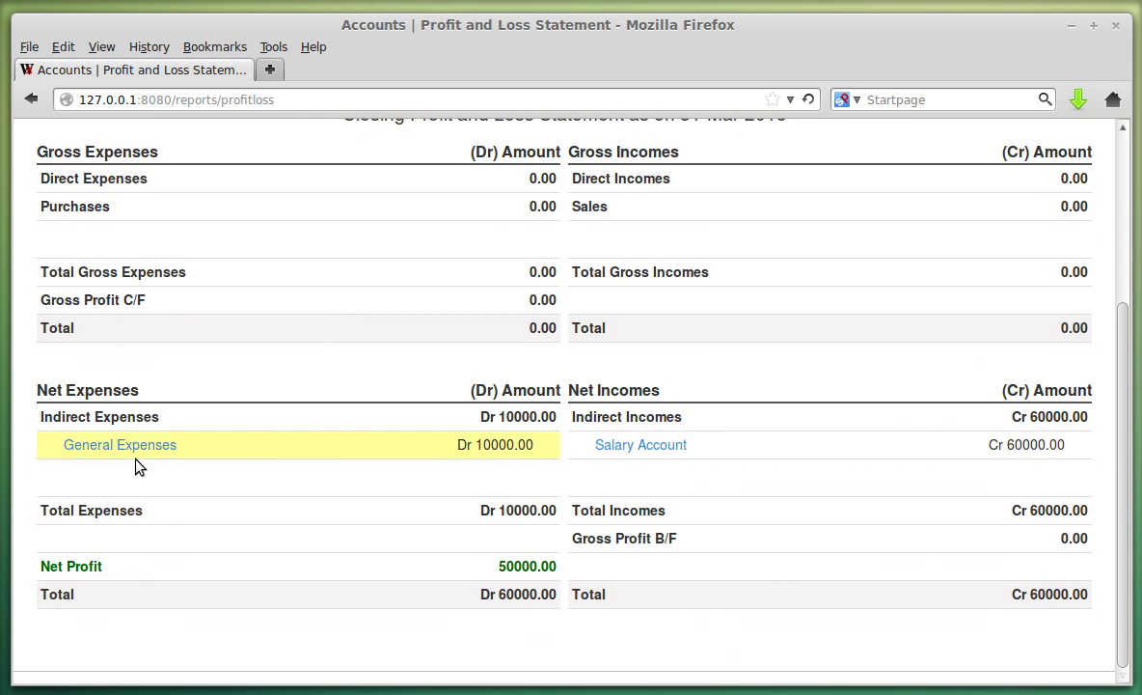
{"action": "triple_click", "coordinate": [87, 566]}
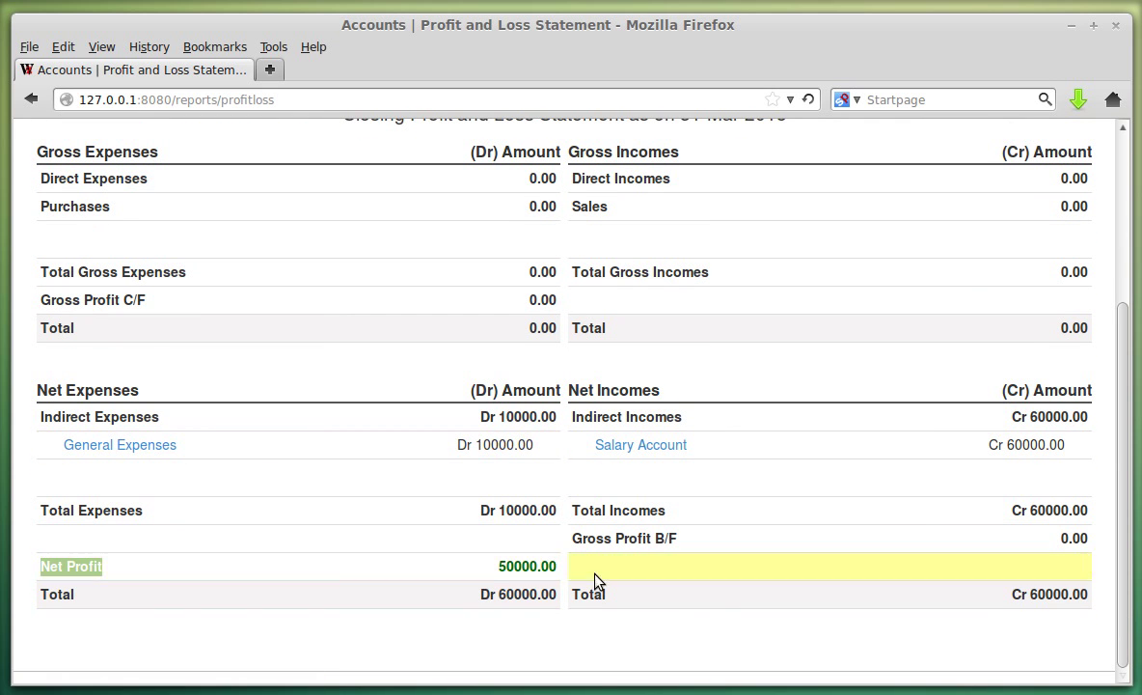
{"action": "left_click", "coordinate": [108, 573]}
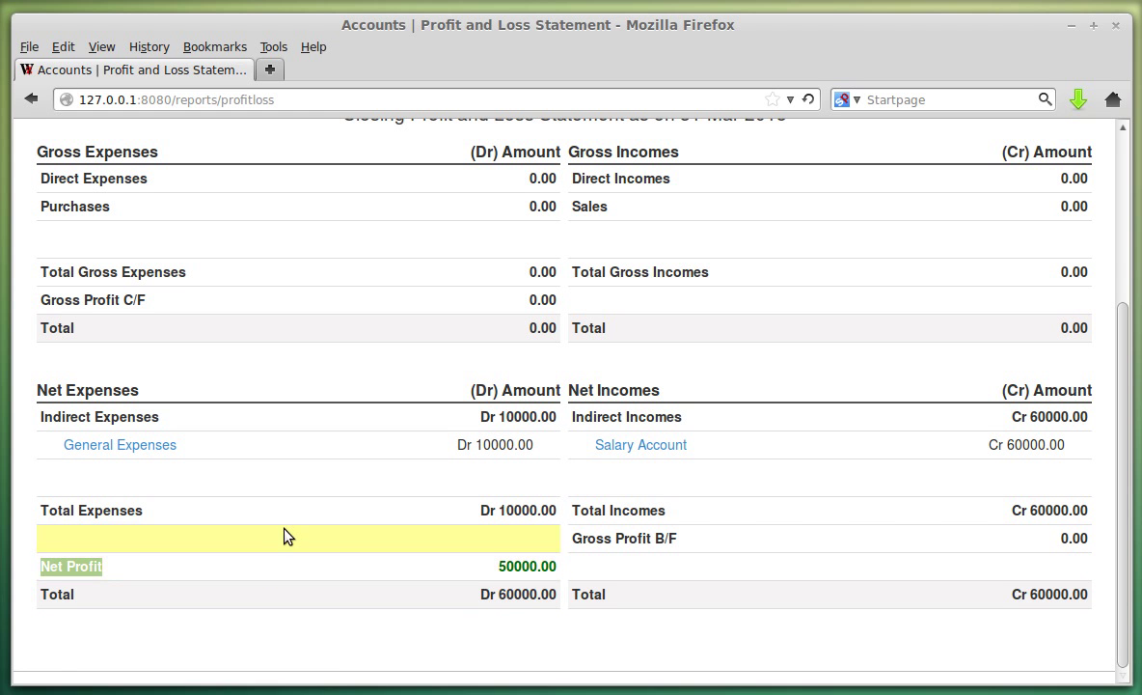
{"action": "scroll", "coordinate": [290, 531], "scroll_direction": "up", "scroll_amount": 4}
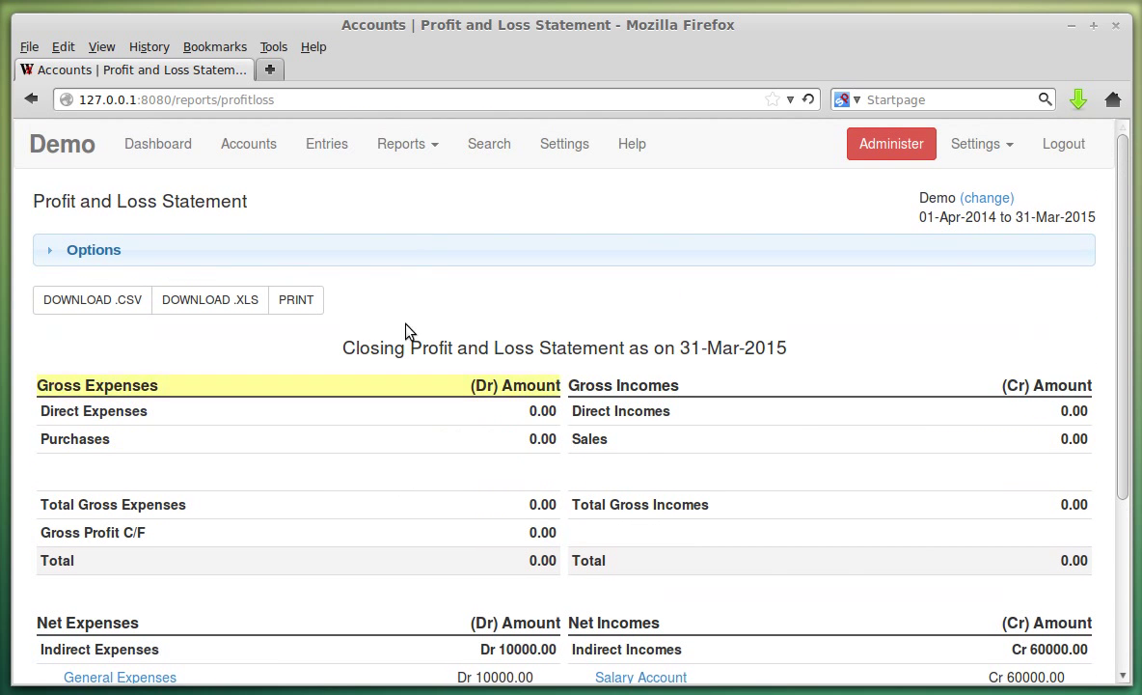
{"action": "left_click", "coordinate": [434, 143]}
{"action": "left_click", "coordinate": [421, 187]}
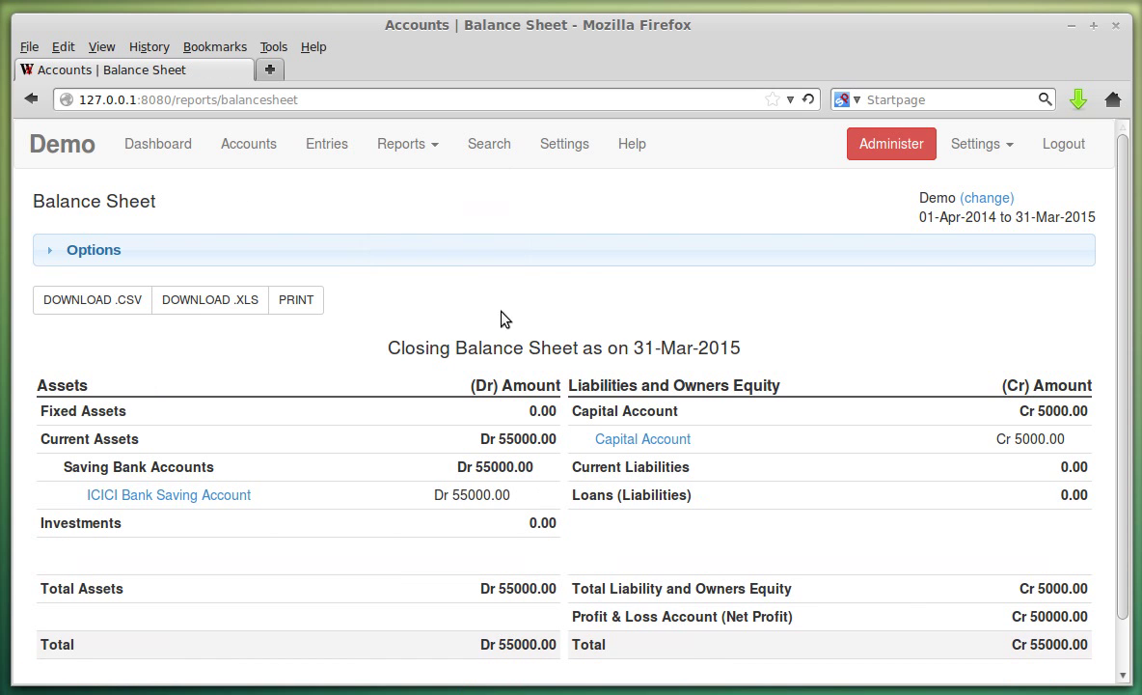
{"action": "scroll", "coordinate": [522, 349], "scroll_direction": "down", "scroll_amount": 1}
{"action": "left_click_drag", "start_coordinate": [599, 565], "coordinate": [781, 561]}
{"action": "left_click", "coordinate": [618, 565]}
{"action": "left_click_drag", "start_coordinate": [573, 567], "coordinate": [828, 566]}
{"action": "left_click", "coordinate": [803, 577]}
{"action": "left_click_drag", "start_coordinate": [730, 572], "coordinate": [793, 567]}
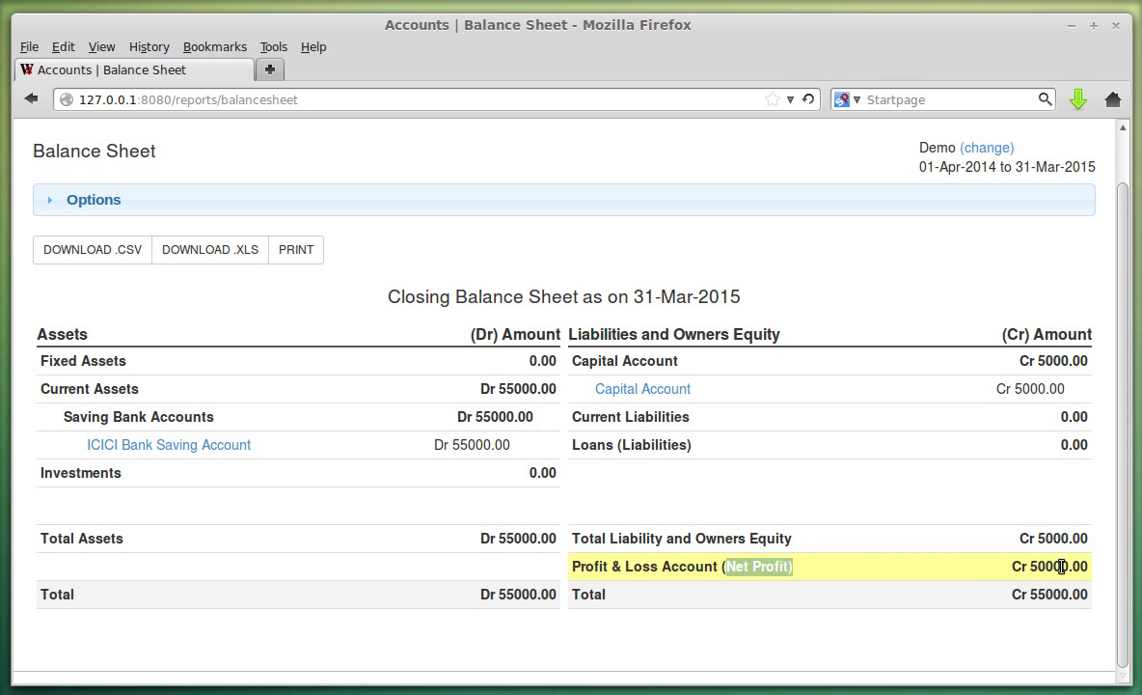
{"action": "left_click_drag", "start_coordinate": [1030, 566], "coordinate": [1068, 567]}
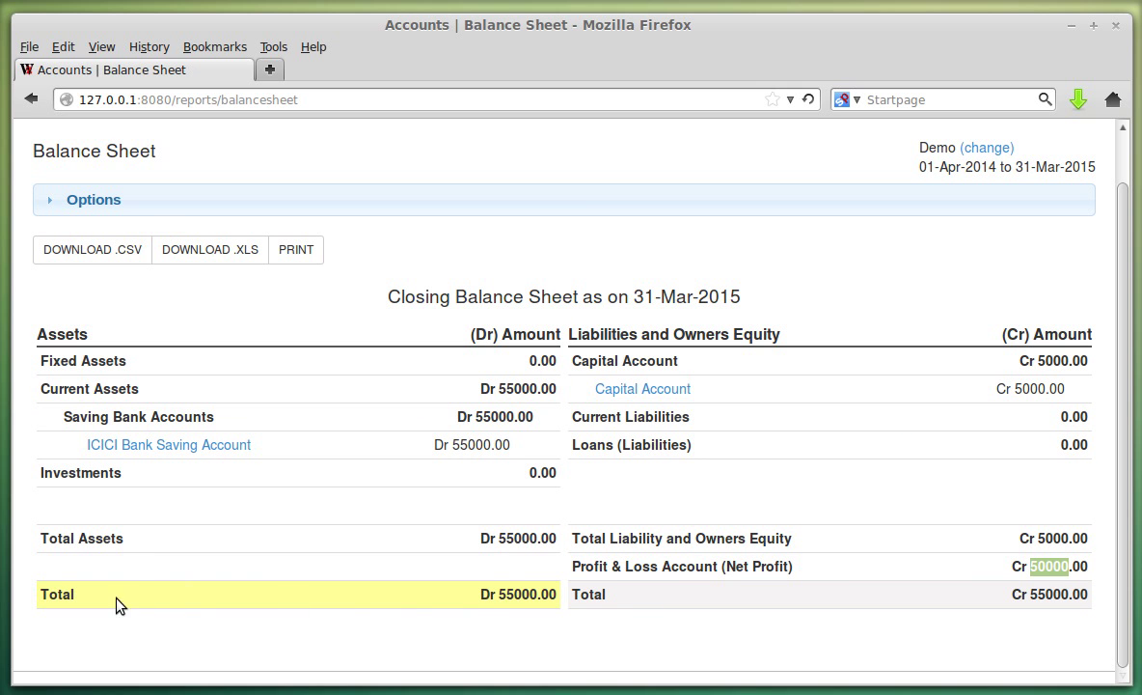
{"action": "left_click_drag", "start_coordinate": [499, 594], "coordinate": [537, 594]}
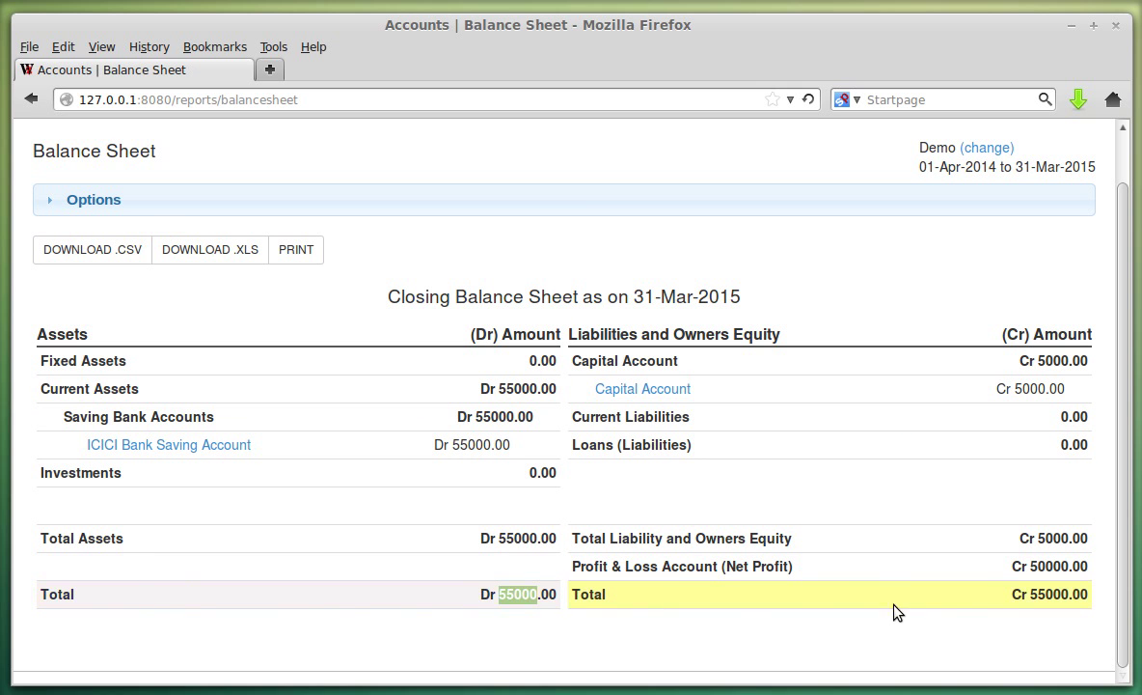
{"action": "left_click", "coordinate": [1008, 598]}
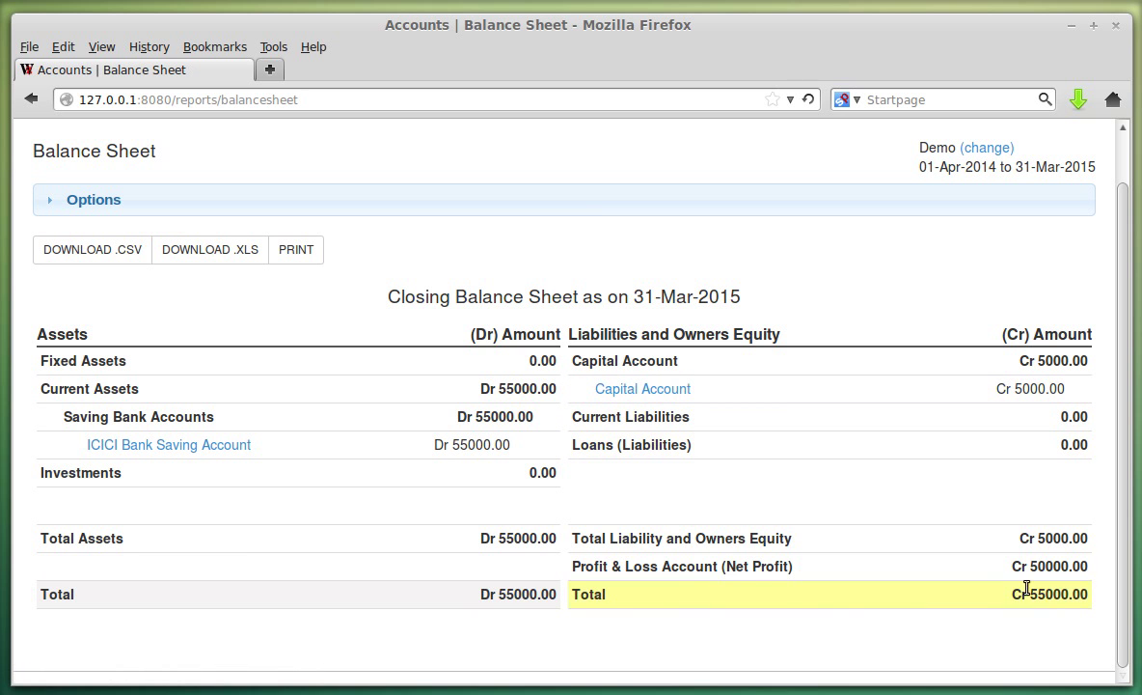
{"action": "double_click", "coordinate": [1056, 569]}
{"action": "left_click", "coordinate": [796, 564]}
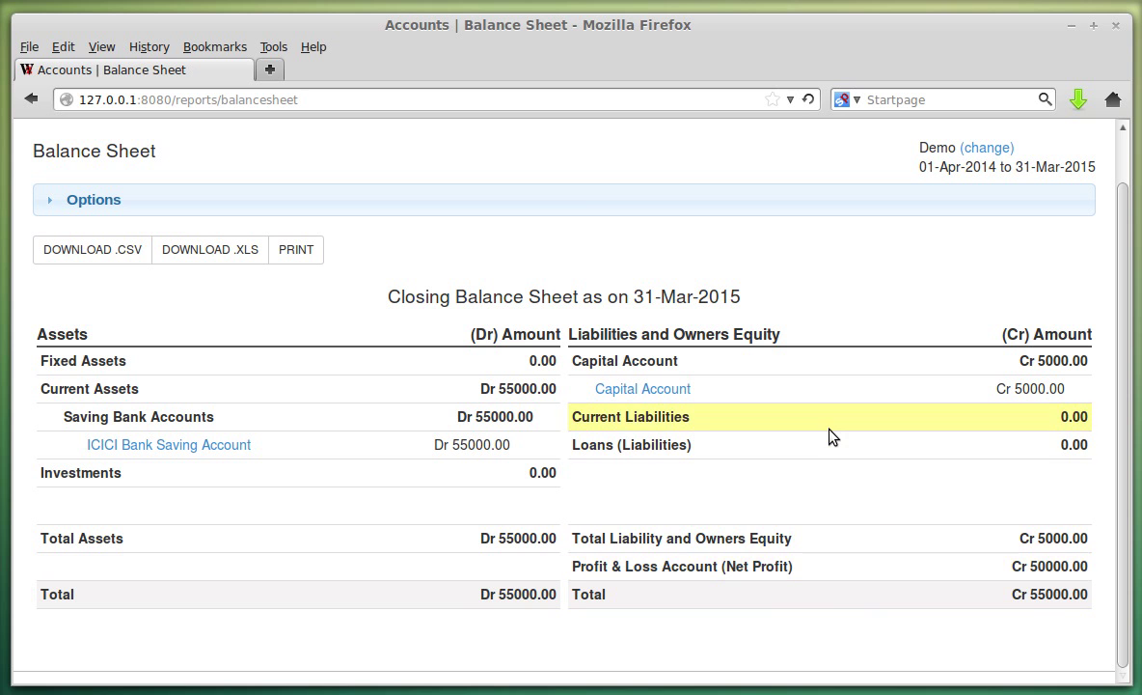
{"action": "scroll", "coordinate": [755, 461], "scroll_direction": "up", "scroll_amount": 1}
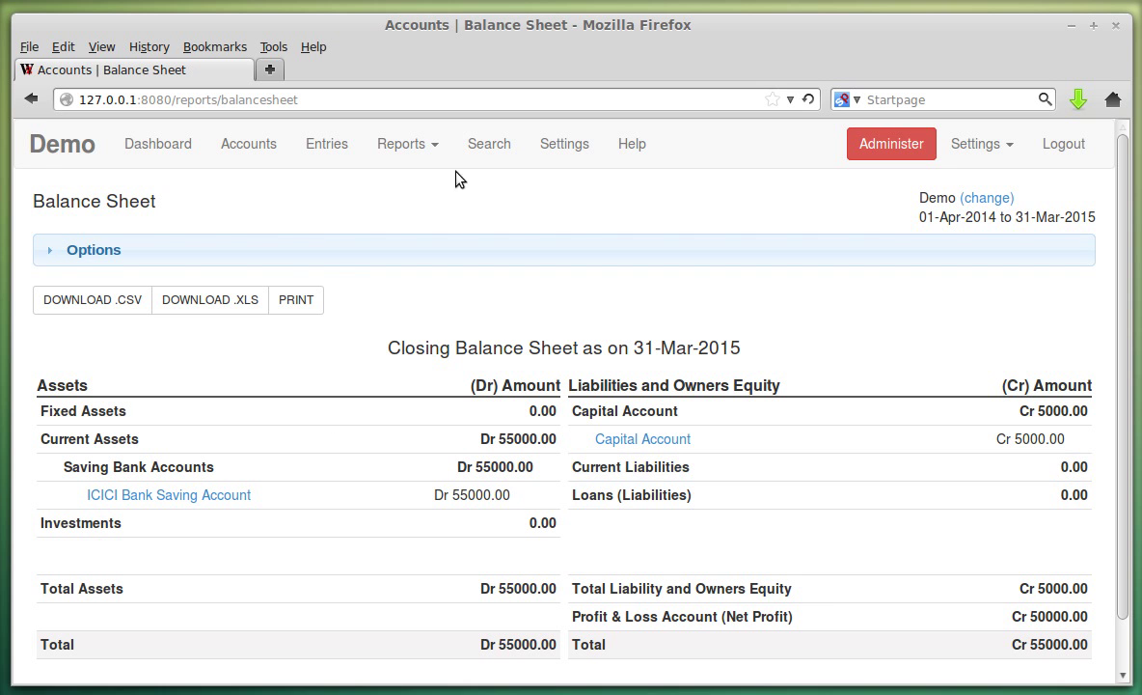
Show the Opening Balance Sheet as on 01-Apr-2014 (Dr and Cr 5000.00), then untick that option.
{"action": "left_click", "coordinate": [301, 262]}
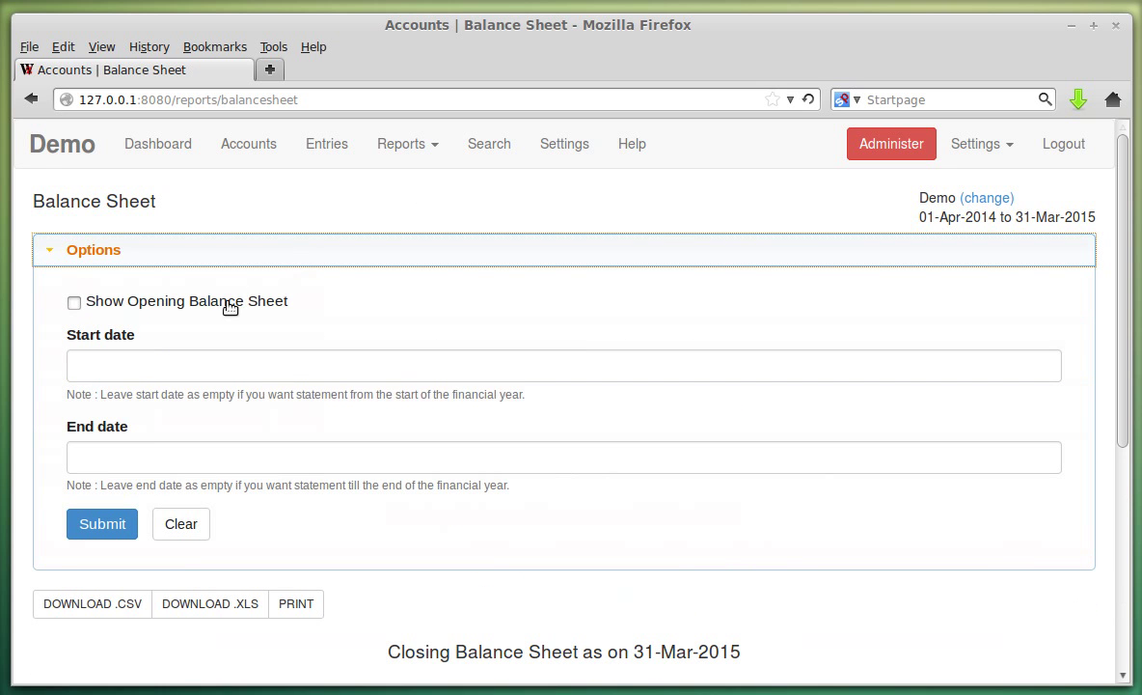
{"action": "left_click", "coordinate": [230, 307]}
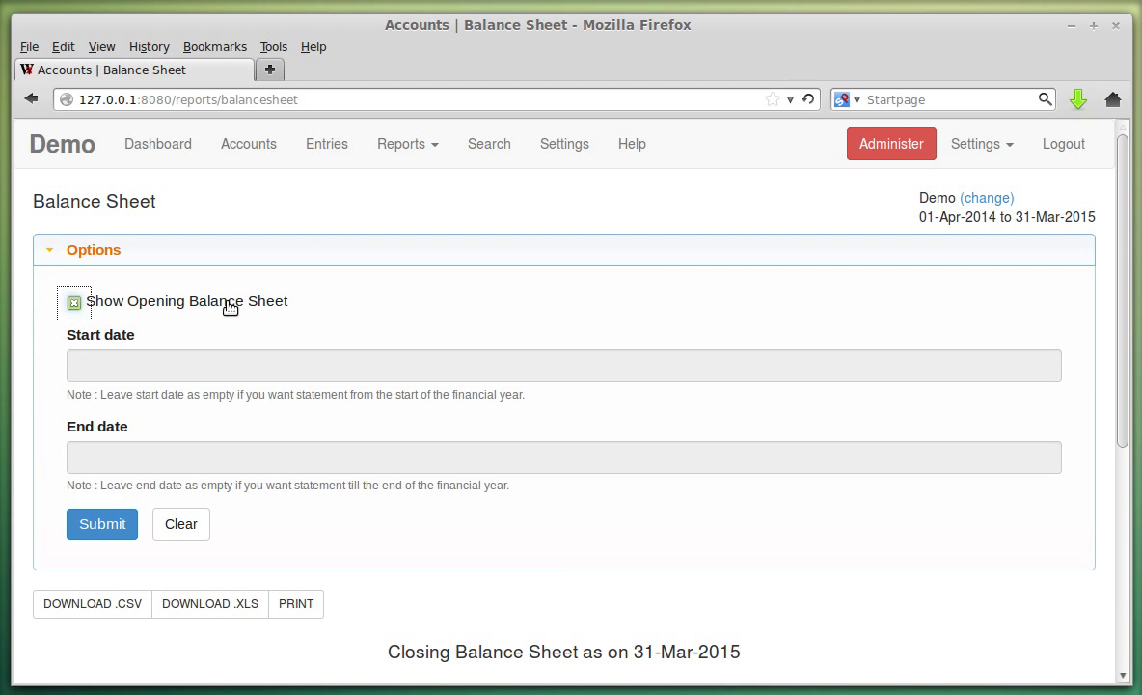
{"action": "left_click", "coordinate": [122, 523]}
{"action": "scroll", "coordinate": [622, 440], "scroll_direction": "down", "scroll_amount": 1}
{"action": "scroll", "coordinate": [621, 440], "scroll_direction": "down", "scroll_amount": 5}
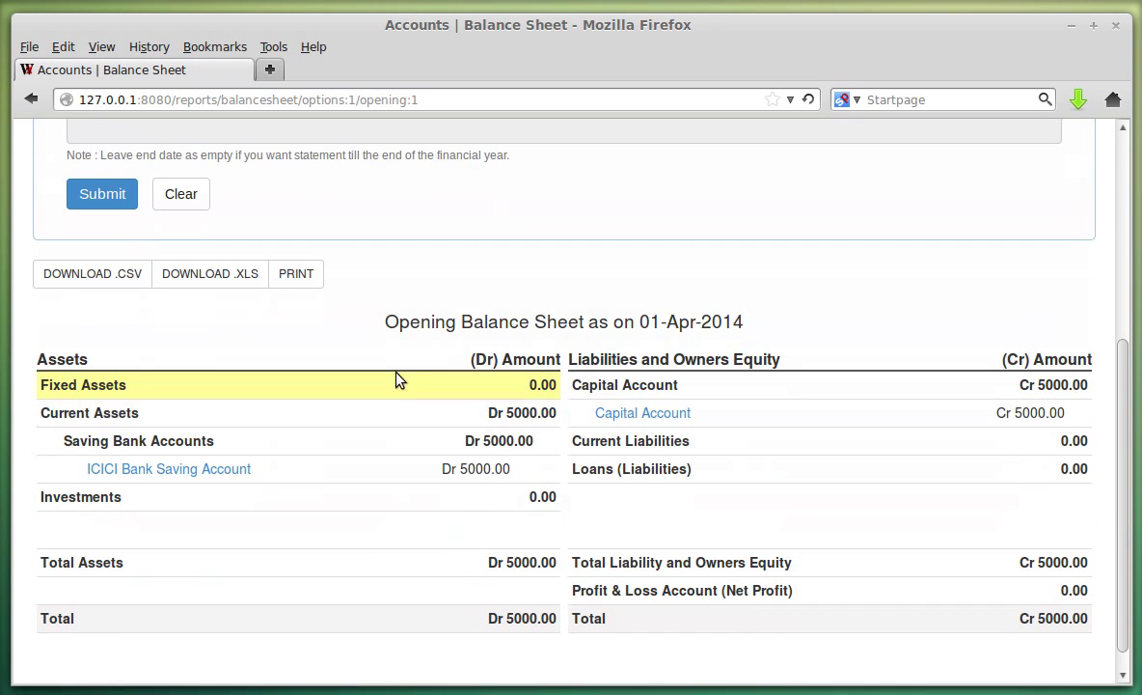
{"action": "scroll", "coordinate": [656, 422], "scroll_direction": "down", "scroll_amount": 1}
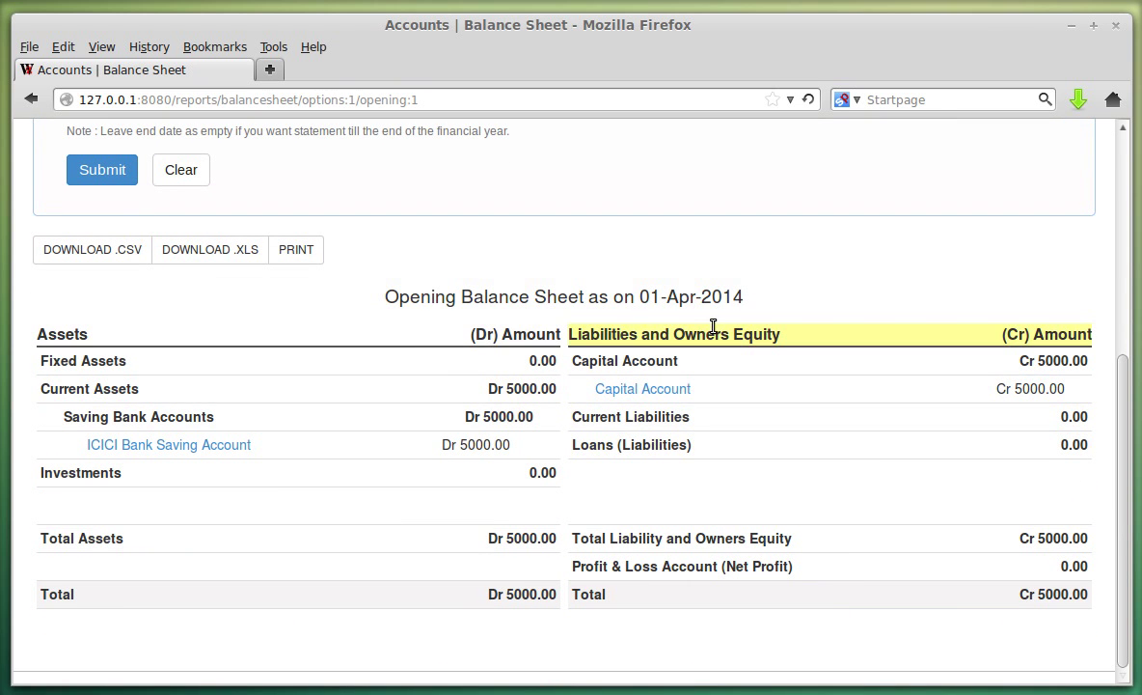
{"action": "scroll", "coordinate": [237, 395], "scroll_direction": "up", "scroll_amount": 4}
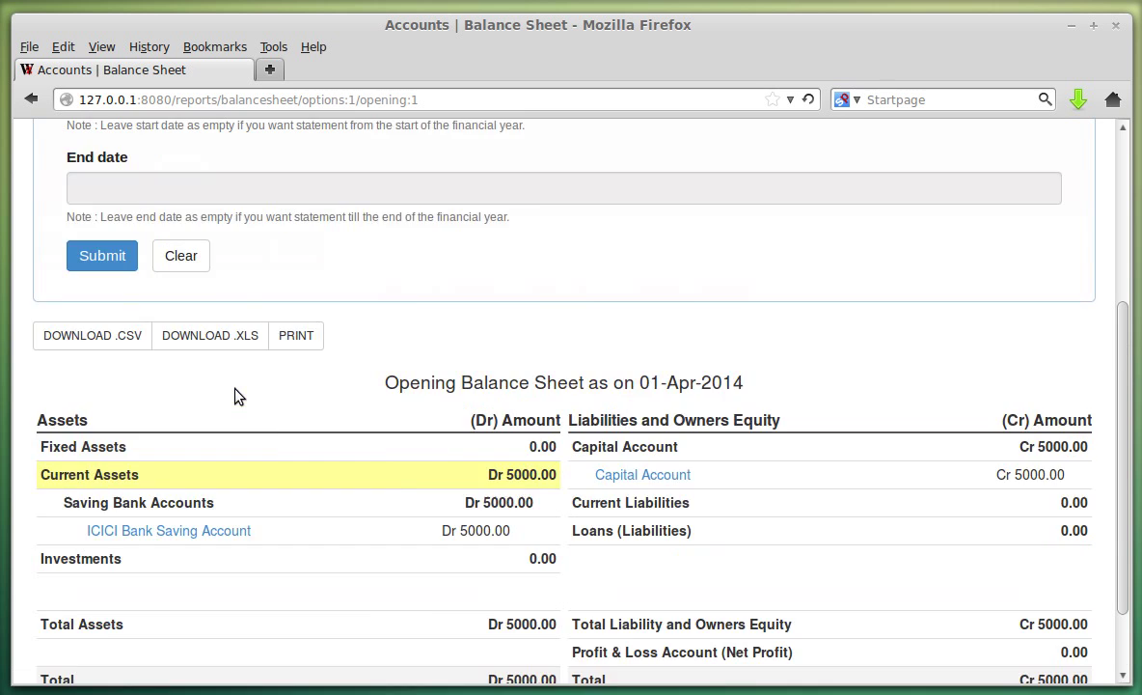
{"action": "left_click", "coordinate": [188, 172]}
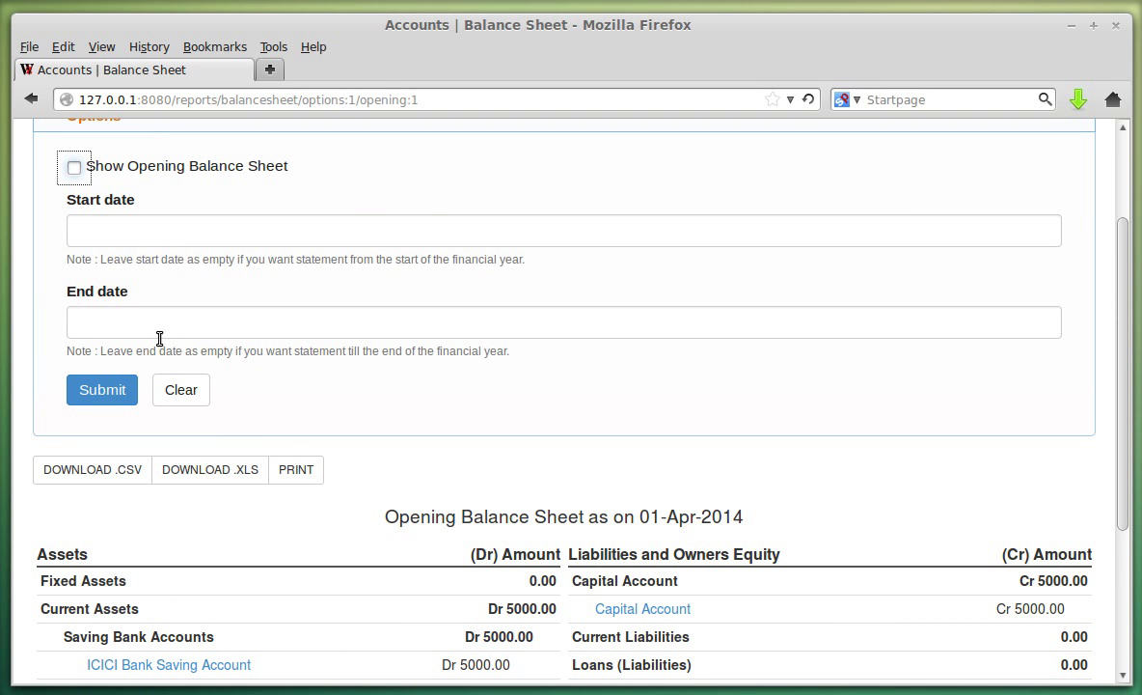
Generate the Balance Sheet with end date 30-Apr-2014 and review ICICI Bank Dr 35000.00 against Capital Cr 5000.00.
{"action": "left_click", "coordinate": [214, 321]}
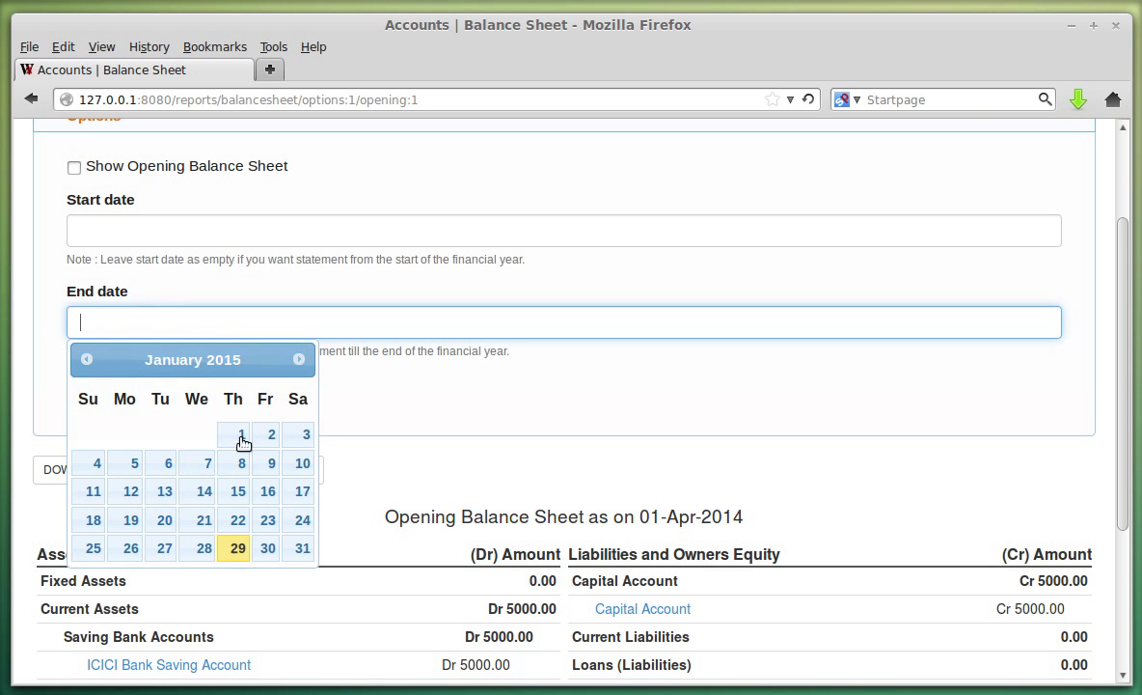
{"action": "left_click", "coordinate": [86, 359]}
{"action": "left_click", "coordinate": [86, 359]}
{"action": "left_click", "coordinate": [86, 359]}
{"action": "left_click", "coordinate": [86, 359]}
{"action": "left_click", "coordinate": [86, 359]}
{"action": "left_click", "coordinate": [86, 359]}
{"action": "left_click", "coordinate": [86, 359]}
{"action": "left_click", "coordinate": [86, 359]}
{"action": "left_click", "coordinate": [86, 359]}
{"action": "left_click", "coordinate": [202, 548]}
{"action": "left_click", "coordinate": [103, 389]}
{"action": "scroll", "coordinate": [651, 394], "scroll_direction": "down", "scroll_amount": 3}
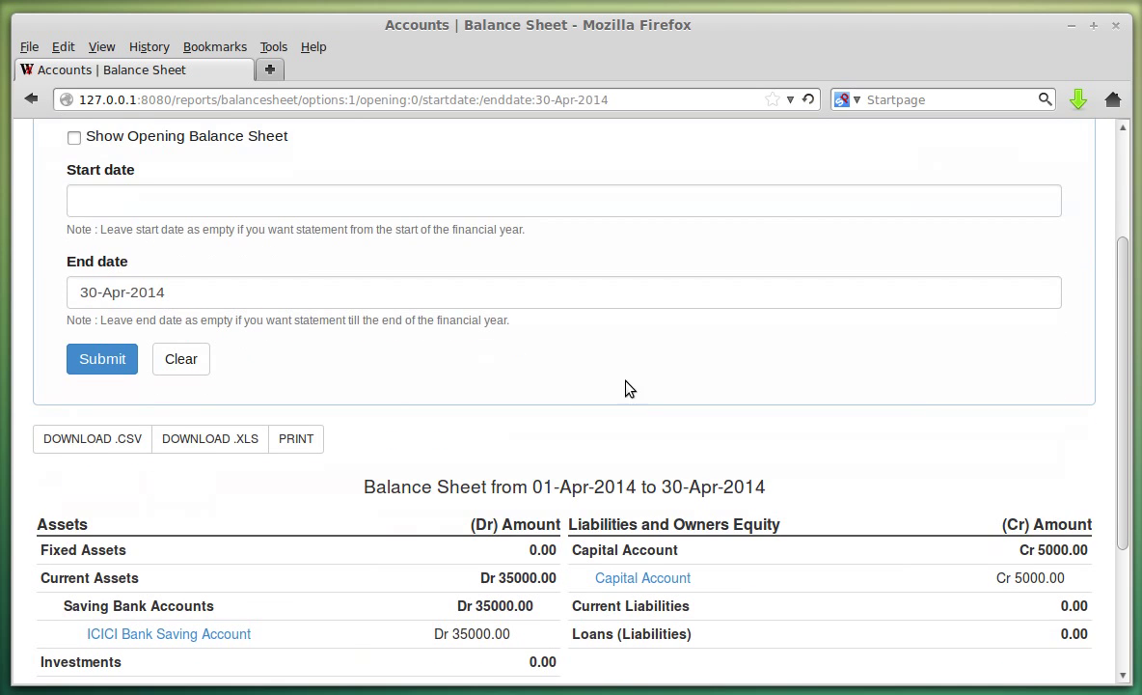
{"action": "scroll", "coordinate": [305, 278], "scroll_direction": "up", "scroll_amount": 2}
{"action": "scroll", "coordinate": [225, 319], "scroll_direction": "down", "scroll_amount": 2}
{"action": "scroll", "coordinate": [579, 357], "scroll_direction": "down", "scroll_amount": 3}
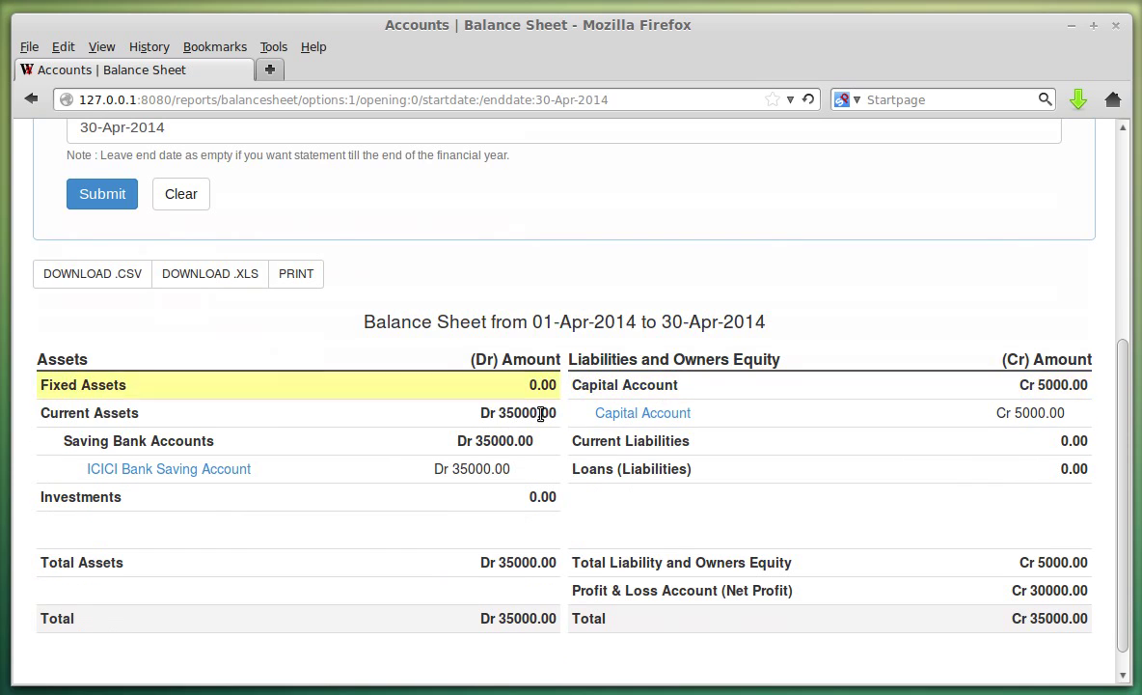
{"action": "scroll", "coordinate": [883, 497], "scroll_direction": "down", "scroll_amount": 1}
{"action": "scroll", "coordinate": [582, 538], "scroll_direction": "up", "scroll_amount": 4}
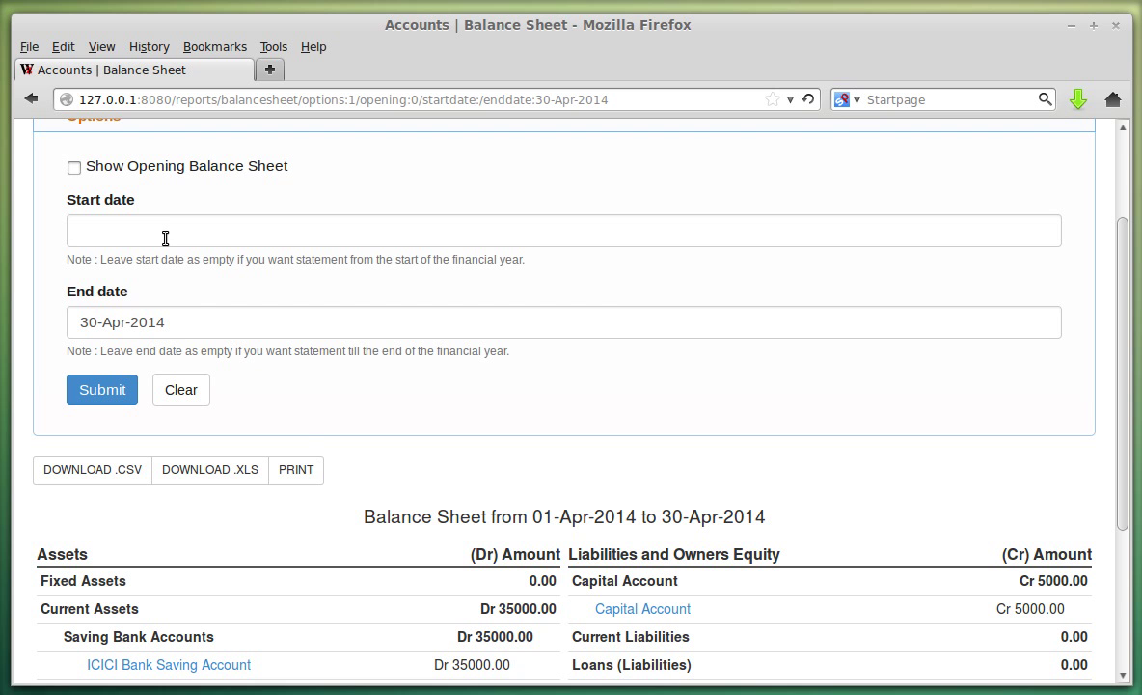
Page the Start date calendar back toward April 2014.
{"action": "left_click", "coordinate": [165, 238]}
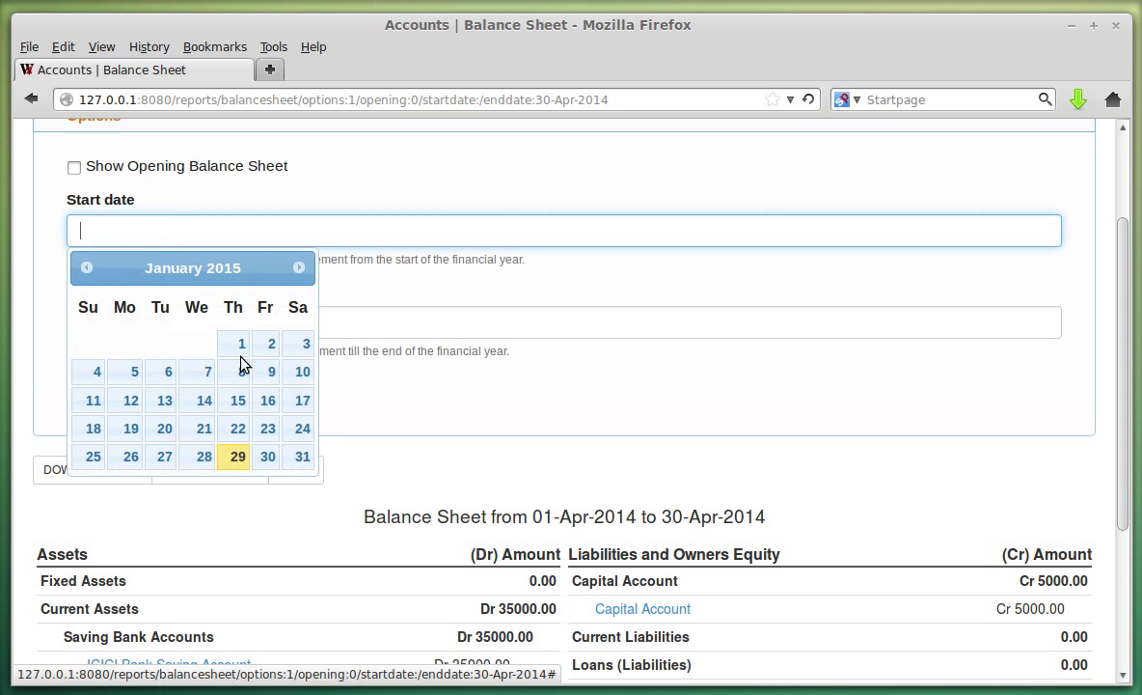
{"action": "left_click", "coordinate": [87, 270]}
{"action": "left_click", "coordinate": [88, 274]}
{"action": "left_click", "coordinate": [88, 274]}
{"action": "left_click", "coordinate": [88, 274]}
{"action": "left_click", "coordinate": [87, 273]}
{"action": "left_click", "coordinate": [88, 274]}
{"action": "left_click", "coordinate": [88, 274]}
{"action": "left_click", "coordinate": [88, 274]}
Regenerate the Balance Sheet for 01-Apr-2014 to 30-Apr-2014 and inspect the 0.00 capital amount.
{"action": "left_click", "coordinate": [86, 267]}
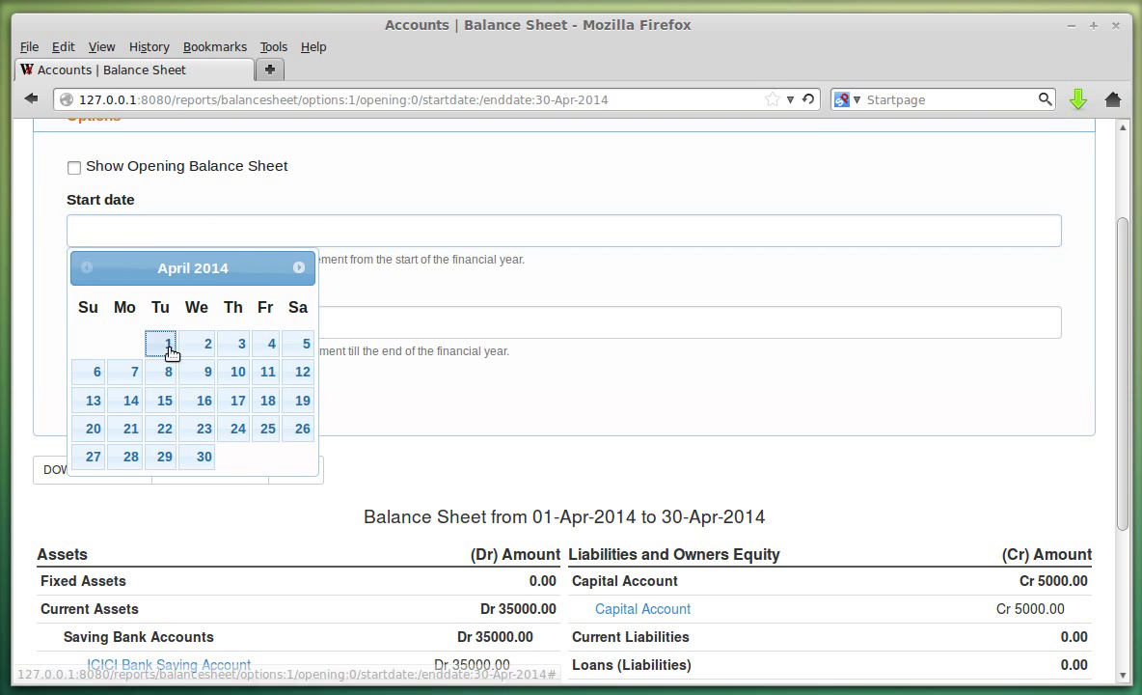
{"action": "left_click", "coordinate": [166, 343]}
{"action": "left_click", "coordinate": [118, 392]}
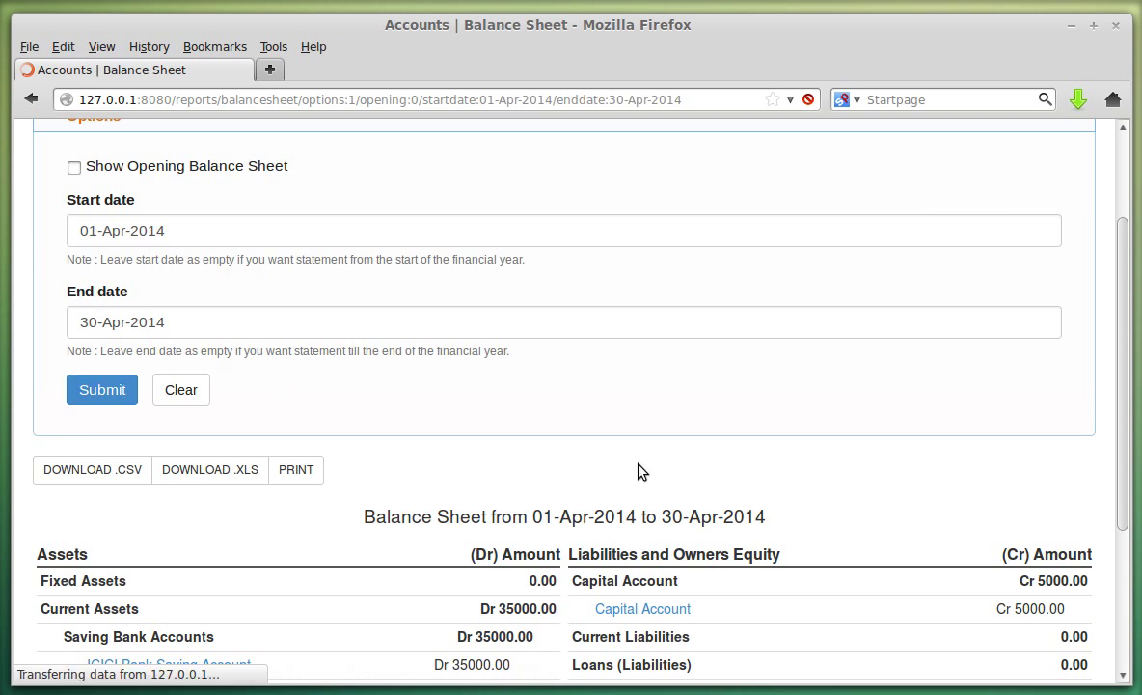
{"action": "scroll", "coordinate": [678, 441], "scroll_direction": "down", "scroll_amount": 3}
{"action": "scroll", "coordinate": [678, 445], "scroll_direction": "down", "scroll_amount": 3}
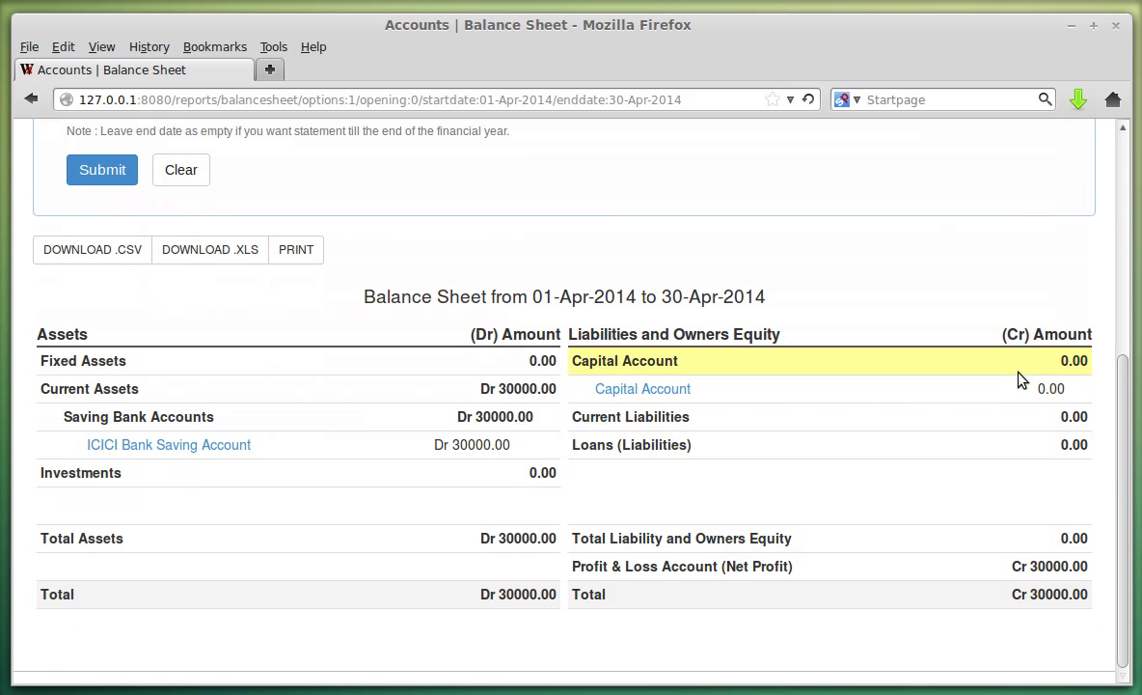
{"action": "left_click_drag", "start_coordinate": [1028, 388], "coordinate": [1067, 389]}
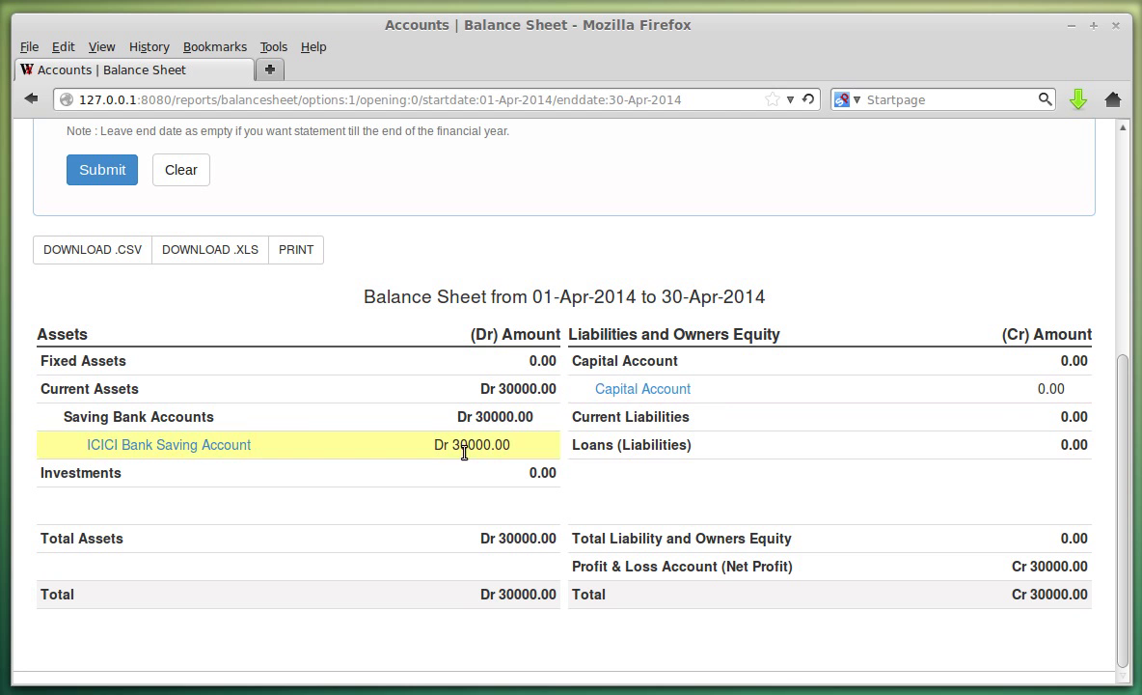
{"action": "scroll", "coordinate": [289, 280], "scroll_direction": "up", "scroll_amount": 3}
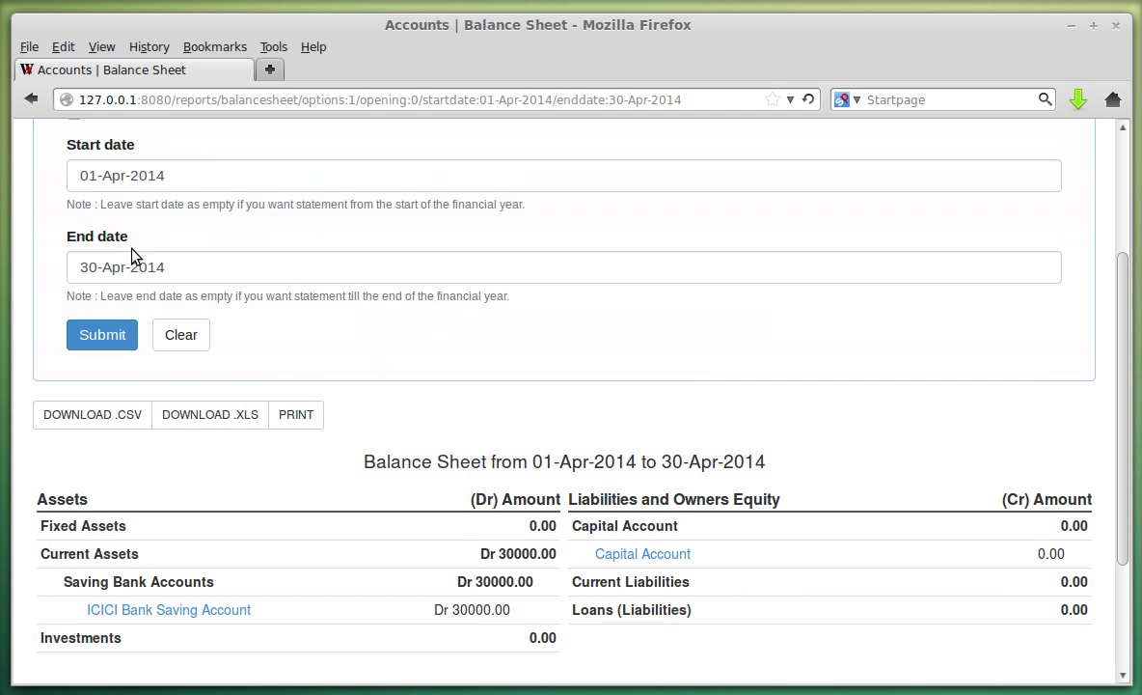
{"action": "scroll", "coordinate": [165, 185], "scroll_direction": "up", "scroll_amount": 3}
Clear the start date and regenerate the Balance Sheet up to 30-Apr-2014.
{"action": "left_click", "coordinate": [235, 344]}
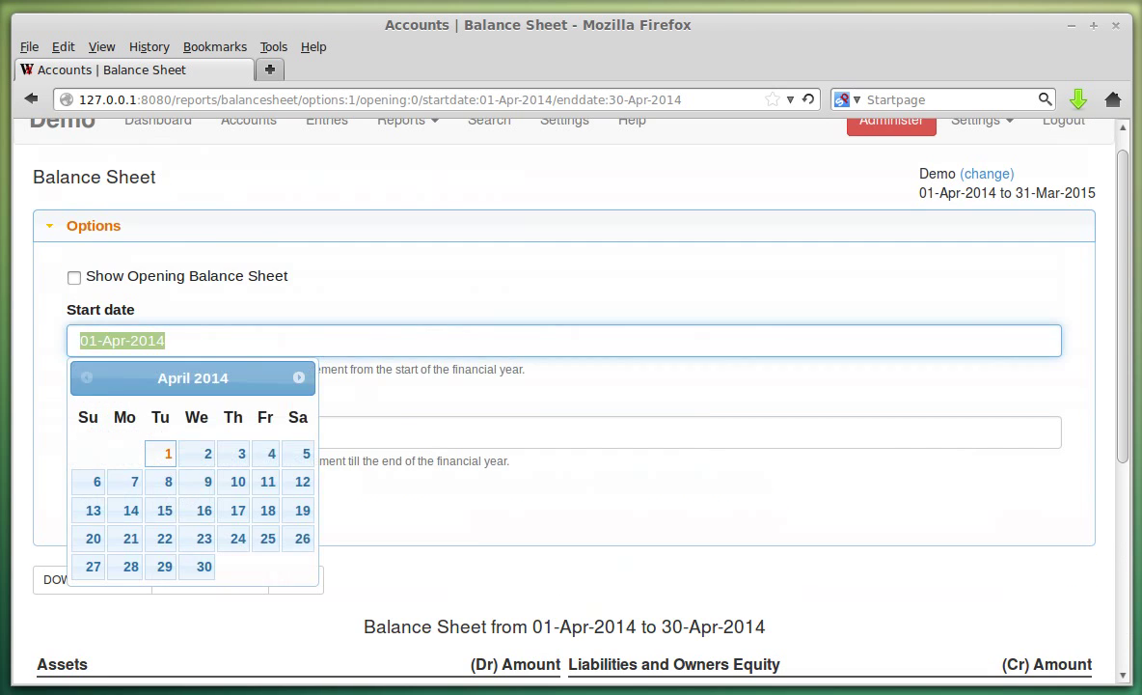
{"action": "key", "text": "BackSpace"}
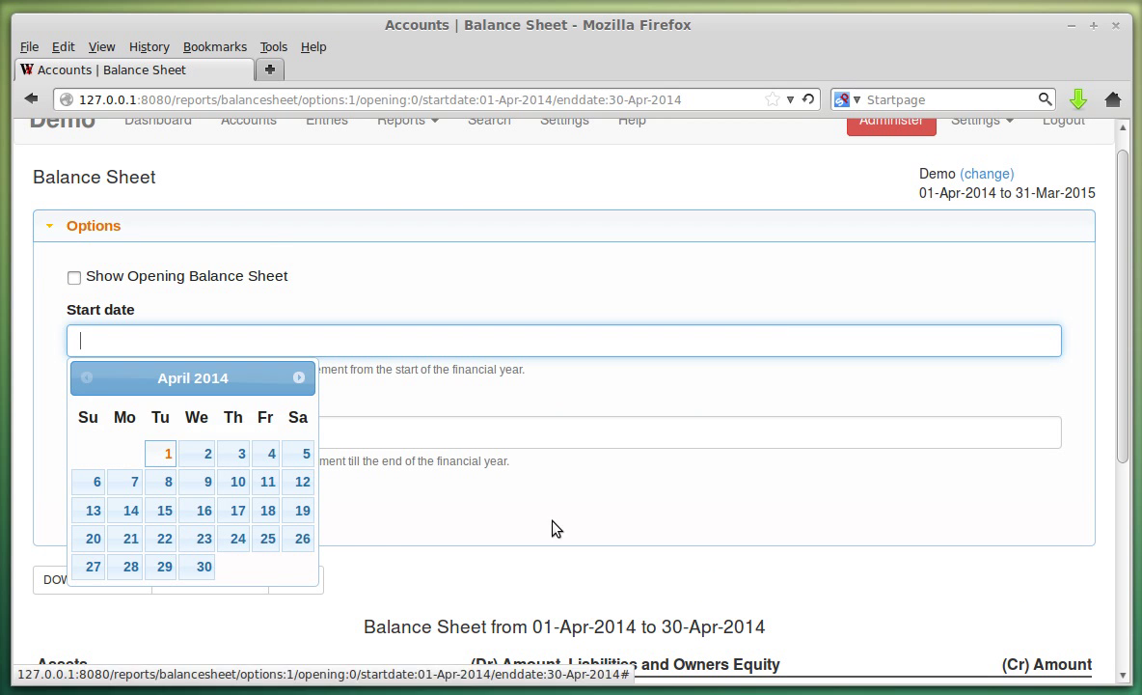
{"action": "left_click", "coordinate": [551, 525]}
{"action": "left_click", "coordinate": [139, 502]}
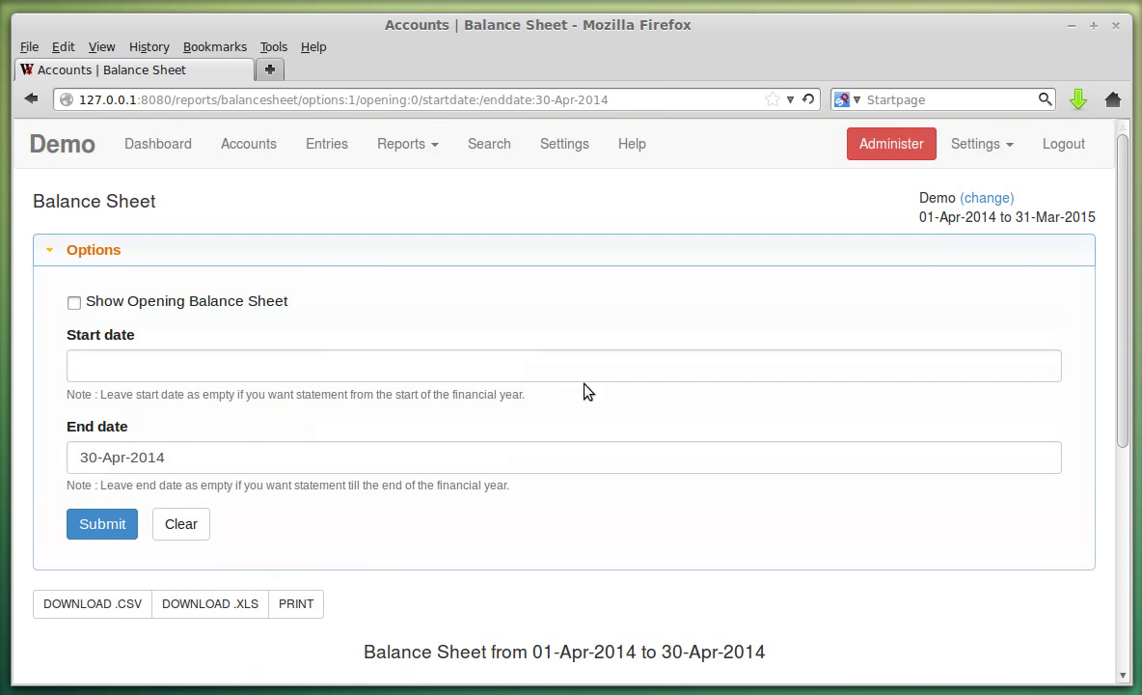
{"action": "scroll", "coordinate": [560, 401], "scroll_direction": "down", "scroll_amount": 4}
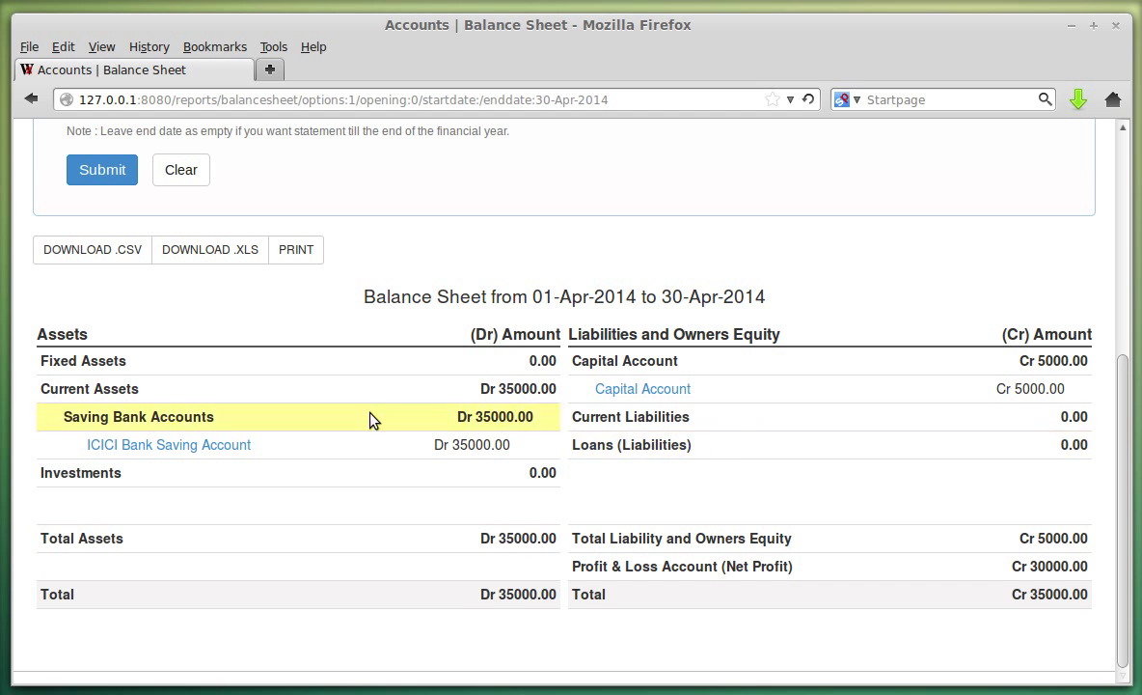
{"action": "scroll", "coordinate": [306, 439], "scroll_direction": "up", "scroll_amount": 3}
{"action": "scroll", "coordinate": [382, 393], "scroll_direction": "up", "scroll_amount": 3}
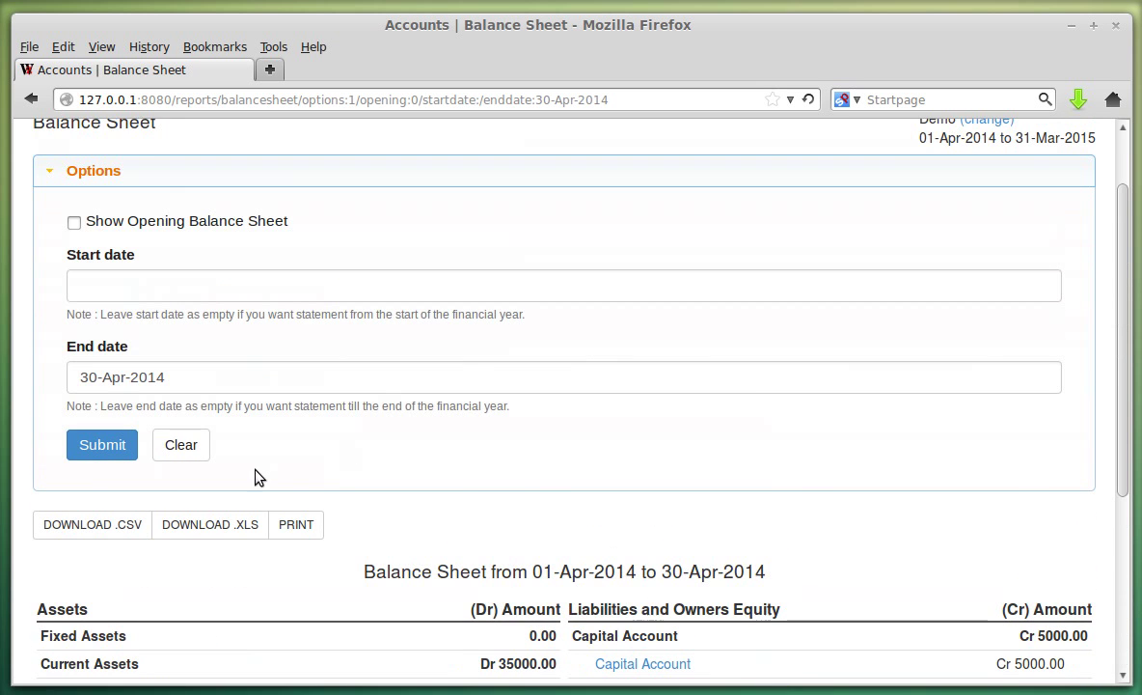
Reset to the closing Balance Sheet as on 31-Mar-2015 (Dr/Cr 55000.00) and preview its printable version.
{"action": "left_click", "coordinate": [188, 447]}
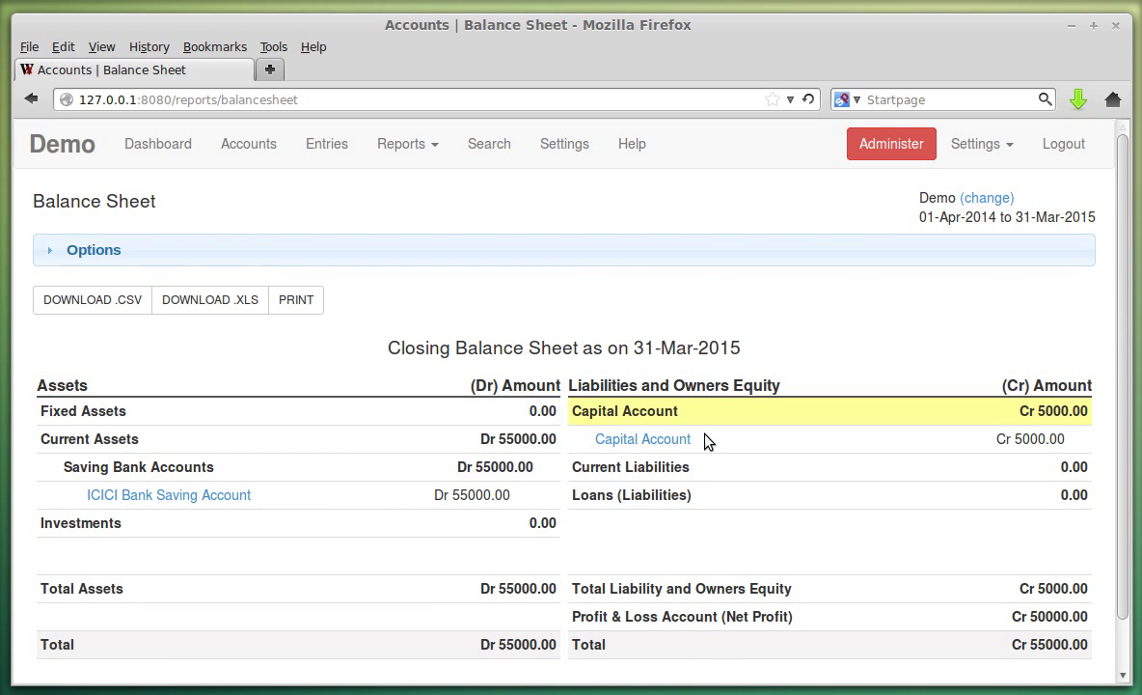
{"action": "scroll", "coordinate": [763, 396], "scroll_direction": "down", "scroll_amount": 1}
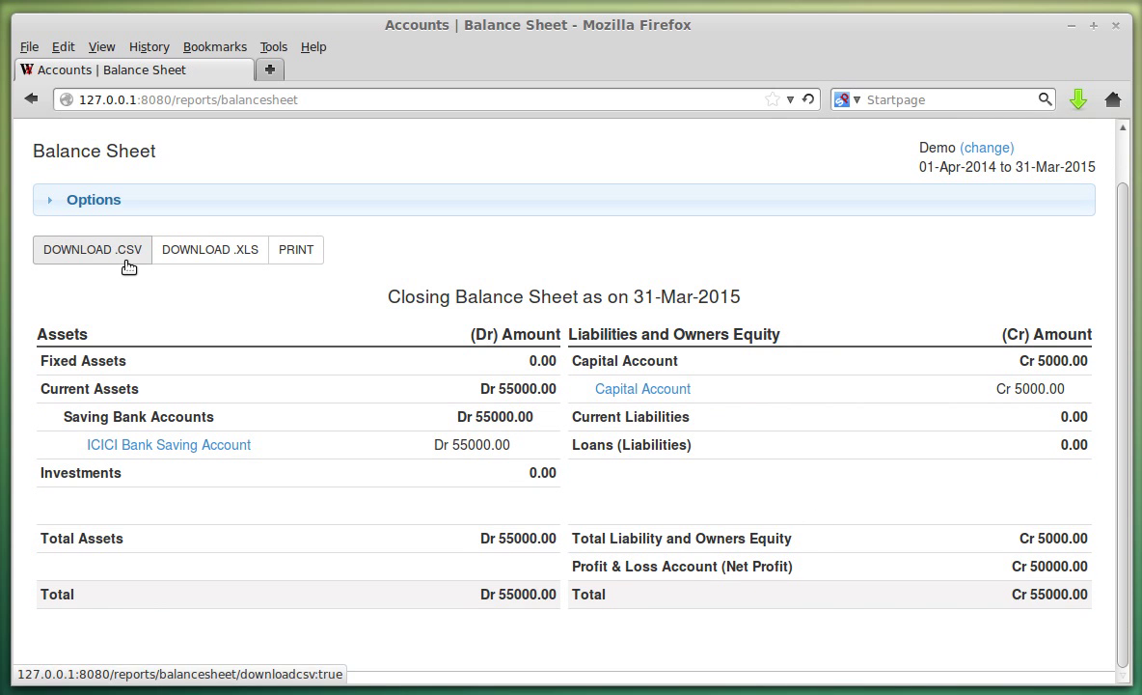
{"action": "left_click", "coordinate": [299, 249]}
{"action": "left_click_drag", "start_coordinate": [341, 87], "coordinate": [559, 117]}
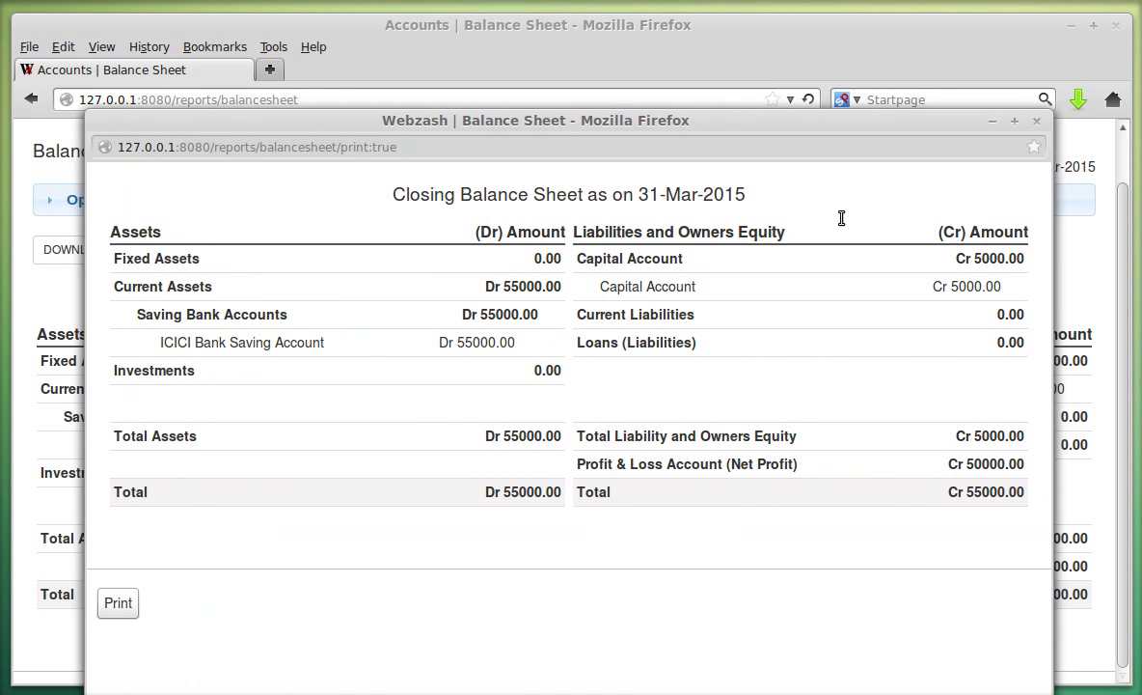
{"action": "left_click", "coordinate": [1038, 125]}
{"action": "scroll", "coordinate": [637, 439], "scroll_direction": "up", "scroll_amount": 1}
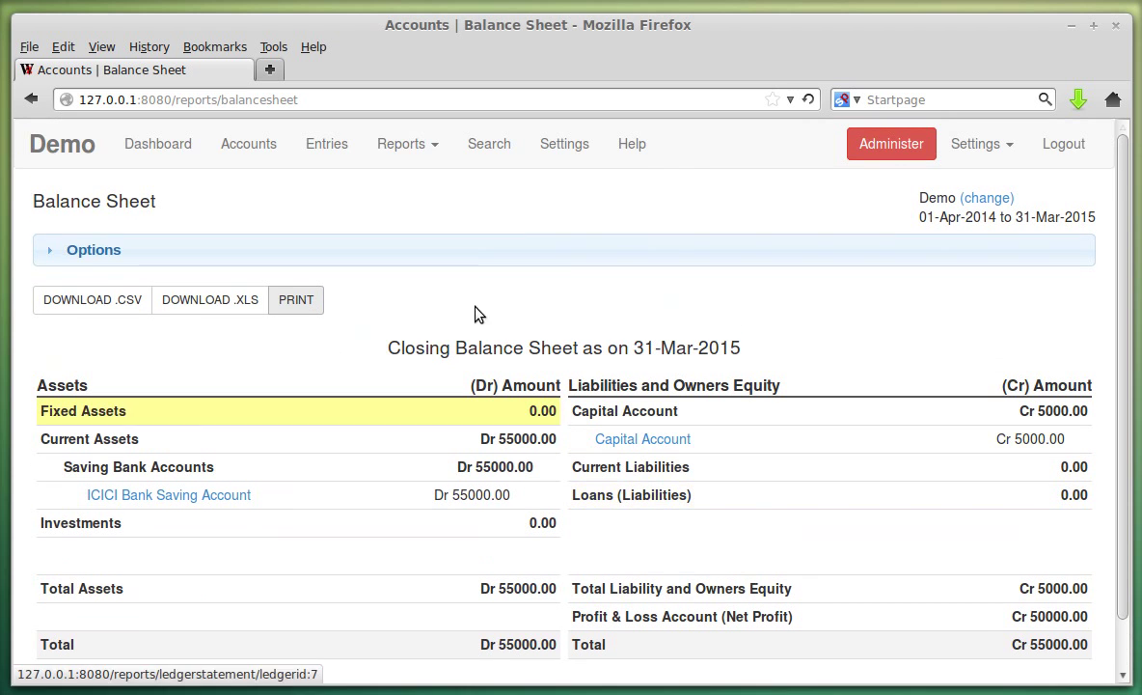
{"action": "left_click", "coordinate": [418, 159]}
Open the Trial Balance report for 01-Apr-2014 to 31-Mar-2015.
{"action": "left_click", "coordinate": [422, 213]}
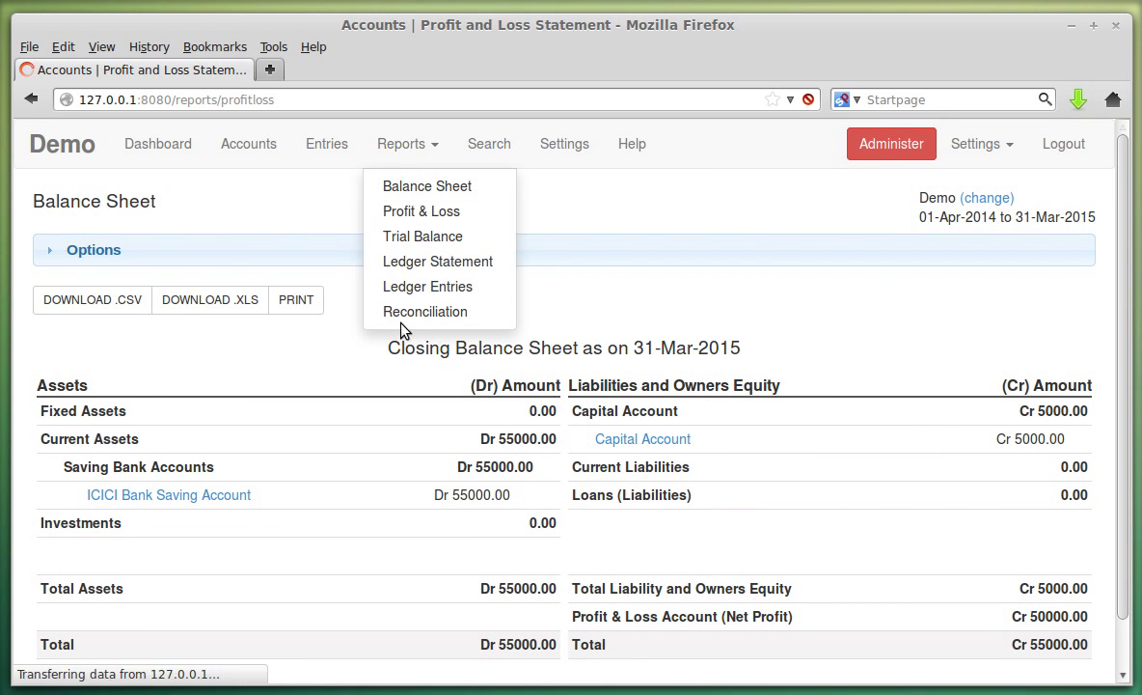
{"action": "left_click", "coordinate": [155, 254]}
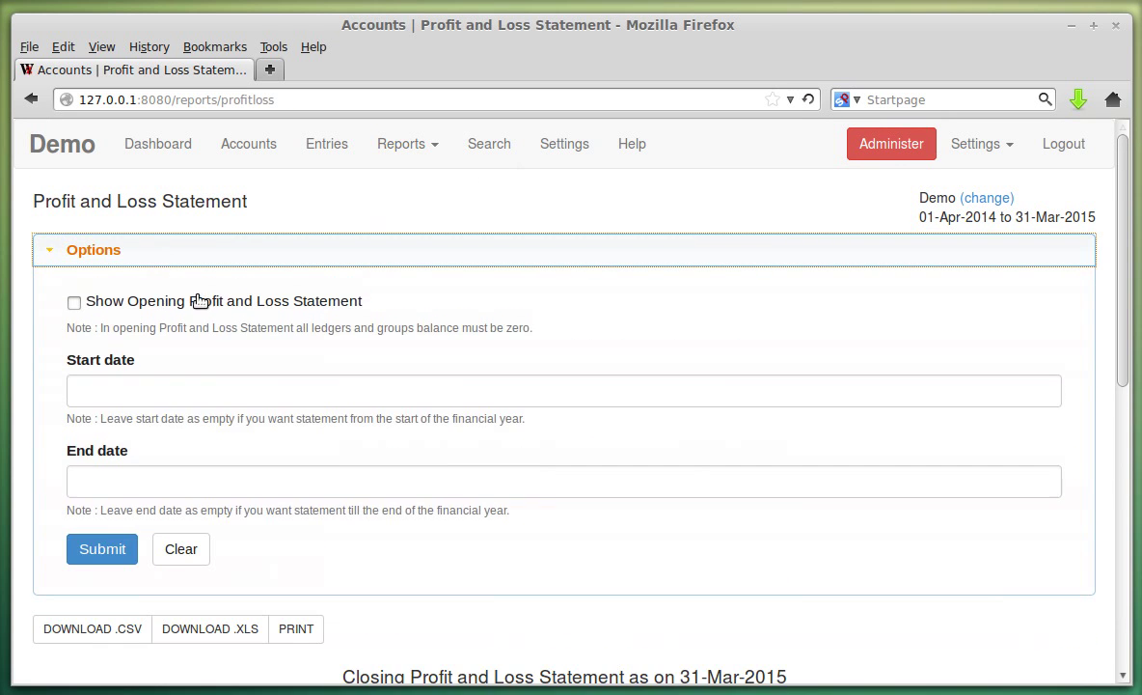
{"action": "left_click", "coordinate": [299, 260]}
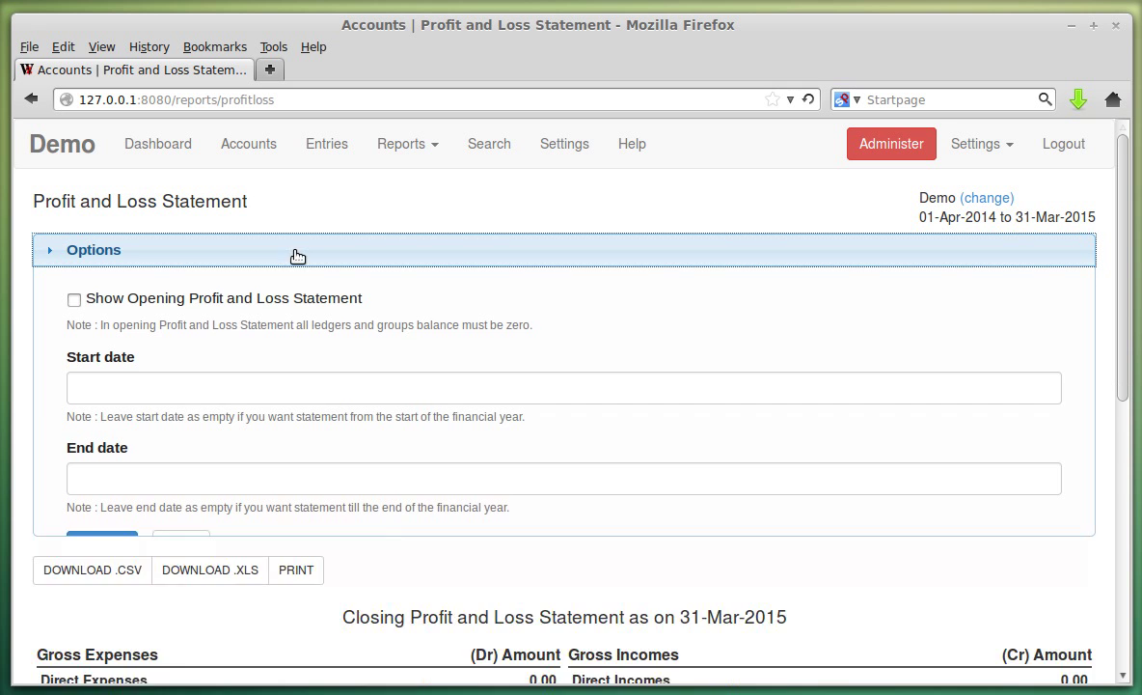
{"action": "left_click", "coordinate": [410, 145]}
{"action": "left_click", "coordinate": [435, 238]}
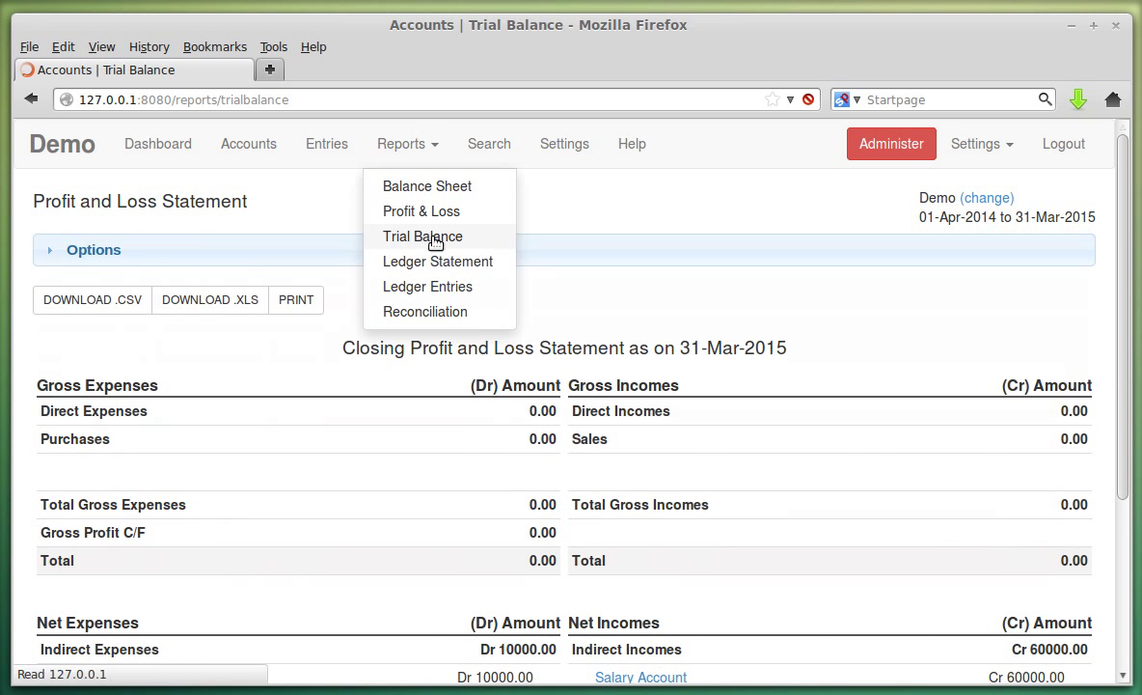
{"action": "scroll", "coordinate": [439, 237], "scroll_direction": "down", "scroll_amount": 2}
{"action": "scroll", "coordinate": [594, 377], "scroll_direction": "down", "scroll_amount": 4}
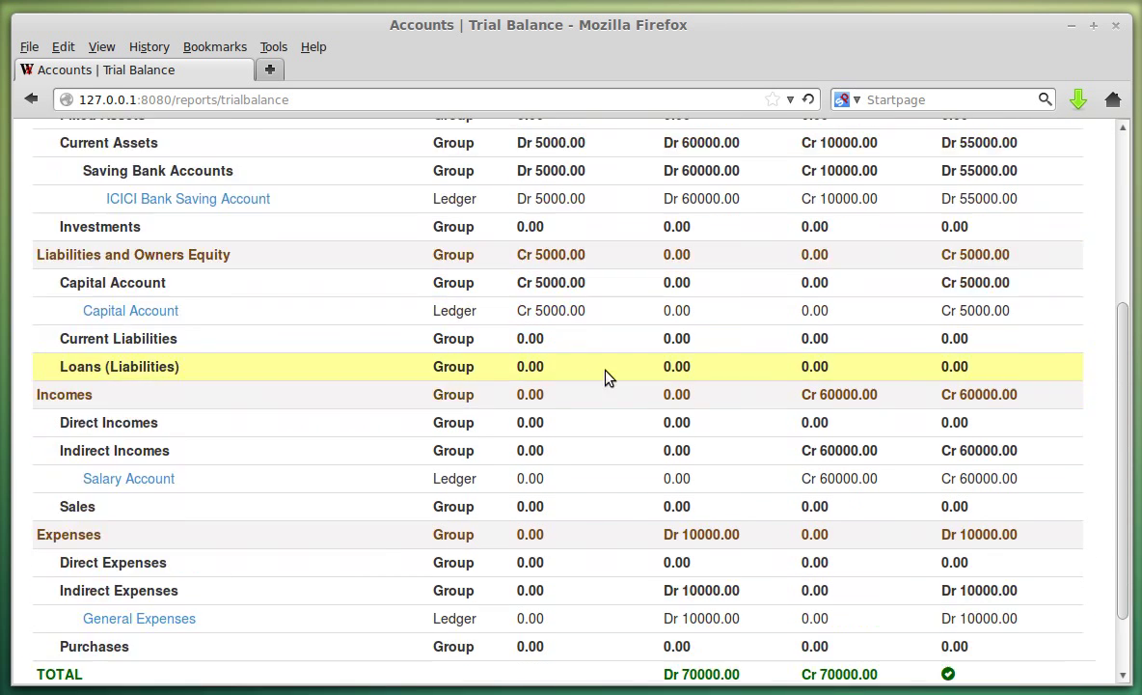
{"action": "scroll", "coordinate": [739, 489], "scroll_direction": "up", "scroll_amount": 6}
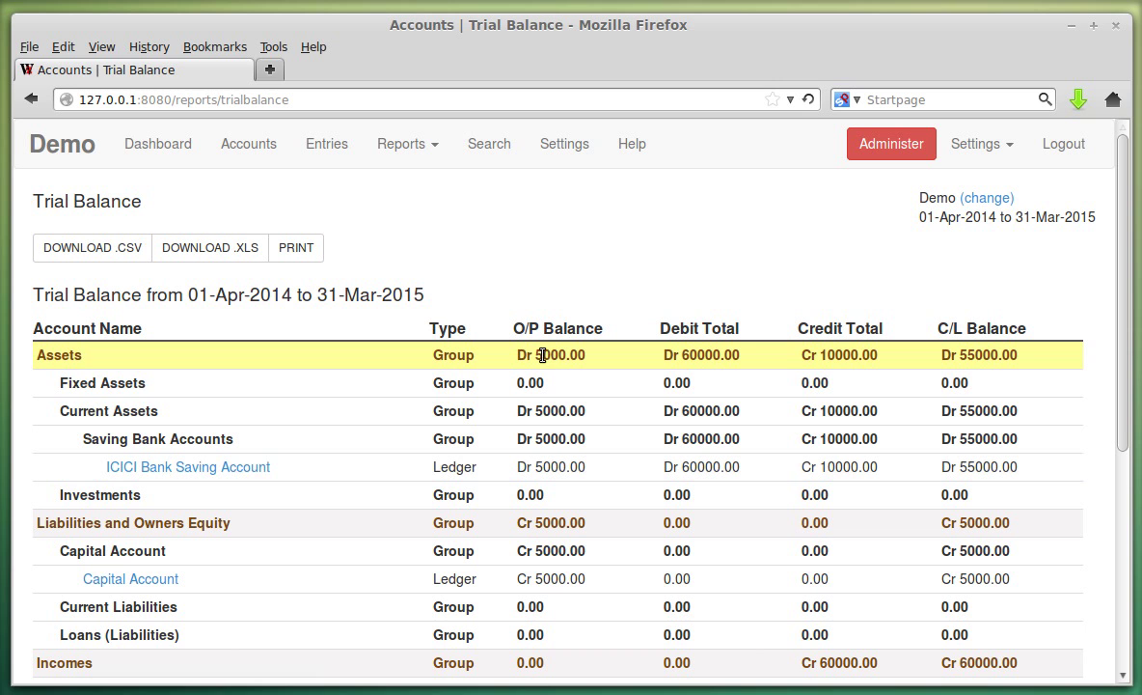
Check the Assets figures (60000, 10000, 55000) and the Dr and Cr grand totals of 70000.00.
{"action": "double_click", "coordinate": [703, 355]}
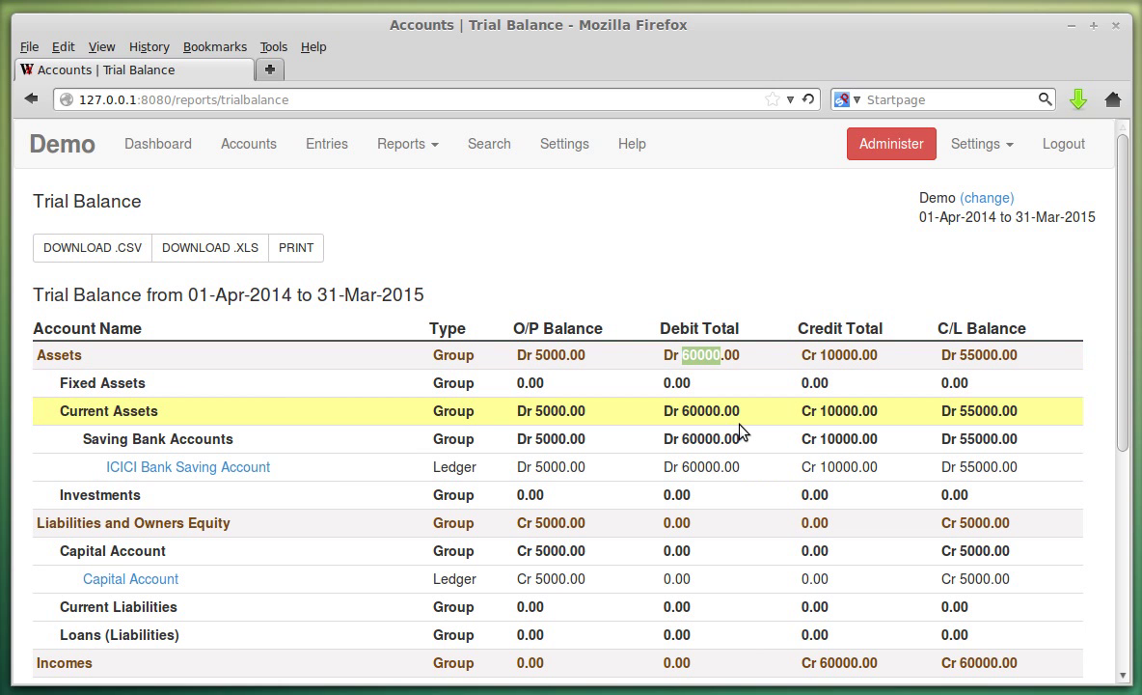
{"action": "double_click", "coordinate": [838, 355]}
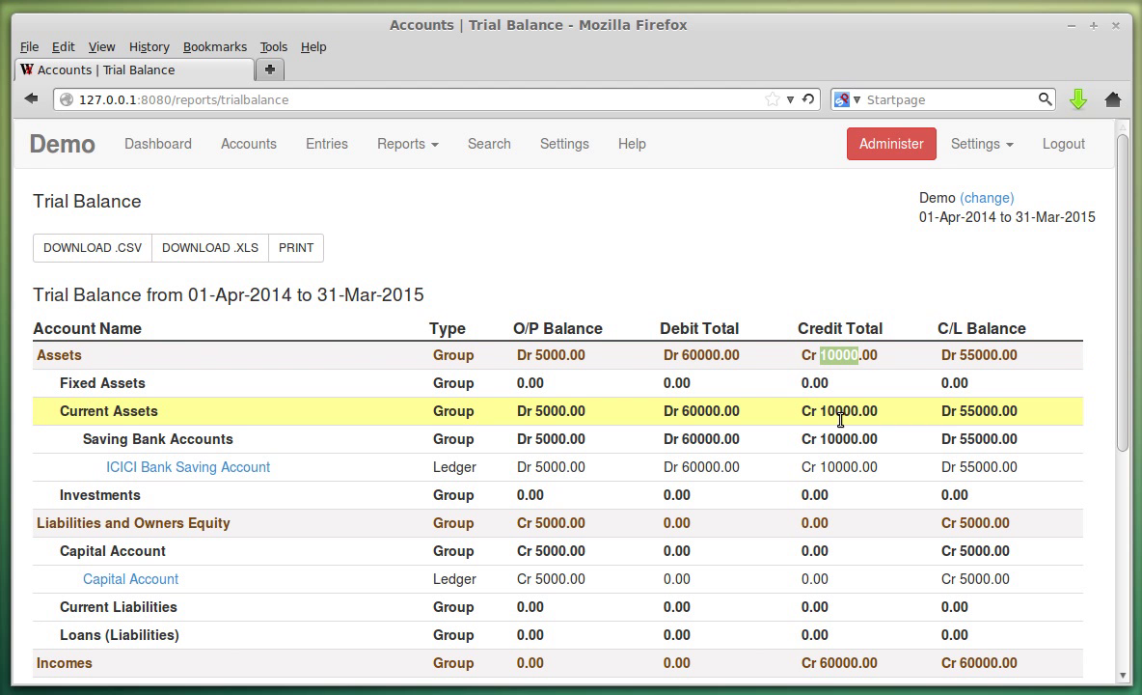
{"action": "double_click", "coordinate": [980, 355]}
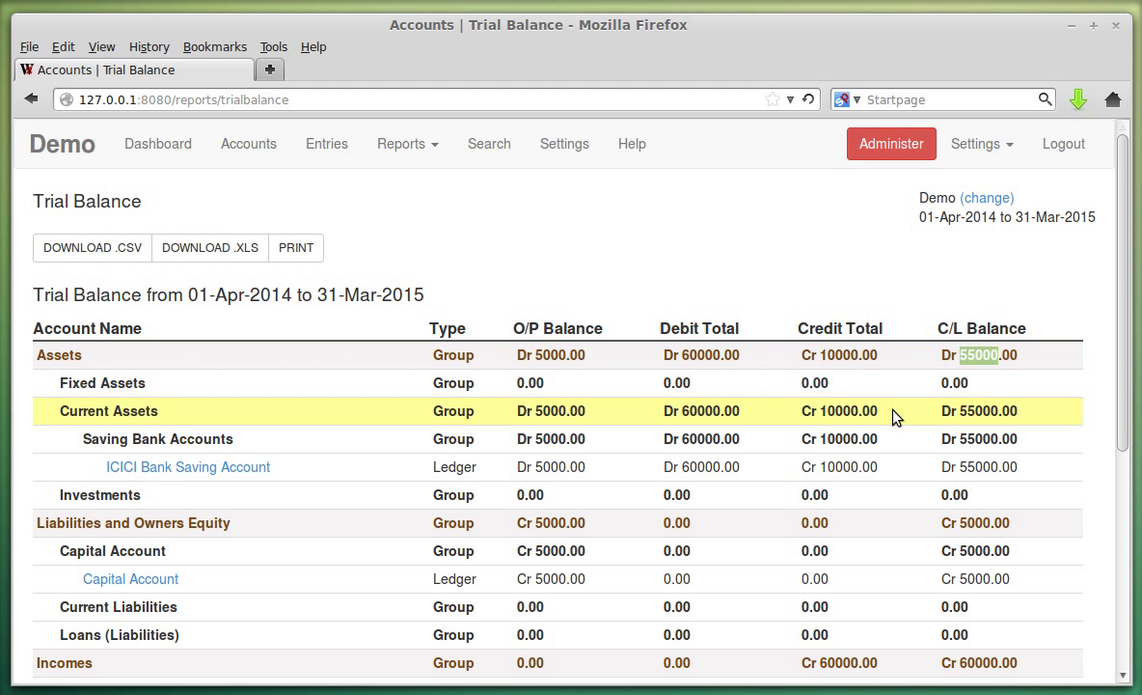
{"action": "scroll", "coordinate": [896, 415], "scroll_direction": "down", "scroll_amount": 2}
{"action": "scroll", "coordinate": [895, 415], "scroll_direction": "down", "scroll_amount": 5}
{"action": "scroll", "coordinate": [706, 453], "scroll_direction": "up", "scroll_amount": 4}
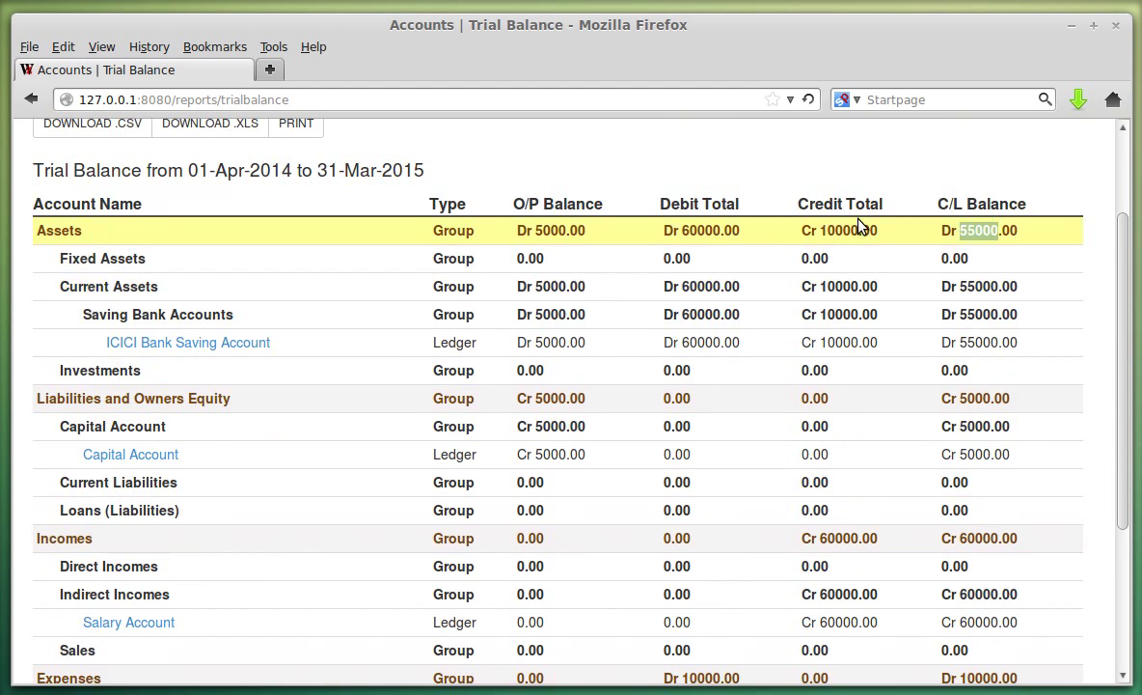
{"action": "scroll", "coordinate": [832, 224], "scroll_direction": "down", "scroll_amount": 4}
{"action": "double_click", "coordinate": [704, 598]}
{"action": "double_click", "coordinate": [838, 598]}
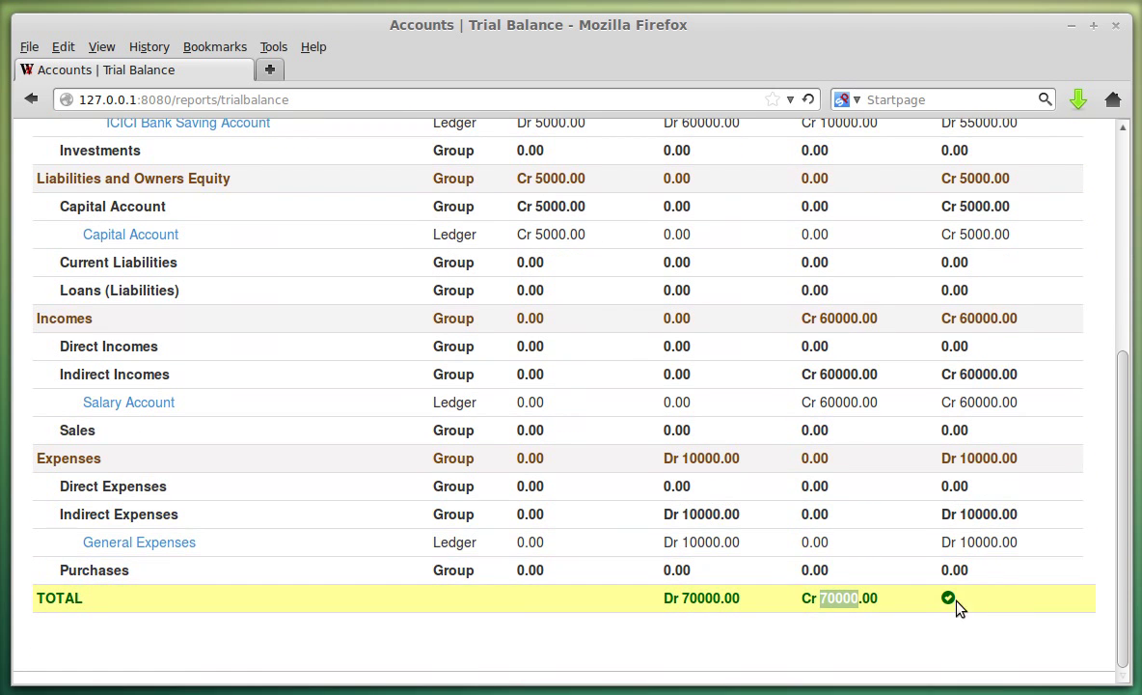
{"action": "scroll", "coordinate": [367, 468], "scroll_direction": "up", "scroll_amount": 7}
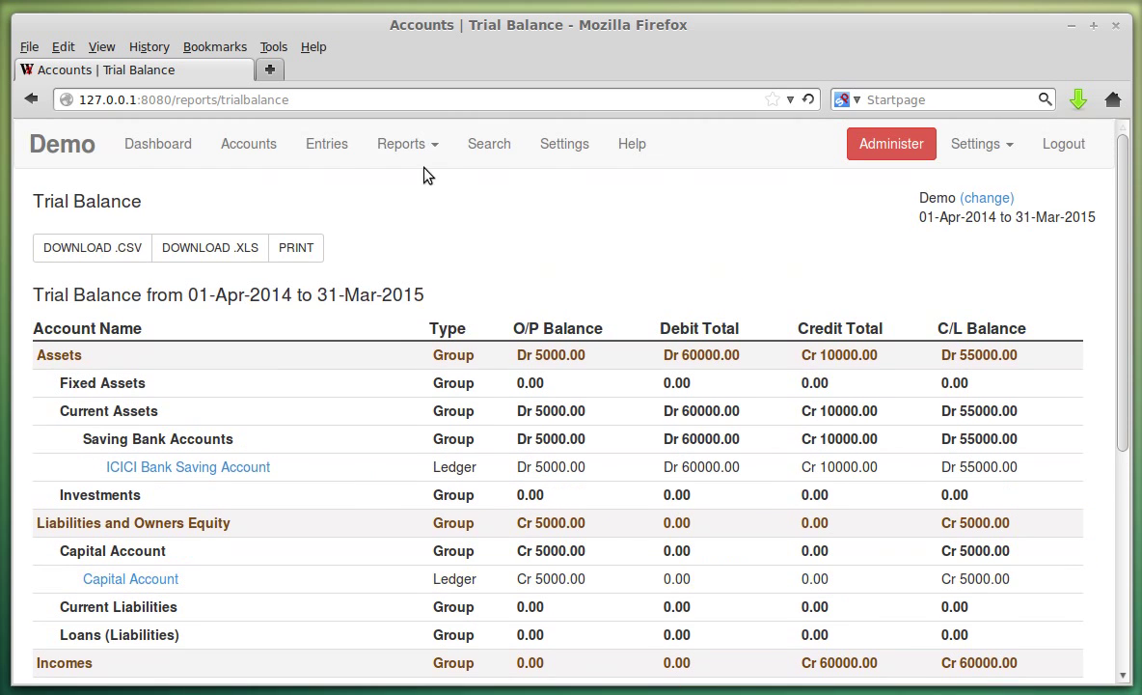
{"action": "left_click", "coordinate": [401, 143]}
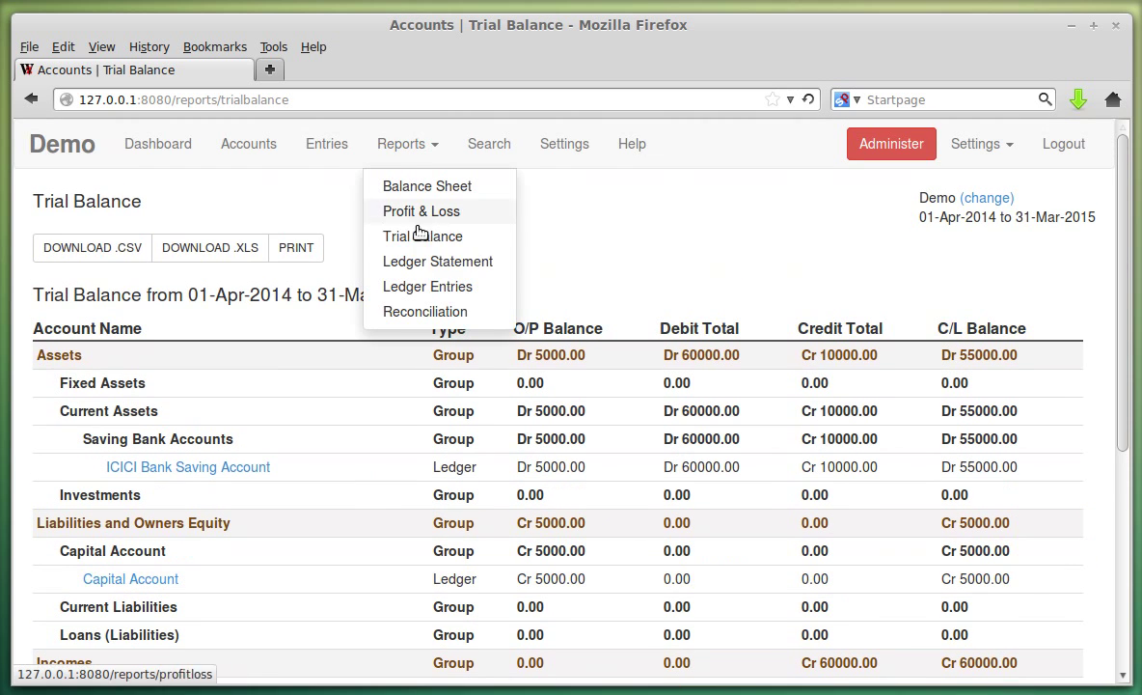
Generate the Ledger Statement for ICICI Bank Saving Account.
{"action": "left_click", "coordinate": [433, 274]}
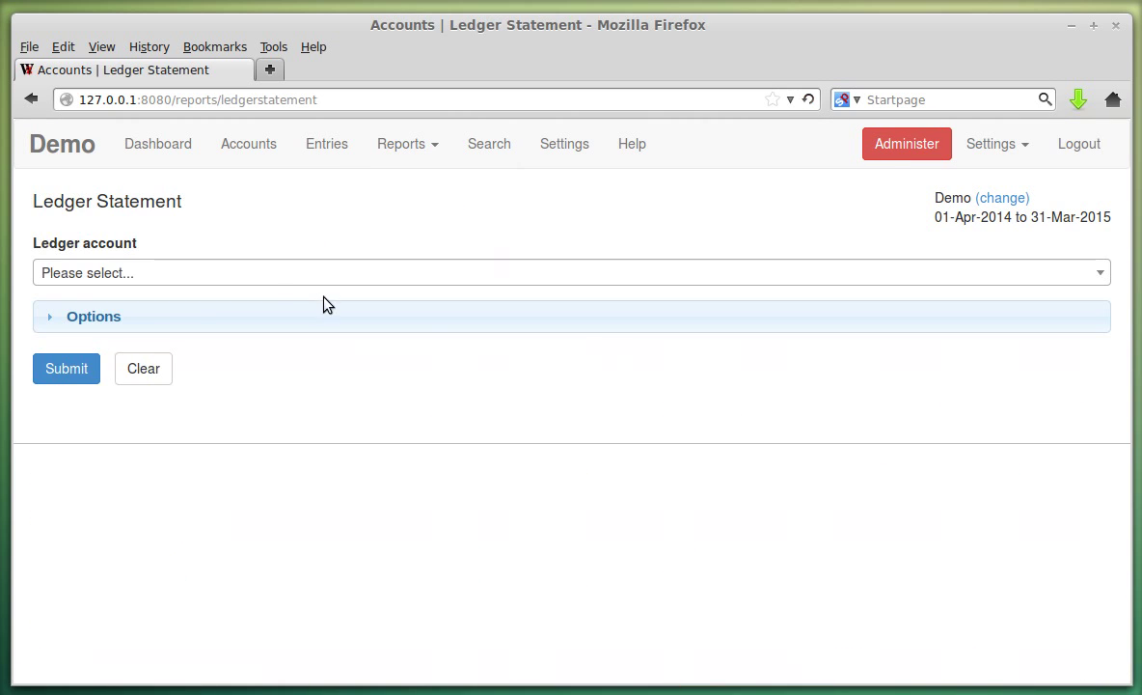
{"action": "left_click", "coordinate": [263, 281]}
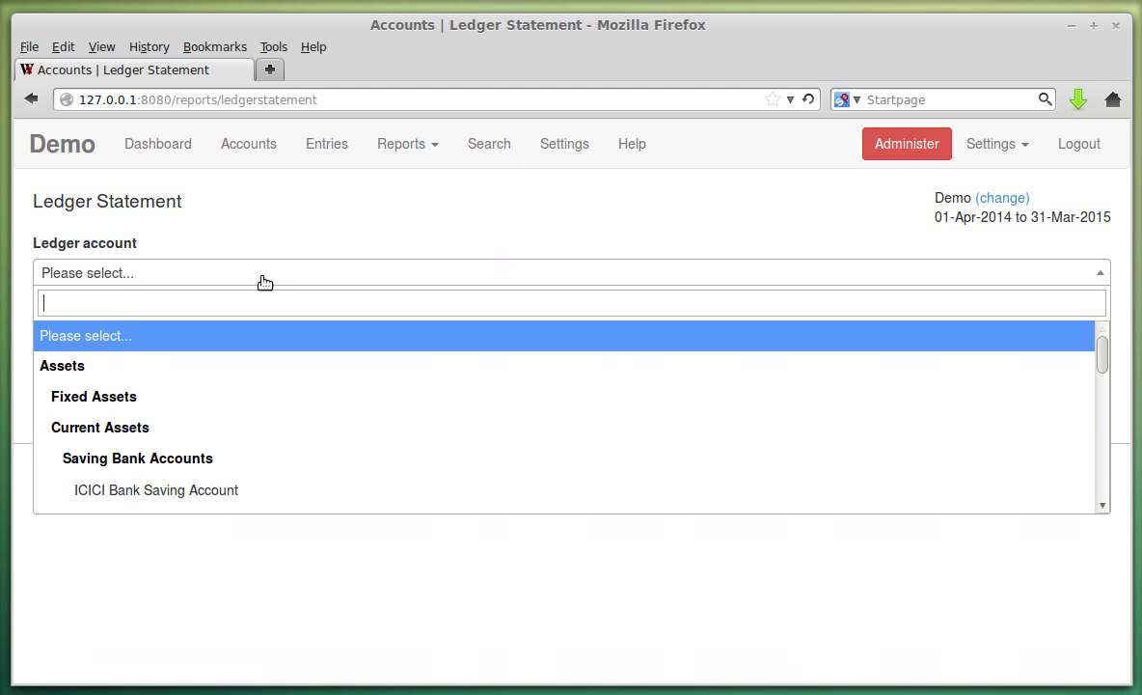
{"action": "left_click", "coordinate": [270, 489]}
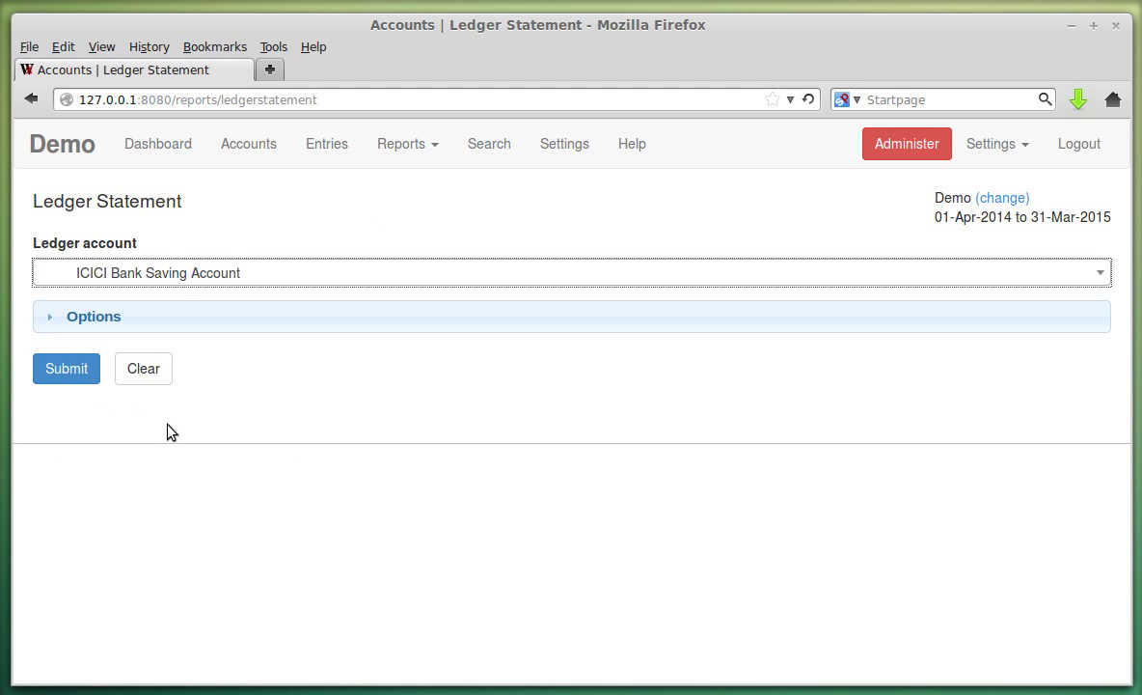
{"action": "left_click", "coordinate": [89, 374]}
{"action": "scroll", "coordinate": [551, 428], "scroll_direction": "down", "scroll_amount": 5}
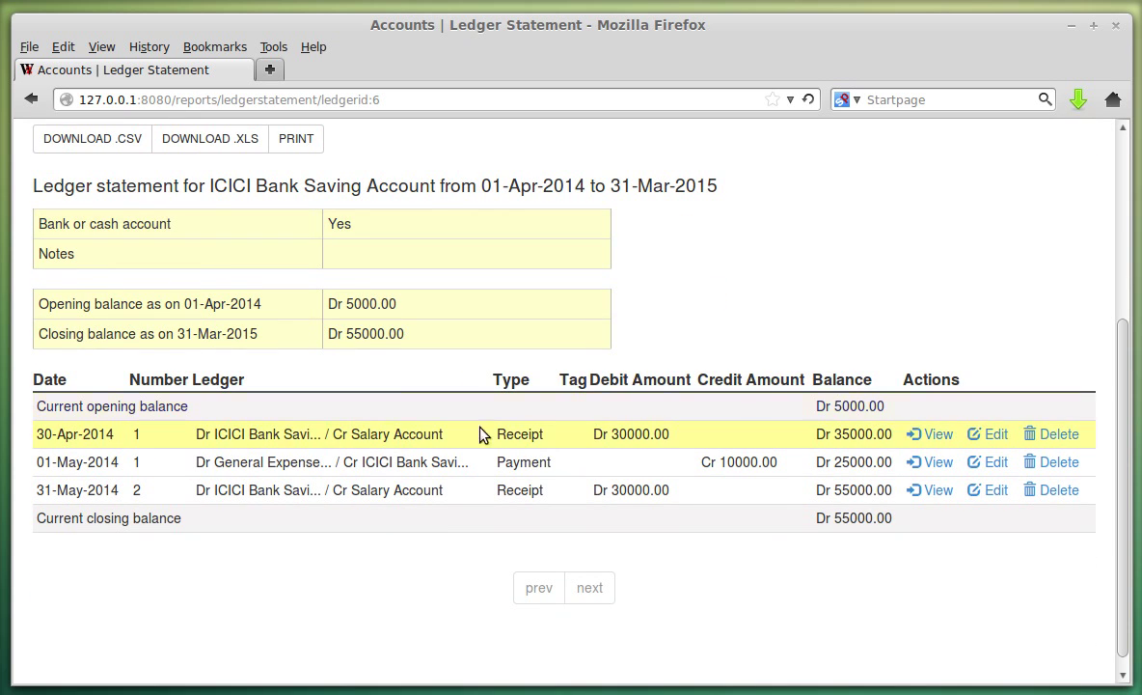
Highlight the running balances 35000, 25000 and 55000, and the 55000 closing balance.
{"action": "double_click", "coordinate": [848, 435]}
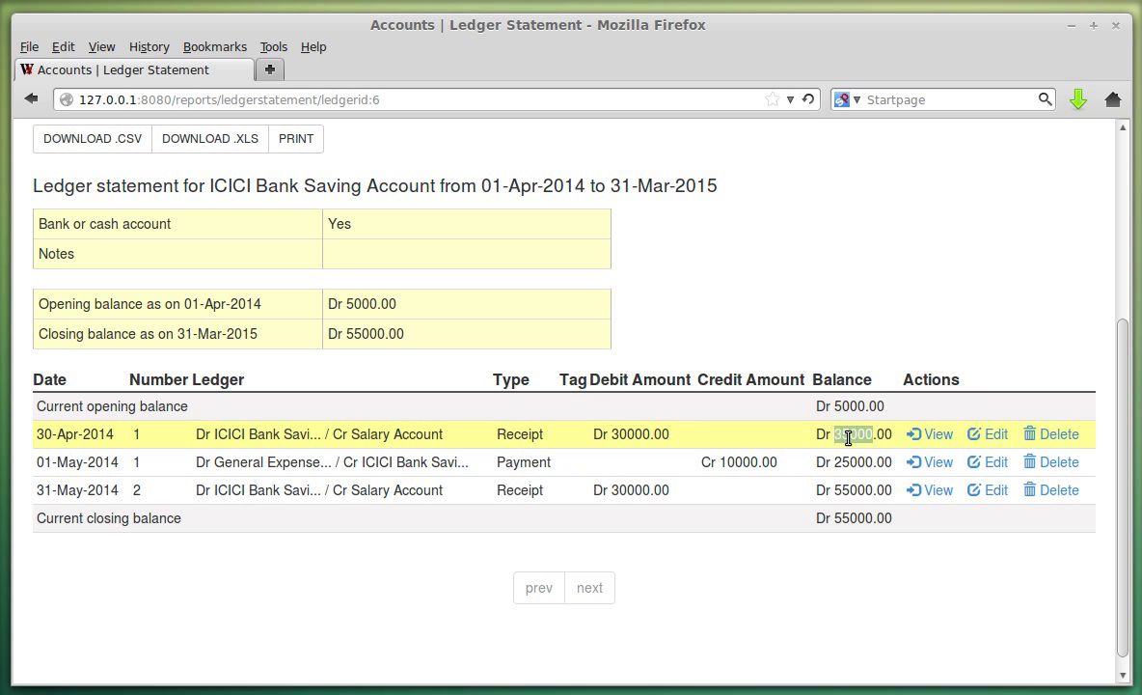
{"action": "double_click", "coordinate": [852, 462]}
{"action": "double_click", "coordinate": [849, 489]}
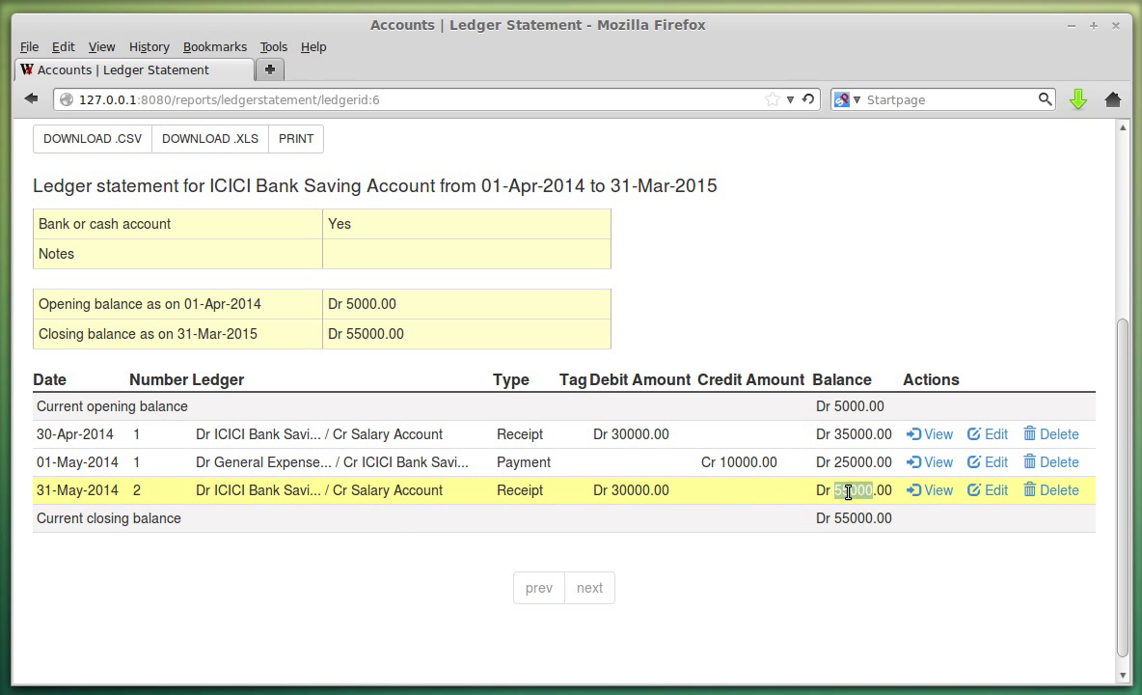
{"action": "double_click", "coordinate": [859, 518]}
Show and hide the start and end date options, then review the statement.
{"action": "scroll", "coordinate": [372, 338], "scroll_direction": "up", "scroll_amount": 8}
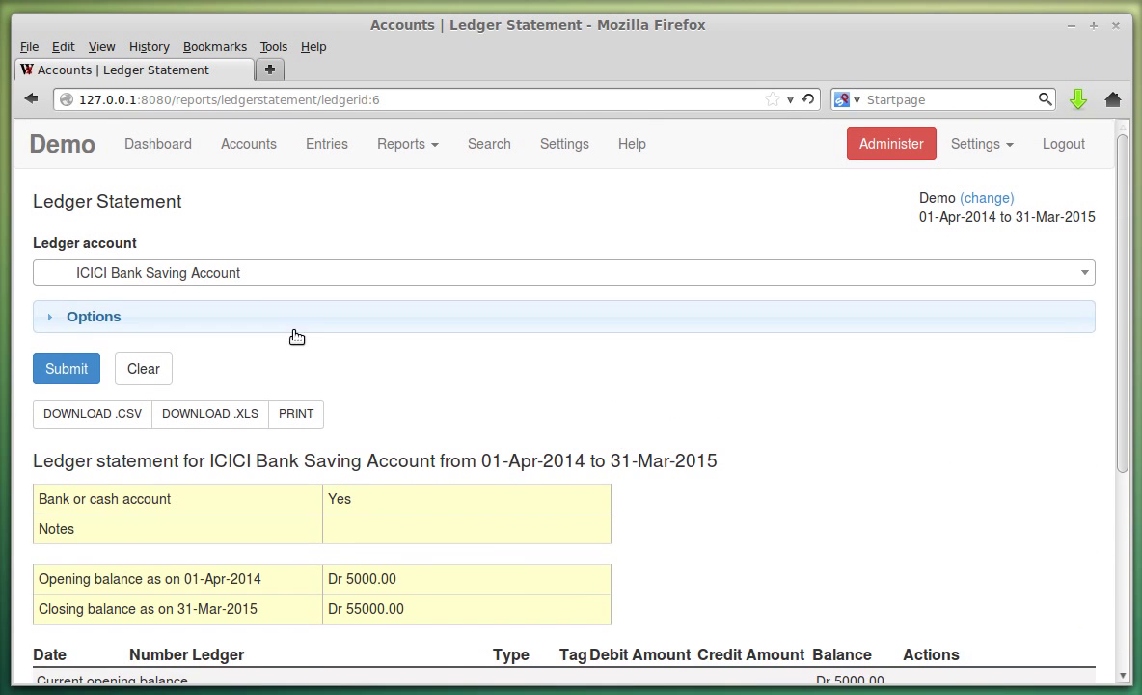
{"action": "left_click", "coordinate": [281, 324]}
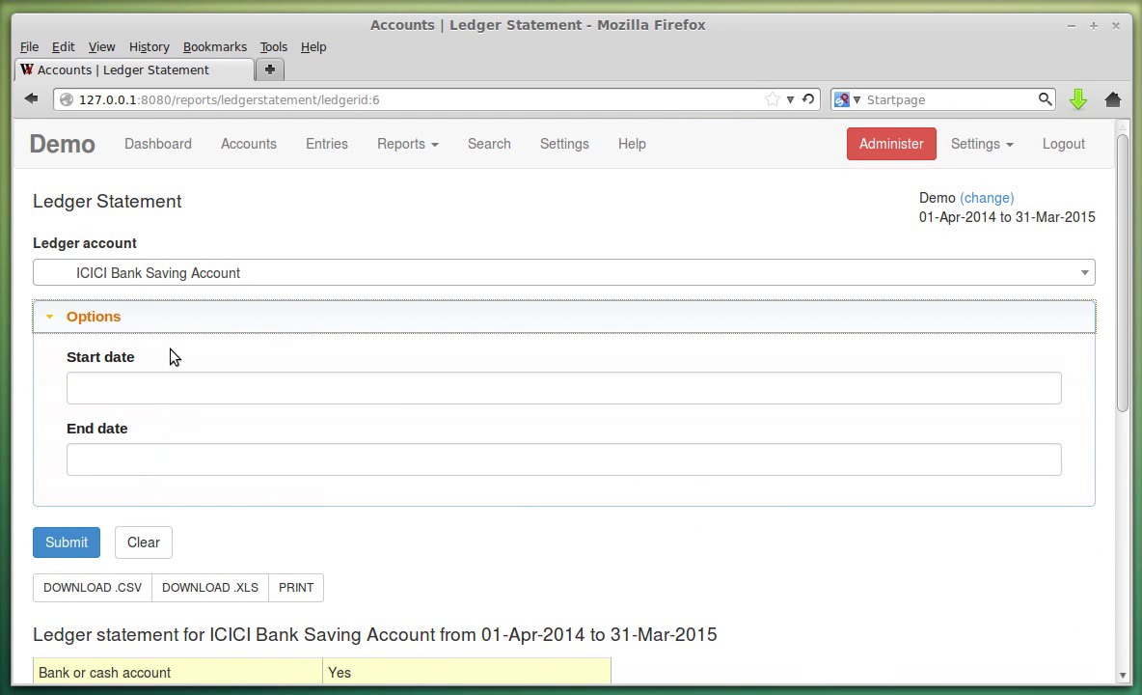
{"action": "left_click", "coordinate": [171, 324]}
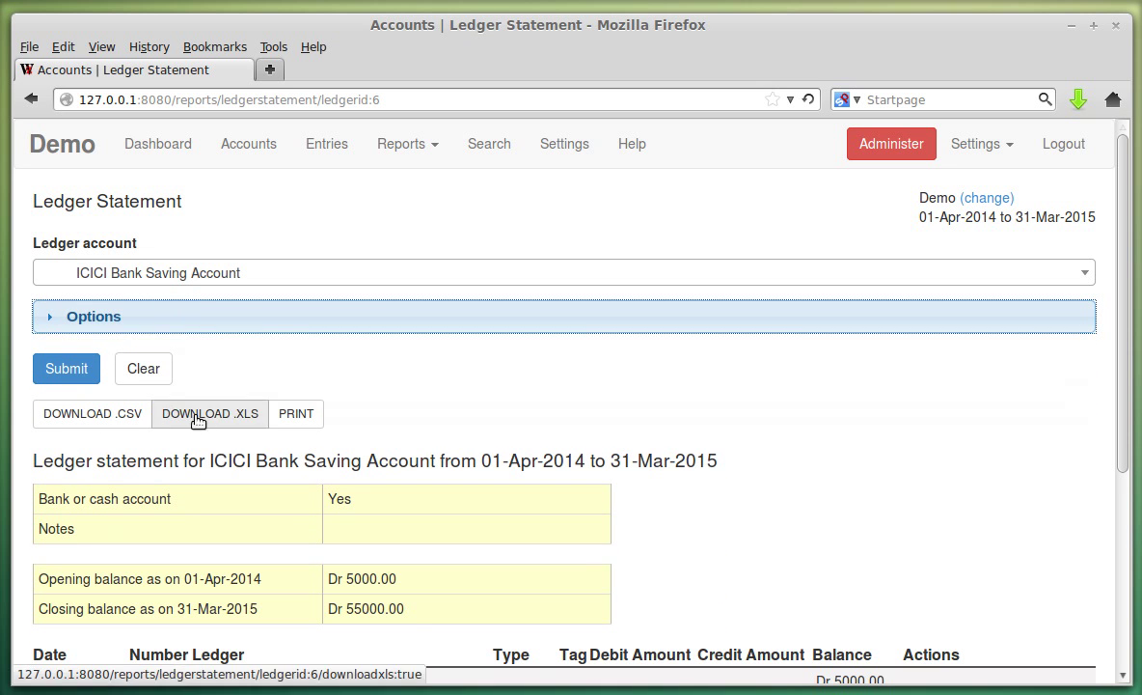
{"action": "left_click", "coordinate": [821, 441]}
{"action": "scroll", "coordinate": [821, 441], "scroll_direction": "down", "scroll_amount": 3}
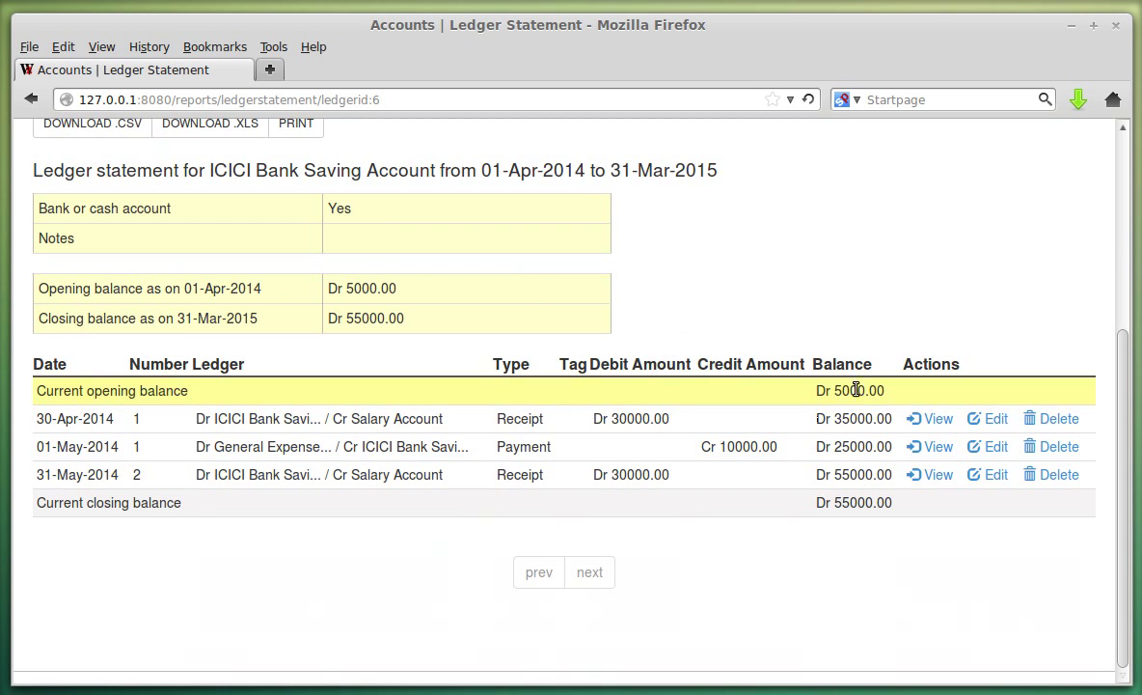
{"action": "scroll", "coordinate": [503, 325], "scroll_direction": "up", "scroll_amount": 4}
{"action": "scroll", "coordinate": [504, 325], "scroll_direction": "up", "scroll_amount": 2}
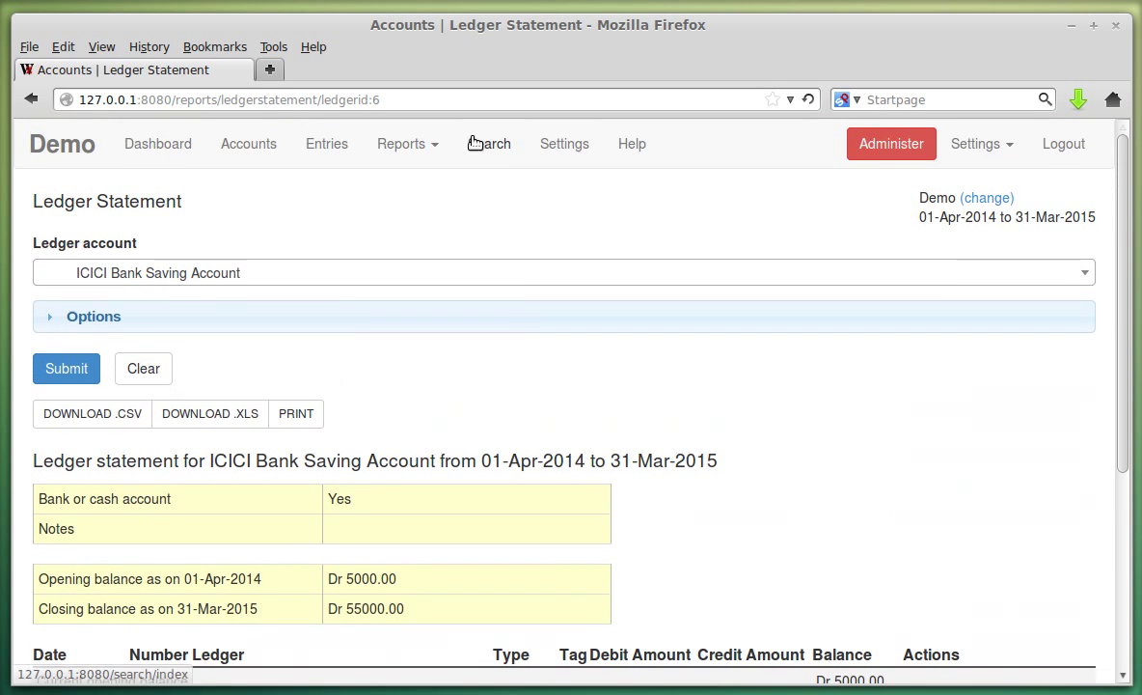
{"action": "scroll", "coordinate": [852, 521], "scroll_direction": "down", "scroll_amount": 3}
{"action": "scroll", "coordinate": [853, 521], "scroll_direction": "down", "scroll_amount": 3}
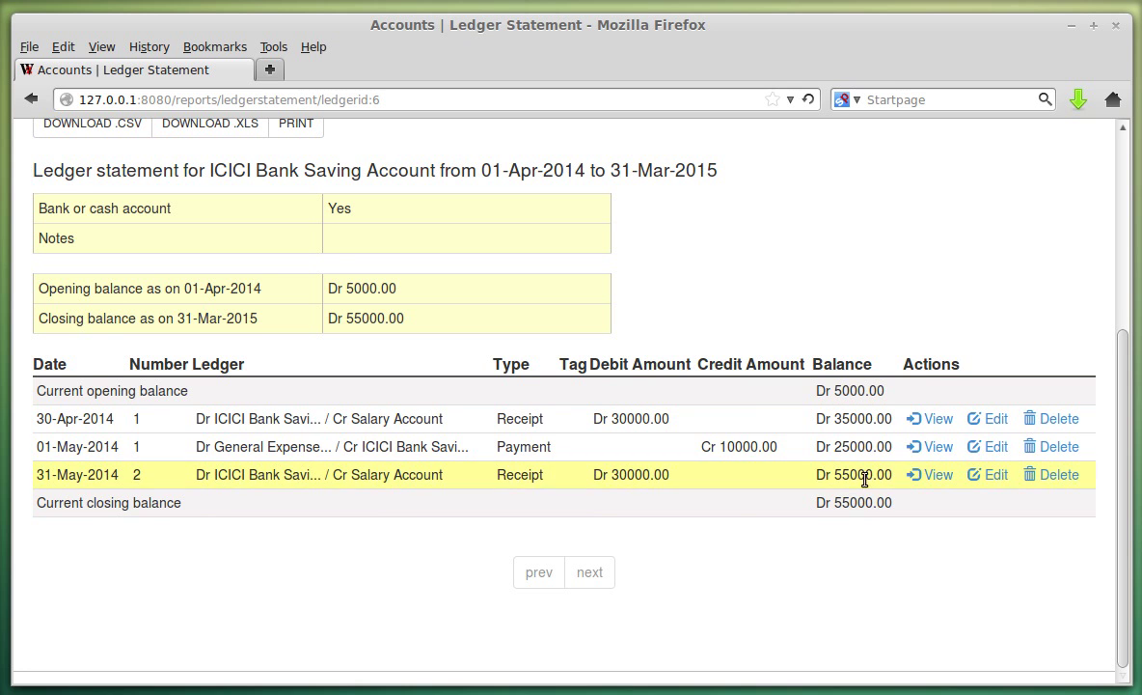
{"action": "scroll", "coordinate": [656, 444], "scroll_direction": "up", "scroll_amount": 5}
Generate the Ledger Entries report for ICICI Bank Saving Account.
{"action": "mouse_move", "coordinate": [403, 144]}
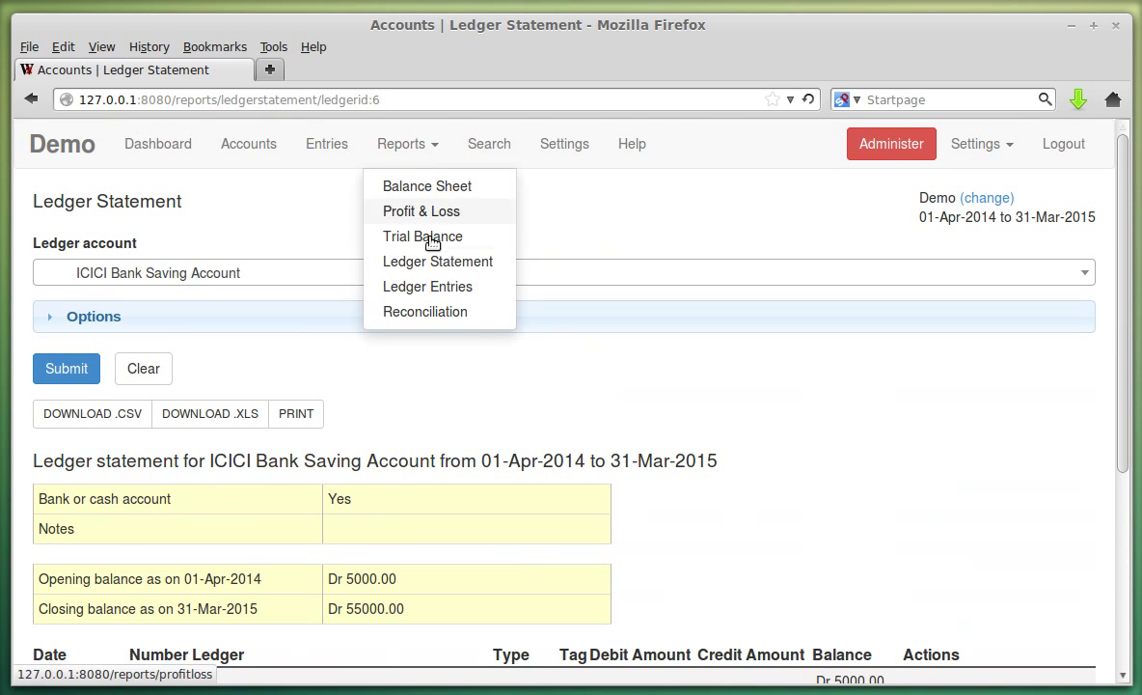
{"action": "left_click", "coordinate": [403, 285]}
{"action": "left_click", "coordinate": [310, 280]}
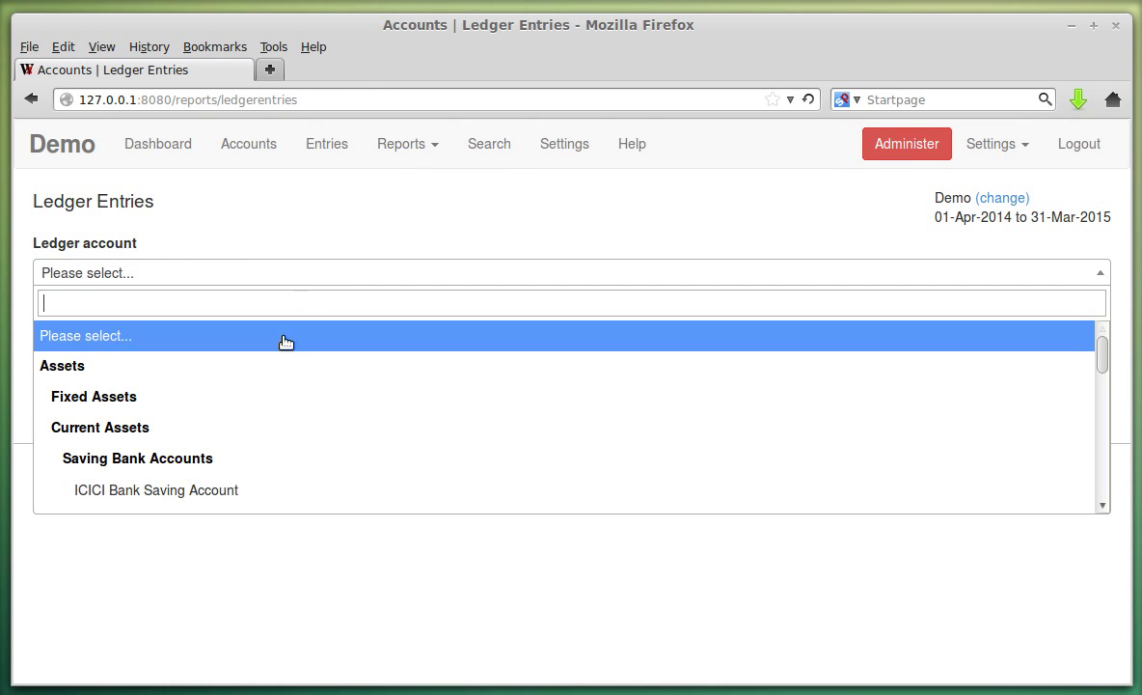
{"action": "left_click", "coordinate": [229, 487]}
{"action": "left_click", "coordinate": [69, 370]}
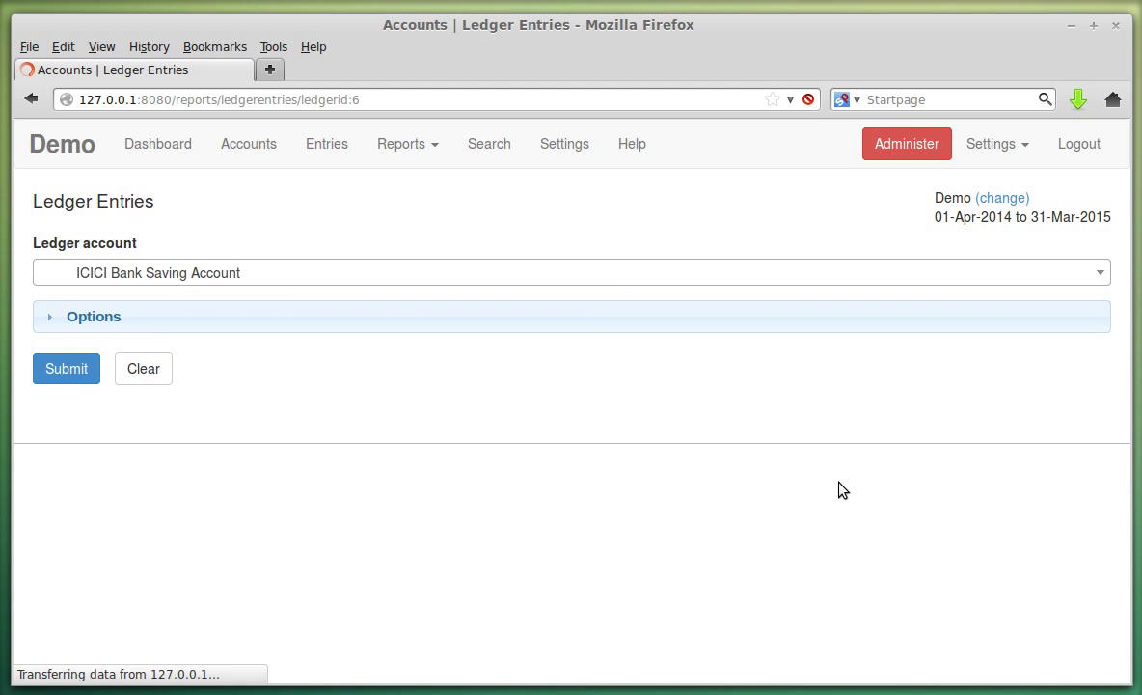
{"action": "scroll", "coordinate": [845, 471], "scroll_direction": "down", "scroll_amount": 3}
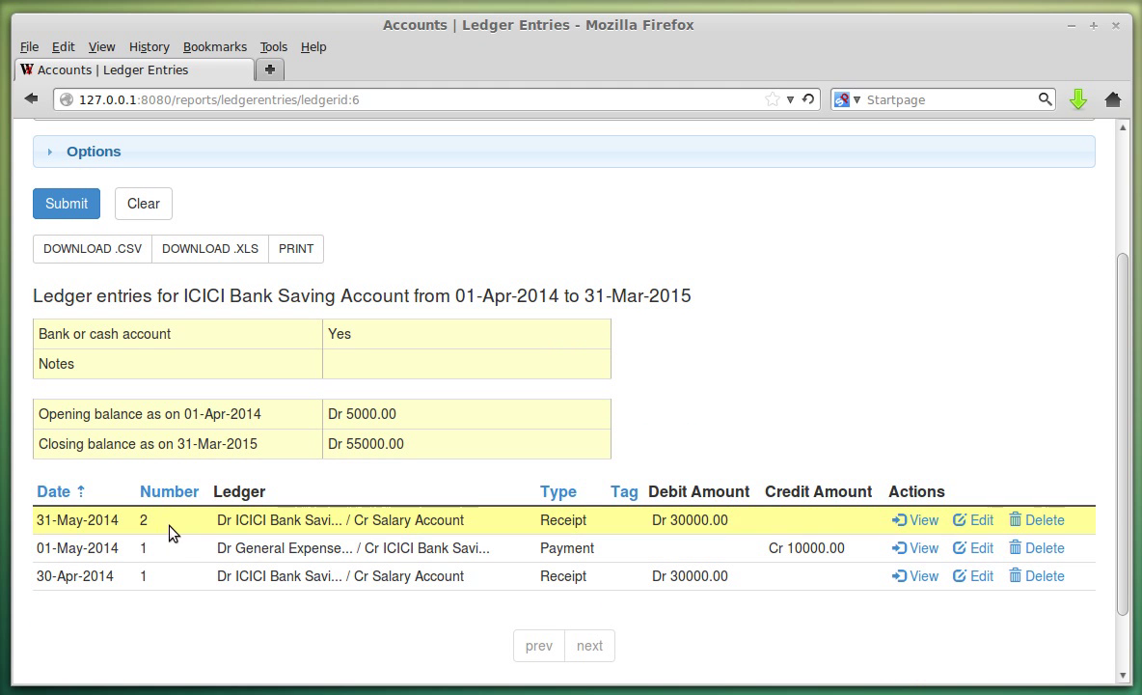
Sort the three ledger entries by entry number and review them.
{"action": "left_click", "coordinate": [170, 492]}
{"action": "scroll", "coordinate": [558, 365], "scroll_direction": "down", "scroll_amount": 4}
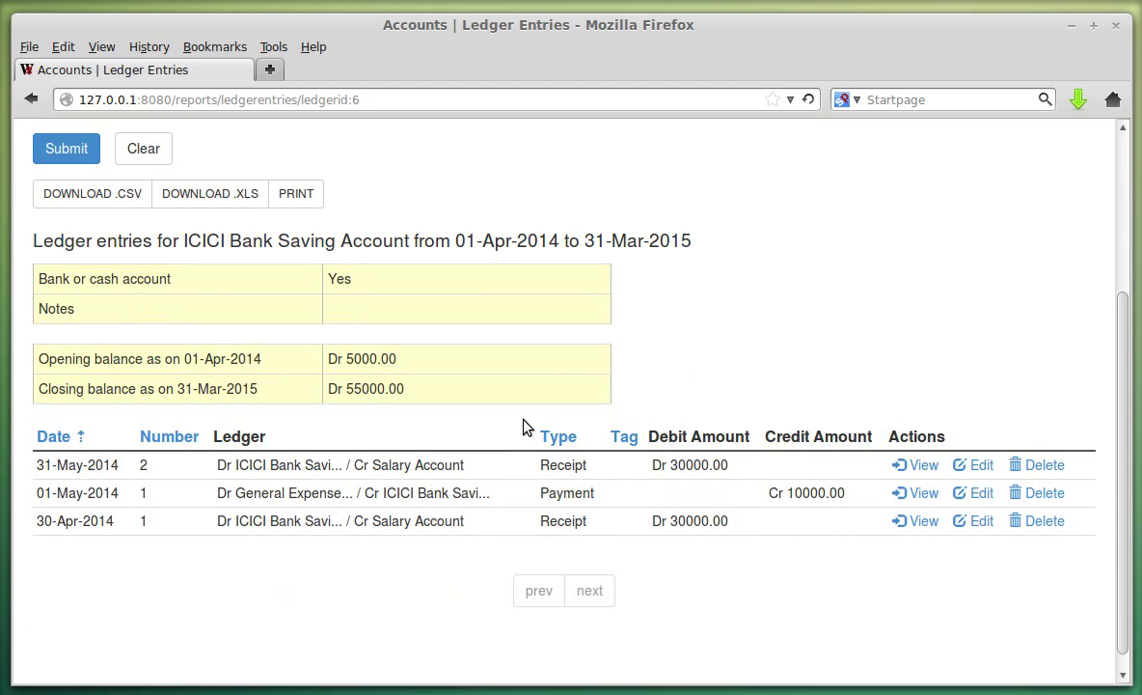
{"action": "scroll", "coordinate": [521, 328], "scroll_direction": "up", "scroll_amount": 4}
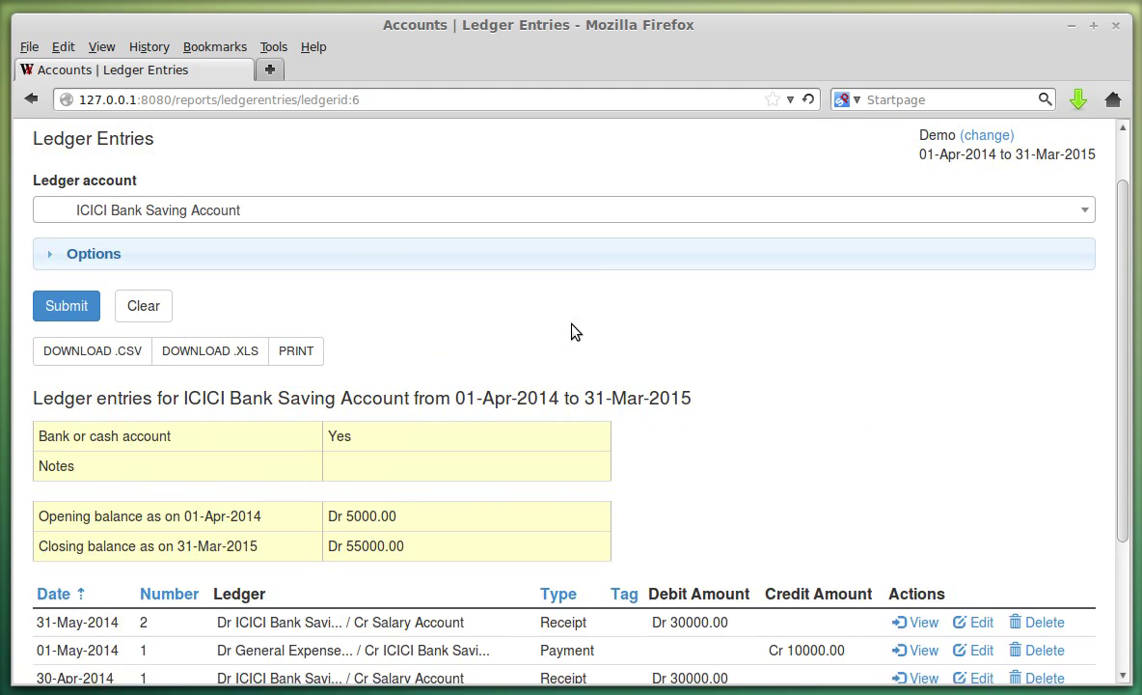
{"action": "scroll", "coordinate": [582, 309], "scroll_direction": "down", "scroll_amount": 3}
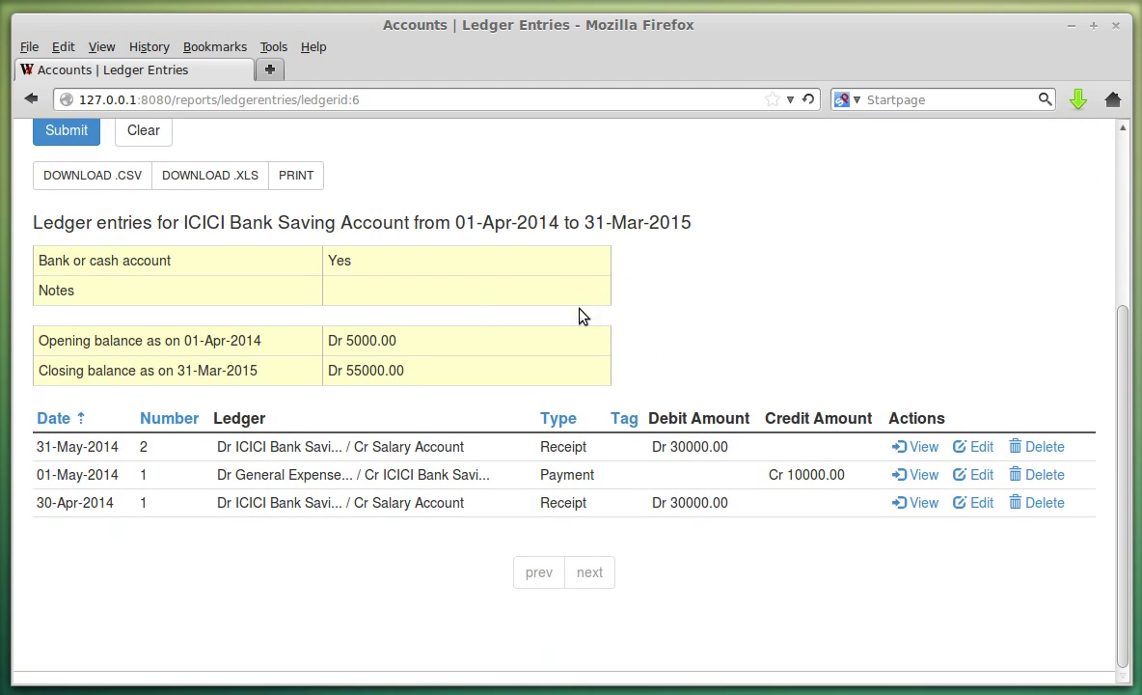
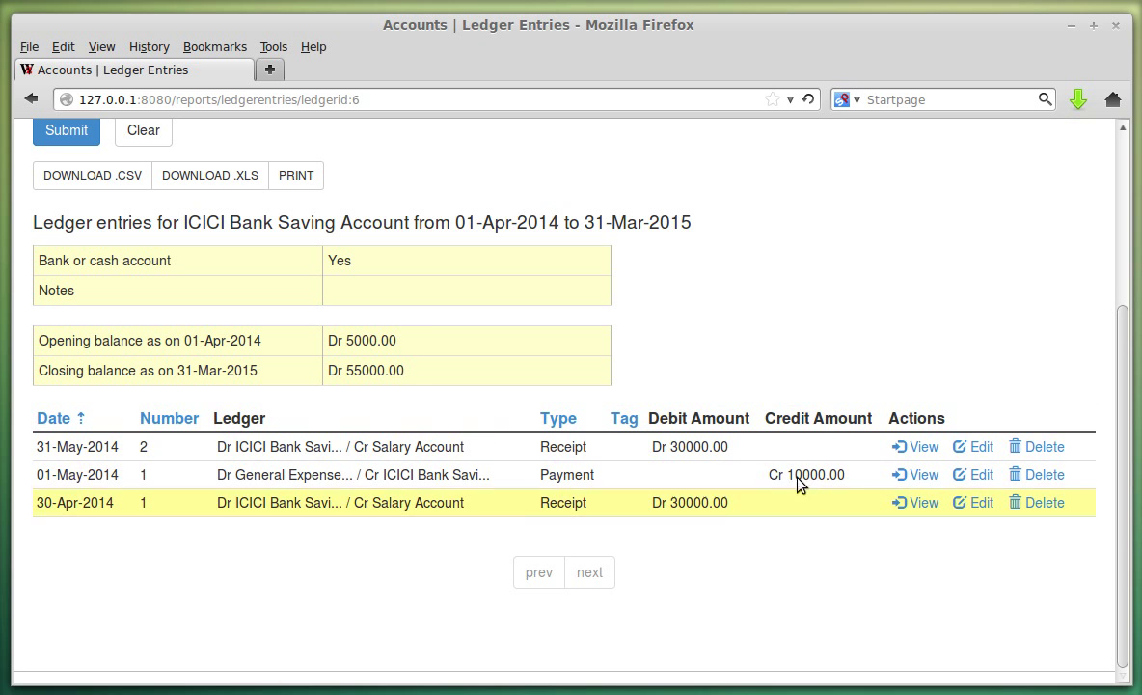
Leave the ICICI Bank ledger entries report and open the Ledger Reconciliation report.
{"action": "scroll", "coordinate": [271, 534], "scroll_direction": "up", "scroll_amount": 5}
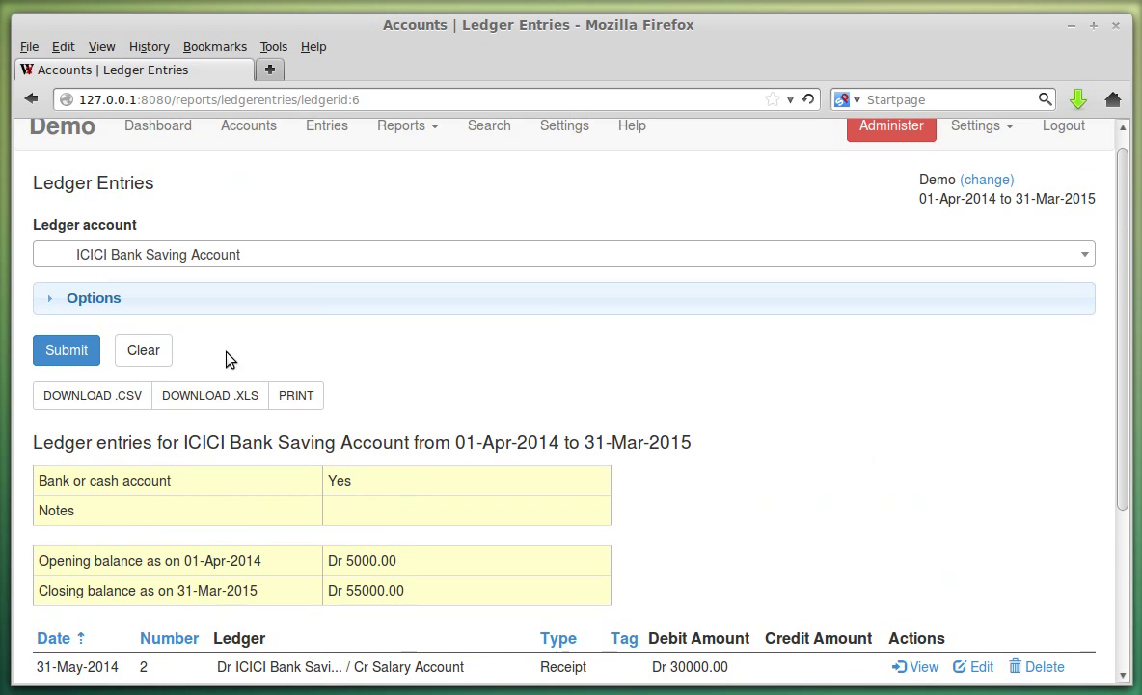
{"action": "scroll", "coordinate": [436, 519], "scroll_direction": "down", "scroll_amount": 3}
{"action": "scroll", "coordinate": [507, 509], "scroll_direction": "up", "scroll_amount": 3}
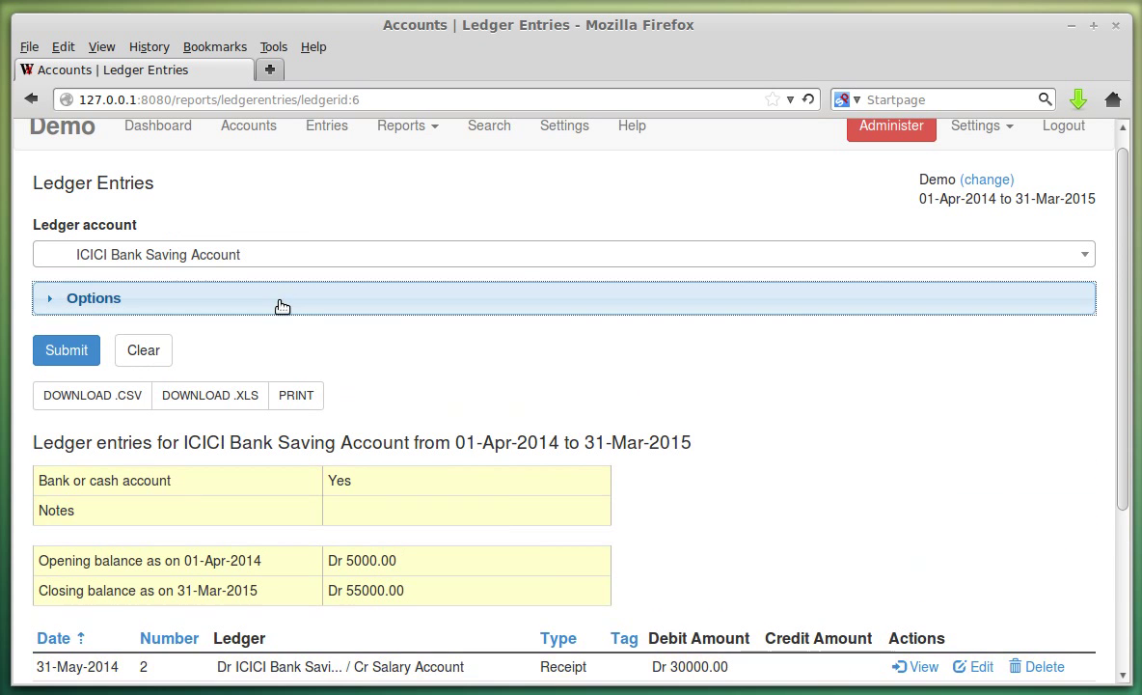
{"action": "left_click", "coordinate": [282, 306]}
{"action": "left_click", "coordinate": [282, 306]}
{"action": "left_click", "coordinate": [436, 128]}
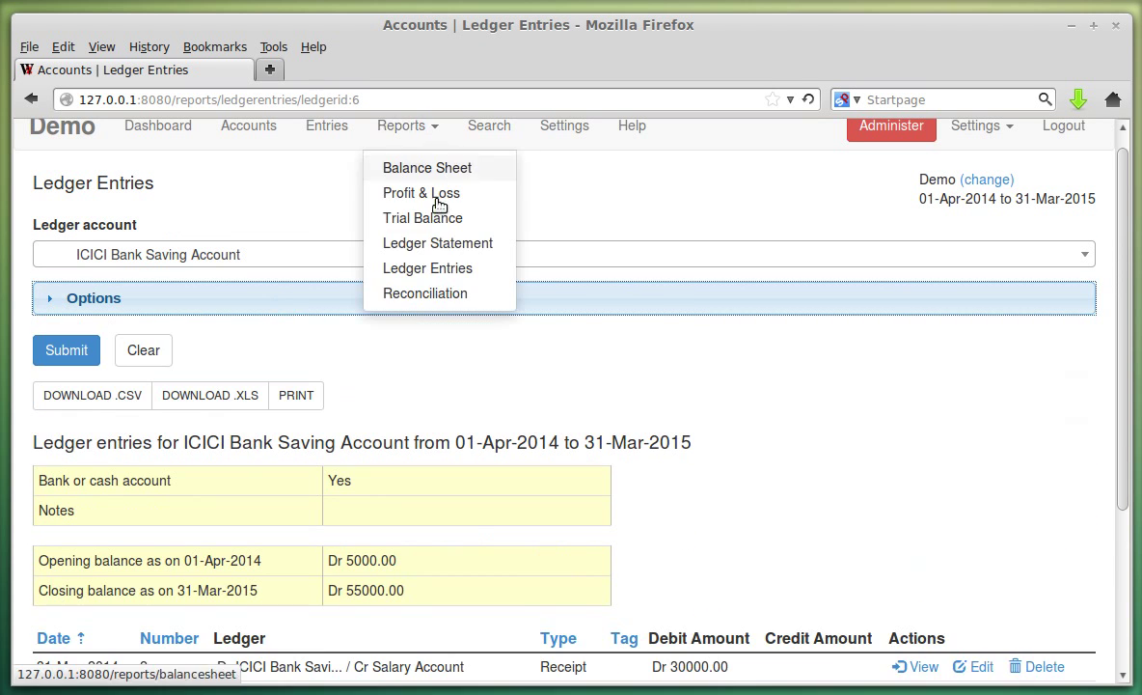
{"action": "left_click", "coordinate": [449, 293]}
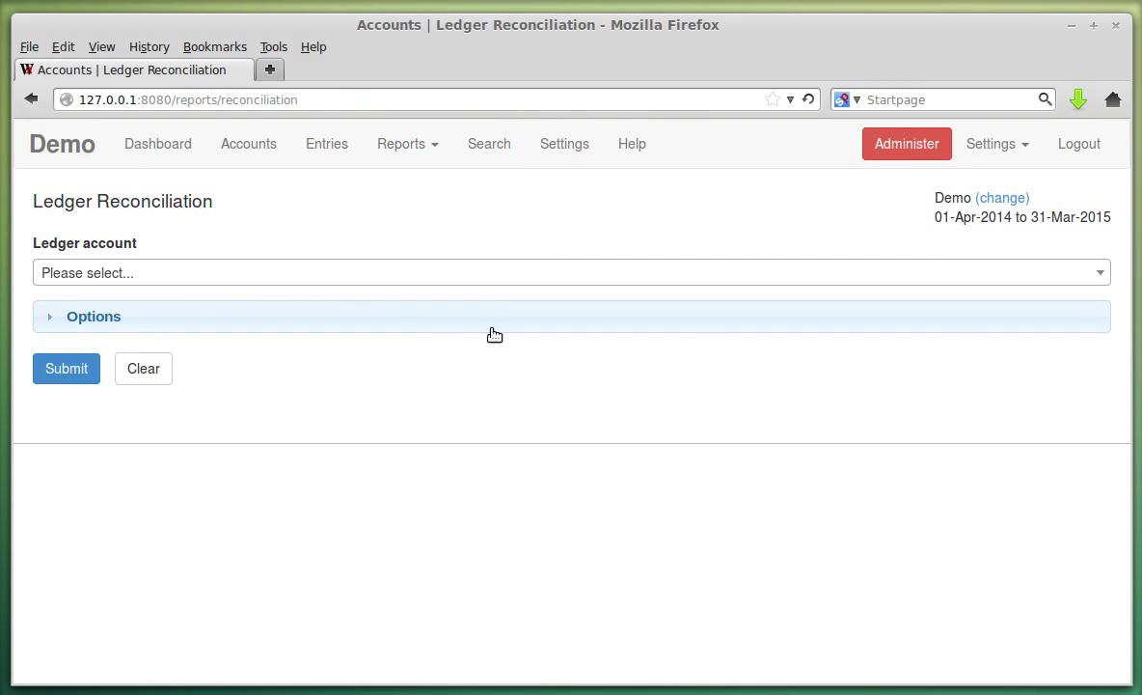
Generate the reconciliation report for ICICI Bank Saving Account and check the pending debit total.
{"action": "left_click", "coordinate": [297, 274]}
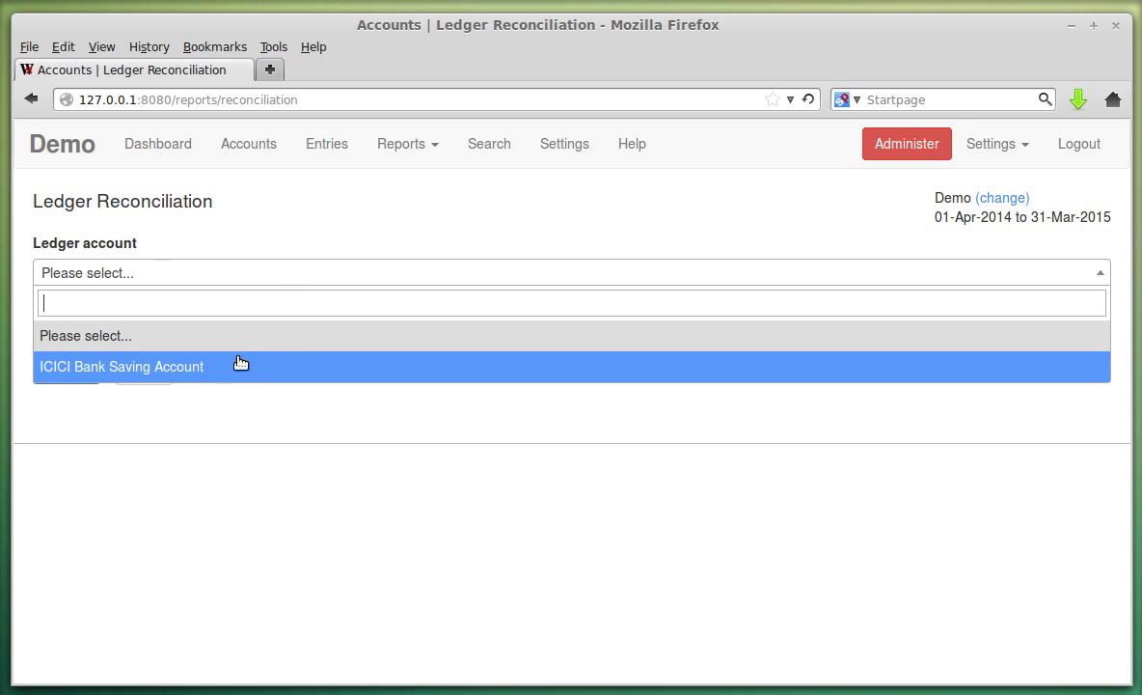
{"action": "left_click", "coordinate": [241, 365]}
{"action": "left_click", "coordinate": [109, 321]}
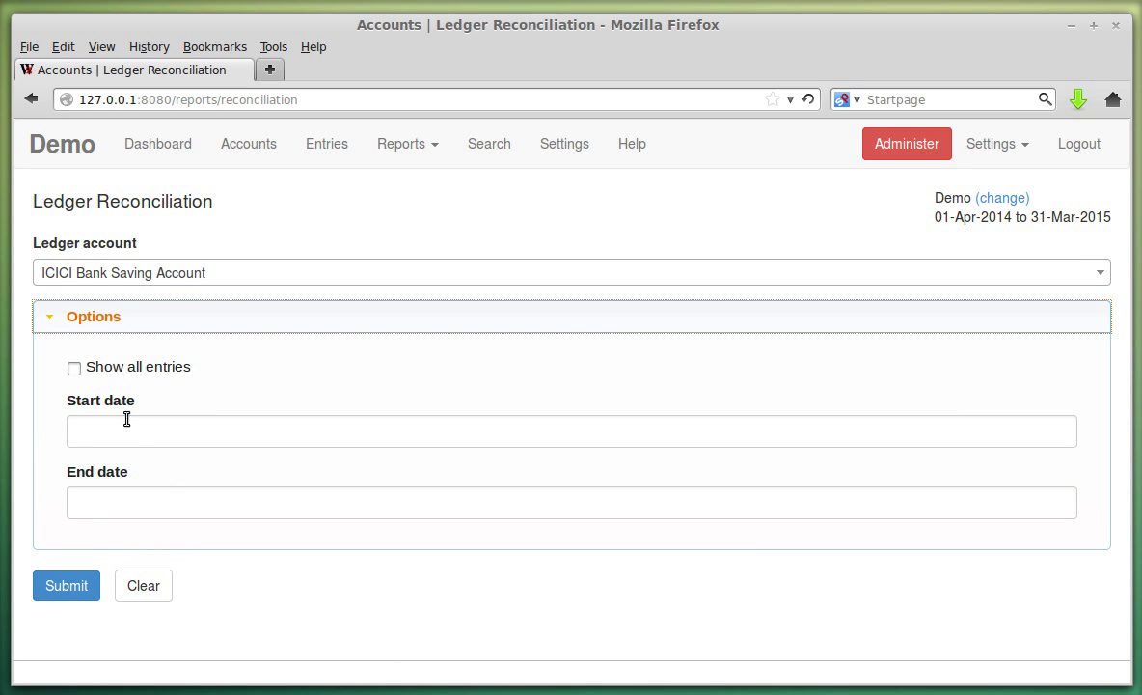
{"action": "left_click", "coordinate": [147, 324]}
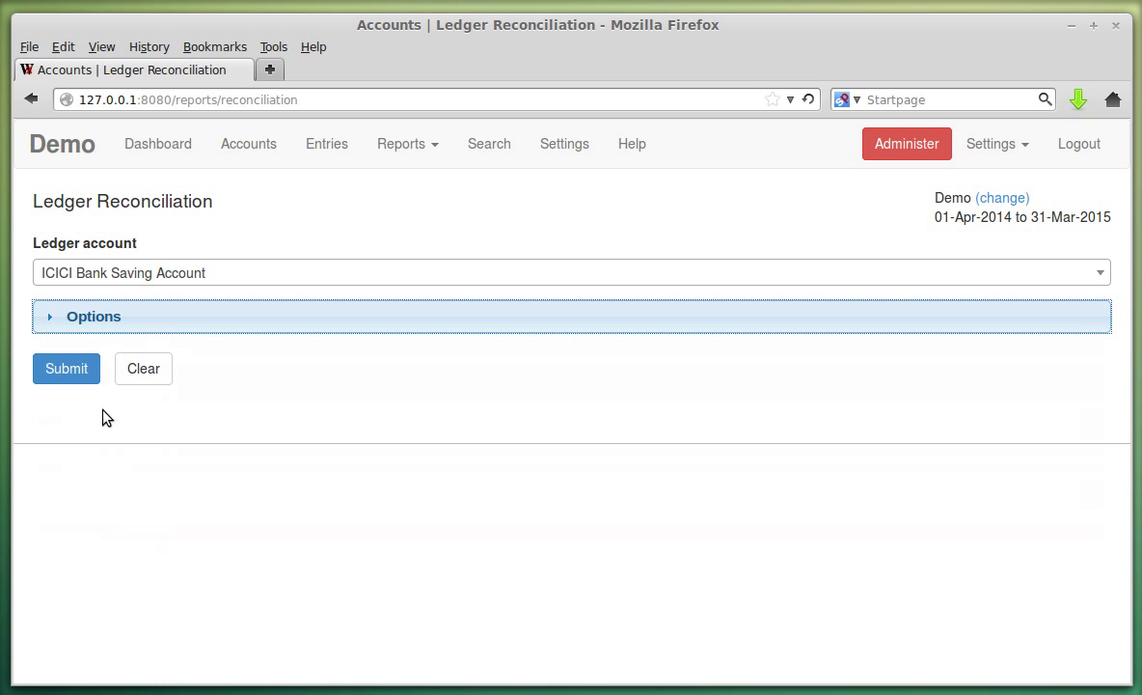
{"action": "left_click", "coordinate": [67, 379]}
{"action": "scroll", "coordinate": [510, 400], "scroll_direction": "down", "scroll_amount": 5}
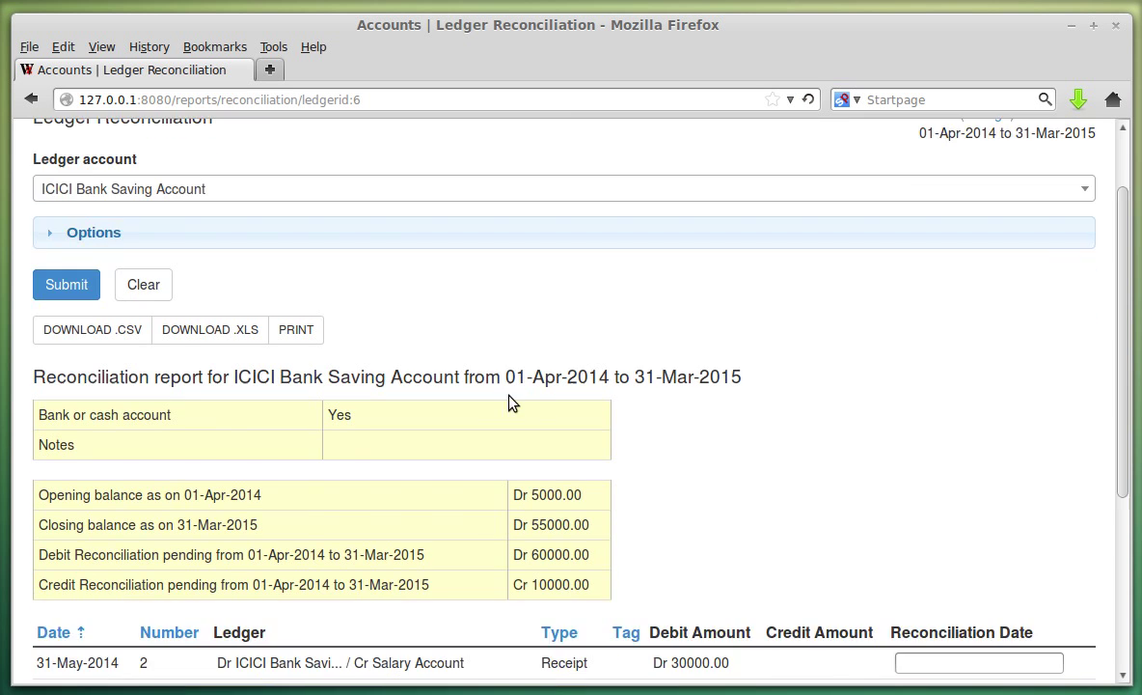
{"action": "left_click_drag", "start_coordinate": [45, 308], "coordinate": [449, 324]}
{"action": "left_click", "coordinate": [449, 324]}
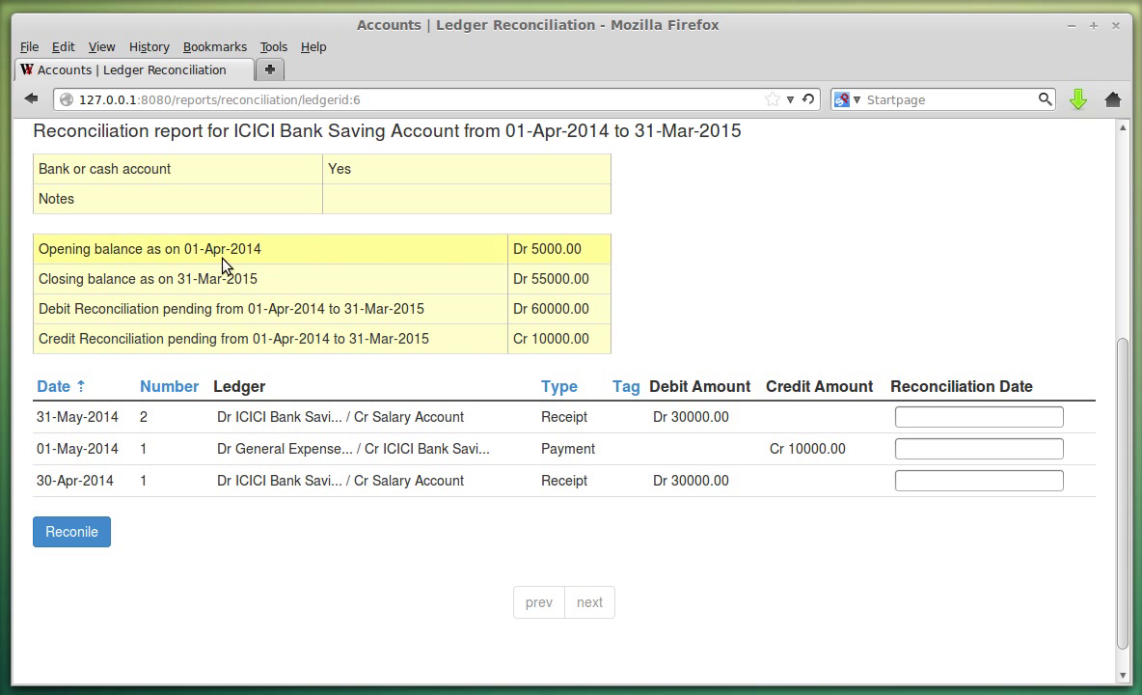
Reconcile the 31-May-2014 receipt on 01-Jan-2015 and review the updated pending totals.
{"action": "left_click", "coordinate": [928, 421]}
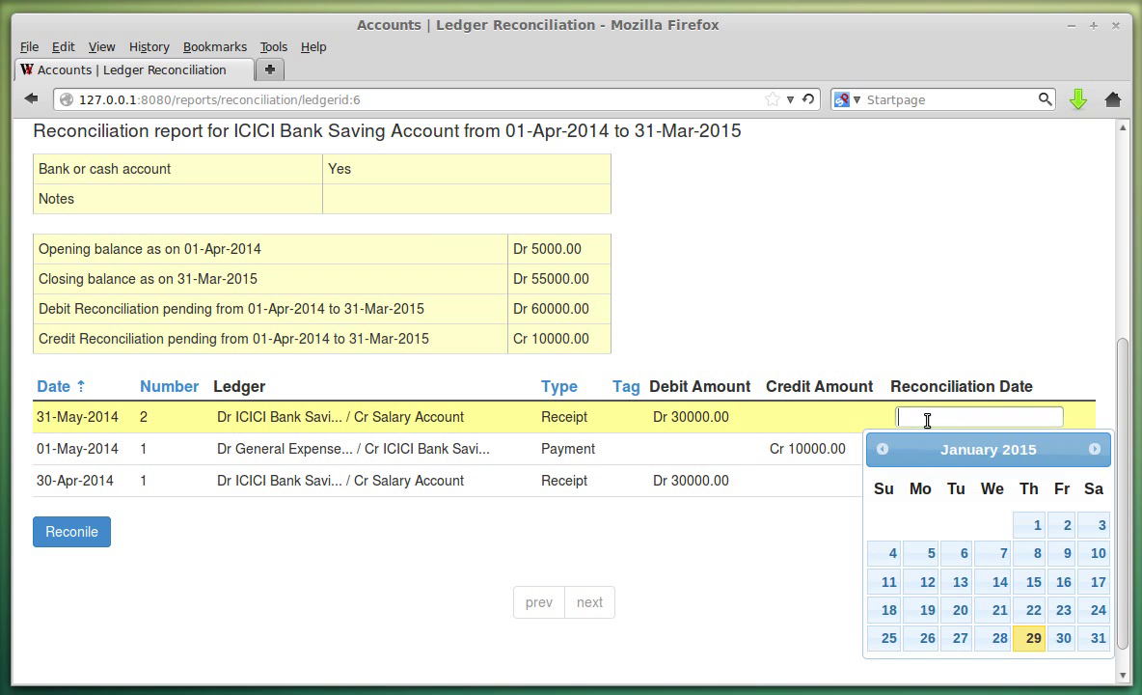
{"action": "left_click", "coordinate": [1031, 524]}
{"action": "left_click", "coordinate": [46, 536]}
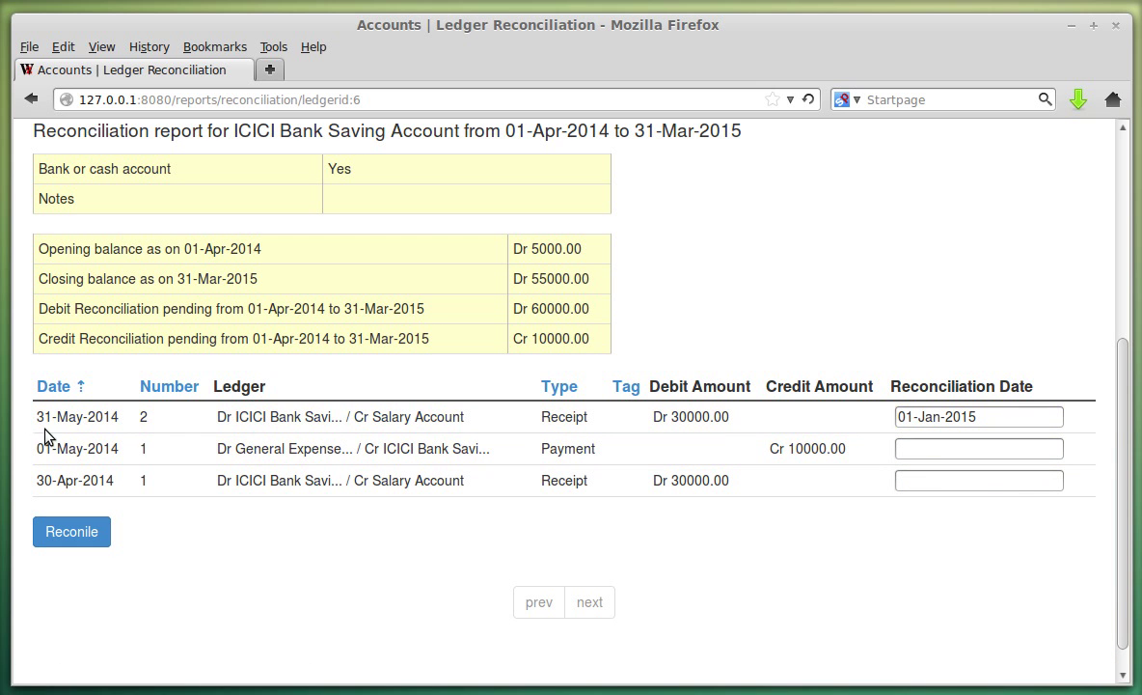
{"action": "left_click", "coordinate": [87, 532]}
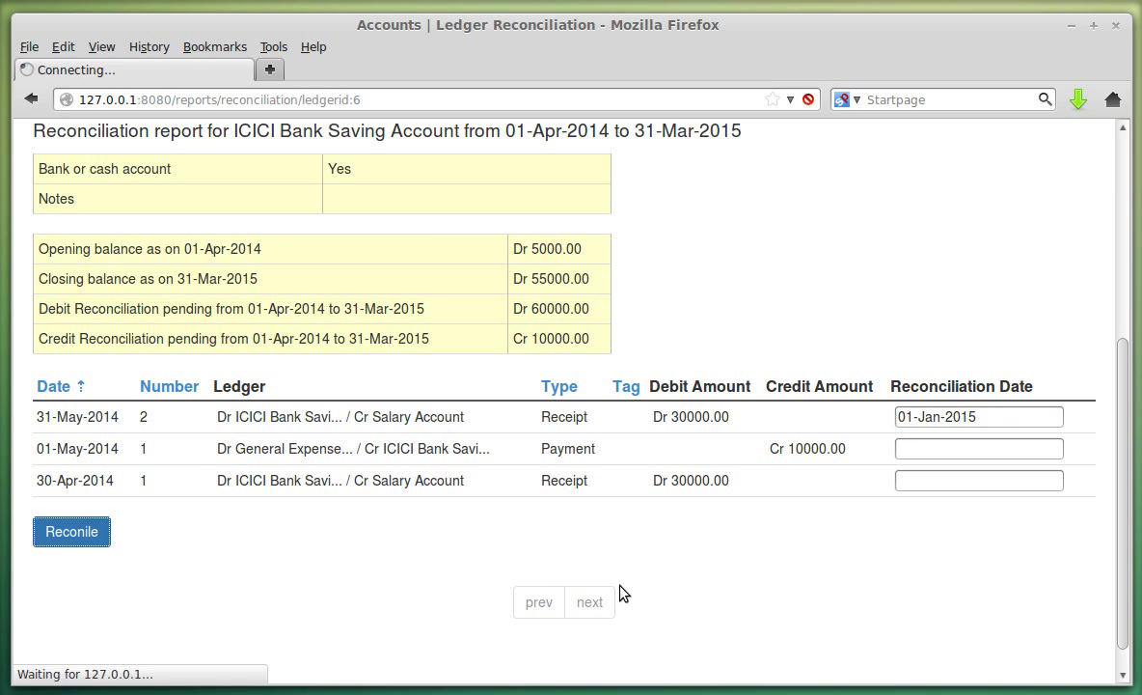
{"action": "scroll", "coordinate": [811, 482], "scroll_direction": "down", "scroll_amount": 3}
{"action": "scroll", "coordinate": [897, 429], "scroll_direction": "down", "scroll_amount": 4}
{"action": "scroll", "coordinate": [289, 289], "scroll_direction": "up", "scroll_amount": 3}
{"action": "scroll", "coordinate": [414, 328], "scroll_direction": "down", "scroll_amount": 3}
{"action": "left_click_drag", "start_coordinate": [39, 313], "coordinate": [117, 307]}
{"action": "left_click", "coordinate": [97, 307]}
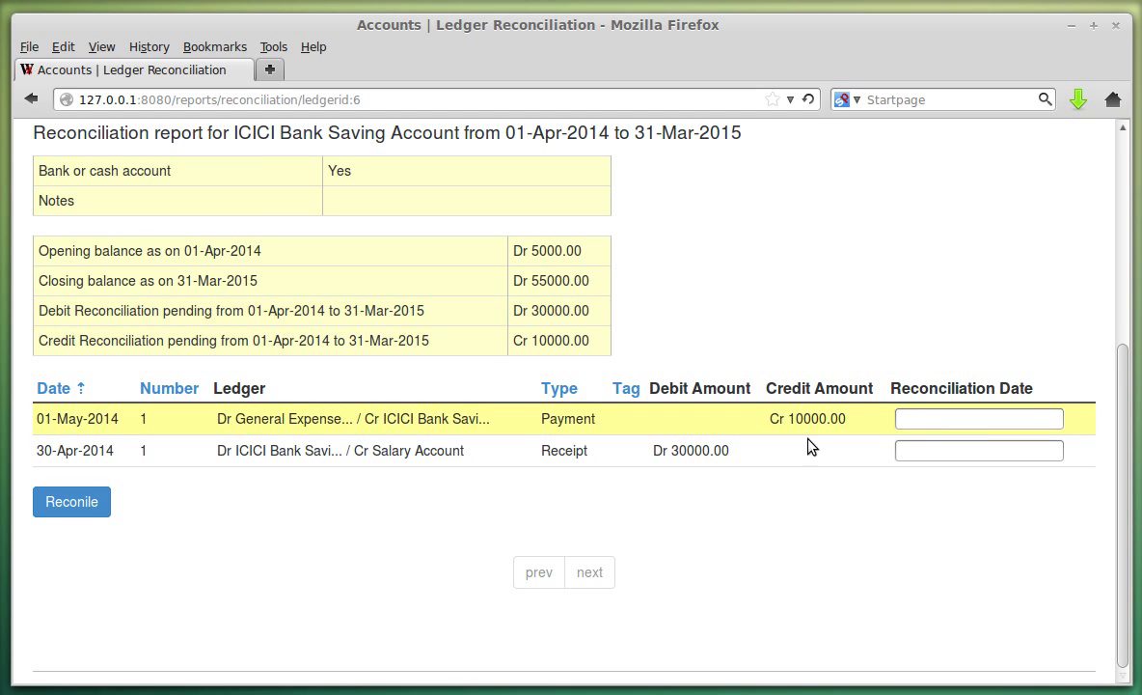
{"action": "scroll", "coordinate": [548, 480], "scroll_direction": "up", "scroll_amount": 3}
{"action": "scroll", "coordinate": [202, 634], "scroll_direction": "up", "scroll_amount": 2}
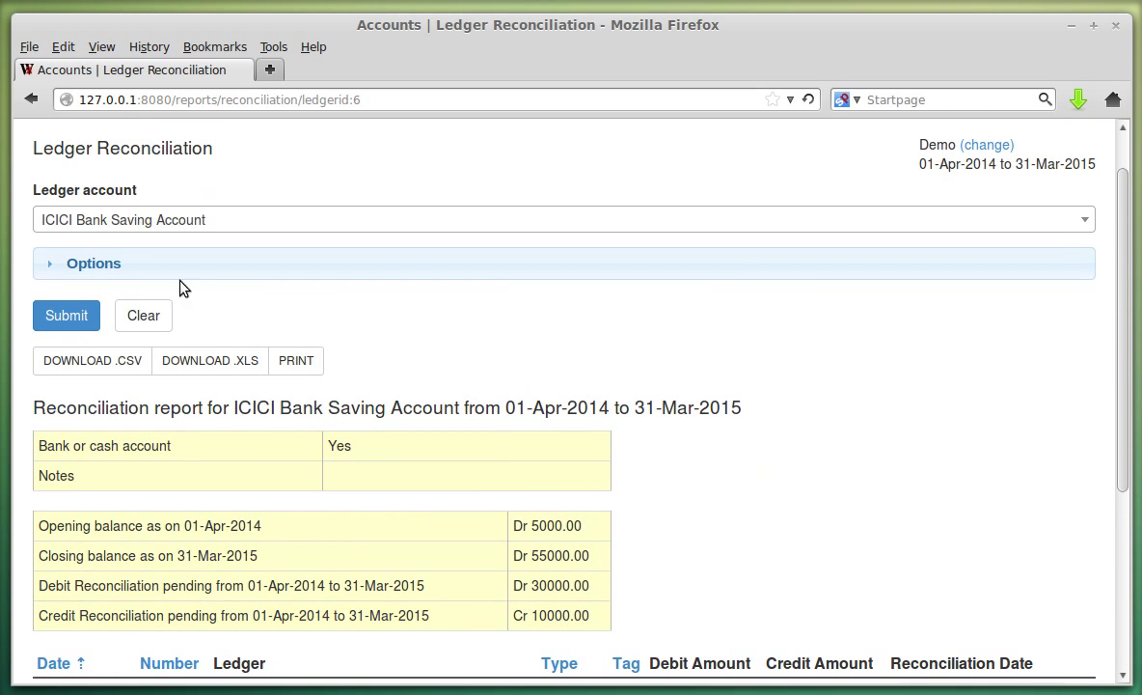
Regenerate the ICICI reconciliation report with Show all entries ticked.
{"action": "left_click", "coordinate": [174, 269]}
{"action": "left_click", "coordinate": [162, 315]}
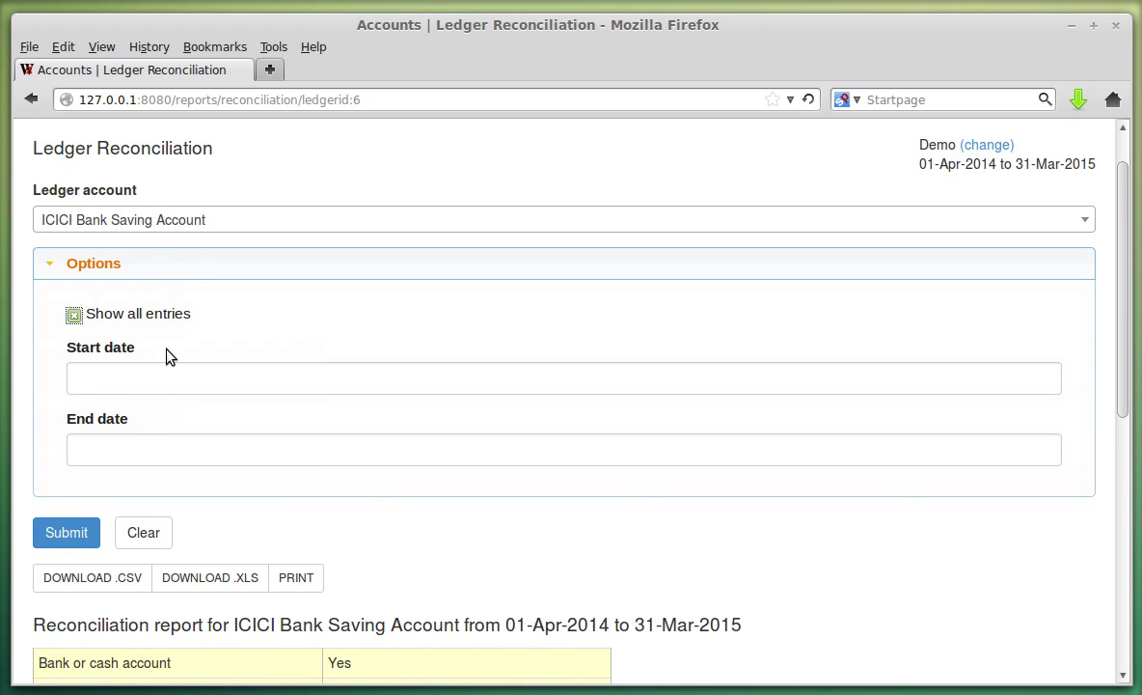
{"action": "left_click", "coordinate": [86, 533]}
{"action": "scroll", "coordinate": [734, 464], "scroll_direction": "down", "scroll_amount": 5}
{"action": "scroll", "coordinate": [893, 521], "scroll_direction": "down", "scroll_amount": 3}
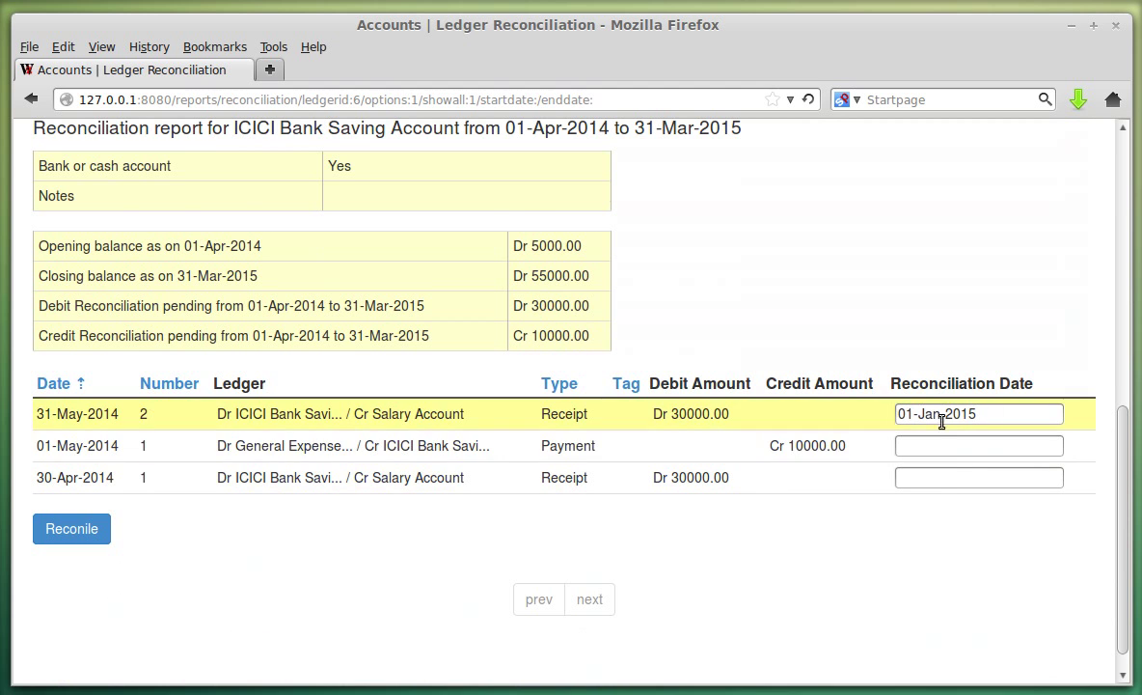
{"action": "scroll", "coordinate": [693, 494], "scroll_direction": "up", "scroll_amount": 10}
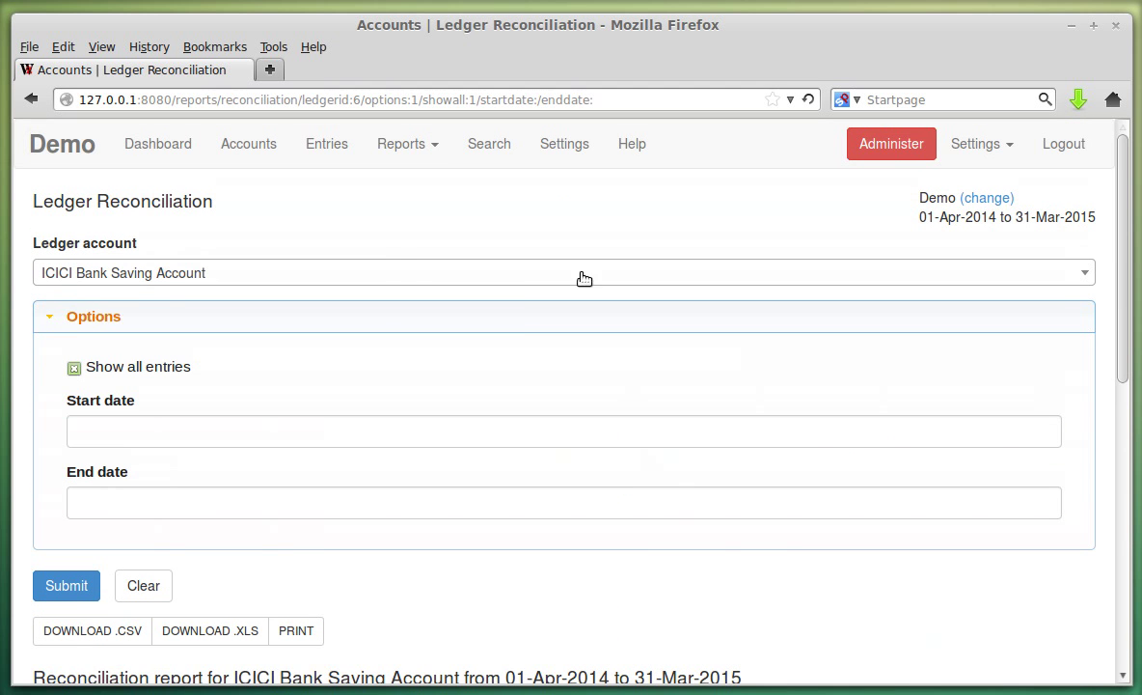
Look through the Accounts chart and the Search page, ending on Settings.
{"action": "left_click", "coordinate": [444, 147]}
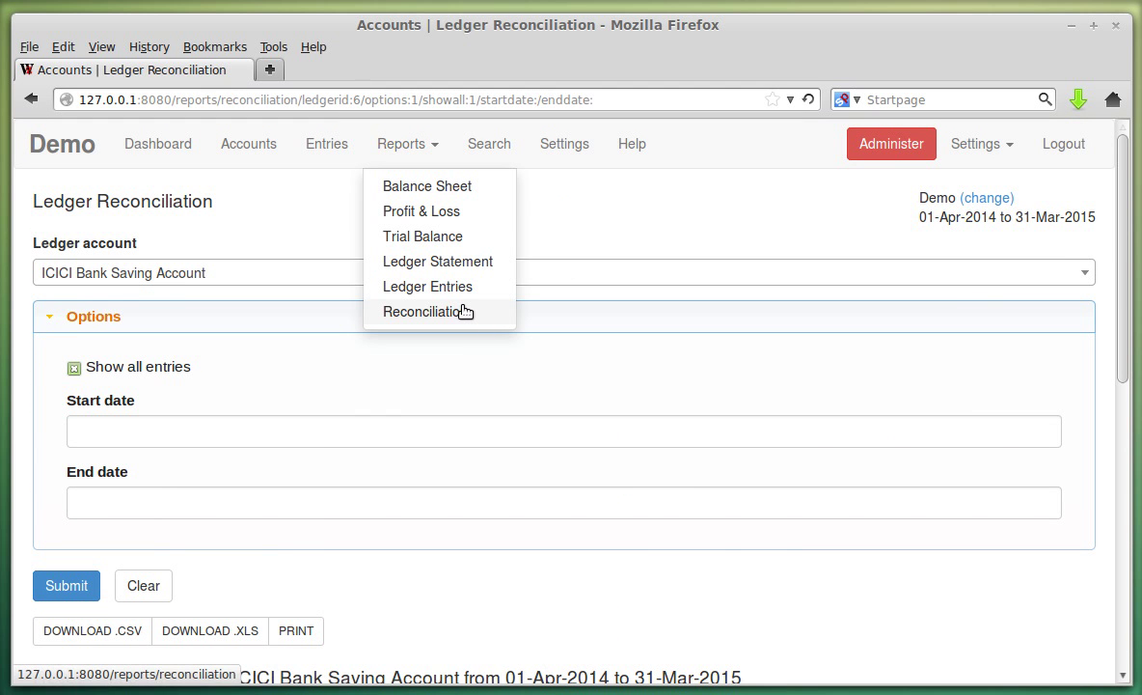
{"action": "left_click", "coordinate": [270, 146]}
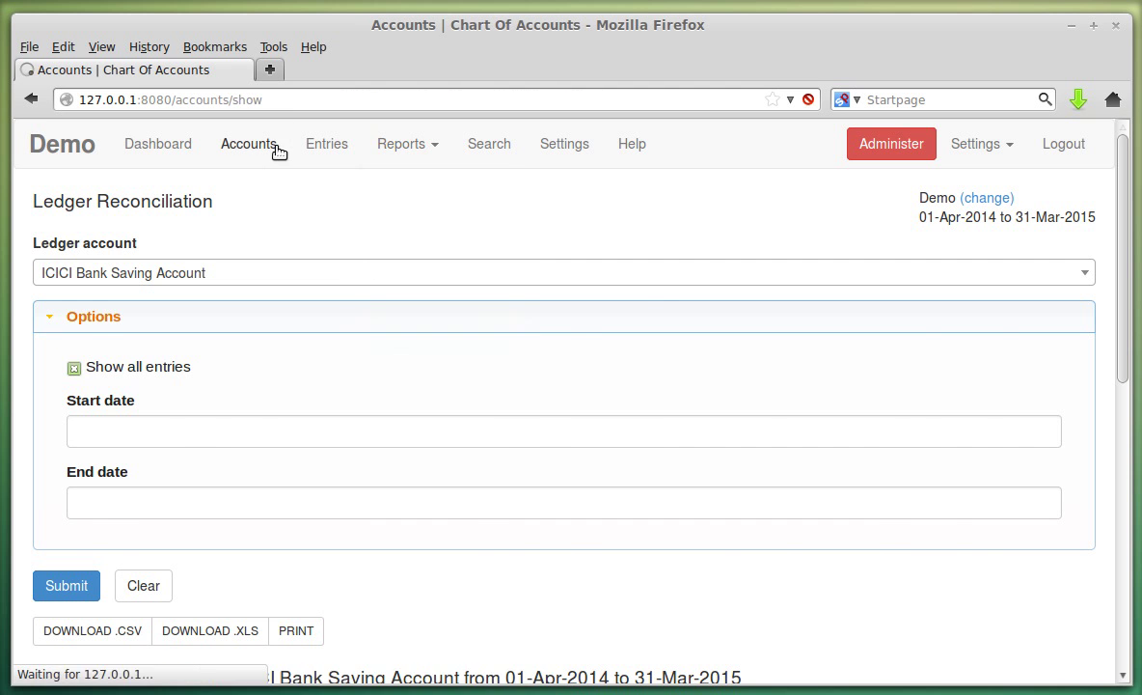
{"action": "scroll", "coordinate": [372, 449], "scroll_direction": "down", "scroll_amount": 5}
{"action": "scroll", "coordinate": [386, 424], "scroll_direction": "up", "scroll_amount": 5}
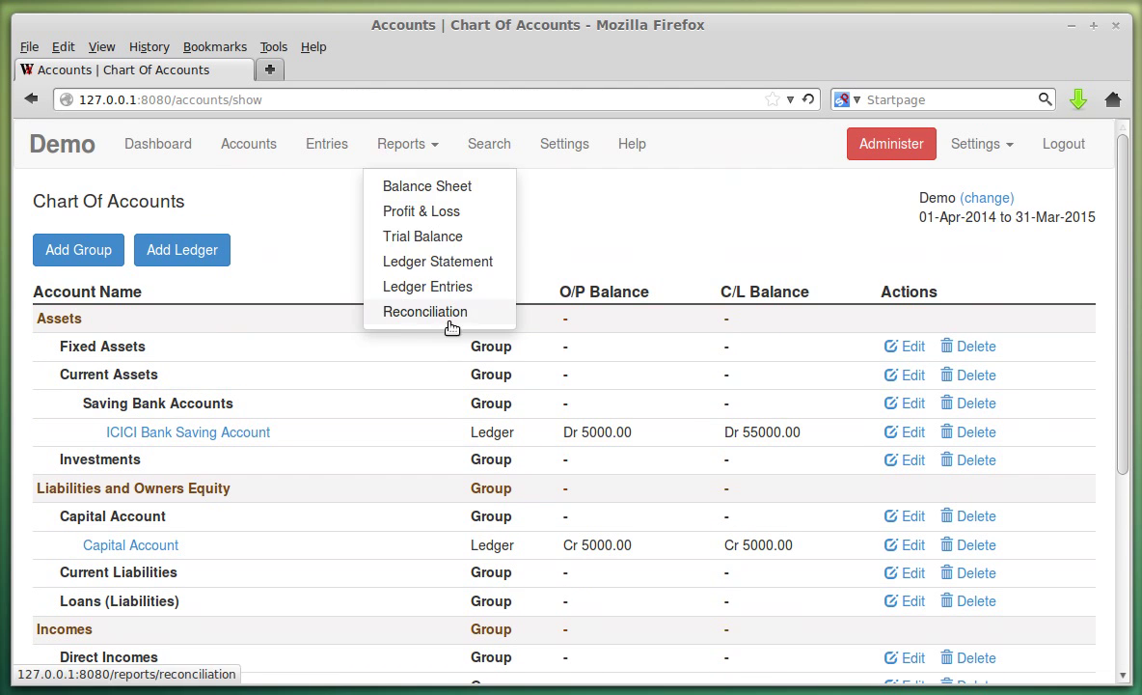
{"action": "left_click", "coordinate": [482, 144]}
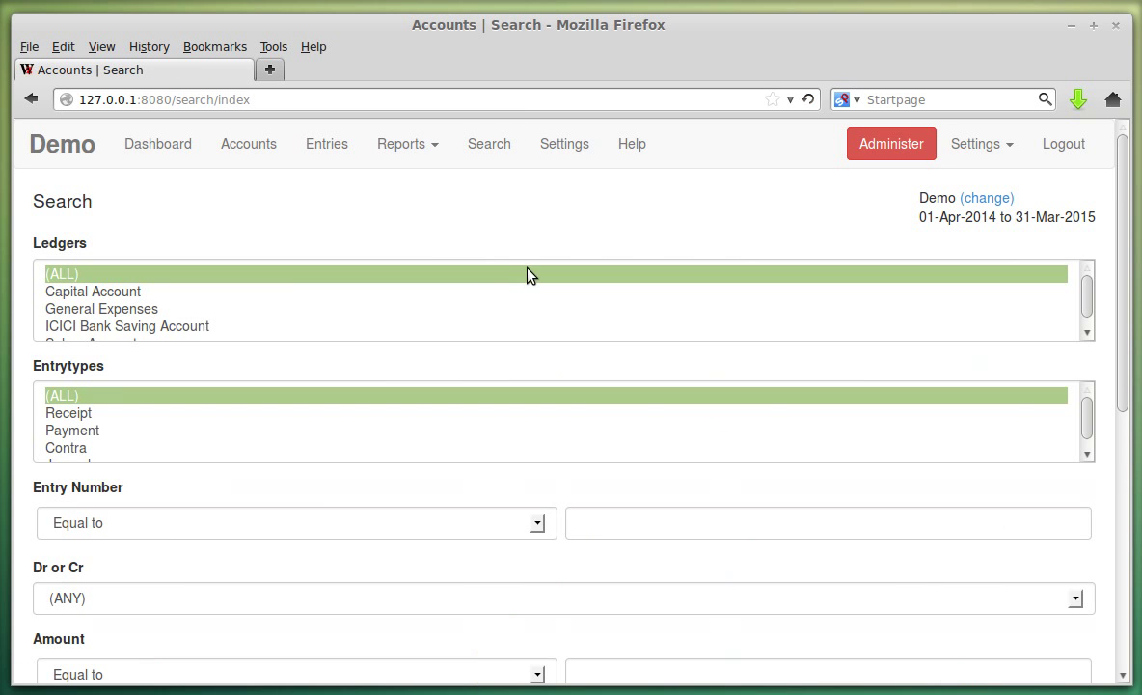
{"action": "scroll", "coordinate": [196, 319], "scroll_direction": "down", "scroll_amount": 1}
{"action": "scroll", "coordinate": [293, 509], "scroll_direction": "down", "scroll_amount": 5}
{"action": "scroll", "coordinate": [298, 496], "scroll_direction": "up", "scroll_amount": 5}
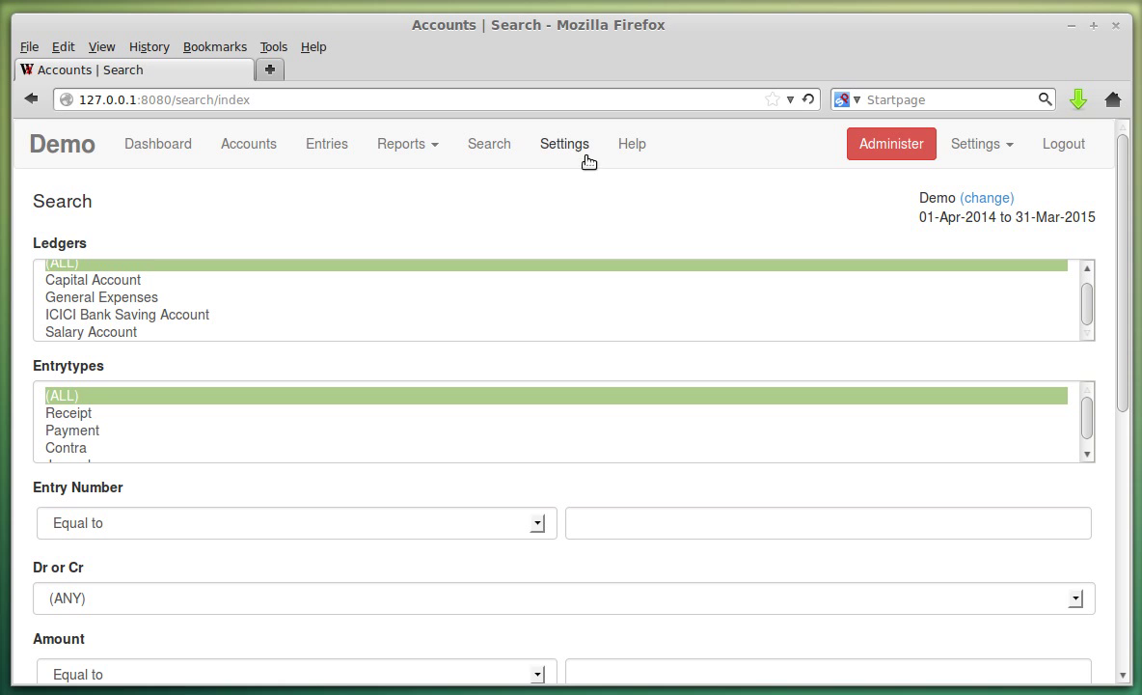
{"action": "left_click", "coordinate": [569, 147]}
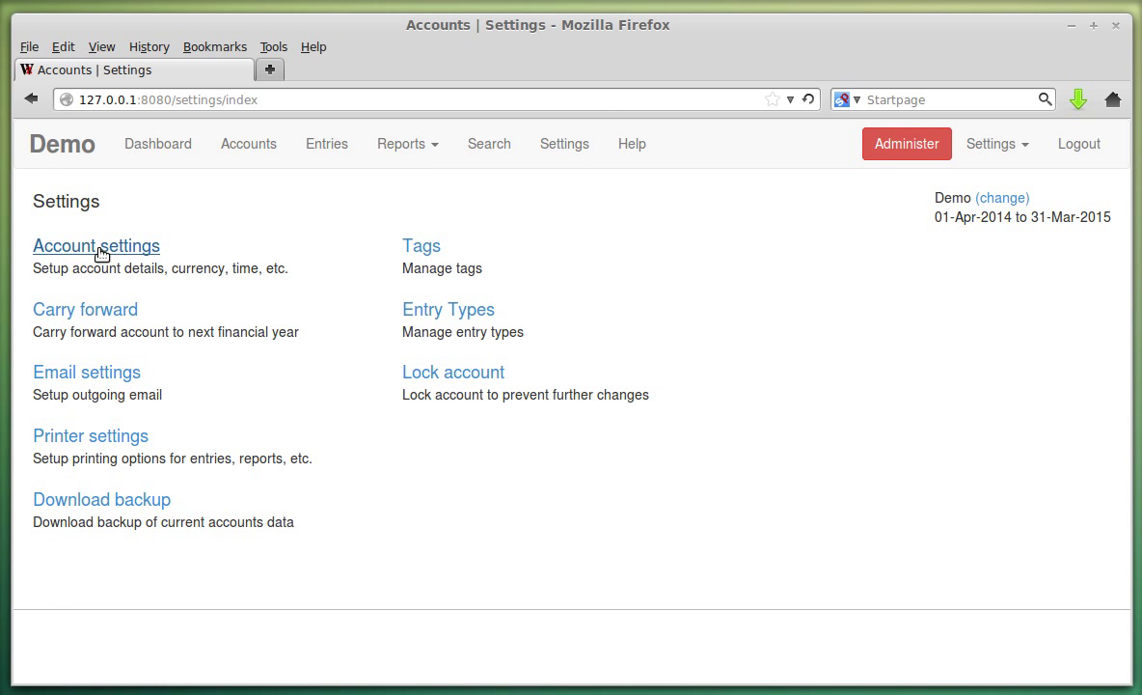
{"action": "left_click", "coordinate": [97, 248]}
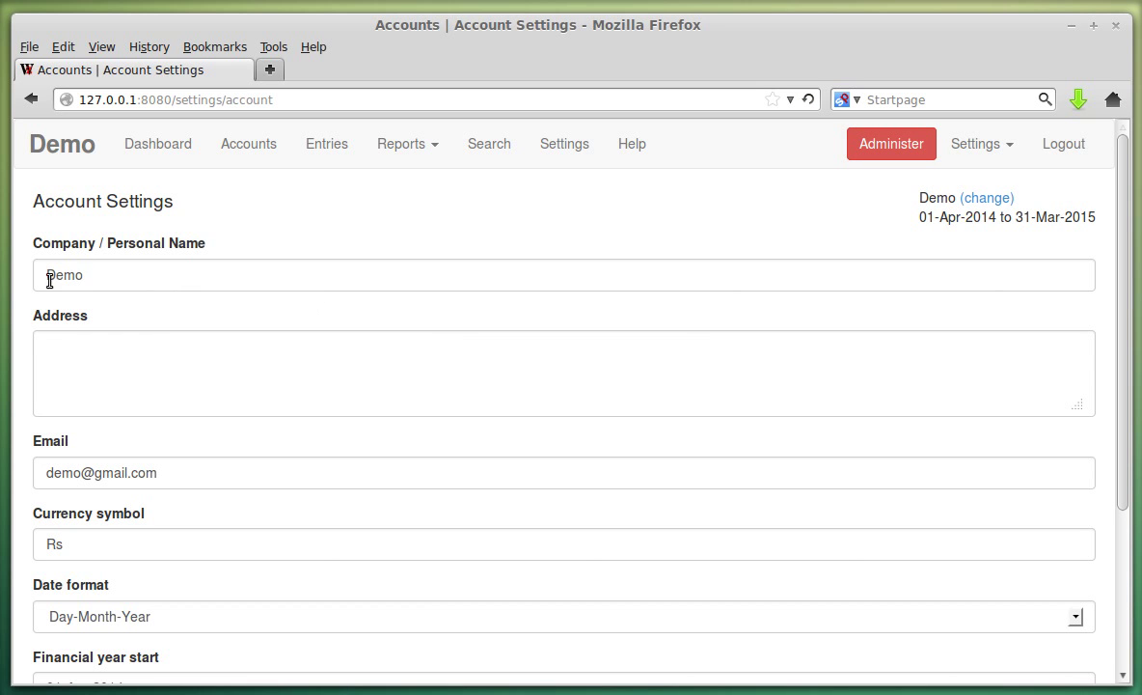
{"action": "scroll", "coordinate": [193, 397], "scroll_direction": "down", "scroll_amount": 5}
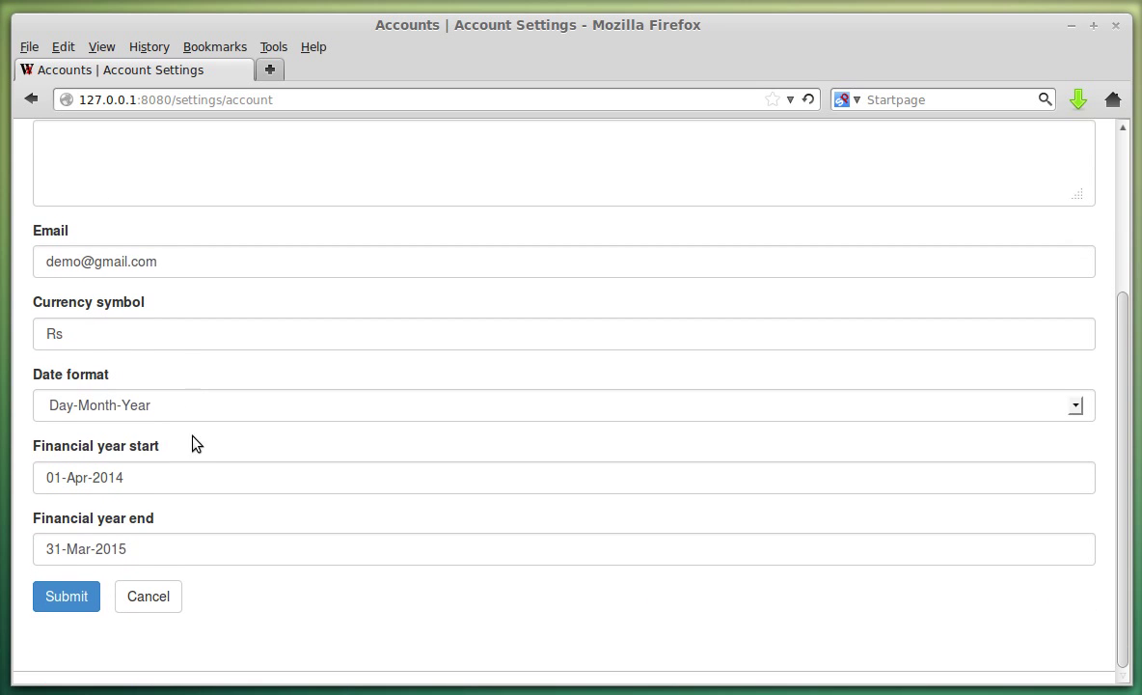
{"action": "left_click", "coordinate": [196, 474]}
{"action": "left_click", "coordinate": [201, 554]}
{"action": "left_click", "coordinate": [394, 620]}
{"action": "left_click", "coordinate": [166, 601]}
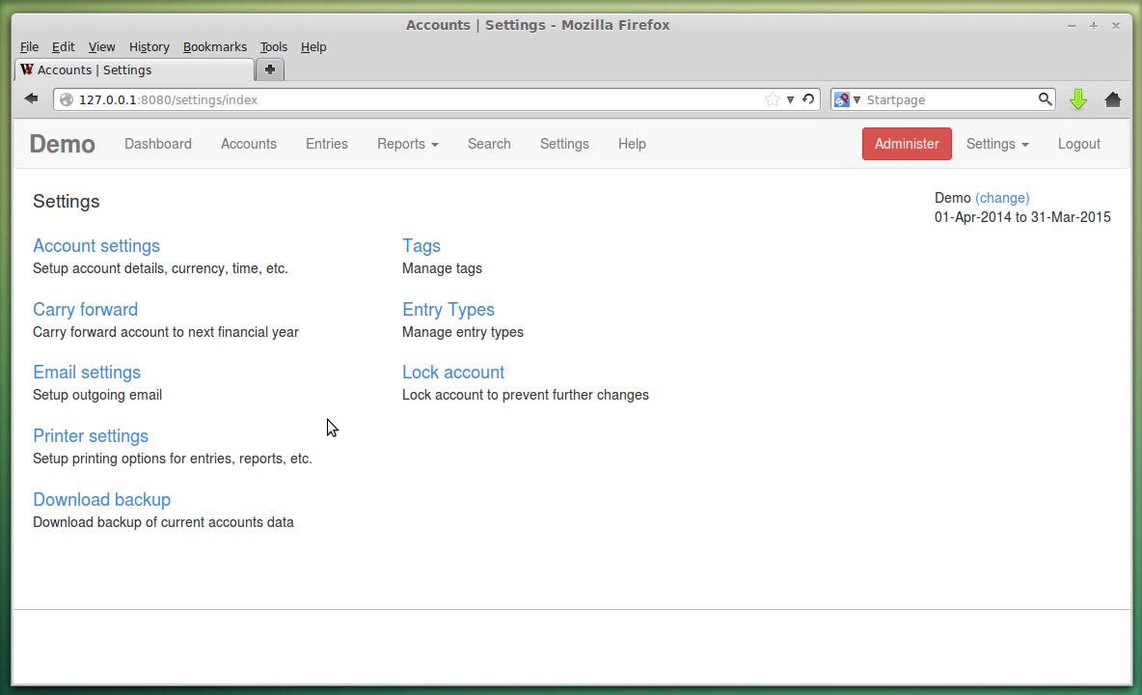
Scroll through the Demo account's Carry Forward form, then bring up the Reports list.
{"action": "left_click", "coordinate": [109, 312]}
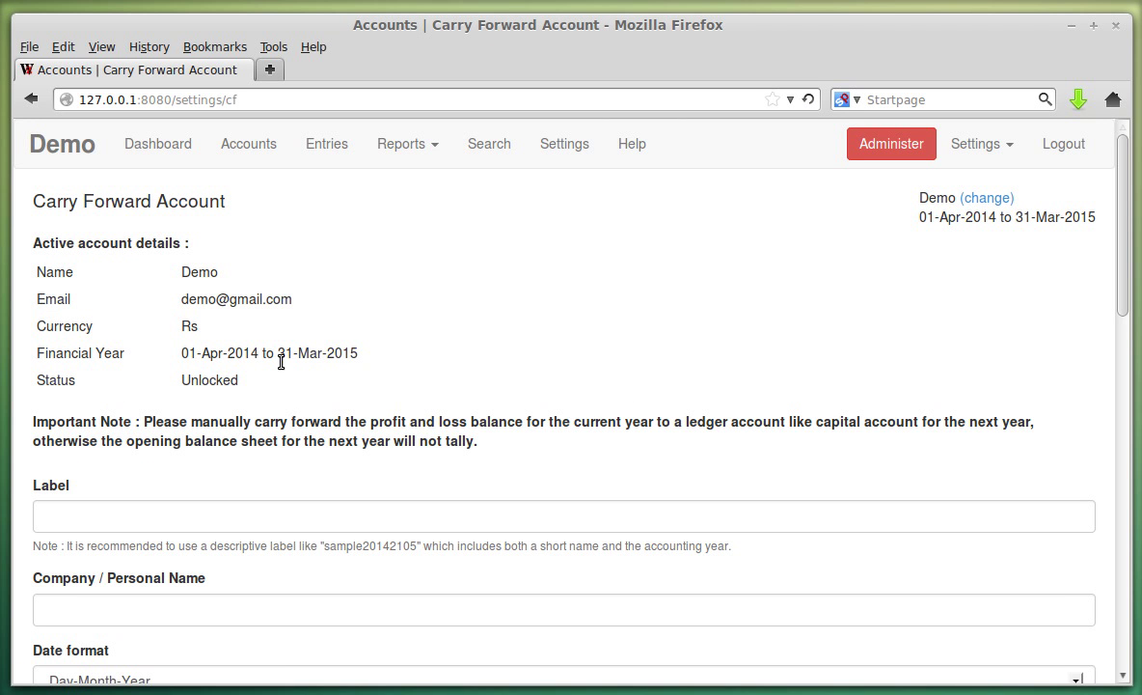
{"action": "scroll", "coordinate": [264, 384], "scroll_direction": "down", "scroll_amount": 10}
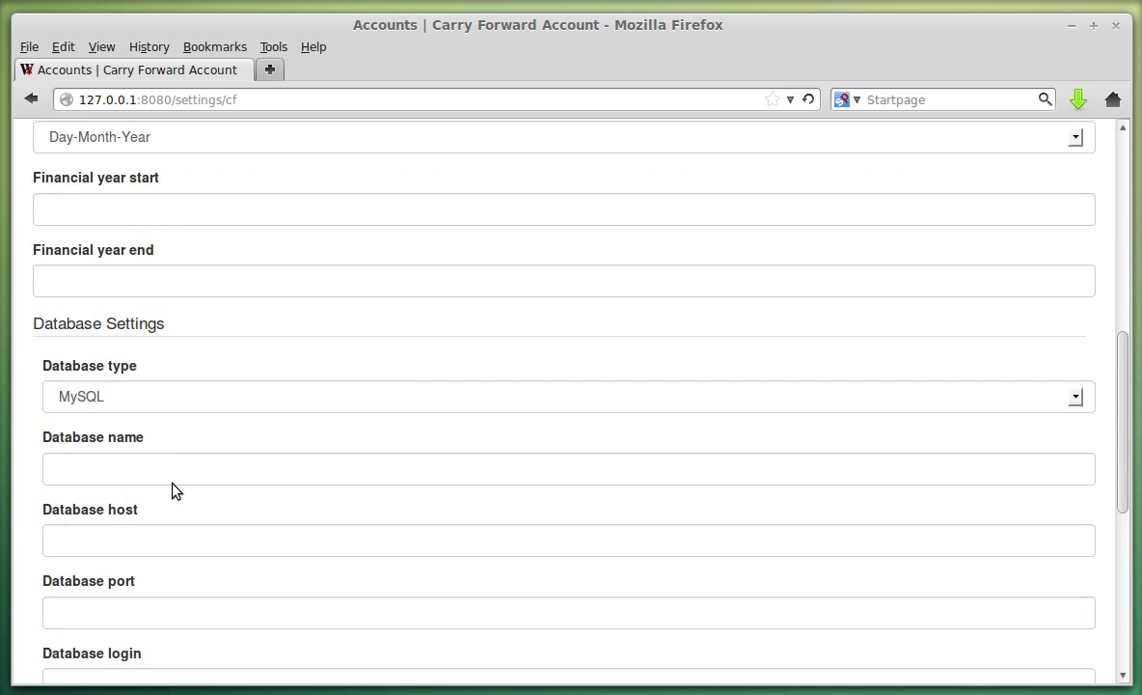
{"action": "scroll", "coordinate": [142, 435], "scroll_direction": "down", "scroll_amount": 5}
{"action": "scroll", "coordinate": [153, 502], "scroll_direction": "up", "scroll_amount": 15}
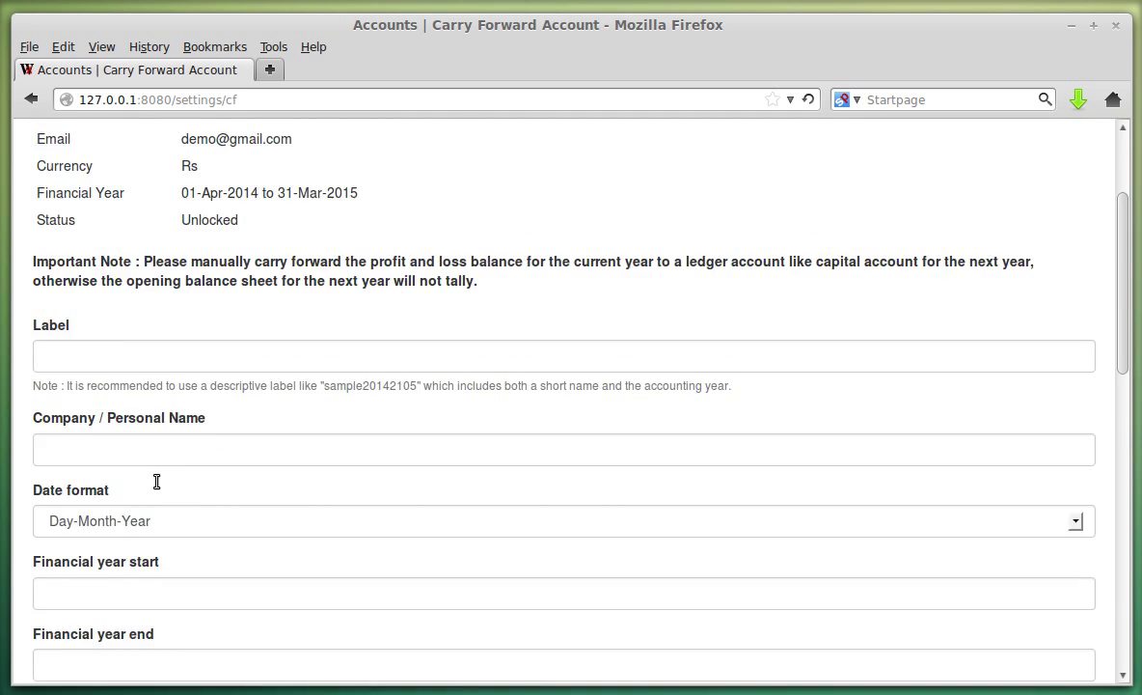
{"action": "scroll", "coordinate": [153, 472], "scroll_direction": "down", "scroll_amount": 4}
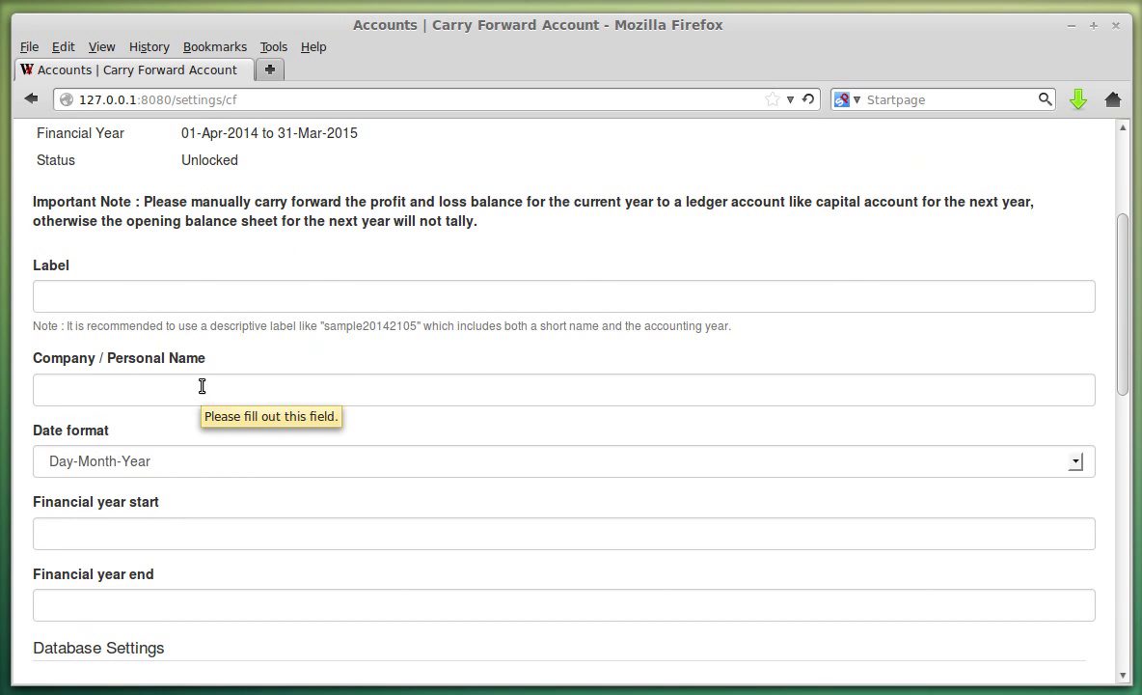
{"action": "scroll", "coordinate": [355, 389], "scroll_direction": "up", "scroll_amount": 2}
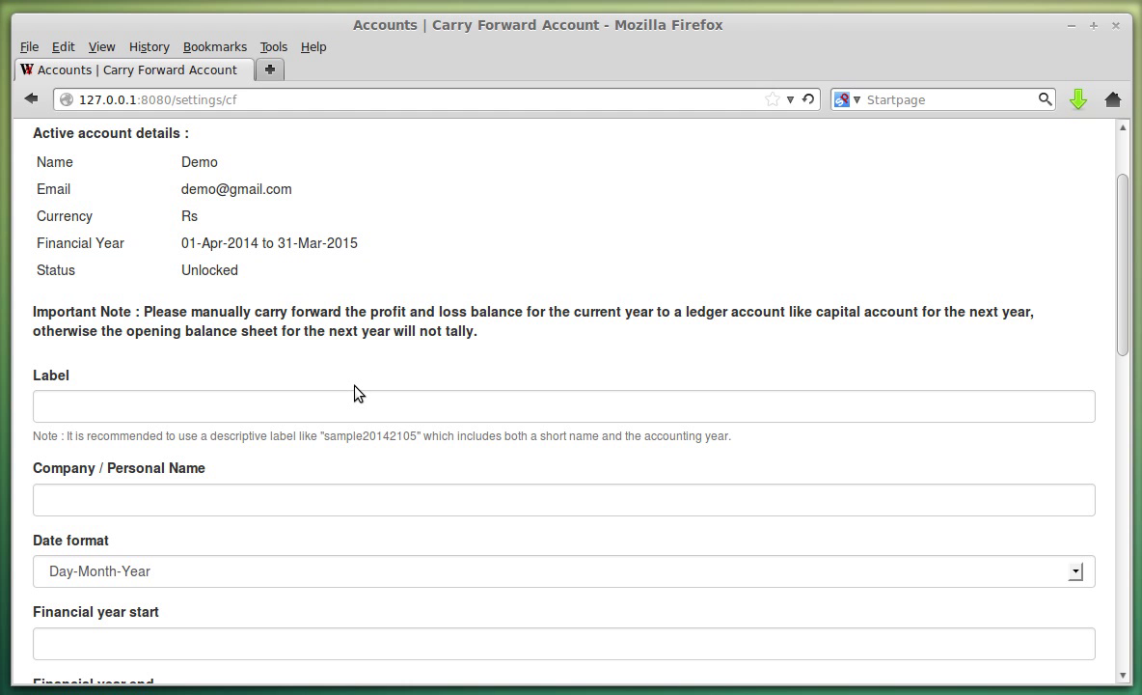
{"action": "scroll", "coordinate": [429, 357], "scroll_direction": "up", "scroll_amount": 2}
{"action": "left_click", "coordinate": [403, 144]}
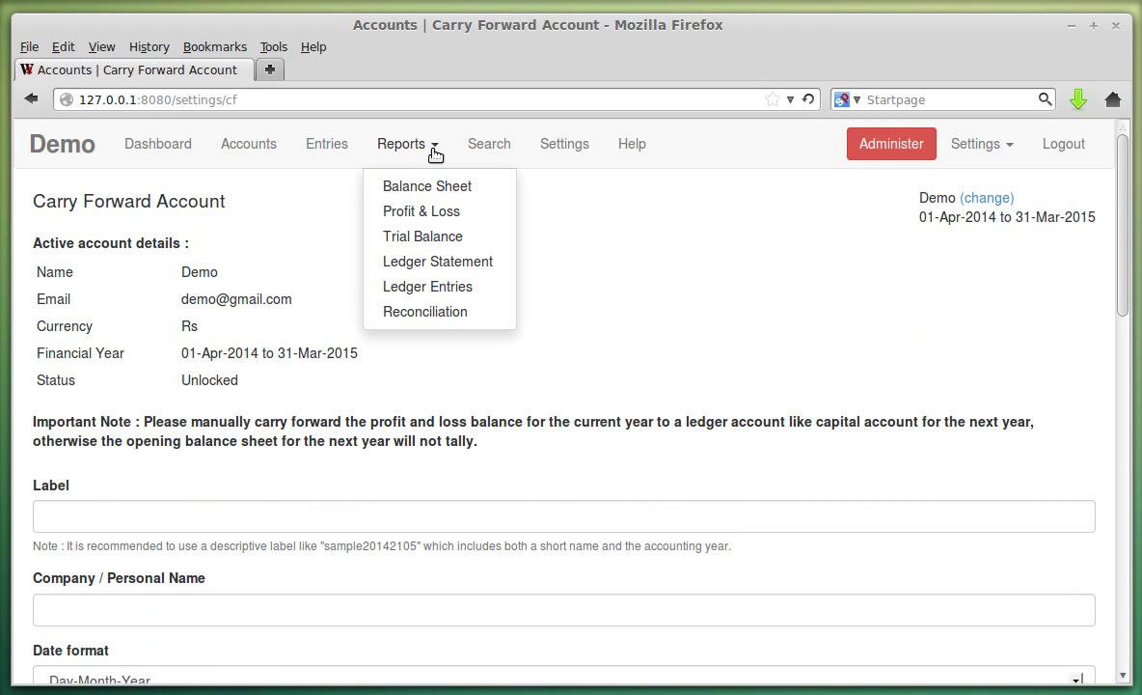
{"action": "left_click", "coordinate": [435, 197]}
{"action": "scroll", "coordinate": [439, 307], "scroll_direction": "down", "scroll_amount": 1}
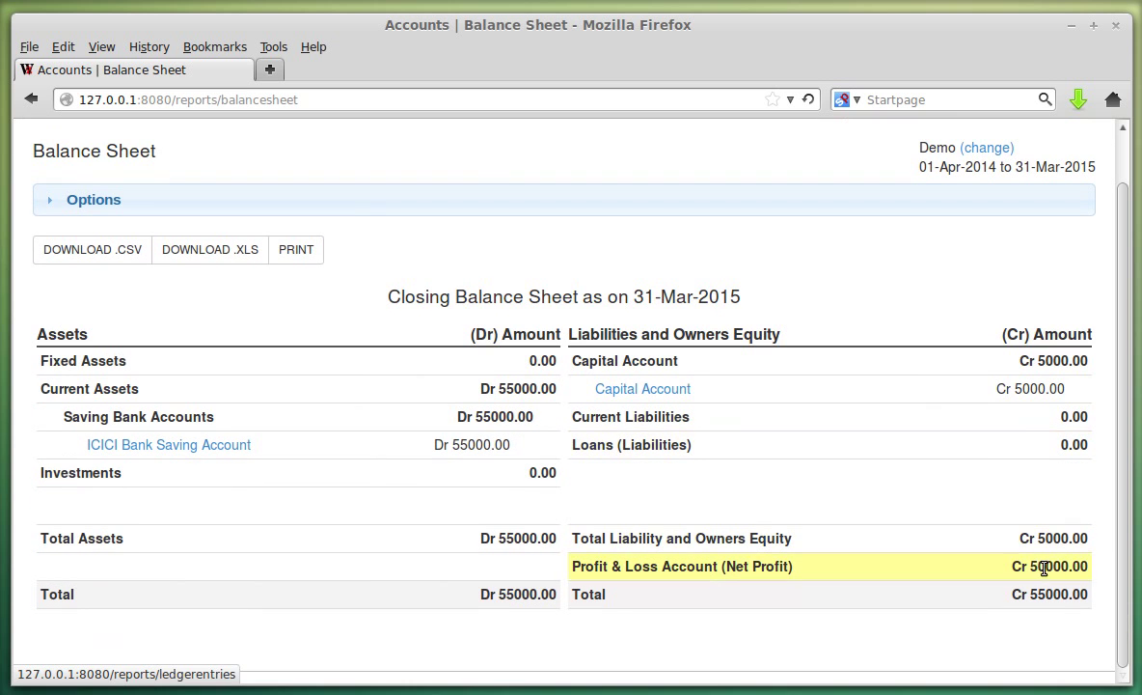
{"action": "double_click", "coordinate": [1056, 566]}
{"action": "scroll", "coordinate": [689, 528], "scroll_direction": "up", "scroll_amount": 1}
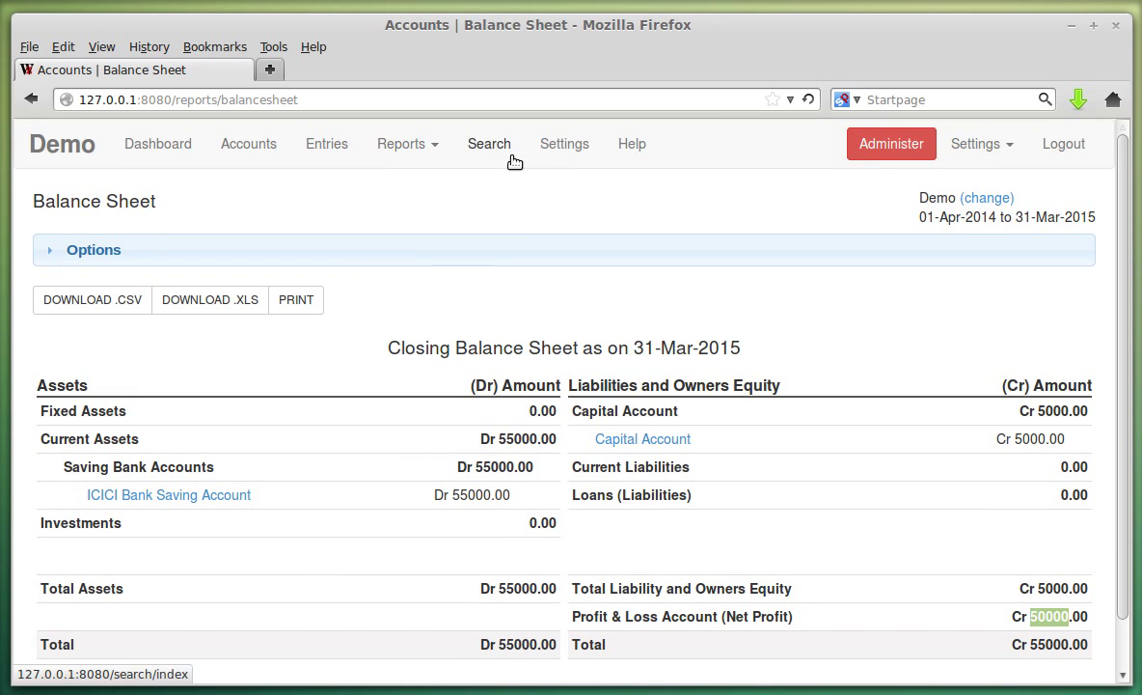
{"action": "left_click", "coordinate": [580, 149]}
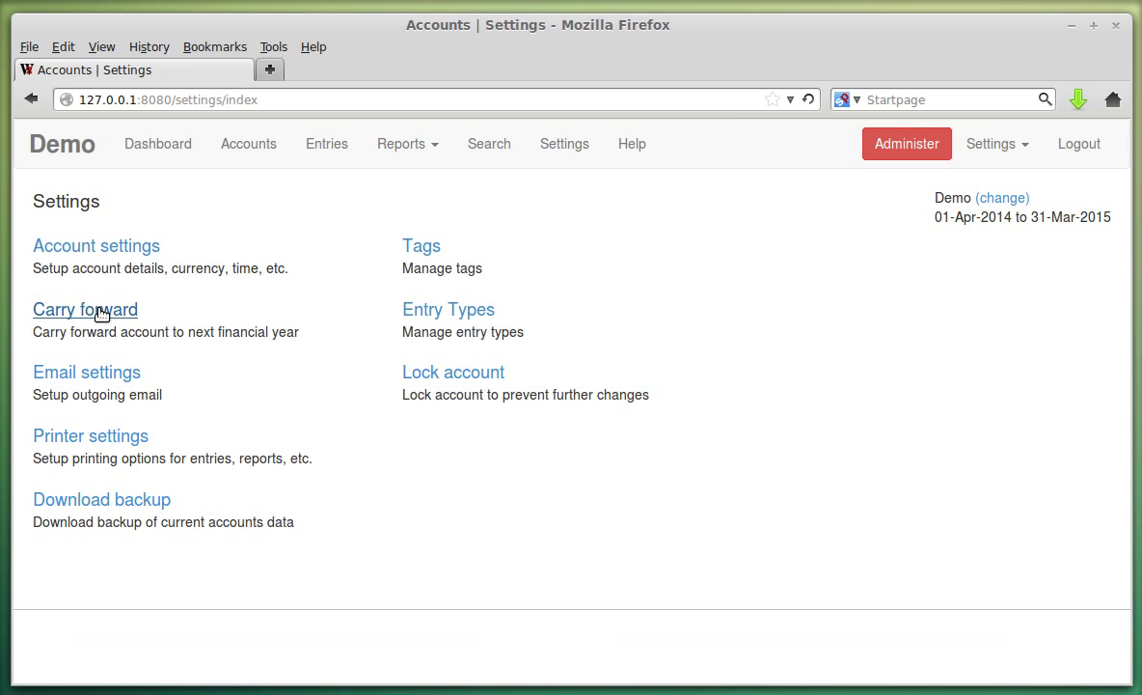
{"action": "left_click", "coordinate": [100, 310]}
{"action": "left_click_drag", "start_coordinate": [35, 423], "coordinate": [462, 454]}
{"action": "left_click", "coordinate": [556, 455]}
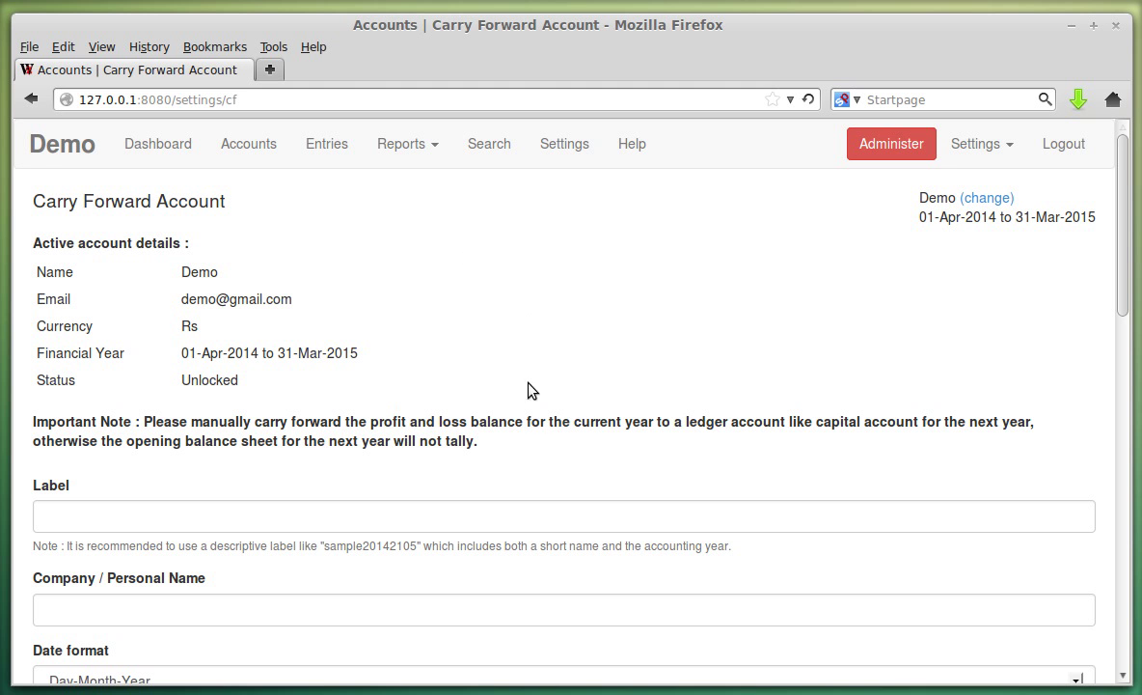
{"action": "scroll", "coordinate": [540, 377], "scroll_direction": "down", "scroll_amount": 3}
{"action": "scroll", "coordinate": [511, 299], "scroll_direction": "up", "scroll_amount": 3}
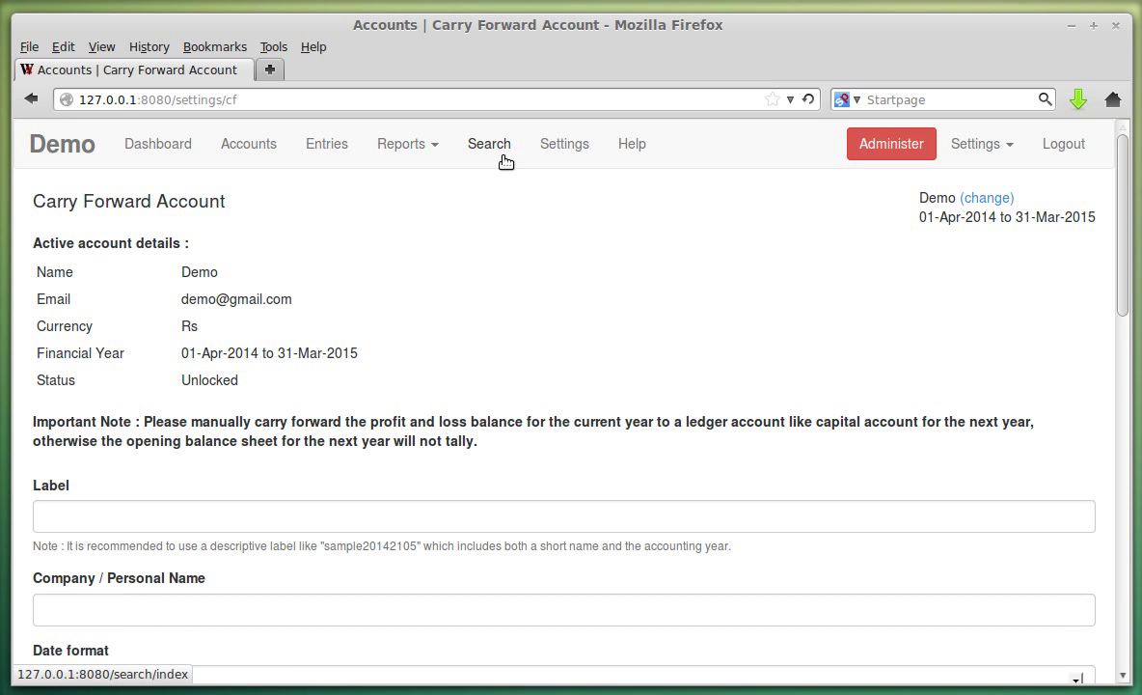
Edit the 'pending' tag under Settings > Tags and save its text colour as 1a0000.
{"action": "left_click", "coordinate": [558, 152]}
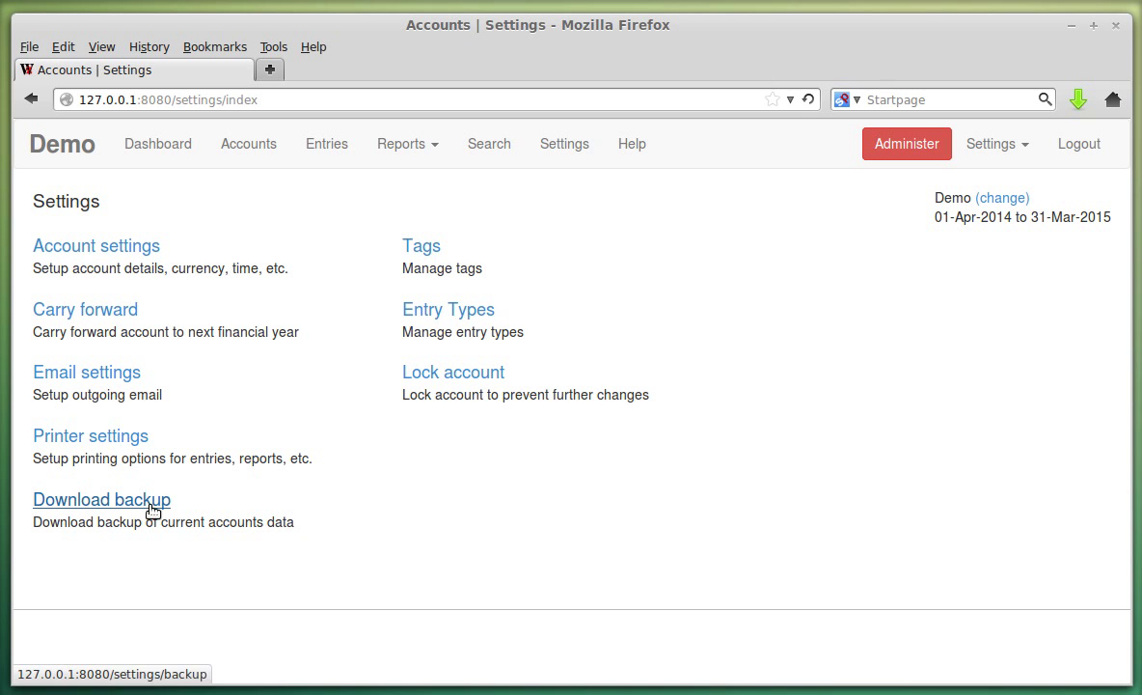
{"action": "left_click", "coordinate": [414, 258]}
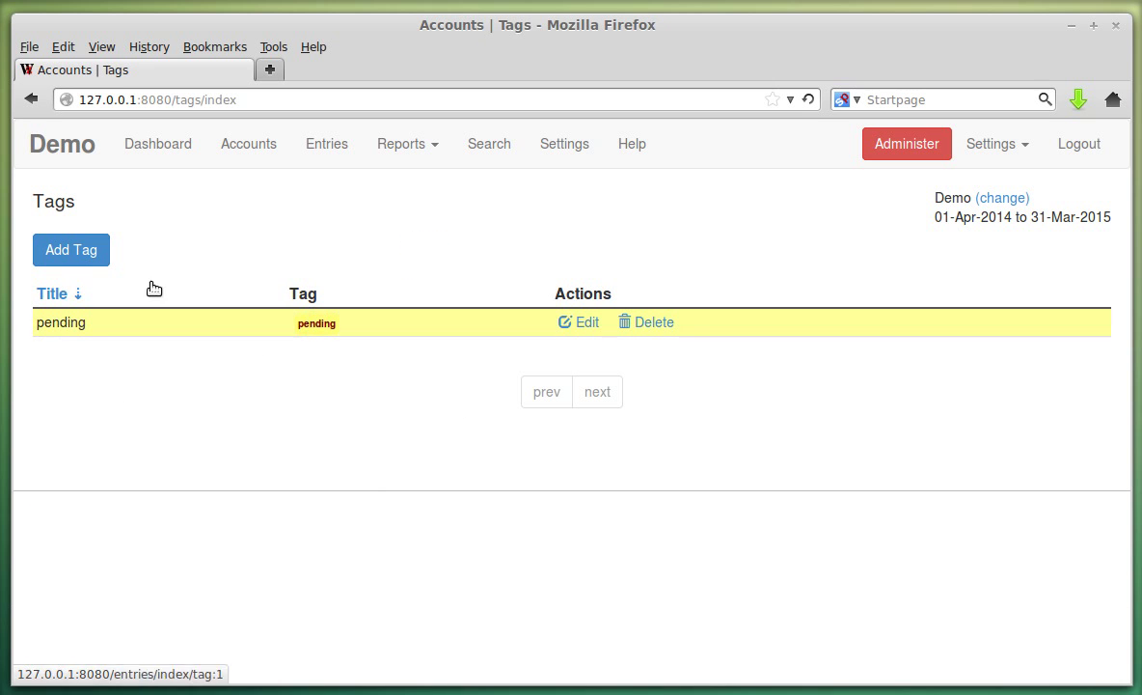
{"action": "left_click", "coordinate": [582, 323]}
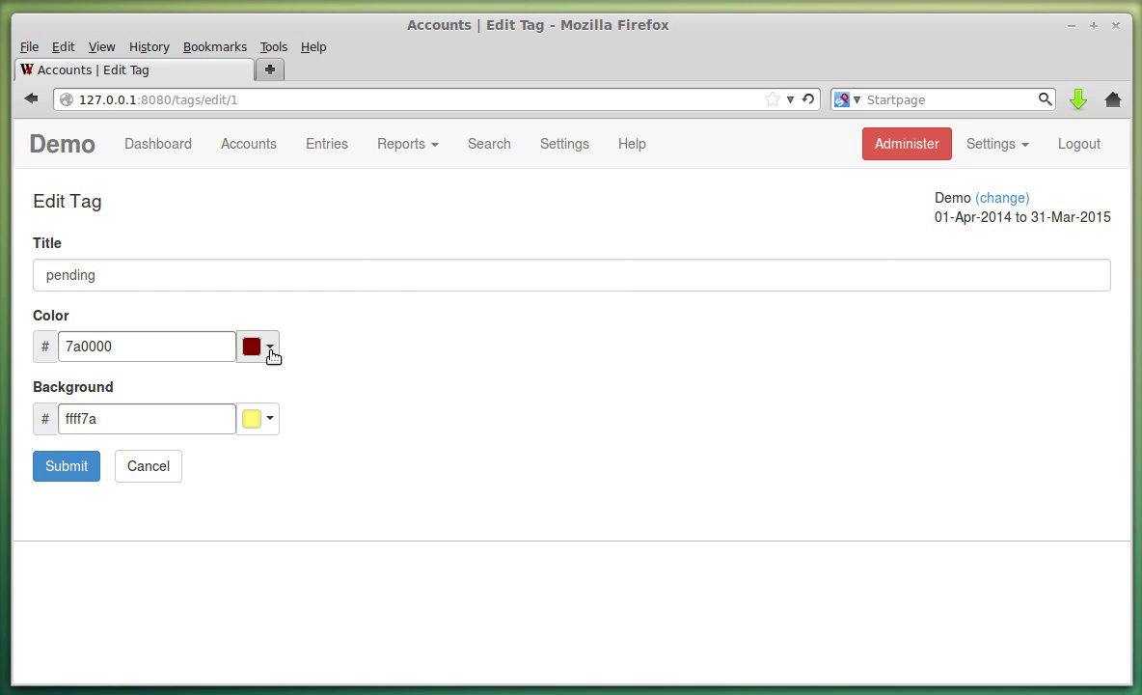
{"action": "left_click", "coordinate": [270, 346]}
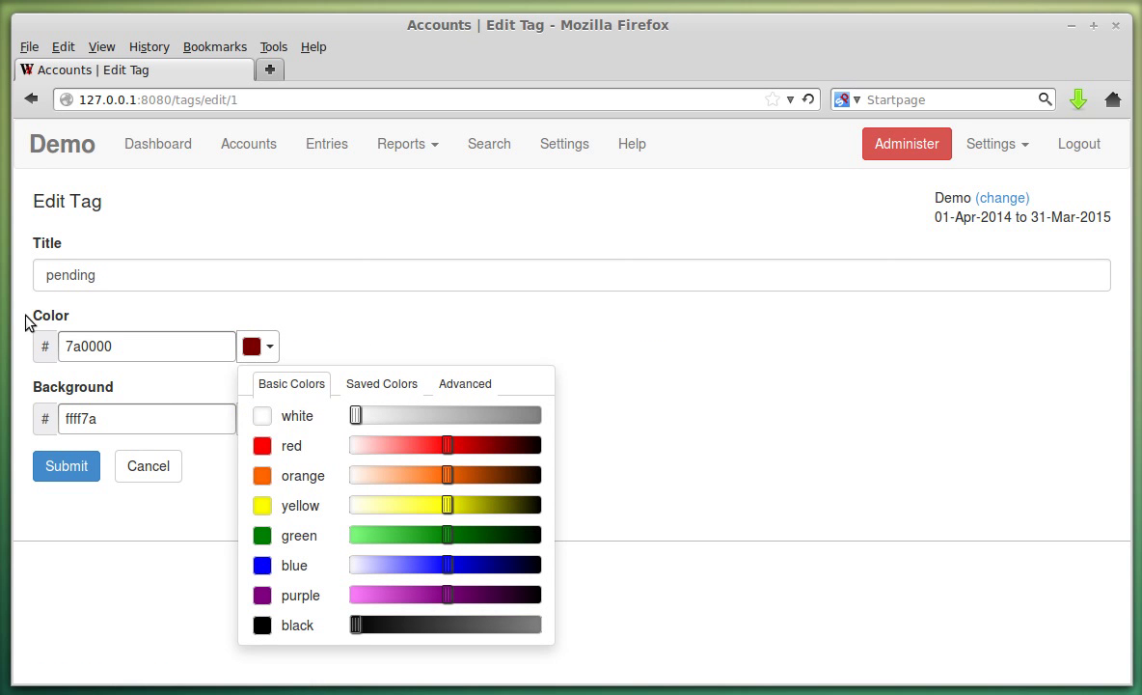
{"action": "left_click", "coordinate": [471, 448]}
{"action": "left_click_drag", "start_coordinate": [477, 450], "coordinate": [536, 459]}
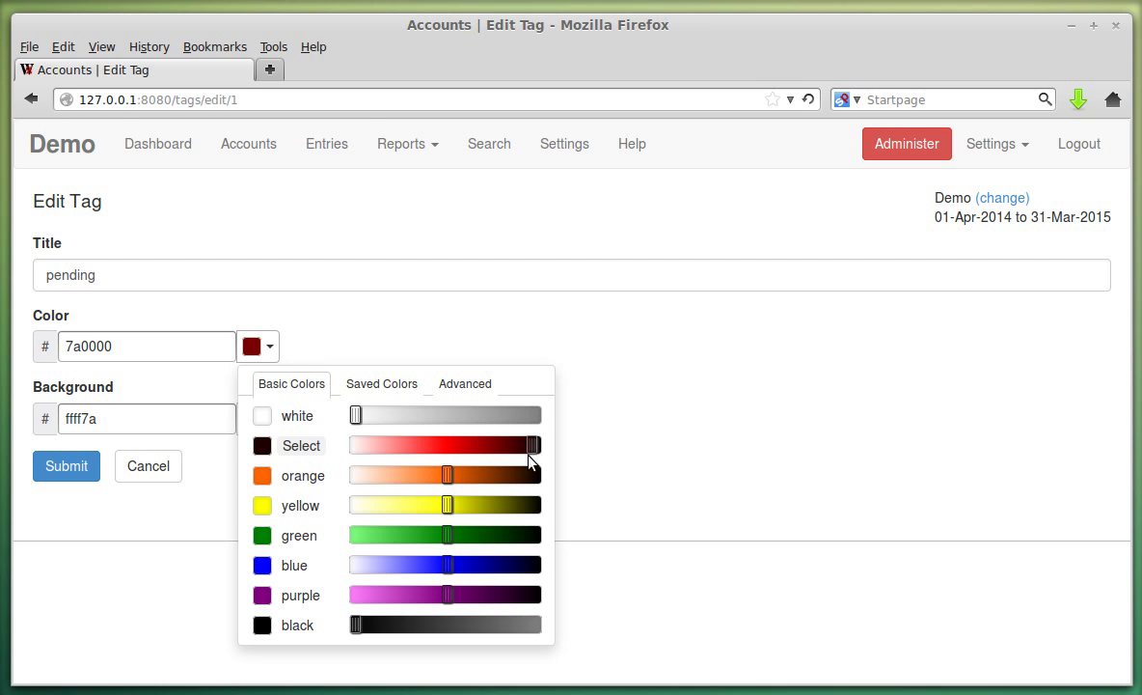
{"action": "left_click", "coordinate": [287, 446]}
{"action": "left_click", "coordinate": [97, 468]}
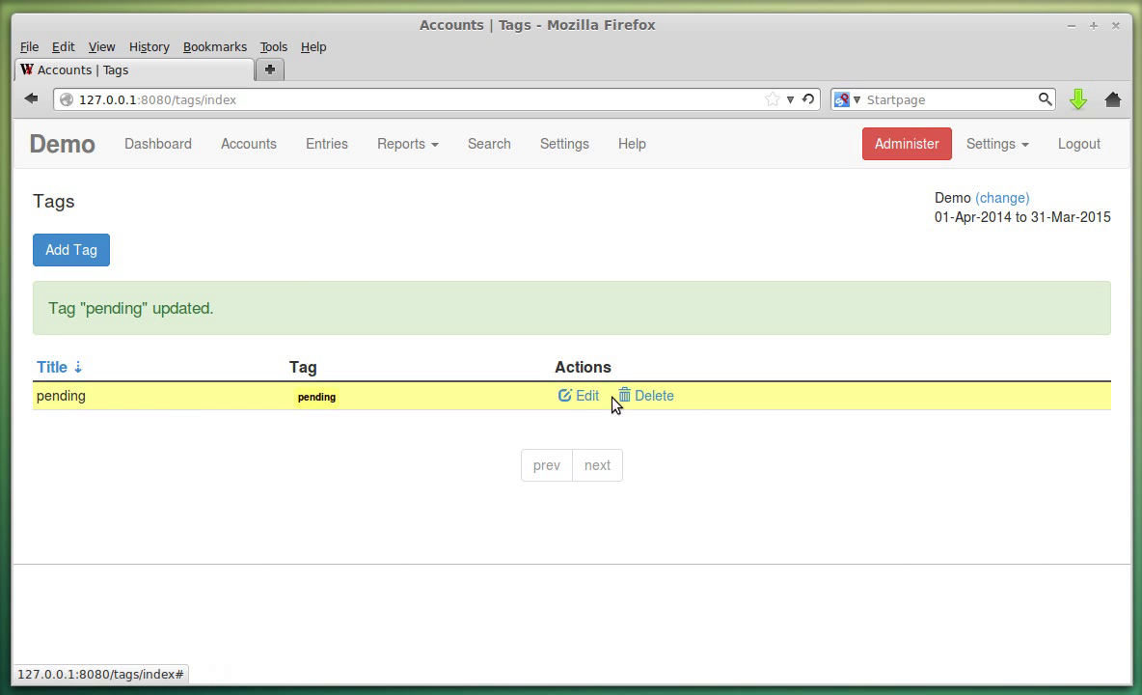
{"action": "left_click", "coordinate": [331, 143]}
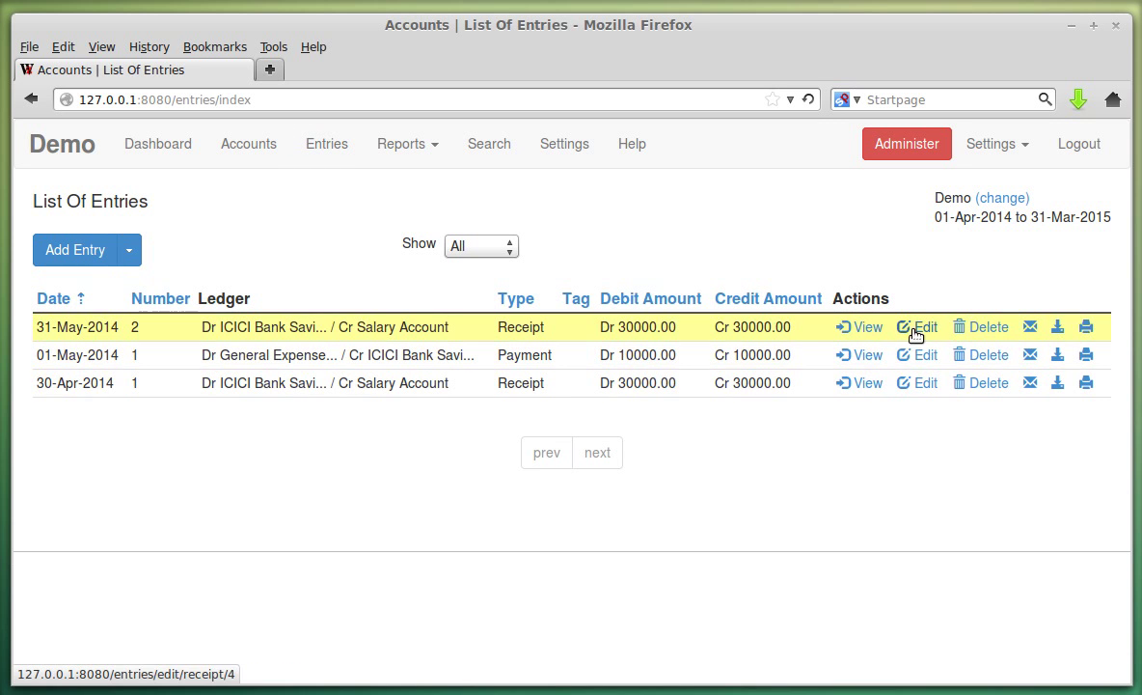
Assign the 'pending' tag to receipt entry 2 dated 31-May-2014 and save it.
{"action": "left_click", "coordinate": [916, 327]}
{"action": "scroll", "coordinate": [256, 407], "scroll_direction": "down", "scroll_amount": 5}
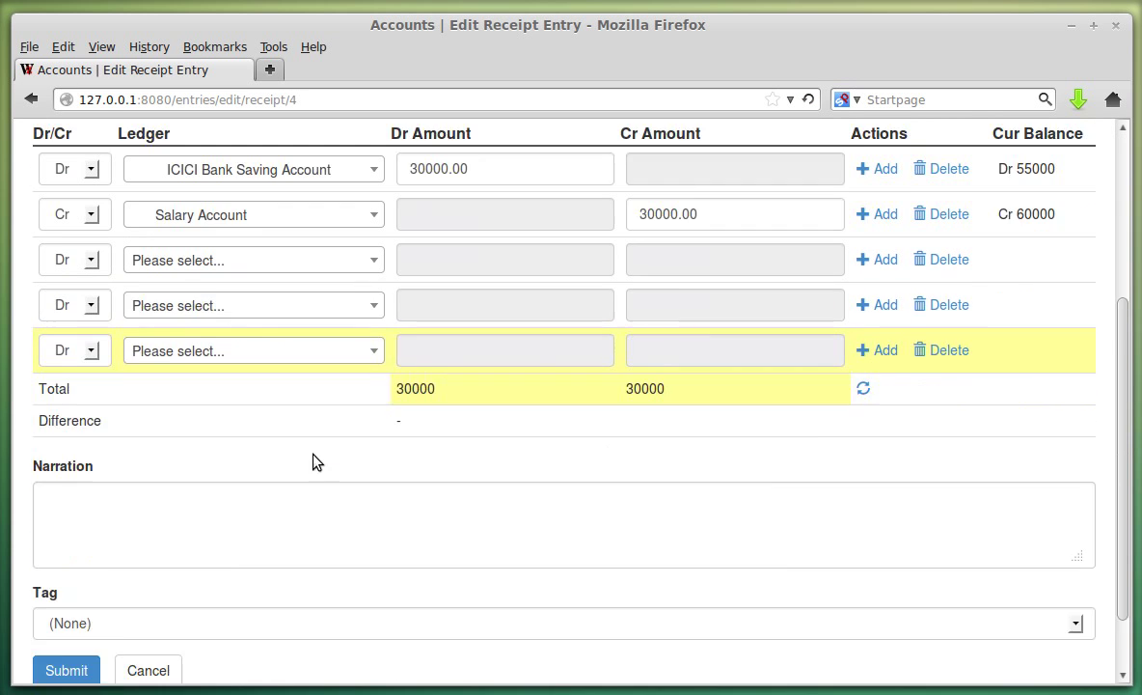
{"action": "left_click", "coordinate": [122, 554]}
{"action": "left_click", "coordinate": [106, 593]}
{"action": "left_click", "coordinate": [79, 602]}
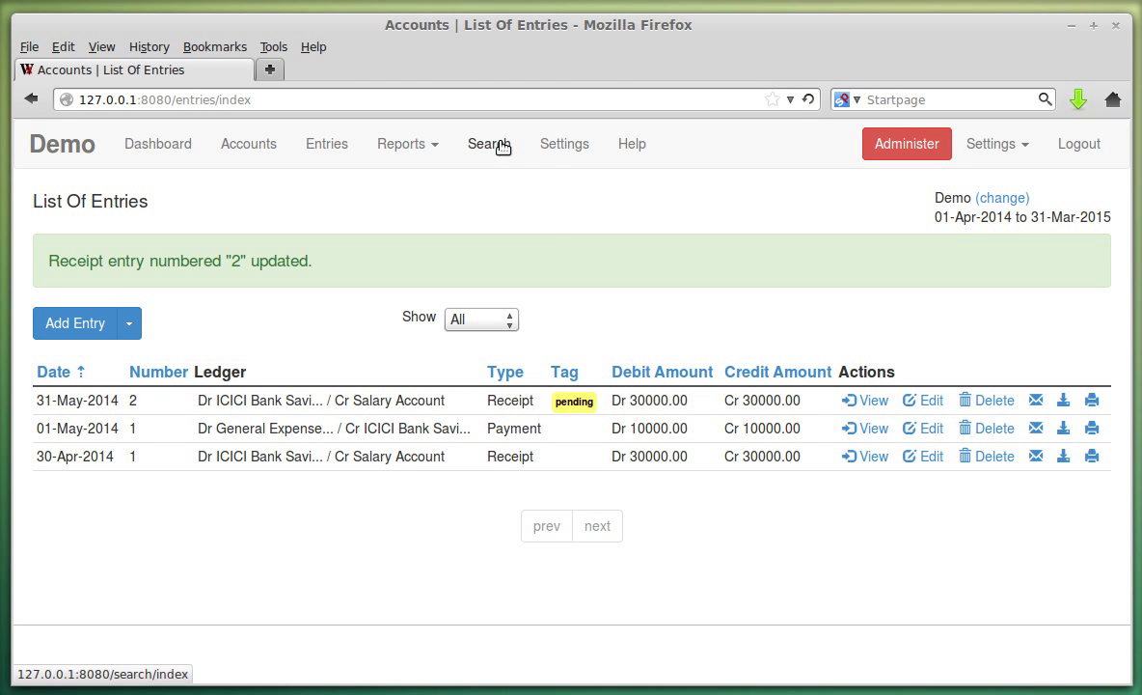
{"action": "left_click", "coordinate": [550, 144]}
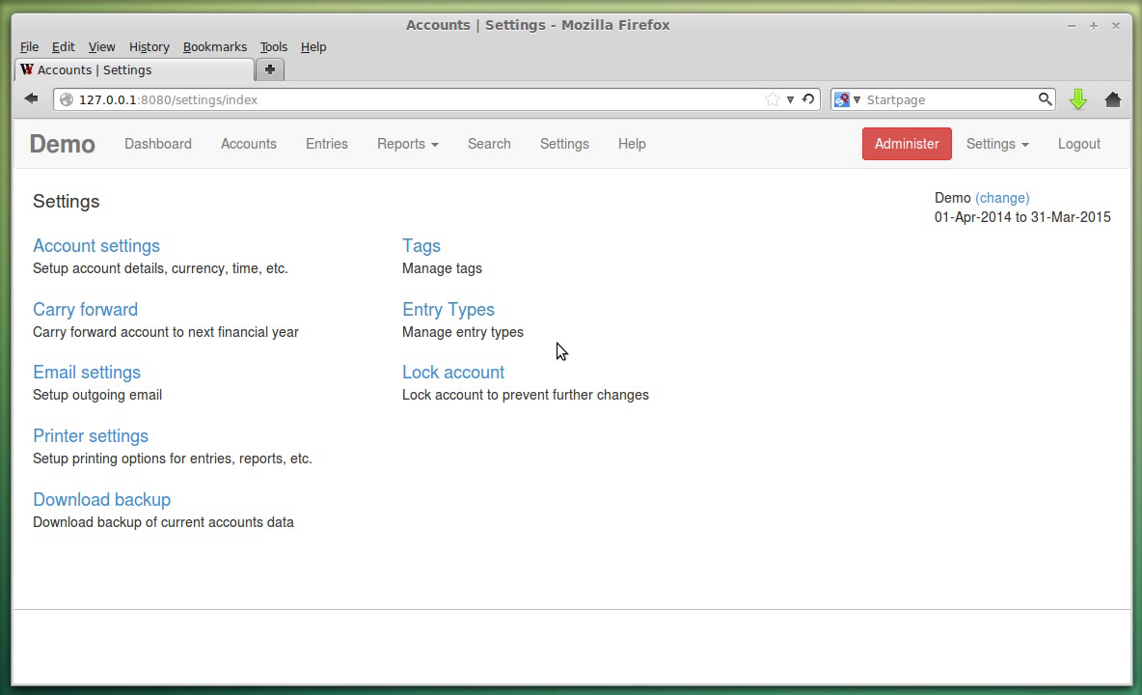
Lock the Demo account and confirm the dashboard shows its status as Locked.
{"action": "left_click", "coordinate": [485, 374]}
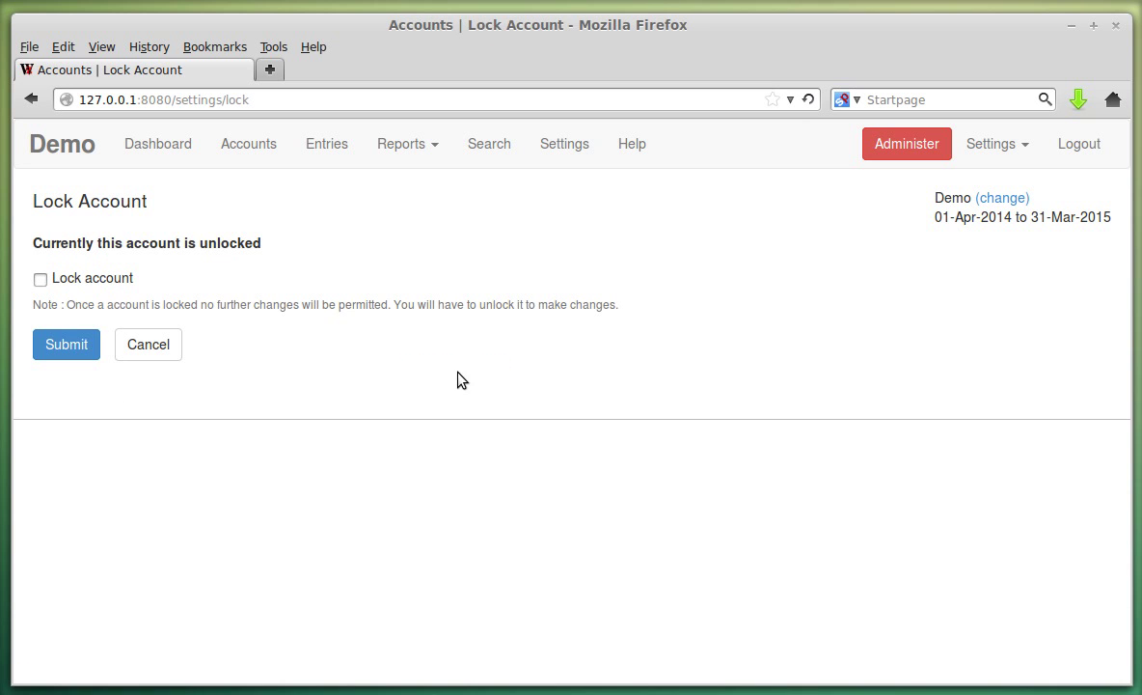
{"action": "left_click", "coordinate": [71, 281]}
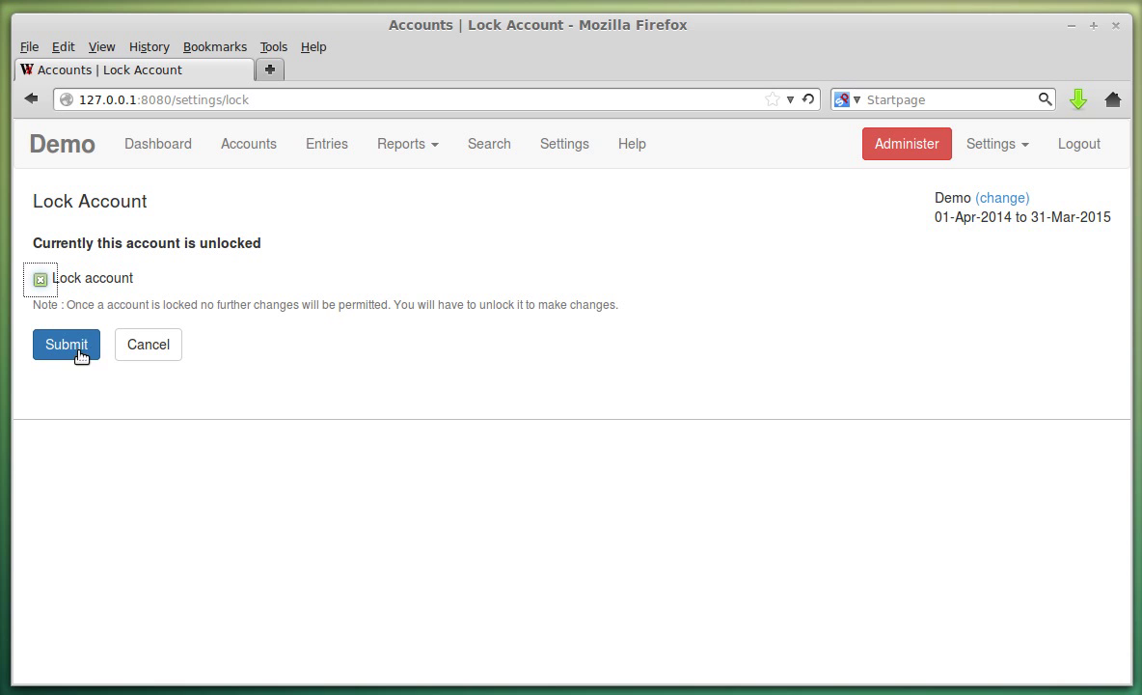
{"action": "left_click", "coordinate": [80, 354]}
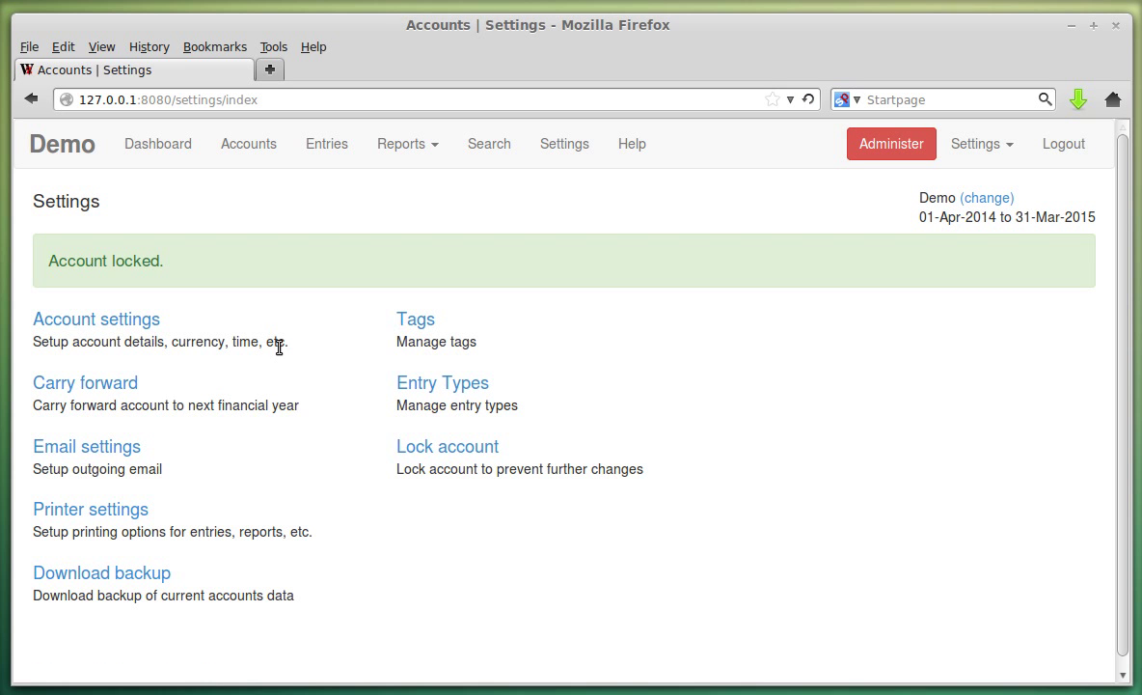
{"action": "left_click", "coordinate": [158, 144]}
{"action": "left_click_drag", "start_coordinate": [54, 438], "coordinate": [226, 444]}
{"action": "left_click", "coordinate": [227, 444]}
Try deleting the 31-May-2014 receipt and adding a new receipt while locked.
{"action": "left_click", "coordinate": [326, 145]}
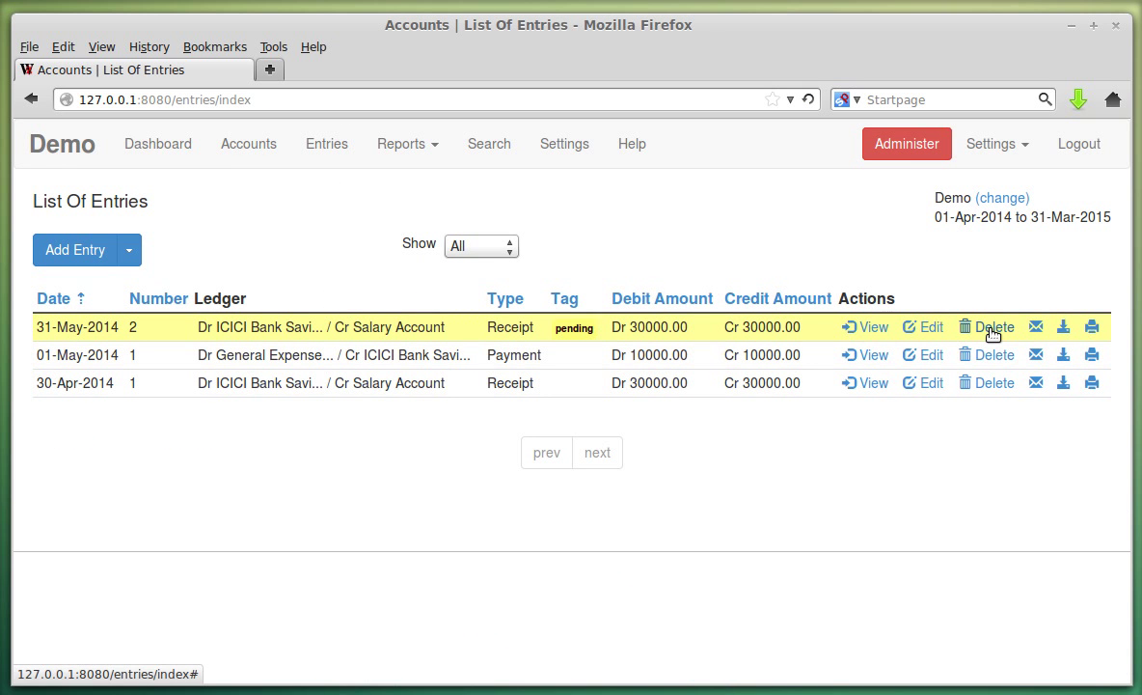
{"action": "left_click", "coordinate": [993, 328]}
{"action": "left_click", "coordinate": [653, 366]}
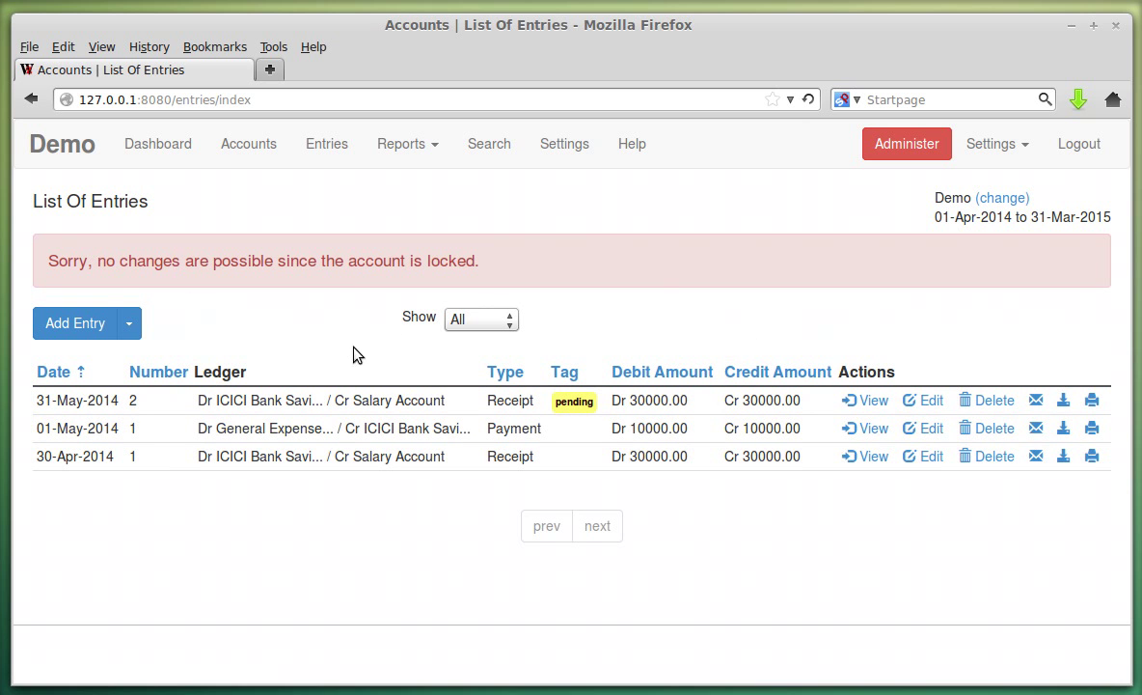
{"action": "left_click", "coordinate": [129, 324]}
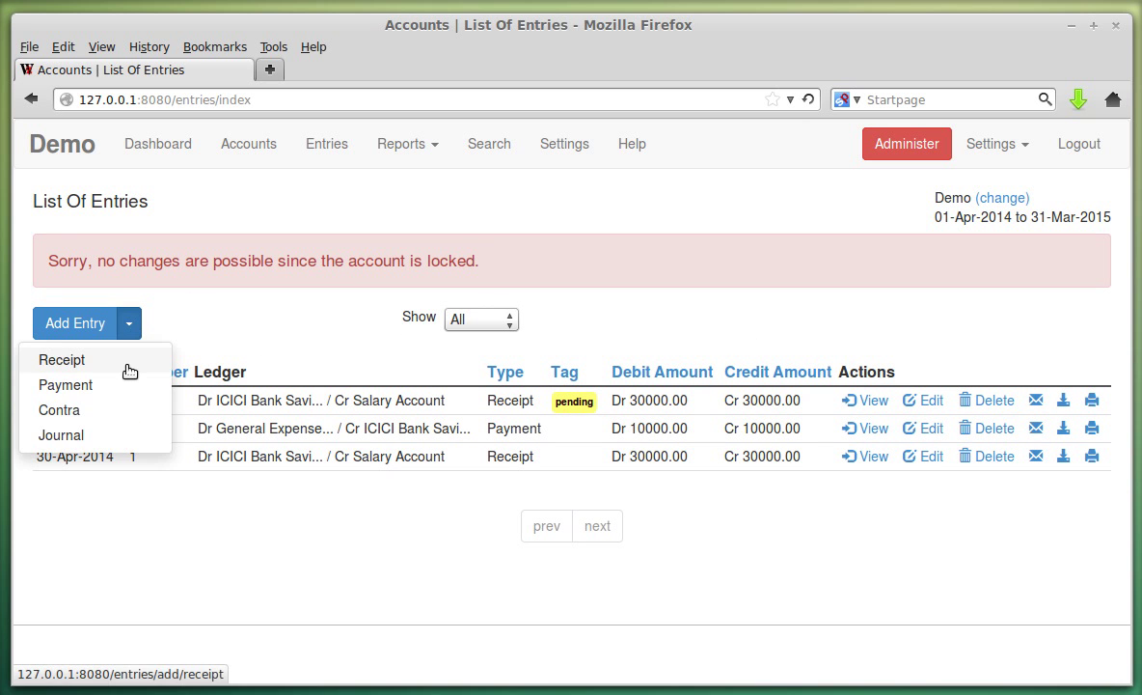
{"action": "left_click", "coordinate": [127, 364]}
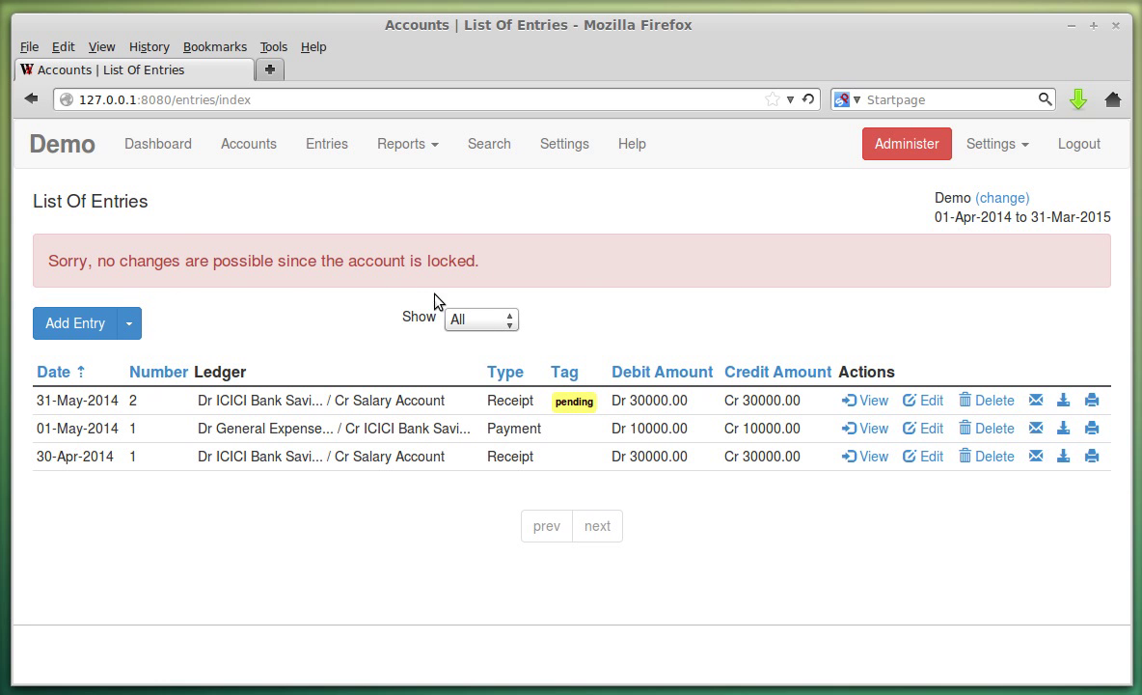
Untick Lock account in settings and save so the account is unlocked.
{"action": "left_click", "coordinate": [546, 144]}
{"action": "left_click", "coordinate": [485, 378]}
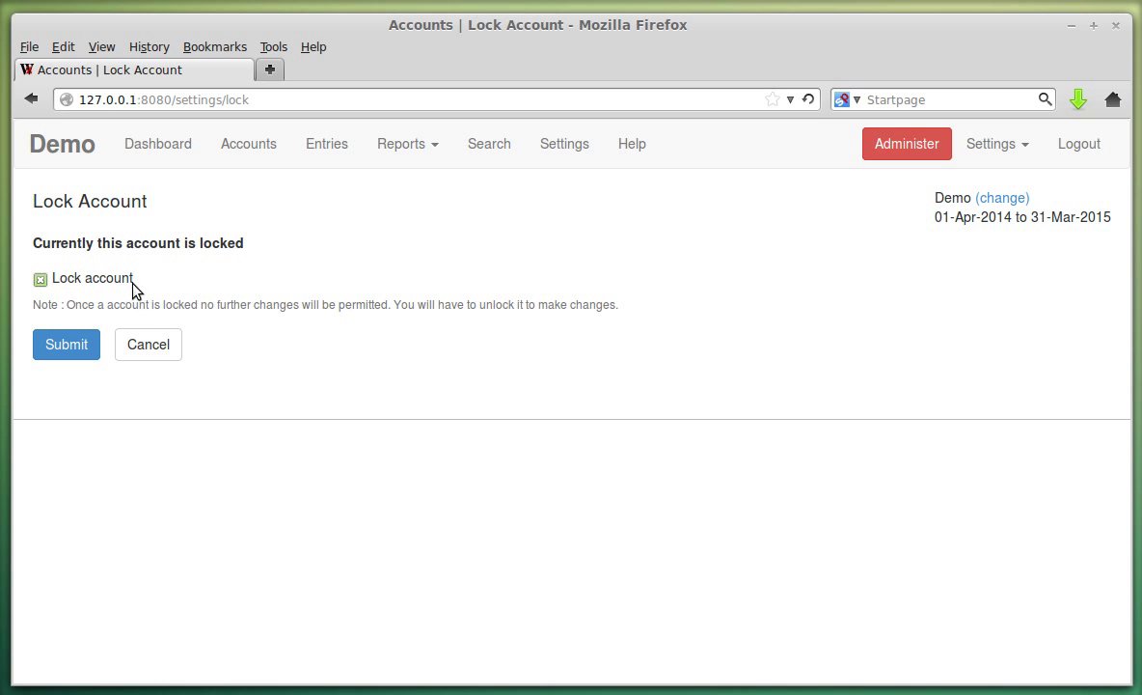
{"action": "left_click", "coordinate": [125, 285]}
{"action": "left_click", "coordinate": [81, 345]}
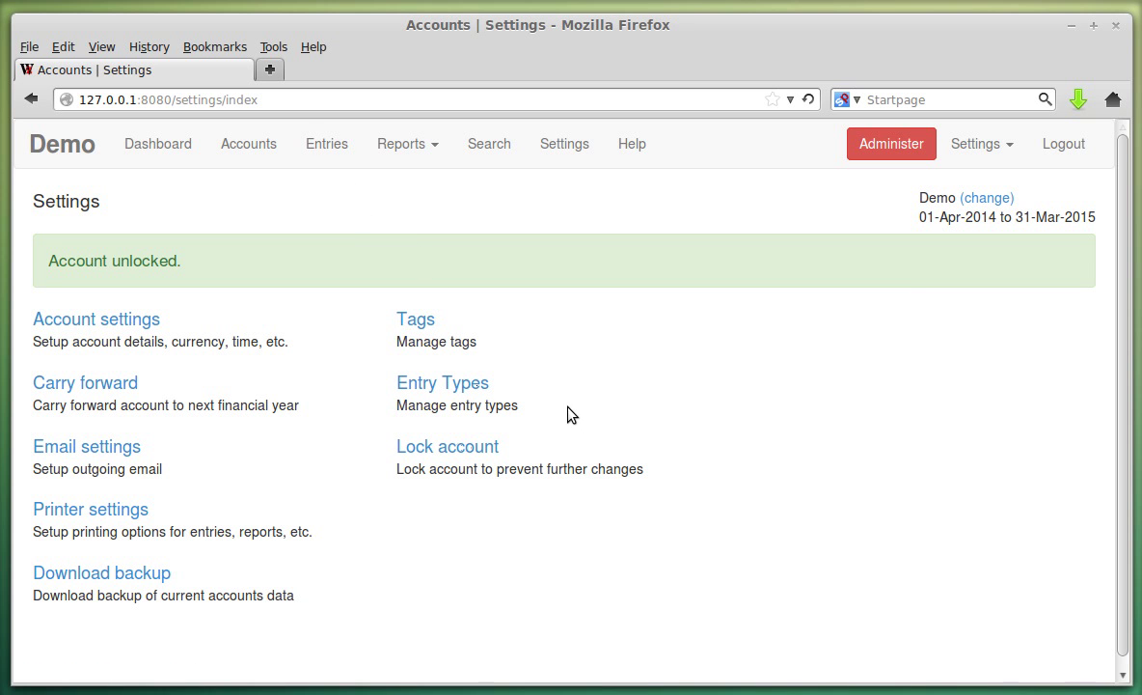
Review the entry types list and the Add Entry choices before returning to Entry Types.
{"action": "left_click", "coordinate": [467, 386]}
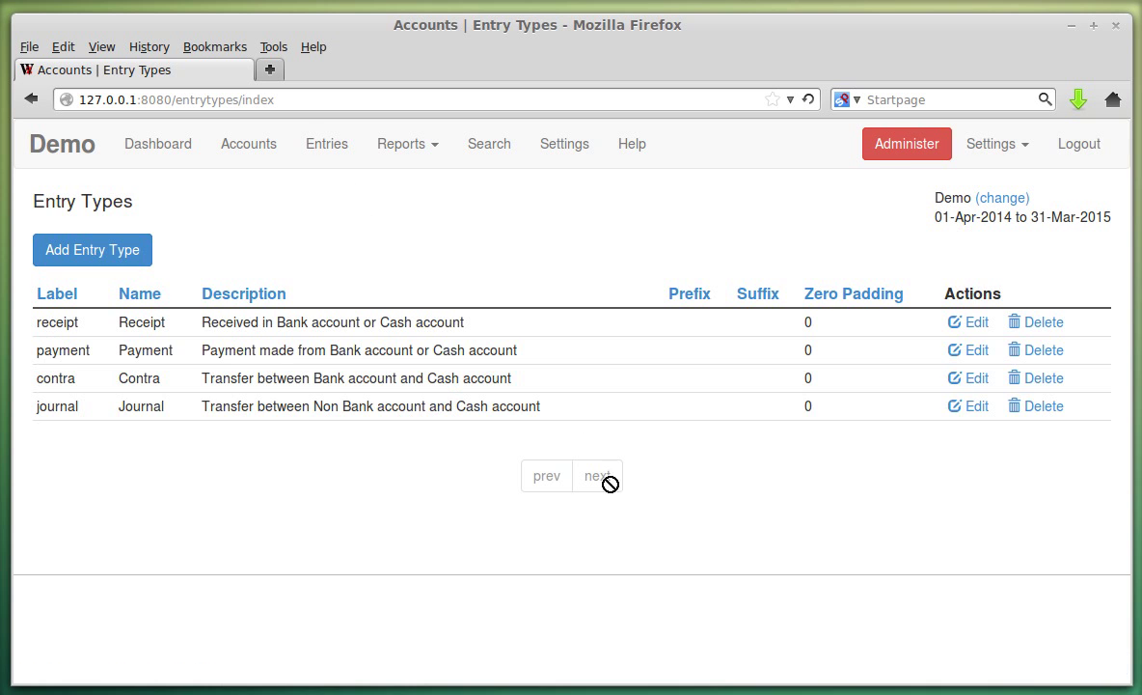
{"action": "left_click", "coordinate": [326, 143]}
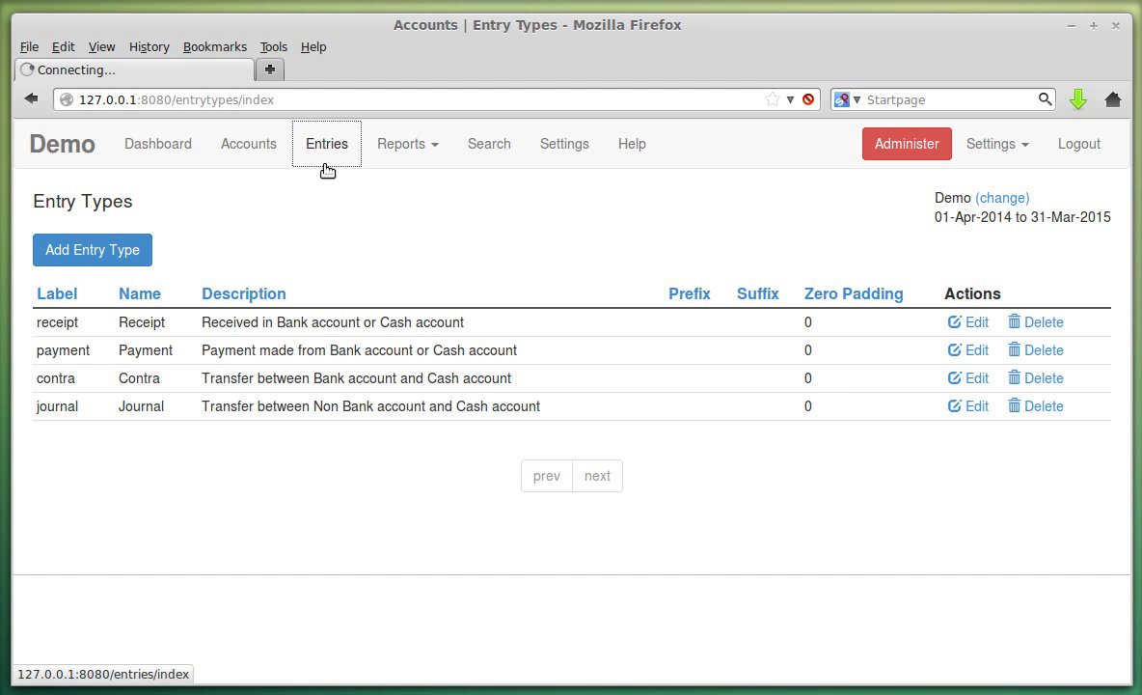
{"action": "left_click", "coordinate": [129, 251]}
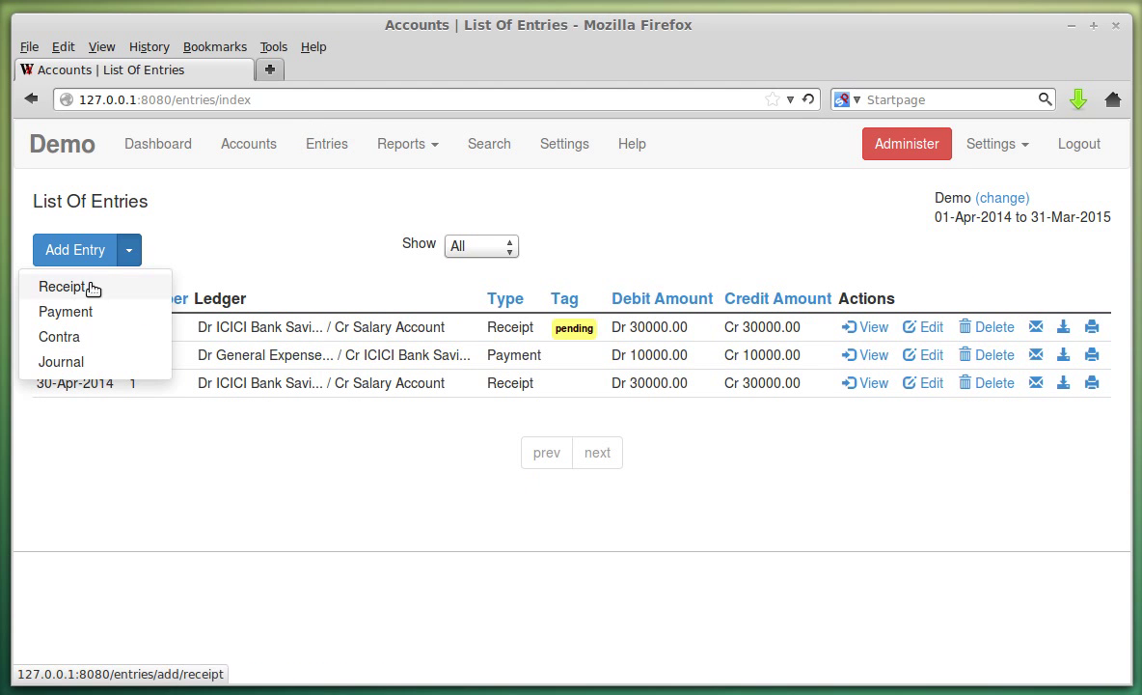
{"action": "left_click", "coordinate": [569, 208]}
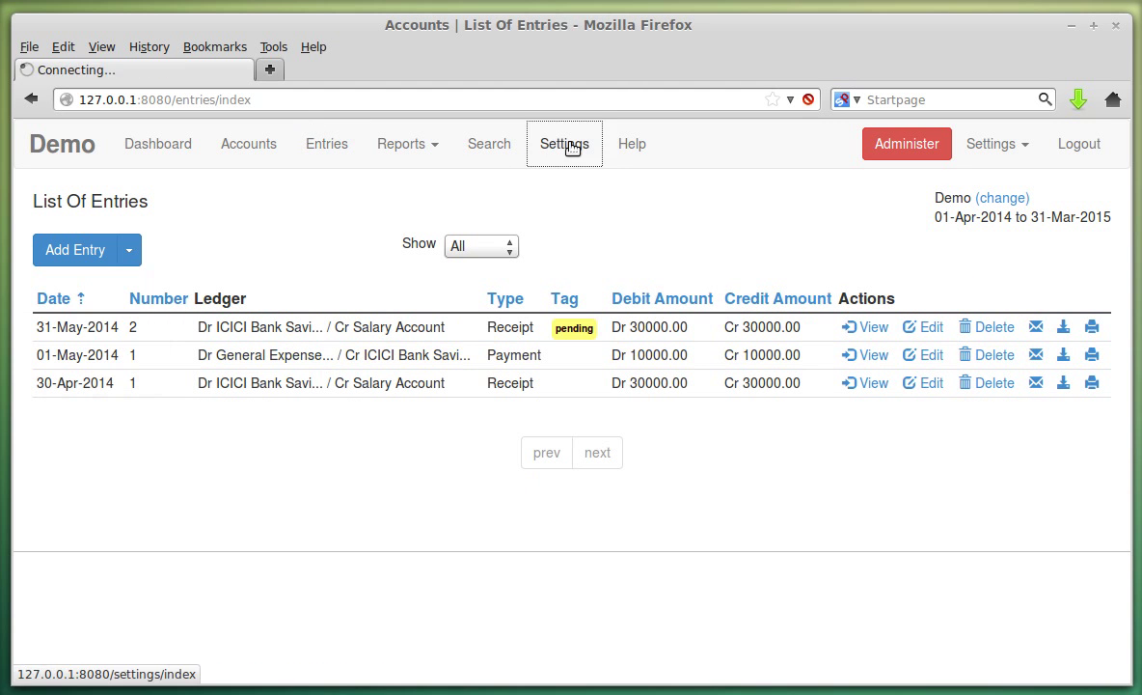
{"action": "left_click", "coordinate": [568, 145]}
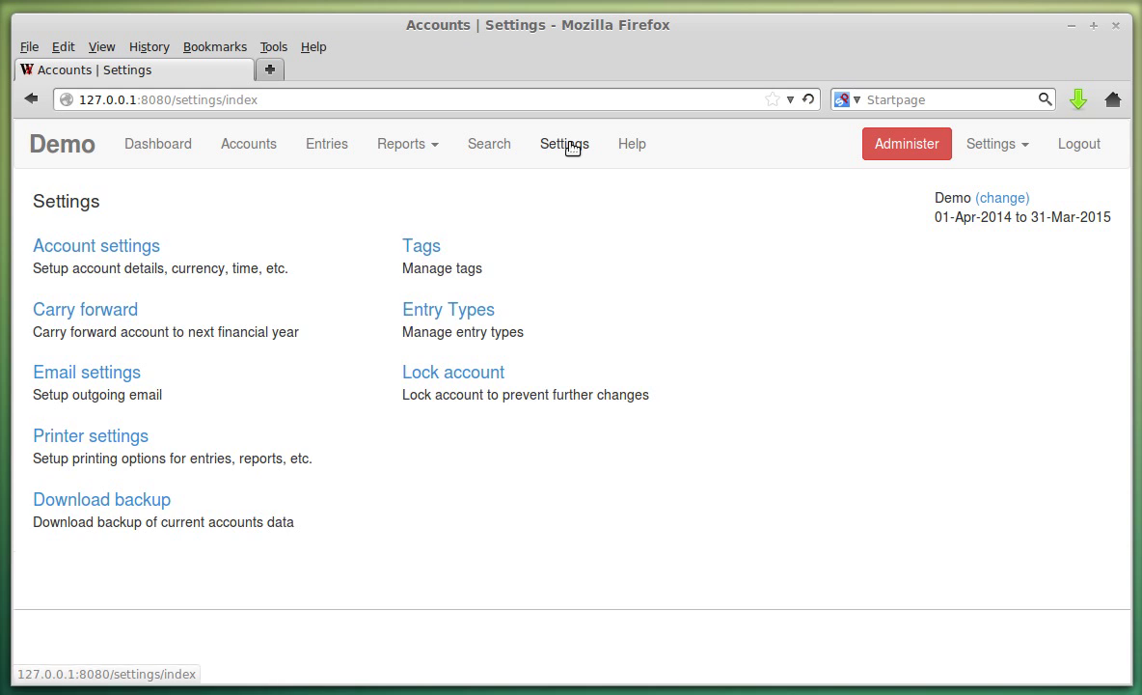
{"action": "left_click", "coordinate": [459, 321]}
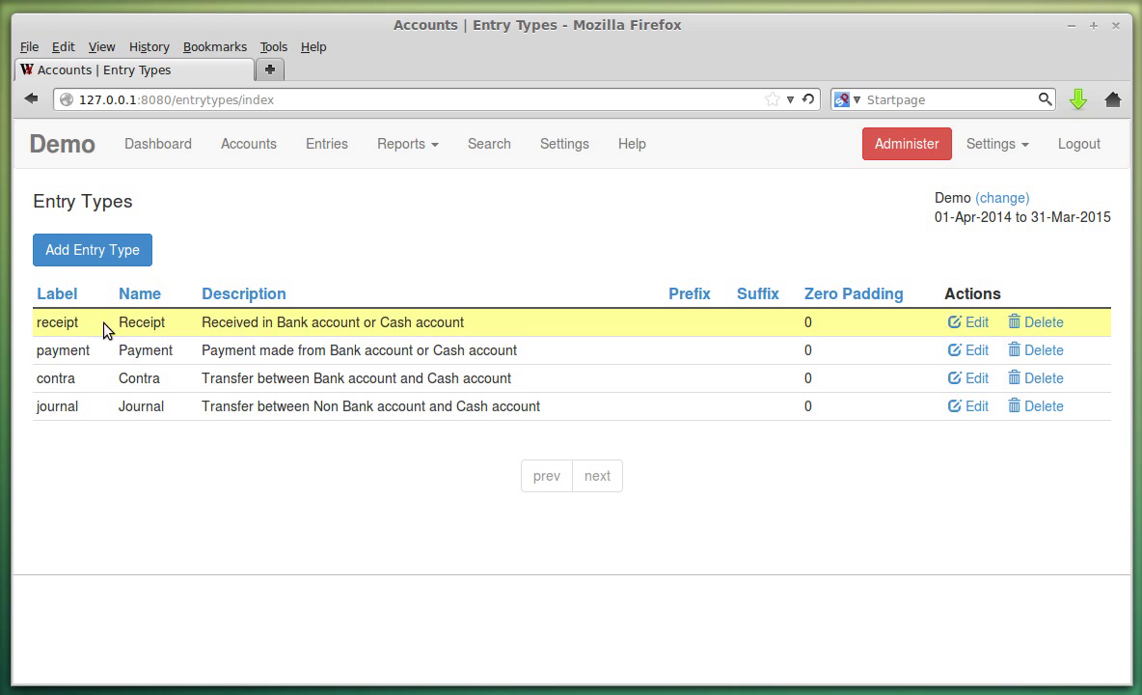
Edit the Receipt entry type, keep numbering on Auto, and fill in prefix REC and suffix DEMO.
{"action": "left_click", "coordinate": [970, 322]}
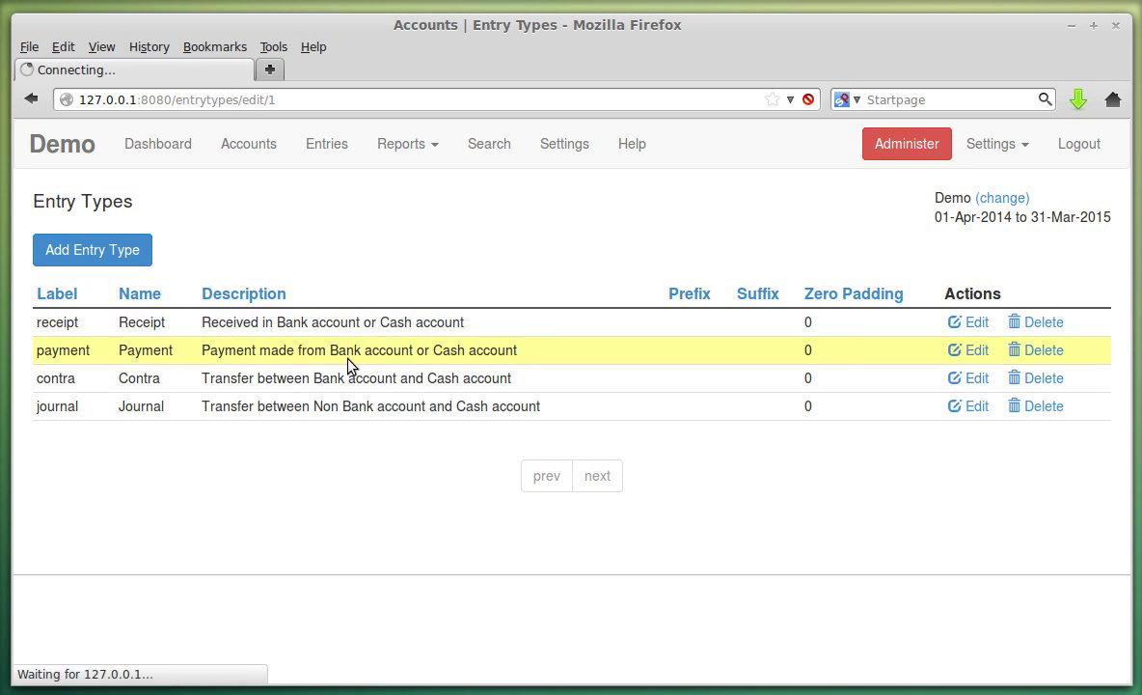
{"action": "scroll", "coordinate": [172, 280], "scroll_direction": "down", "scroll_amount": 1}
{"action": "scroll", "coordinate": [170, 280], "scroll_direction": "down", "scroll_amount": 4}
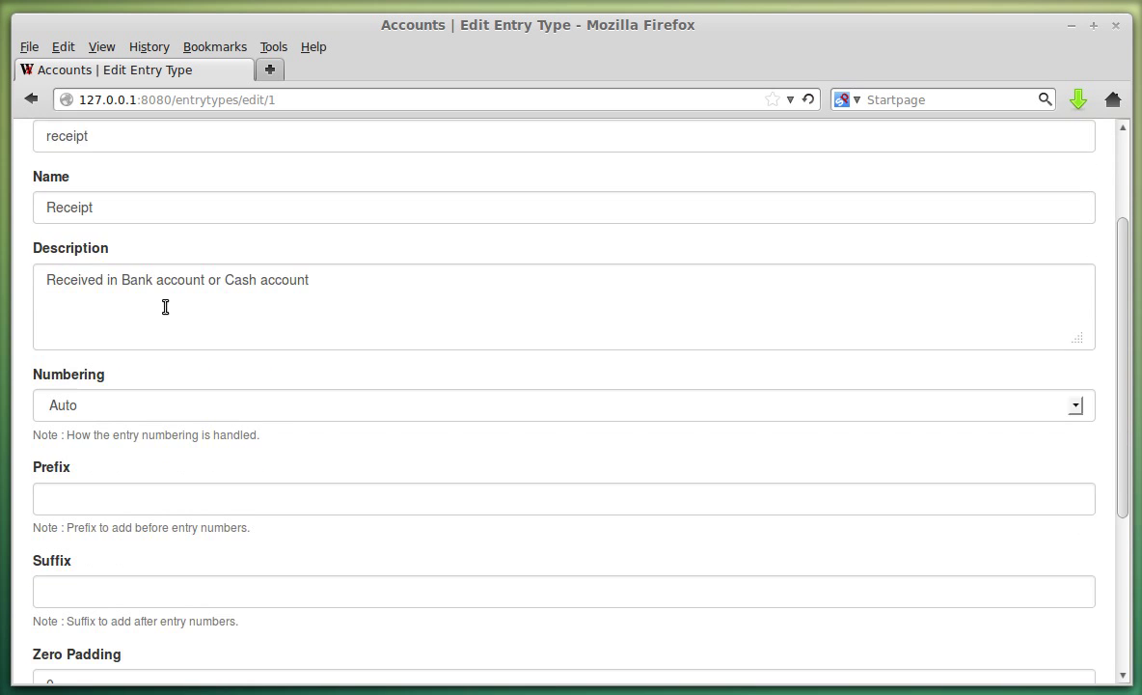
{"action": "left_click", "coordinate": [159, 334]}
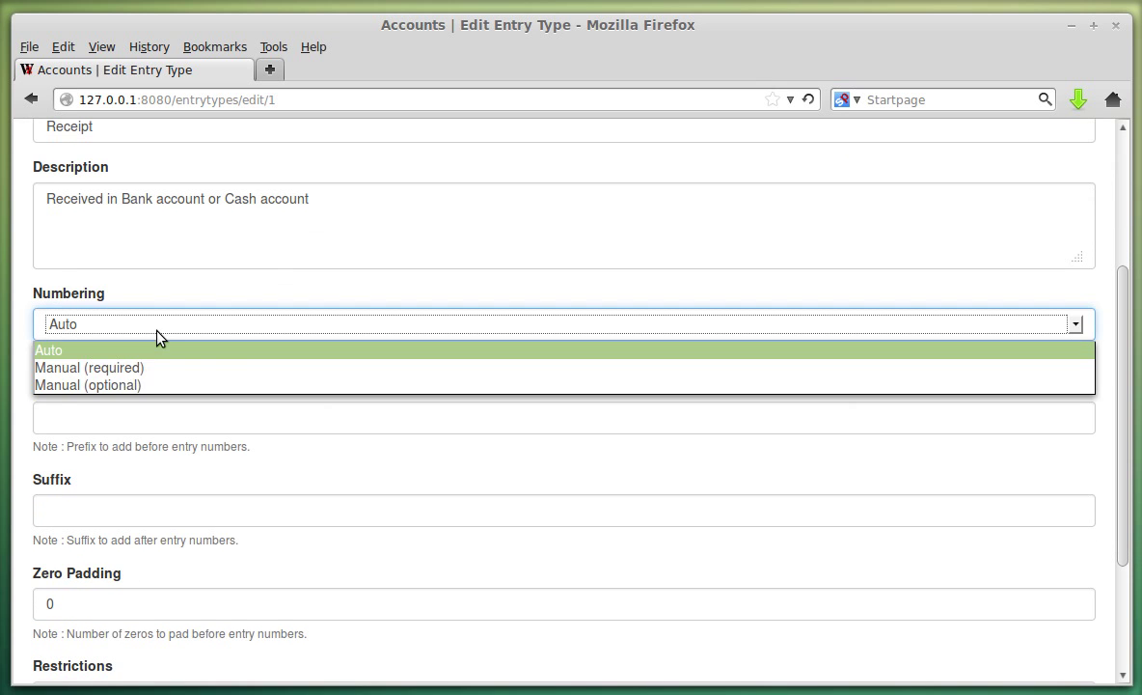
{"action": "left_click", "coordinate": [159, 334]}
{"action": "left_click", "coordinate": [160, 333]}
{"action": "left_click", "coordinate": [246, 311]}
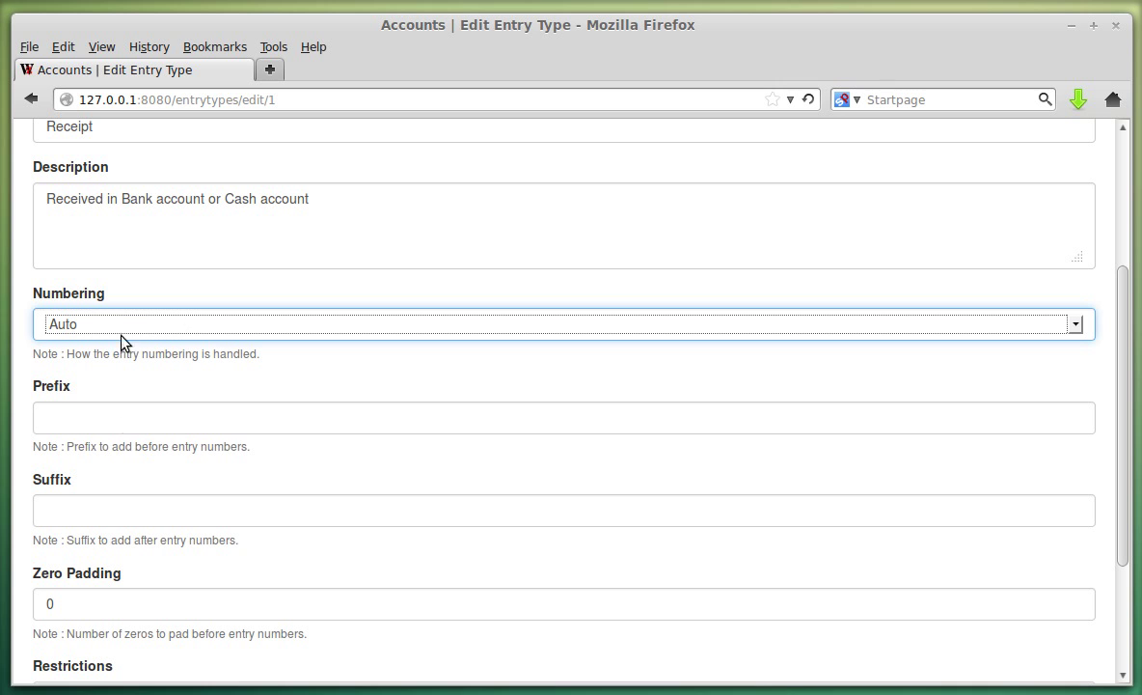
{"action": "left_click", "coordinate": [97, 418]}
{"action": "left_click", "coordinate": [97, 422]}
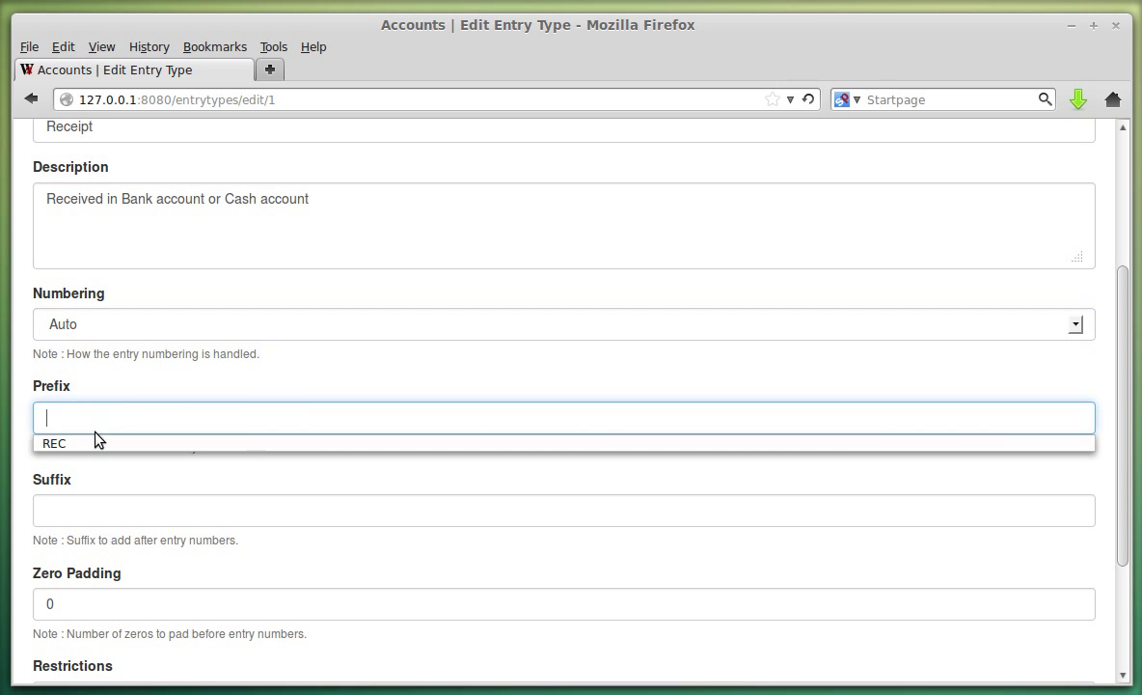
{"action": "left_click", "coordinate": [96, 444]}
{"action": "left_click", "coordinate": [97, 512]}
{"action": "left_click", "coordinate": [96, 514]}
{"action": "left_click", "coordinate": [96, 535]}
{"action": "scroll", "coordinate": [174, 245], "scroll_direction": "up", "scroll_amount": 2}
{"action": "scroll", "coordinate": [179, 408], "scroll_direction": "down", "scroll_amount": 5}
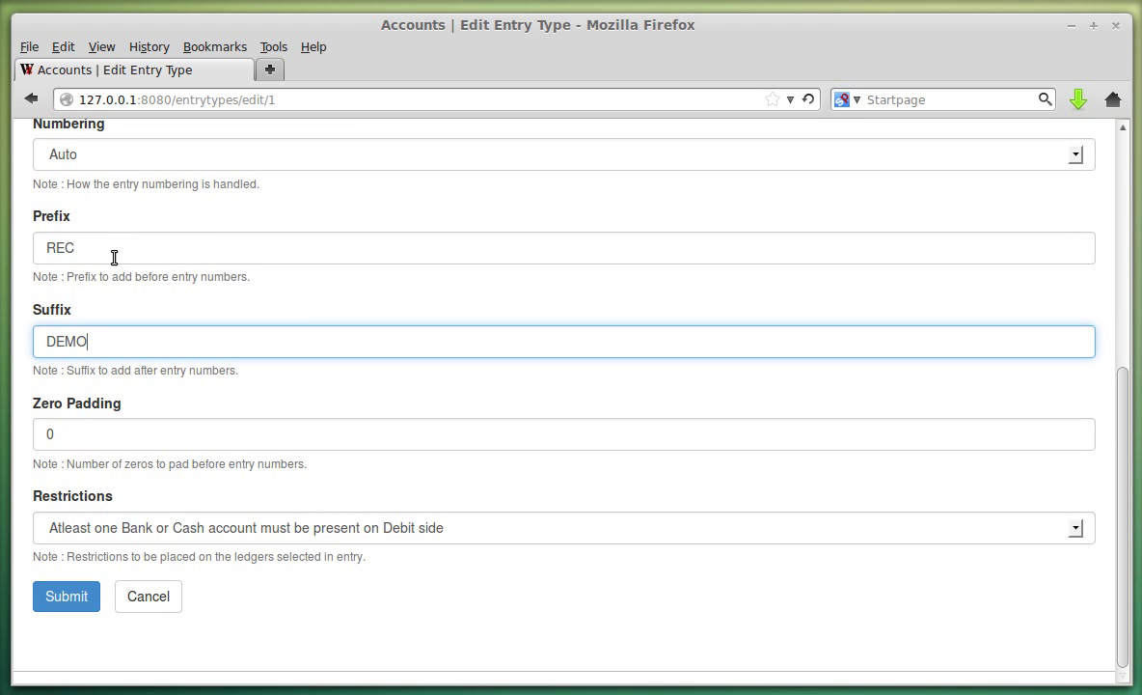
Change the Receipt prefix to PRE and suffix to SUF with zero padding 2, and save.
{"action": "double_click", "coordinate": [34, 247]}
{"action": "type", "text": "PRE"}
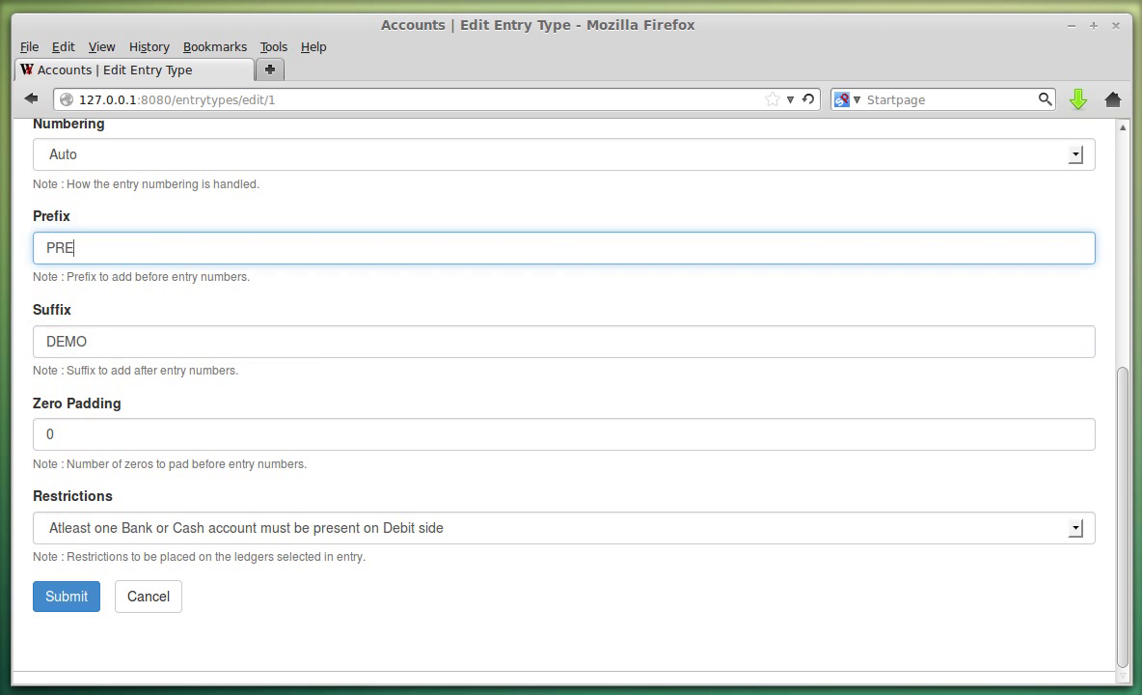
{"action": "key", "text": "Tab"}
{"action": "type", "text": "S"}
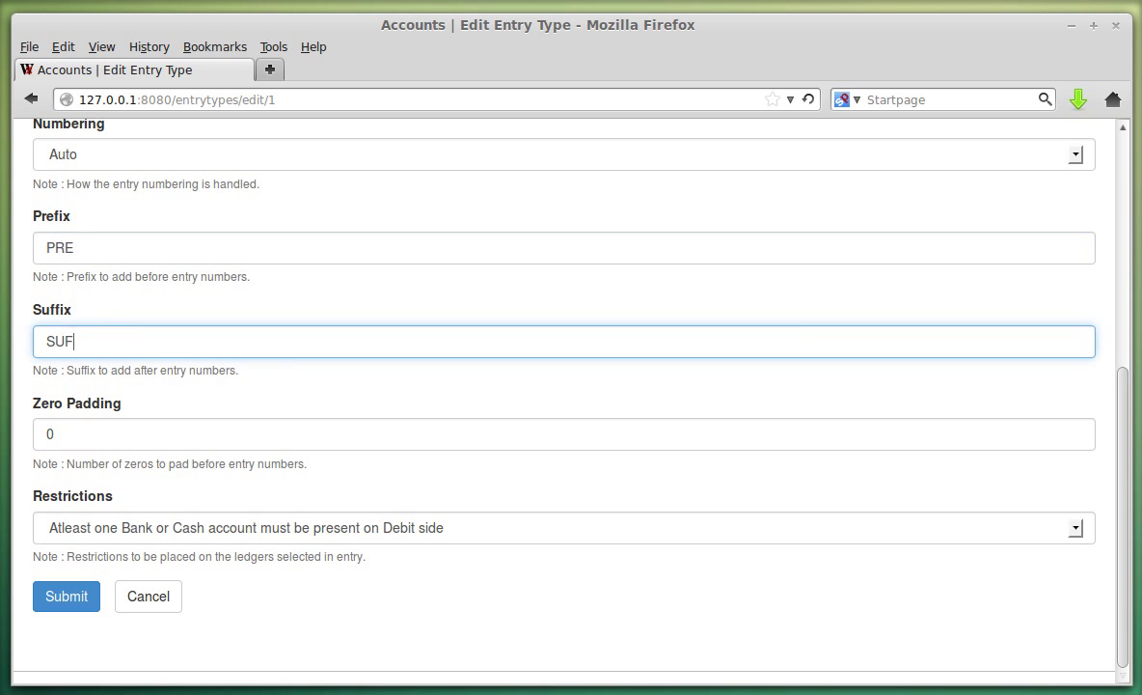
{"action": "key", "text": "Tab"}
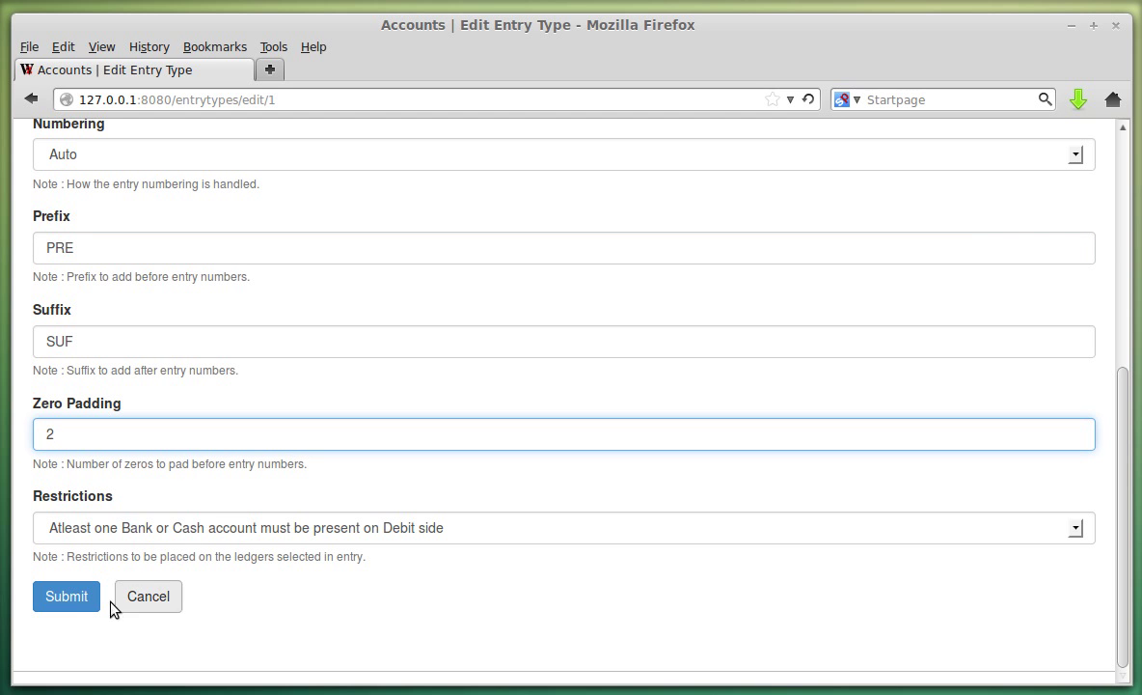
{"action": "left_click", "coordinate": [70, 598]}
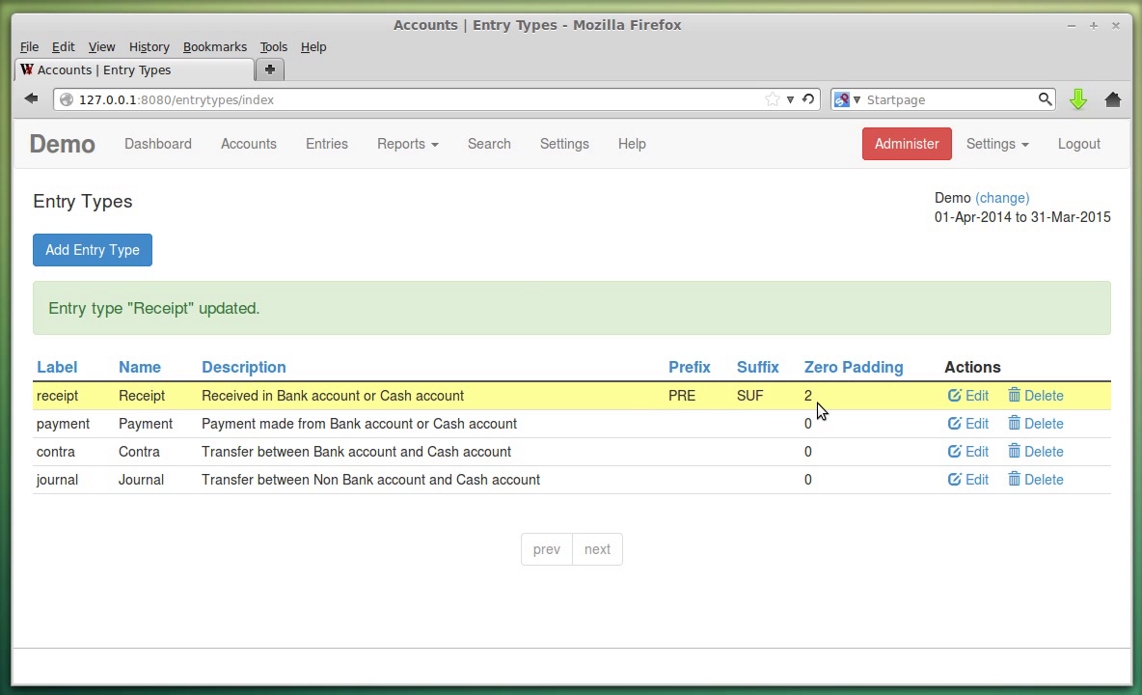
Check that the entries list now numbers receipts PRE01SUF and PRE02SUF.
{"action": "left_click", "coordinate": [328, 151]}
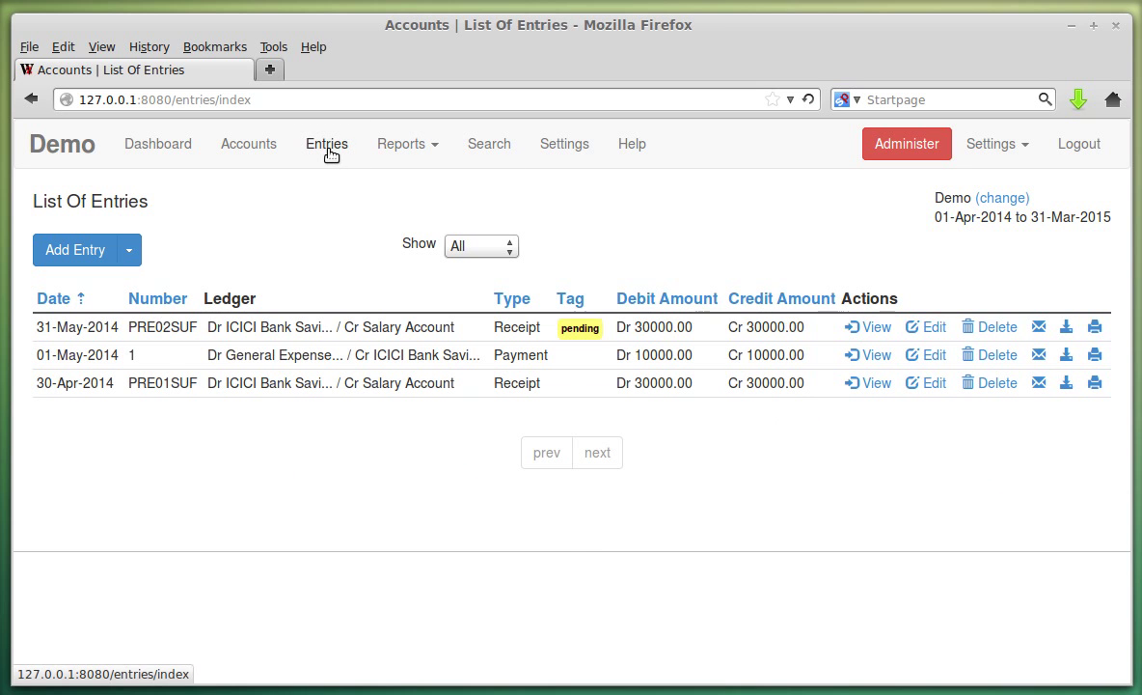
{"action": "left_click_drag", "start_coordinate": [128, 325], "coordinate": [173, 329]}
{"action": "left_click", "coordinate": [166, 328]}
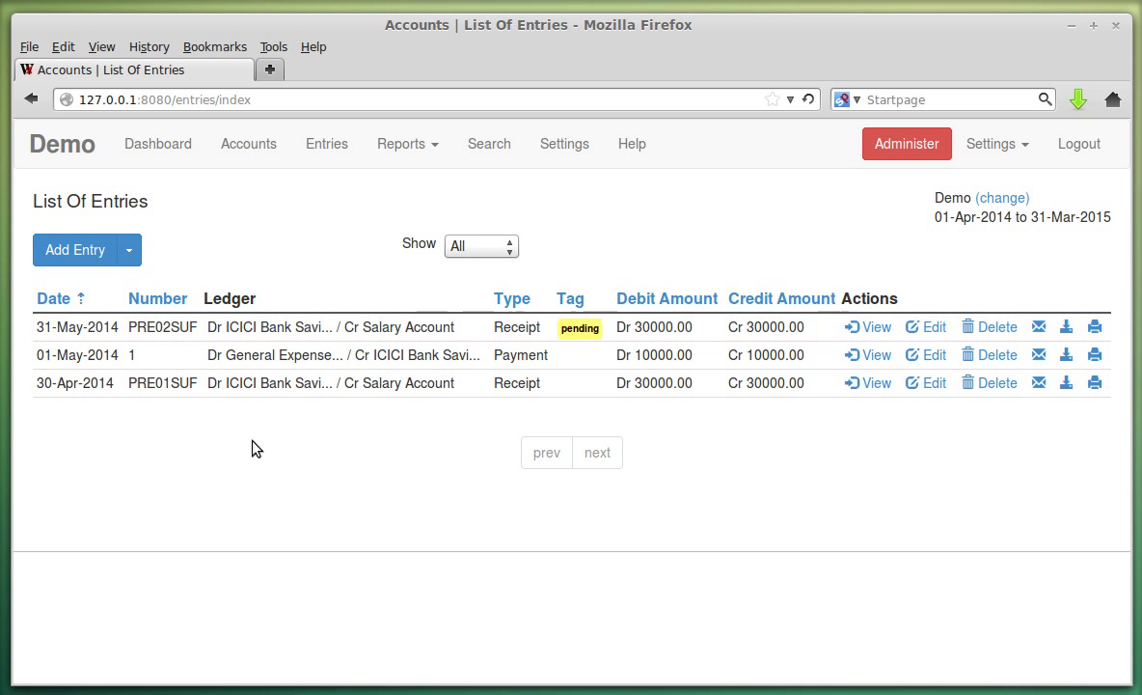
Open the 31-May-2014 receipt to see PRE and SUF around its number, then cancel.
{"action": "left_click", "coordinate": [929, 327]}
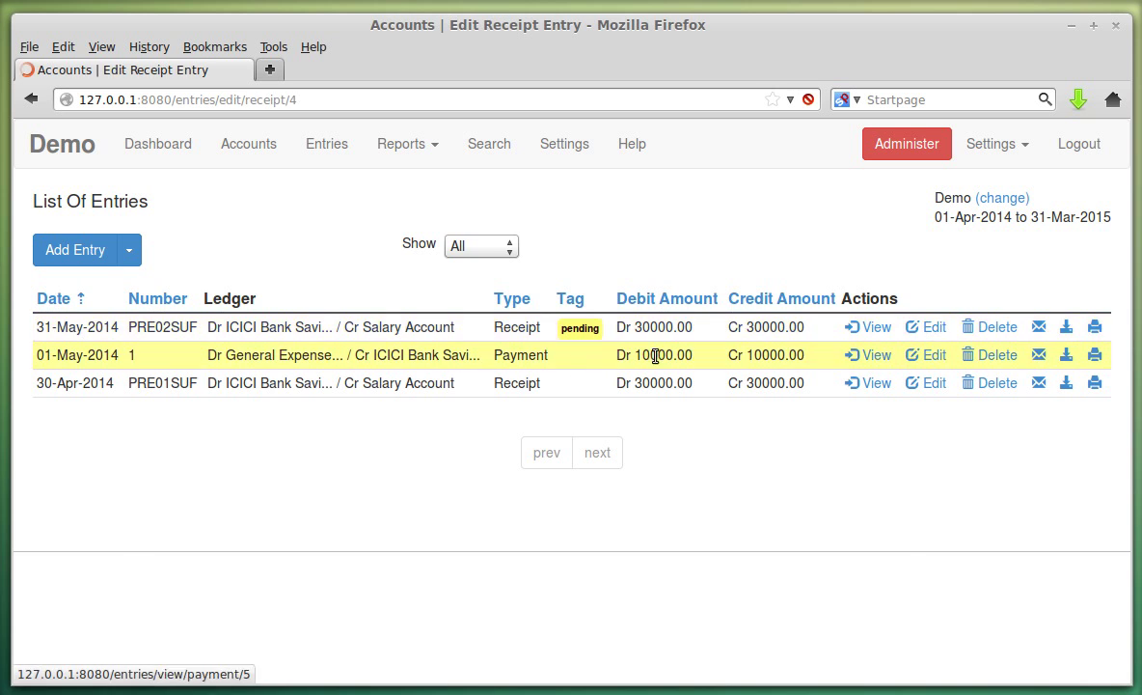
{"action": "double_click", "coordinate": [54, 276]}
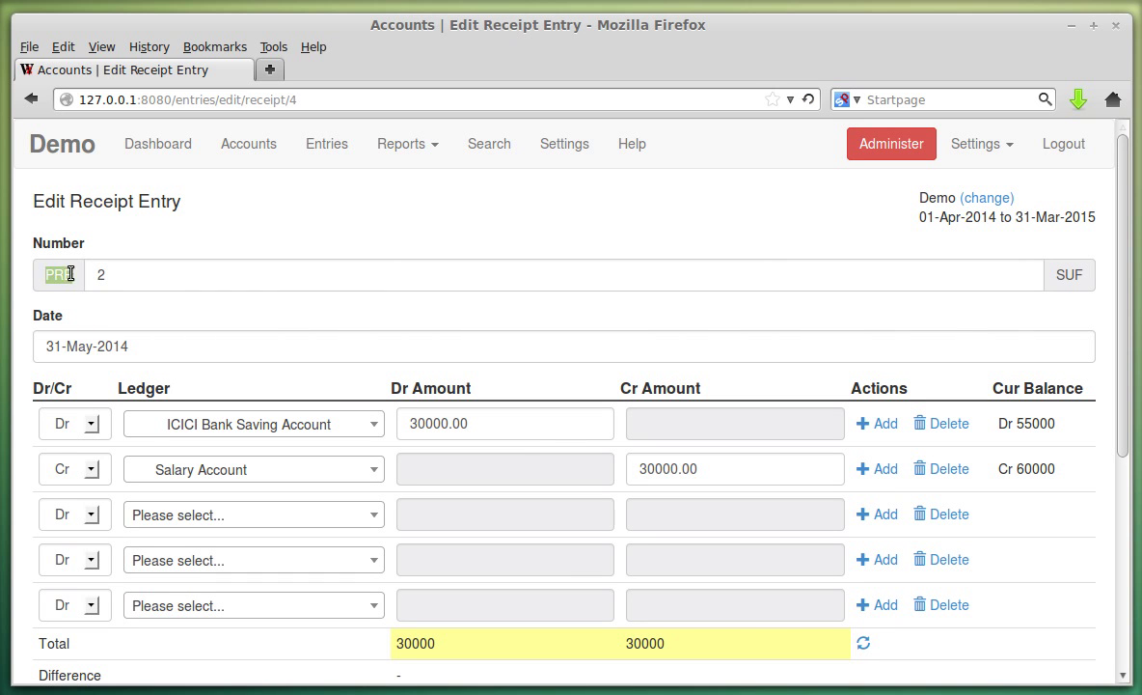
{"action": "double_click", "coordinate": [1063, 273]}
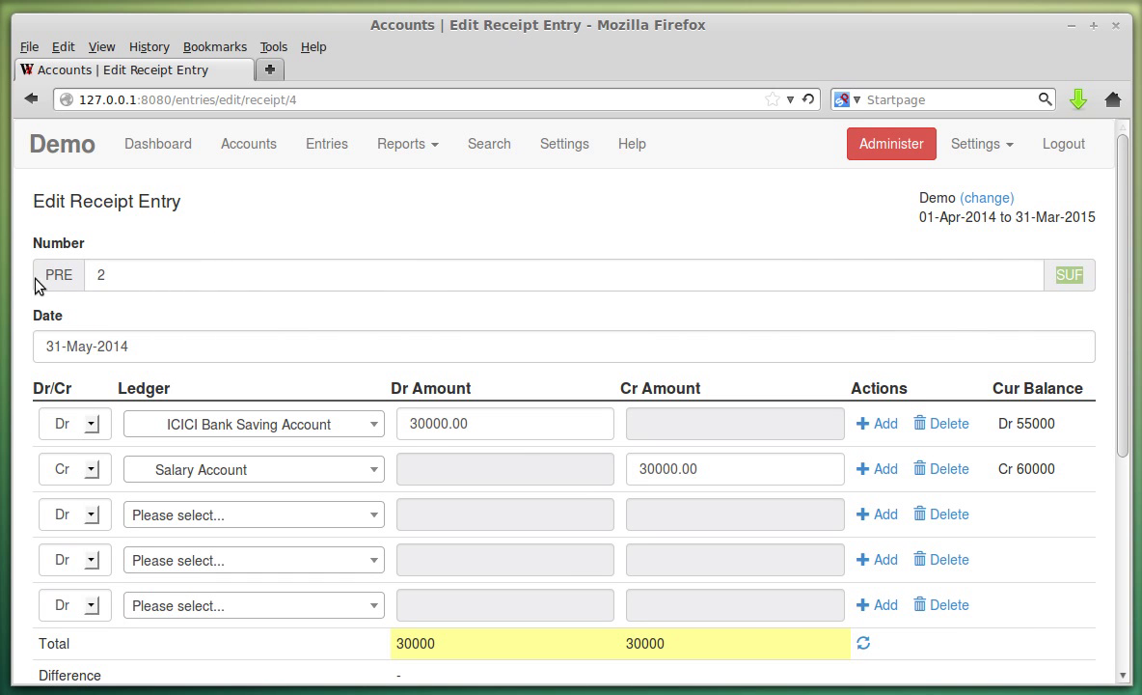
{"action": "scroll", "coordinate": [232, 467], "scroll_direction": "down", "scroll_amount": 5}
{"action": "left_click", "coordinate": [169, 595]}
Start a new receipt to see PRE and SUF around its number, then return to Settings.
{"action": "left_click", "coordinate": [129, 249]}
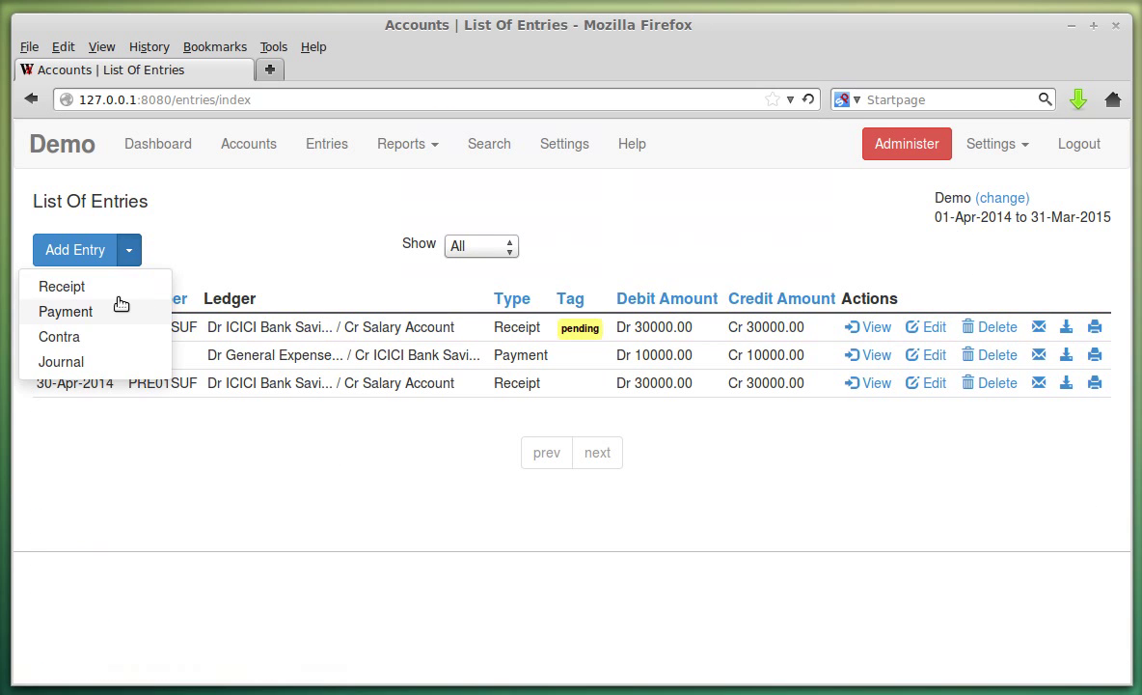
{"action": "left_click", "coordinate": [108, 287]}
{"action": "double_click", "coordinate": [56, 274]}
{"action": "double_click", "coordinate": [1061, 274]}
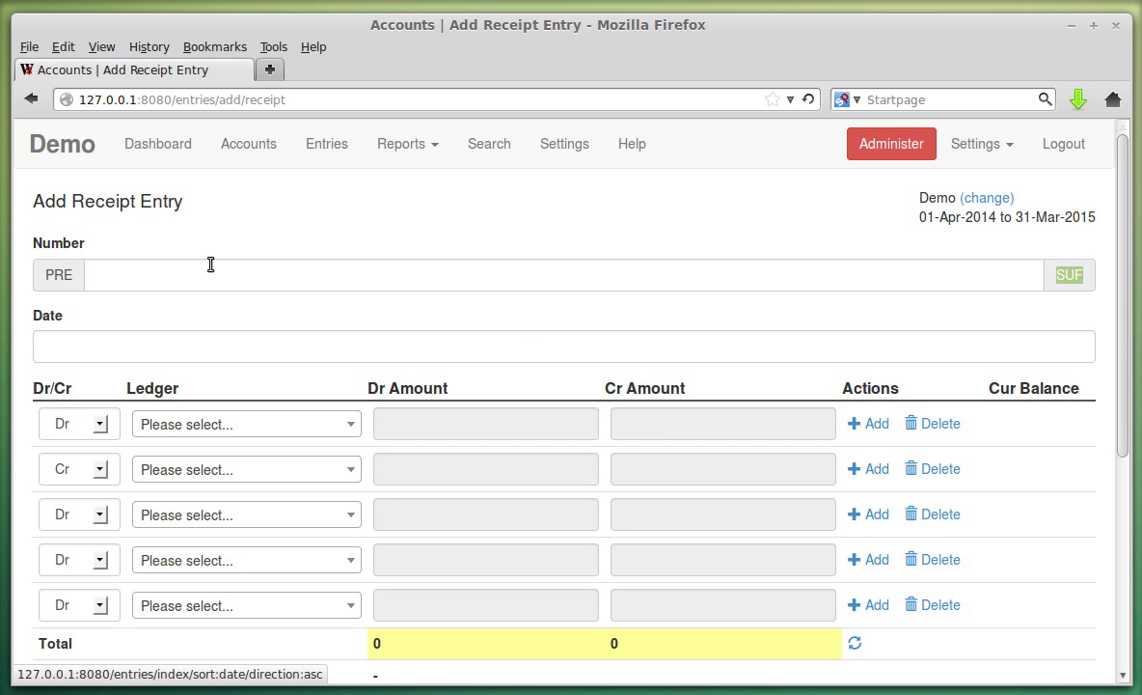
{"action": "left_click", "coordinate": [383, 145]}
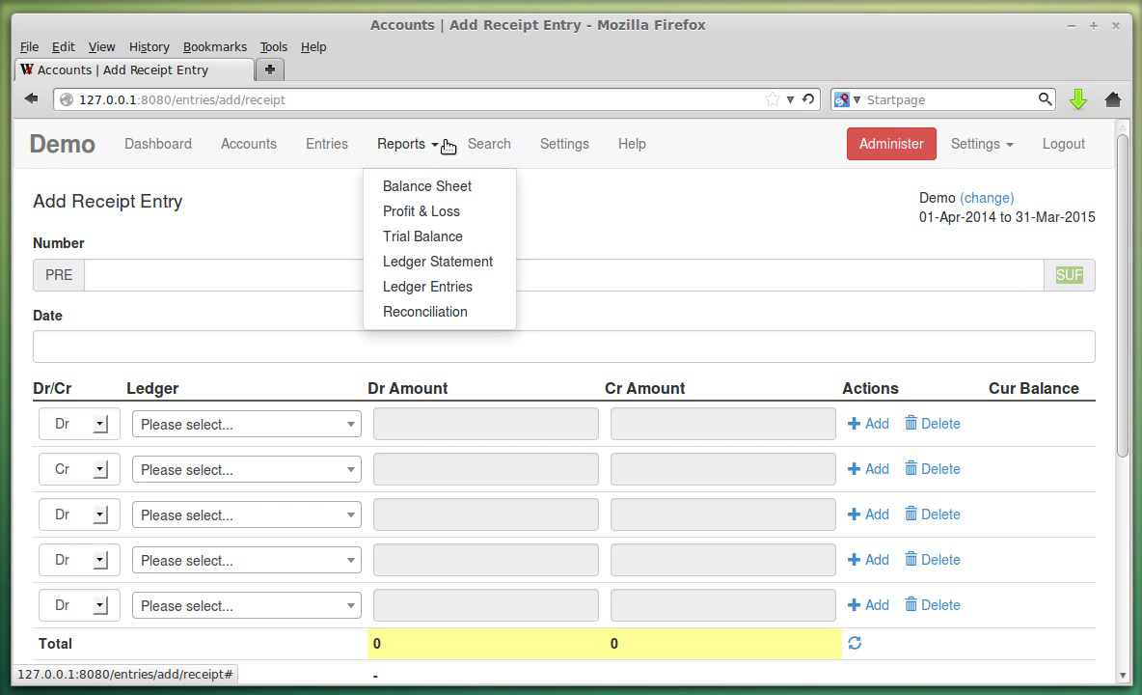
{"action": "left_click", "coordinate": [562, 145]}
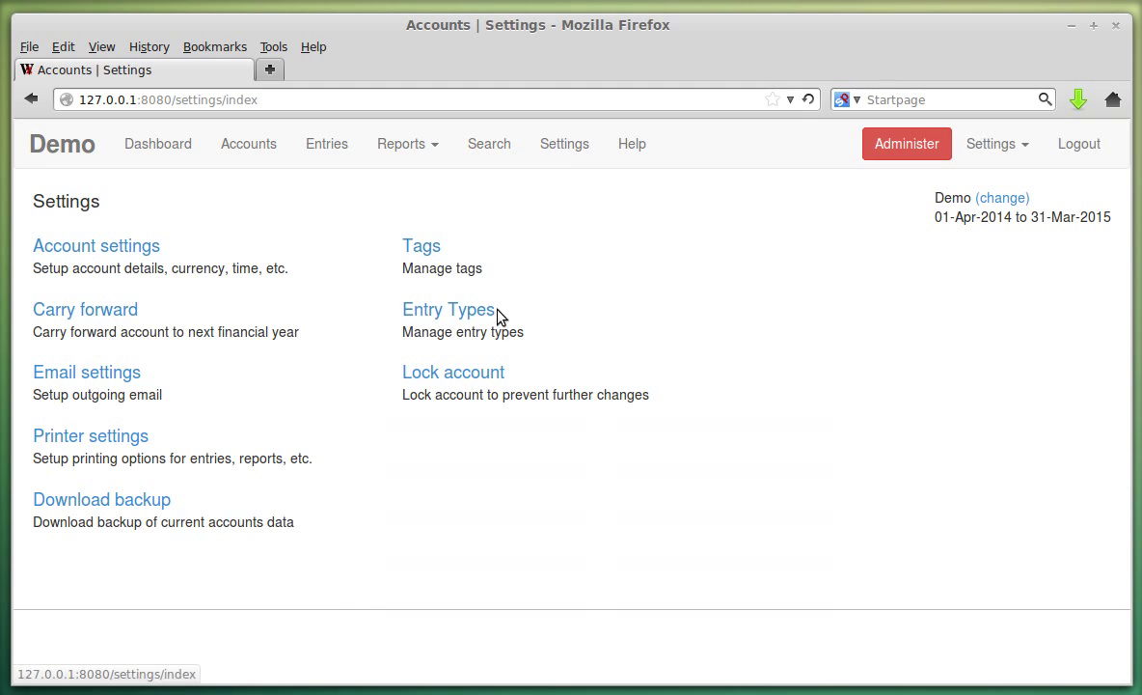
Edit the Receipt entry type and delete its PRE prefix and SUF suffix.
{"action": "left_click", "coordinate": [504, 310]}
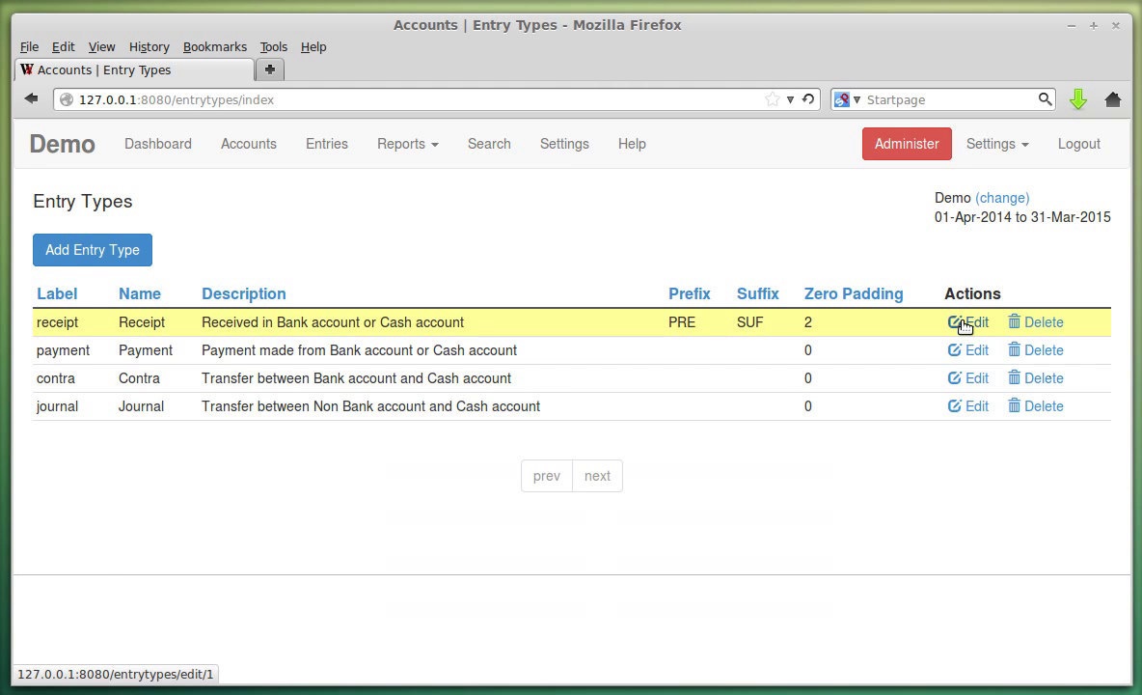
{"action": "left_click", "coordinate": [964, 324]}
{"action": "scroll", "coordinate": [127, 498], "scroll_direction": "down", "scroll_amount": 4}
{"action": "double_click", "coordinate": [118, 510]}
{"action": "key", "text": "BackSpace"}
{"action": "key", "text": "shift+Tab"}
{"action": "key", "text": "BackSpace"}
{"action": "key", "text": "Tab"}
Set Receipt zero padding to 0, save, and confirm entries show plain numbers 1 and 2.
{"action": "key", "text": "Tab"}
{"action": "scroll", "coordinate": [175, 425], "scroll_direction": "down", "scroll_amount": 3}
{"action": "left_click", "coordinate": [150, 435]}
{"action": "type", "text": "0"}
{"action": "key", "text": "Tab"}
{"action": "left_click", "coordinate": [82, 596]}
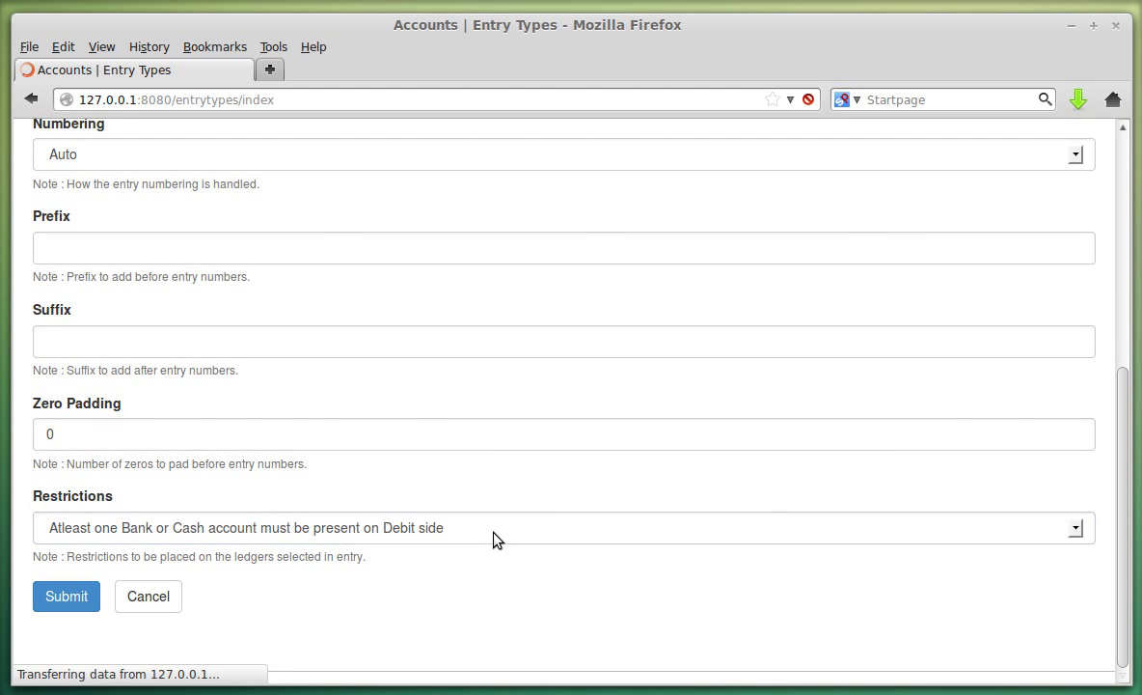
{"action": "left_click", "coordinate": [306, 147]}
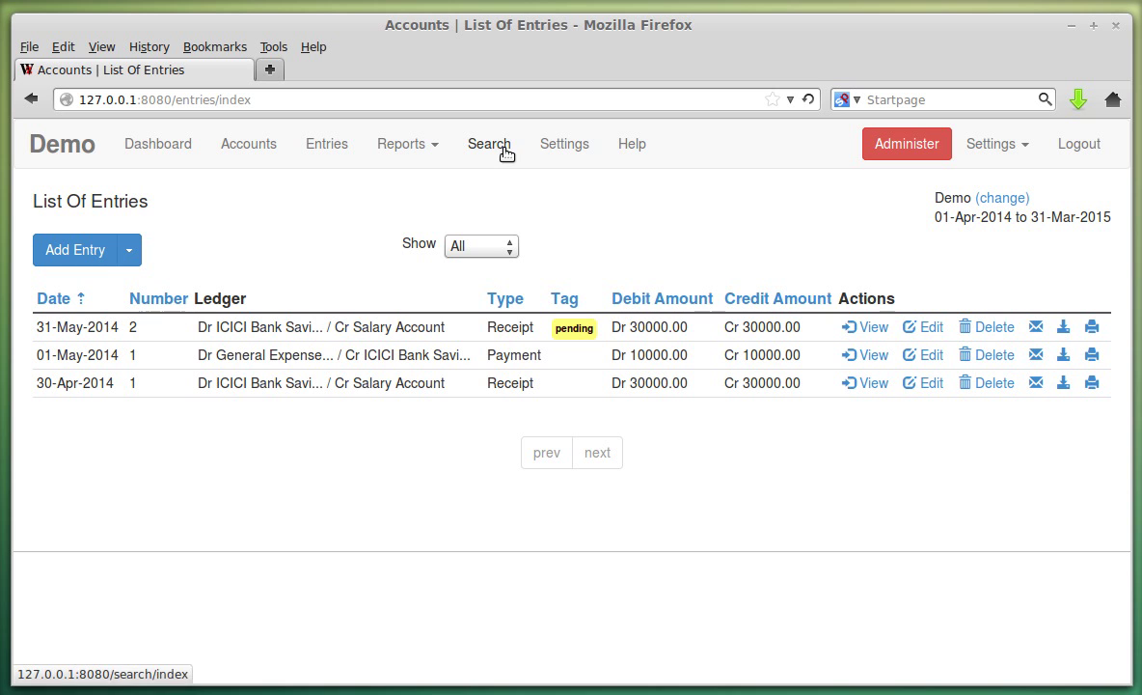
{"action": "left_click", "coordinate": [566, 144]}
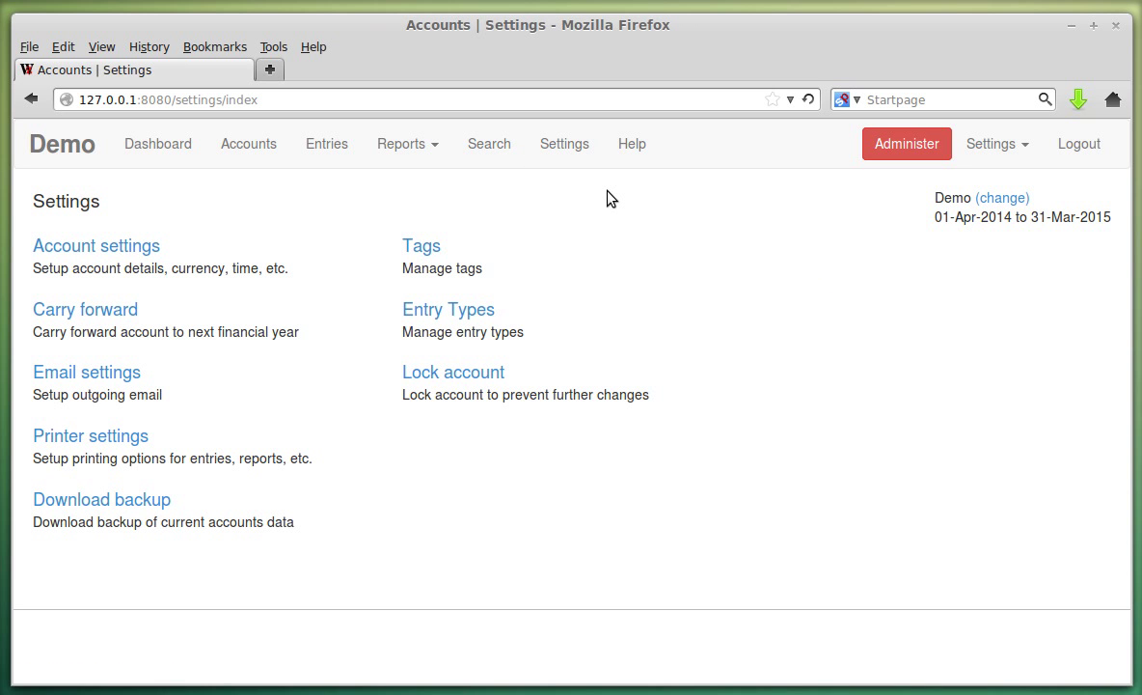
From entry type settings, review the Receipt and Payment entry types' restrictions and cancel both without saving.
{"action": "left_click", "coordinate": [475, 311]}
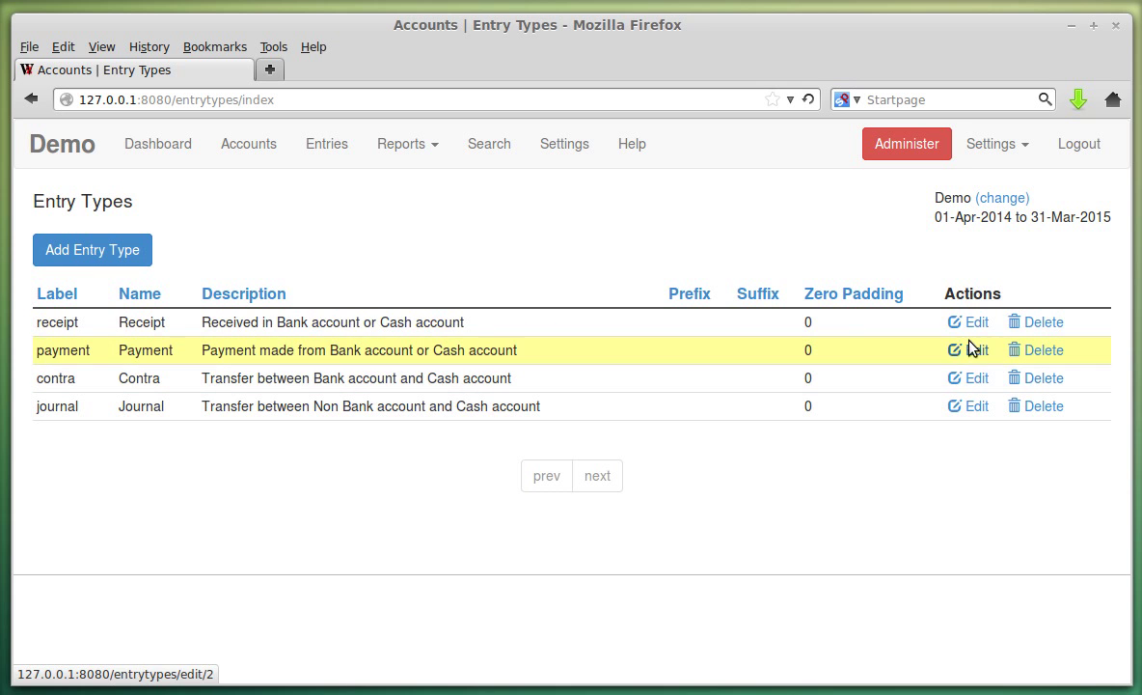
{"action": "left_click", "coordinate": [971, 325]}
{"action": "scroll", "coordinate": [398, 349], "scroll_direction": "down", "scroll_amount": 4}
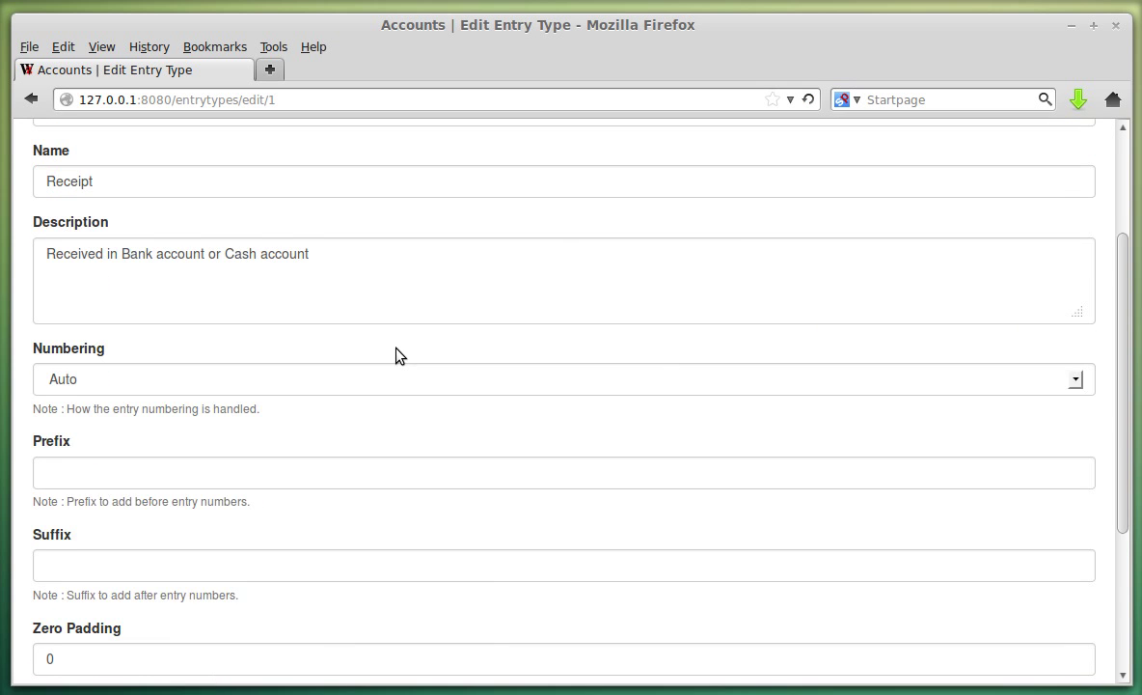
{"action": "scroll", "coordinate": [398, 349], "scroll_direction": "down", "scroll_amount": 2}
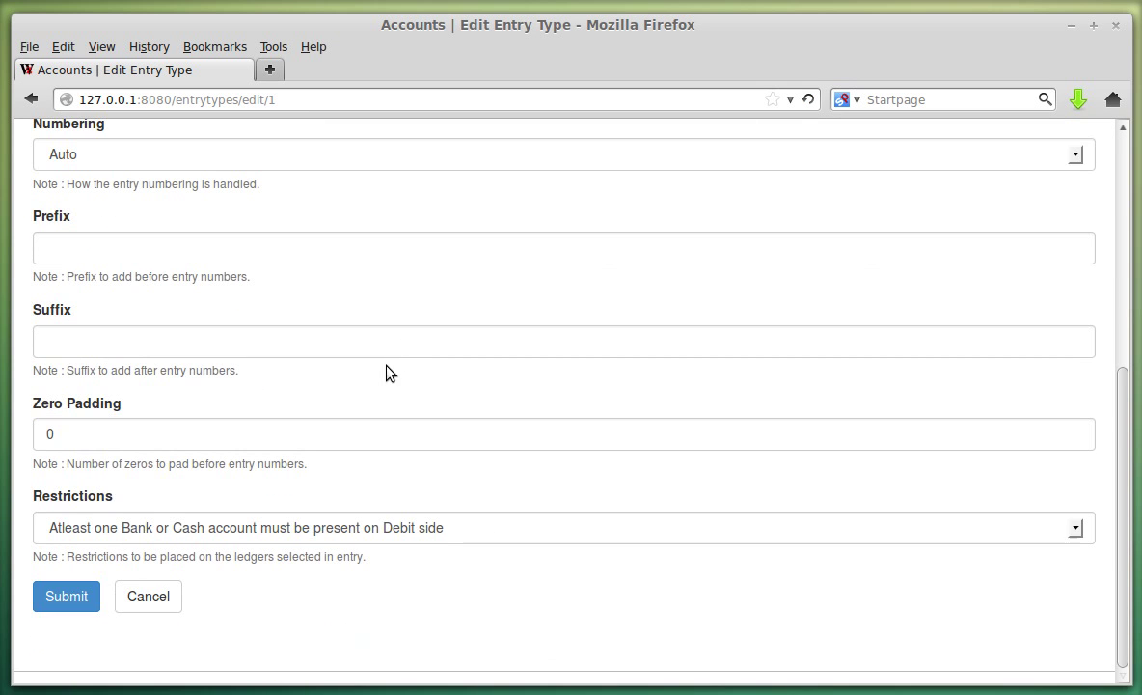
{"action": "left_click", "coordinate": [271, 532]}
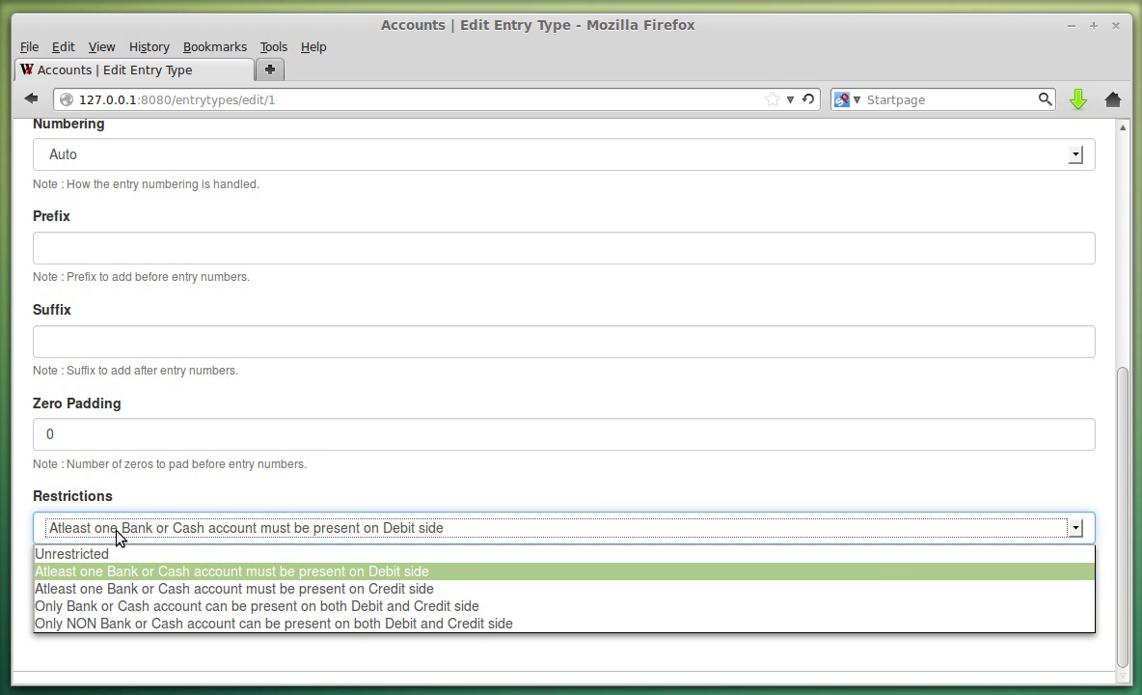
{"action": "left_click", "coordinate": [455, 571]}
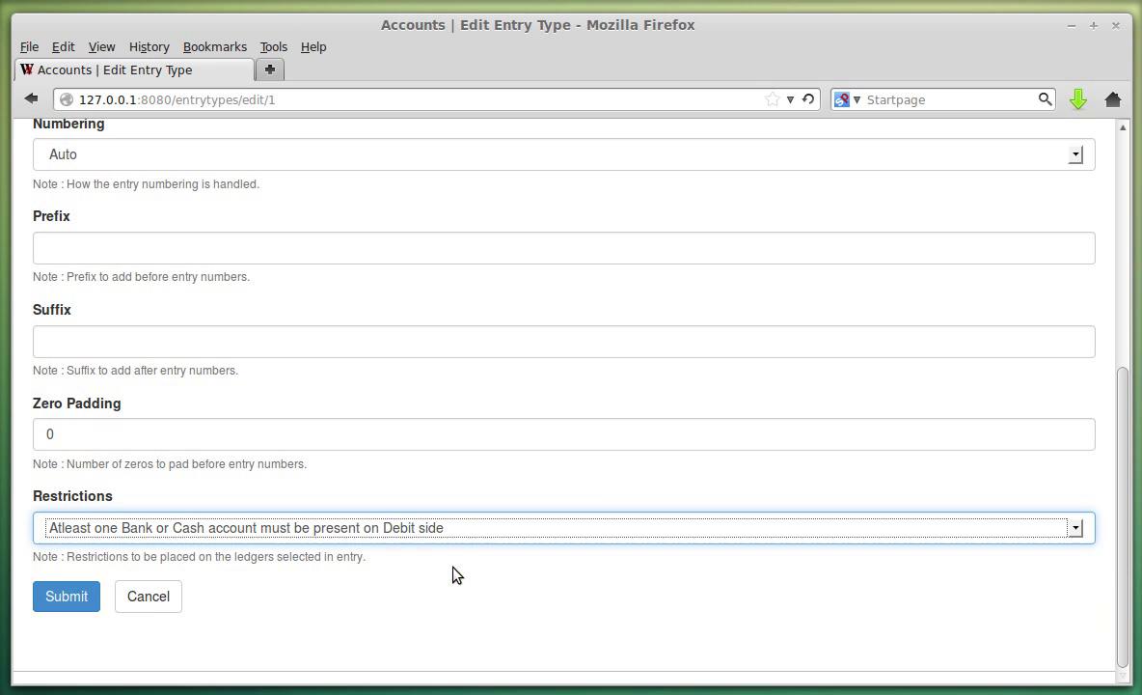
{"action": "left_click", "coordinate": [172, 595]}
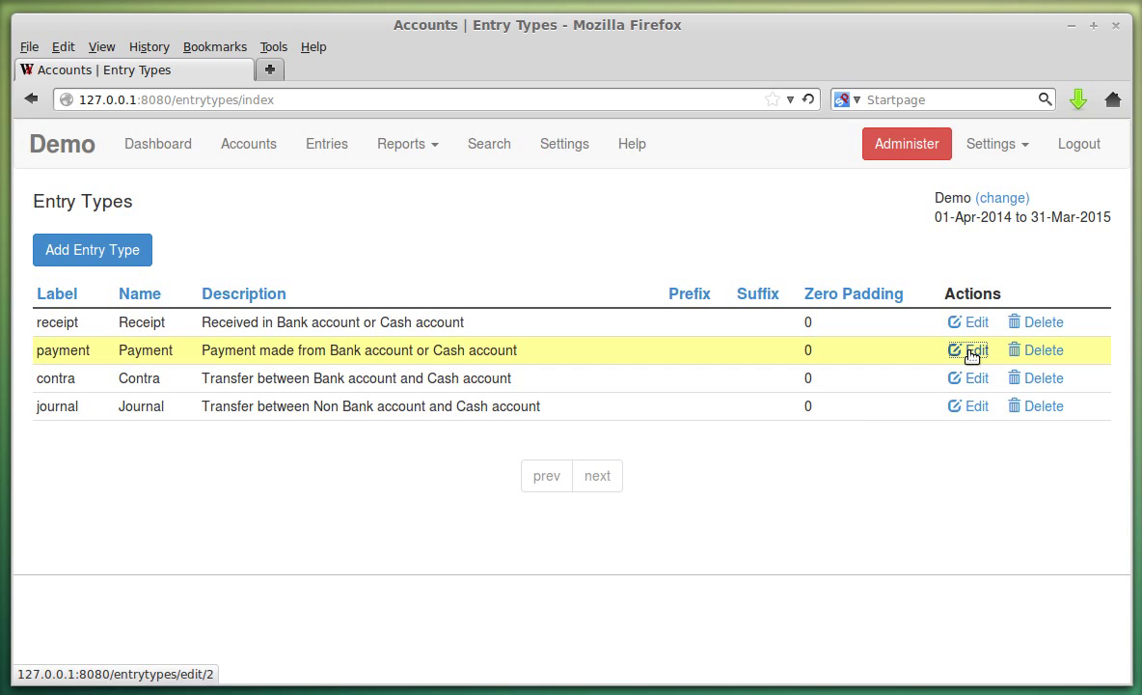
{"action": "left_click", "coordinate": [971, 351]}
{"action": "scroll", "coordinate": [630, 440], "scroll_direction": "down", "scroll_amount": 6}
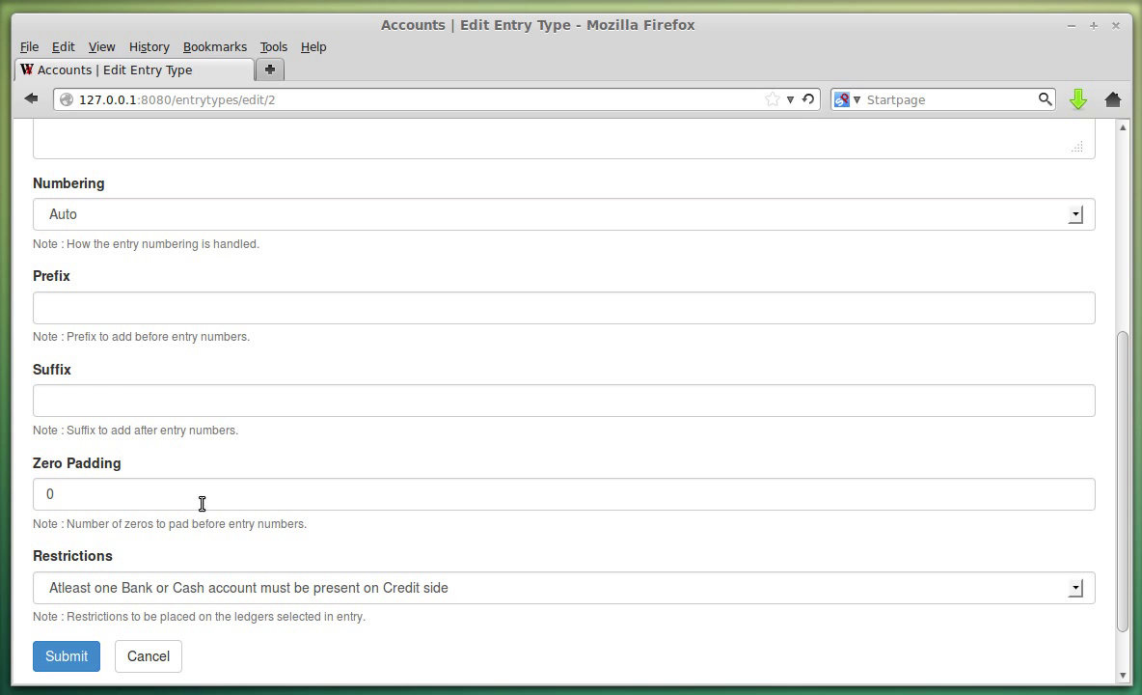
{"action": "left_click", "coordinate": [162, 658]}
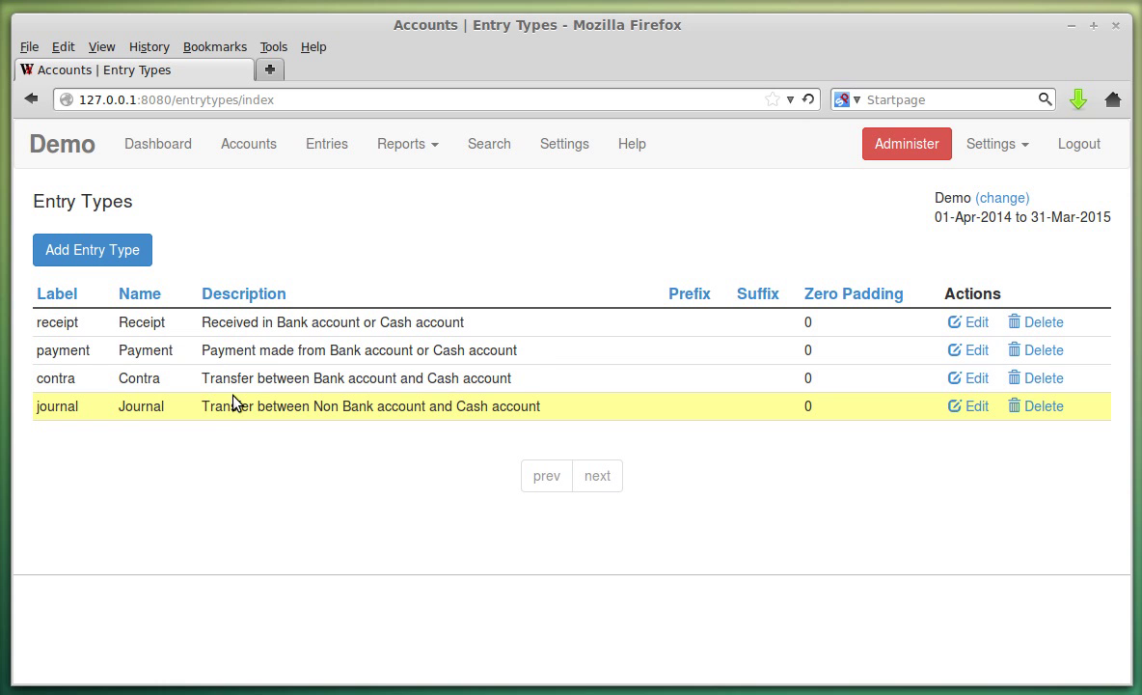
Review the Contra and Journal restrictions, cancel both unchanged, then begin adding a new entry type.
{"action": "left_click", "coordinate": [977, 378]}
{"action": "scroll", "coordinate": [492, 410], "scroll_direction": "down", "scroll_amount": 5}
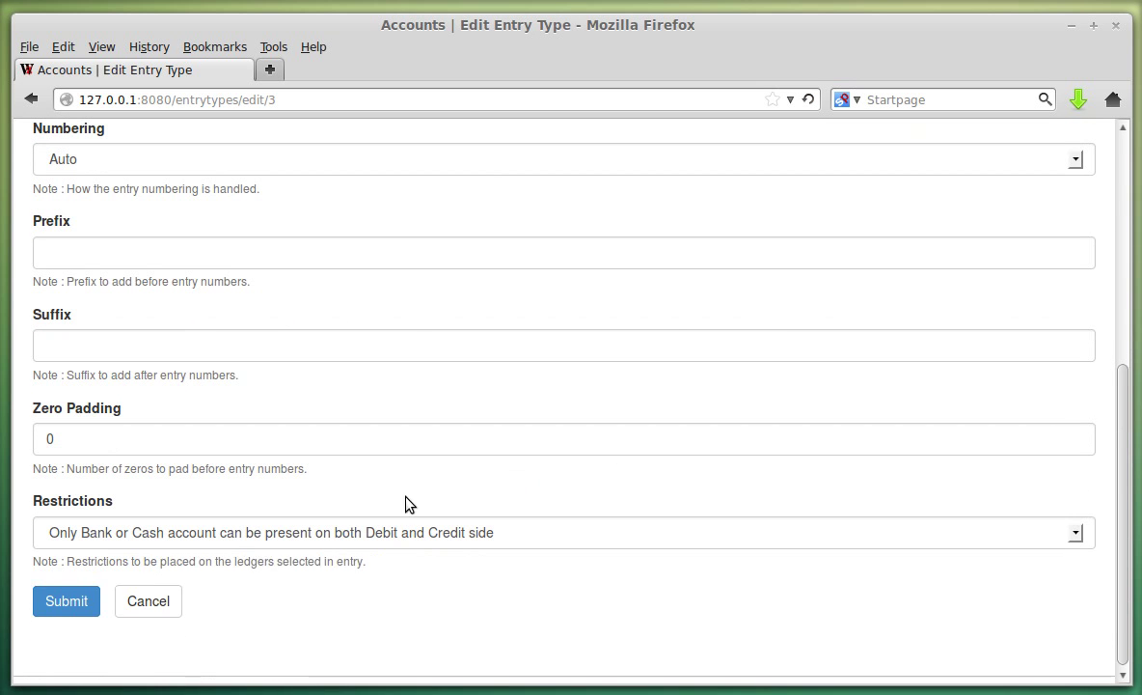
{"action": "left_click", "coordinate": [212, 540]}
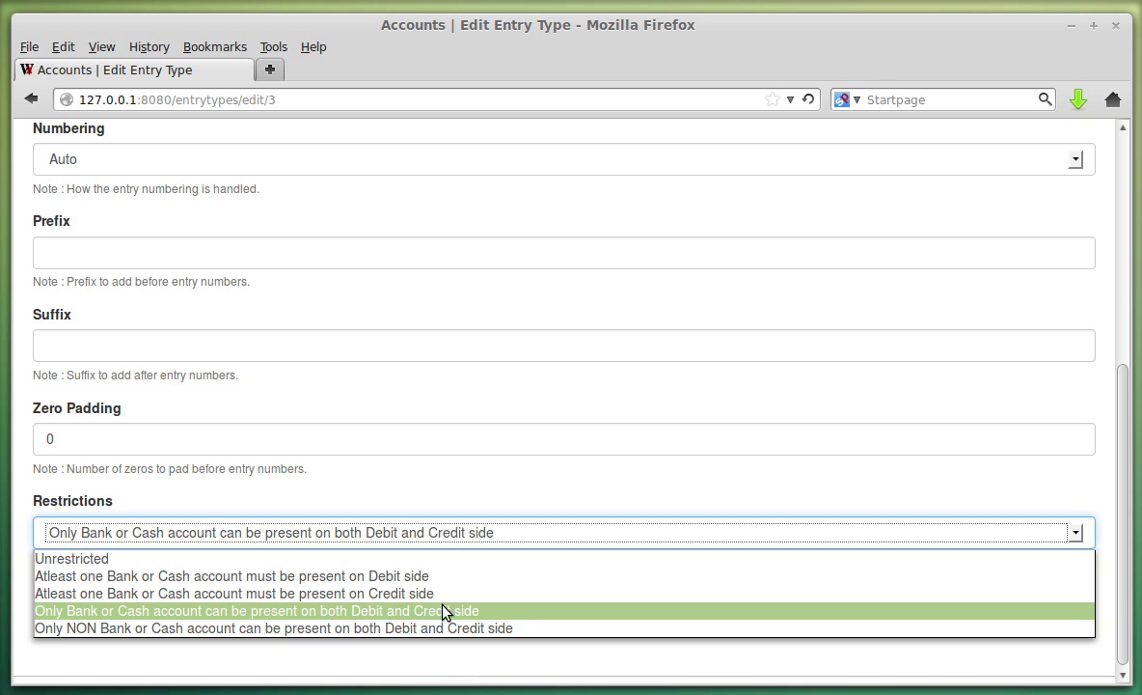
{"action": "left_click", "coordinate": [497, 610]}
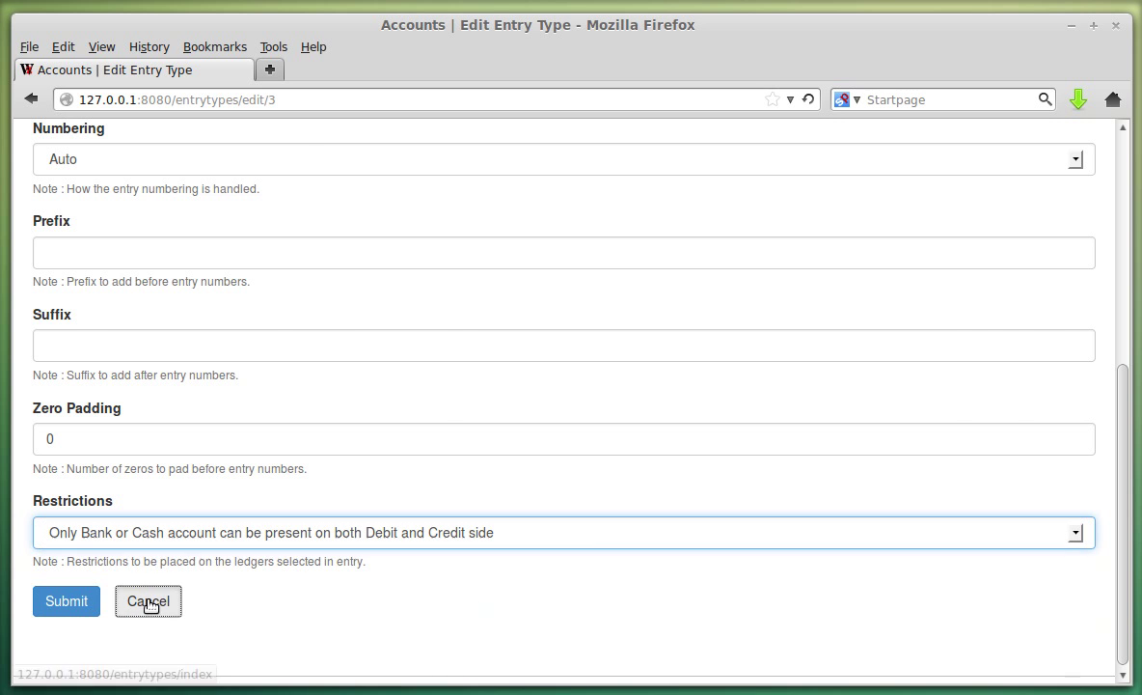
{"action": "left_click", "coordinate": [148, 602]}
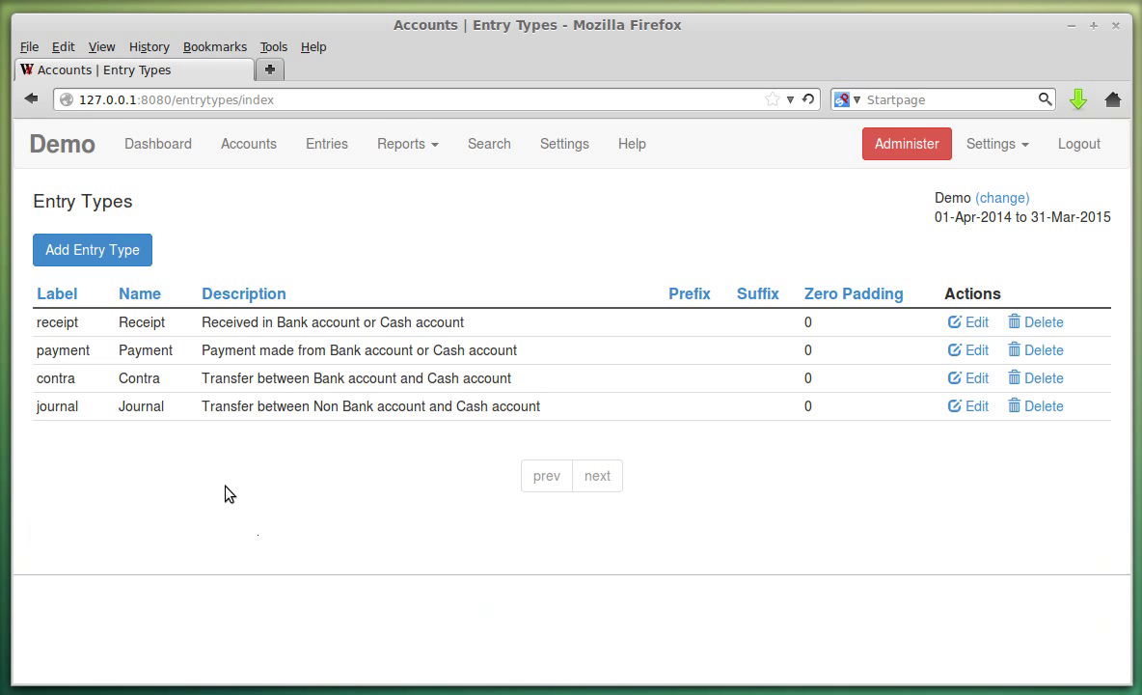
{"action": "left_click", "coordinate": [970, 406]}
{"action": "scroll", "coordinate": [531, 468], "scroll_direction": "down", "scroll_amount": 5}
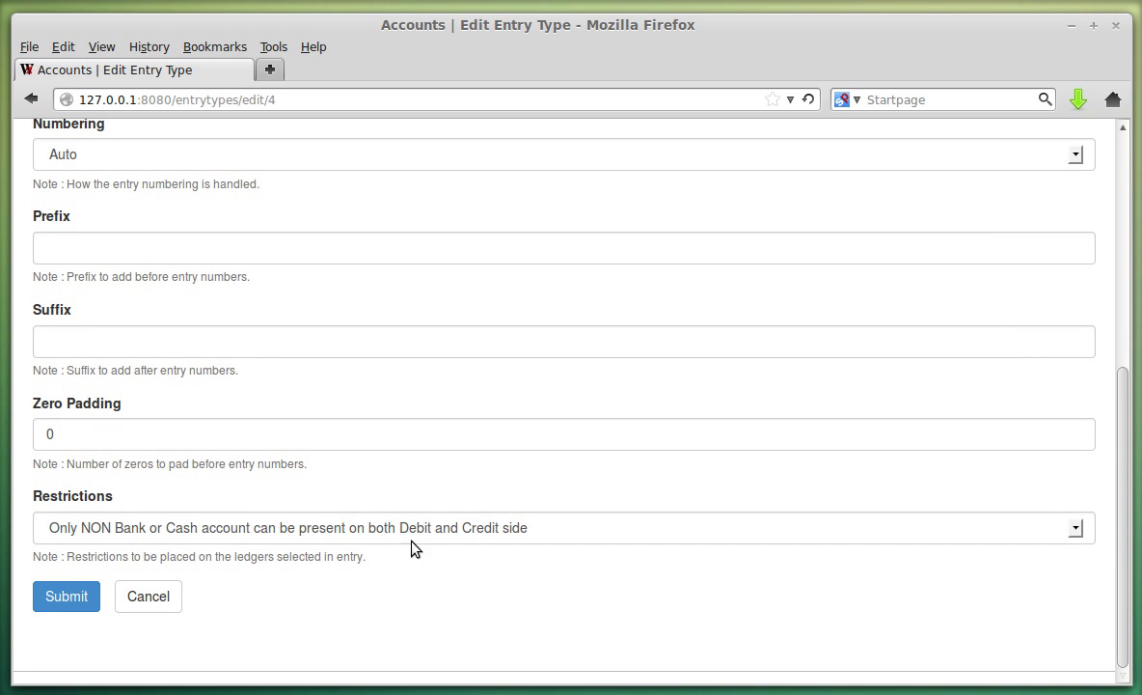
{"action": "left_click", "coordinate": [156, 532]}
{"action": "left_click", "coordinate": [156, 533]}
{"action": "left_click", "coordinate": [172, 604]}
{"action": "left_click", "coordinate": [135, 232]}
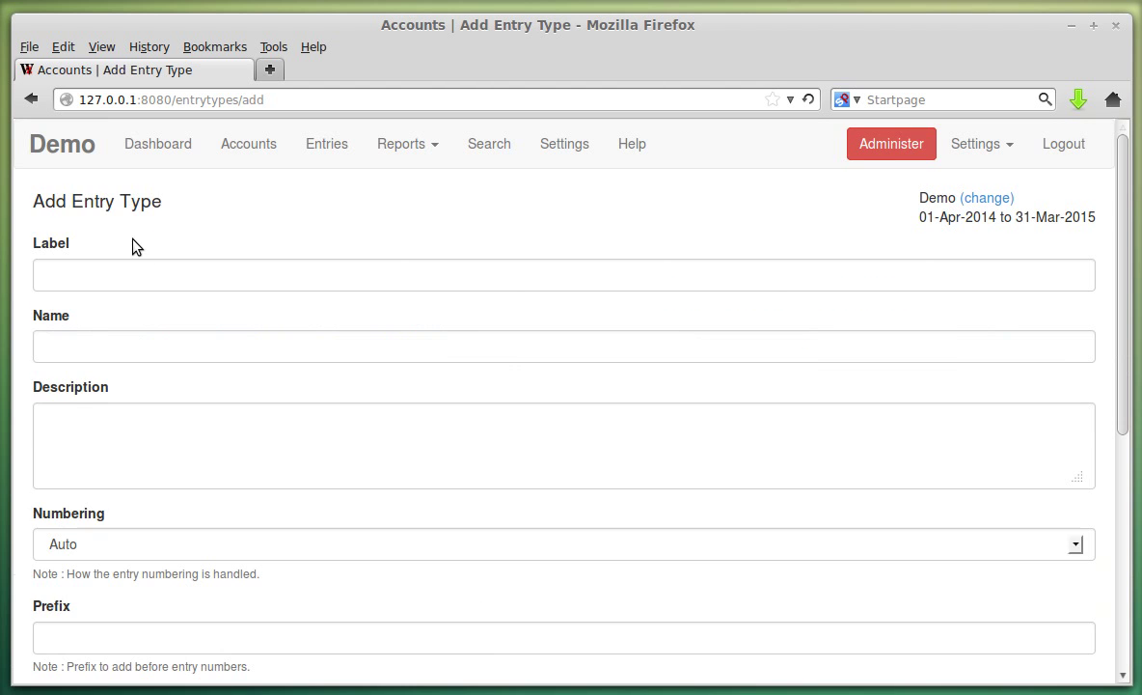
Leave the new entry type's Restrictions at Unrestricted and cancel the Add Entry Type form unsaved.
{"action": "scroll", "coordinate": [176, 183], "scroll_direction": "down", "scroll_amount": 4}
{"action": "scroll", "coordinate": [193, 211], "scroll_direction": "up", "scroll_amount": 3}
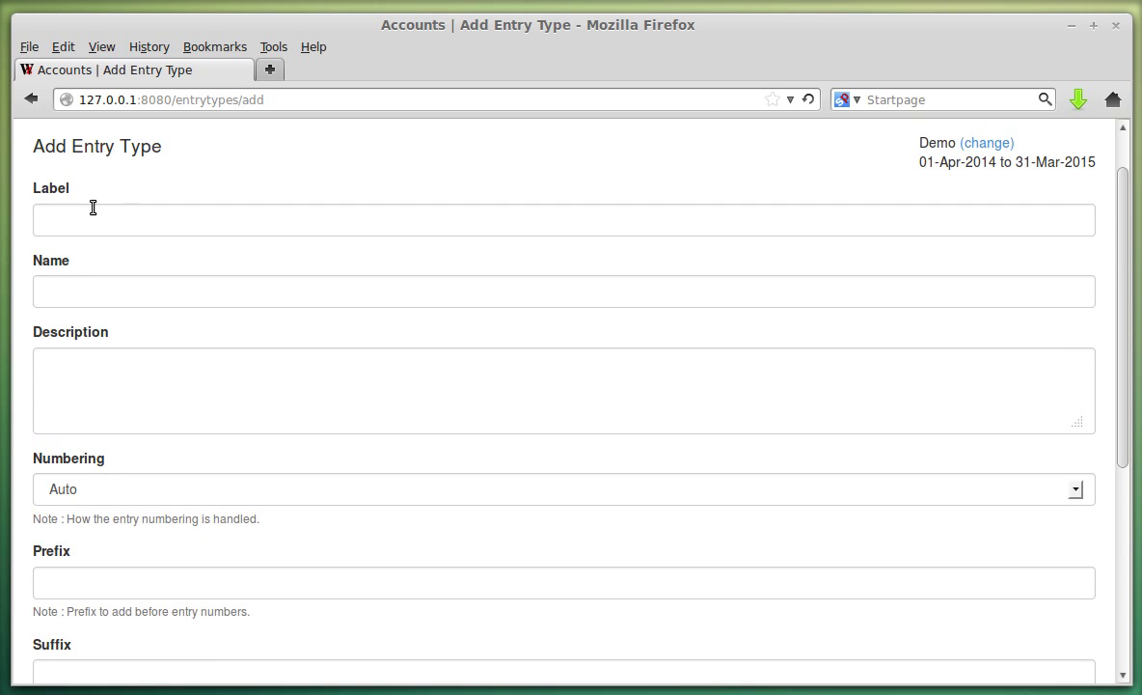
{"action": "scroll", "coordinate": [110, 299], "scroll_direction": "down", "scroll_amount": 5}
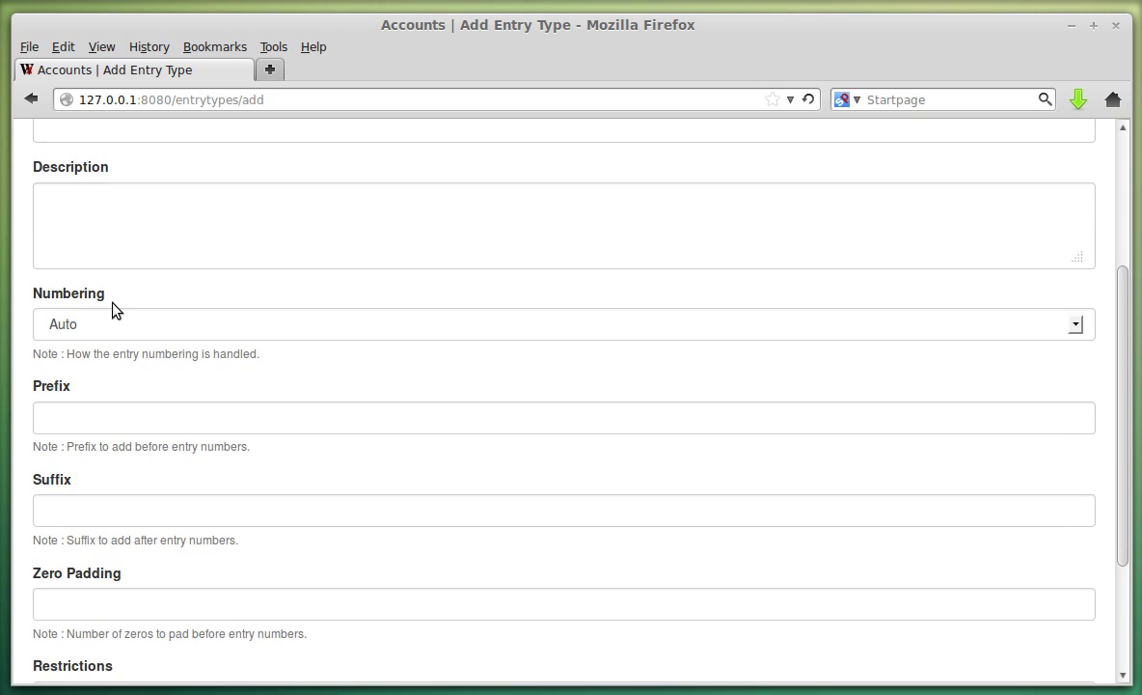
{"action": "scroll", "coordinate": [114, 304], "scroll_direction": "down", "scroll_amount": 1}
{"action": "left_click", "coordinate": [114, 529]}
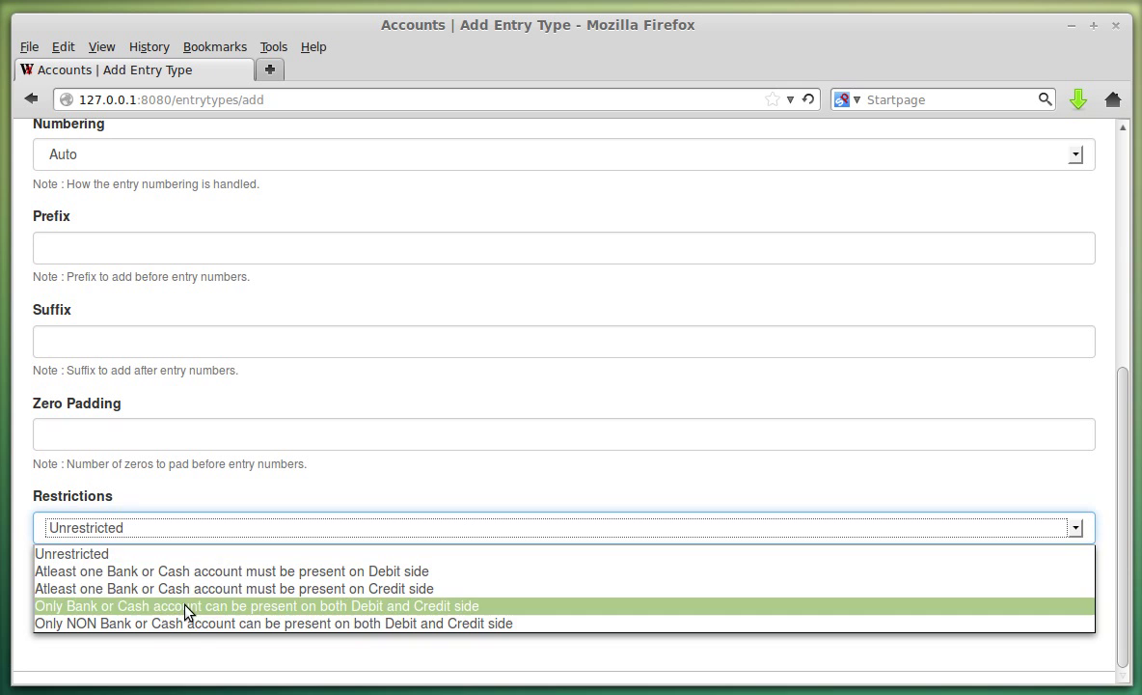
{"action": "left_click", "coordinate": [164, 554]}
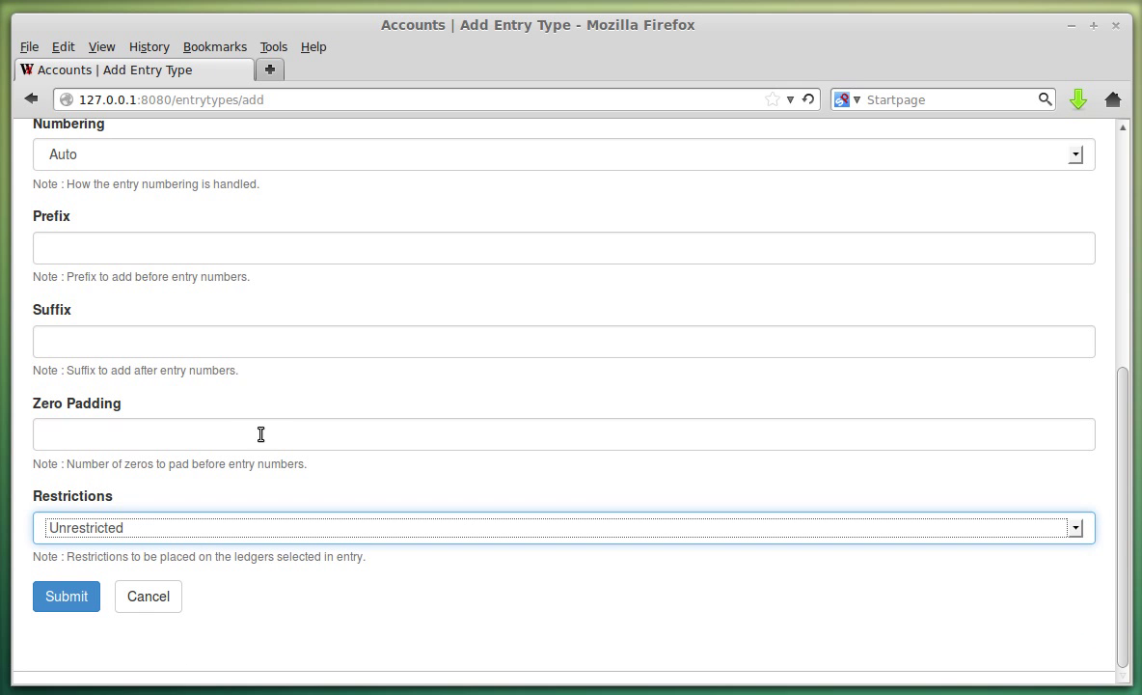
{"action": "left_click", "coordinate": [179, 606]}
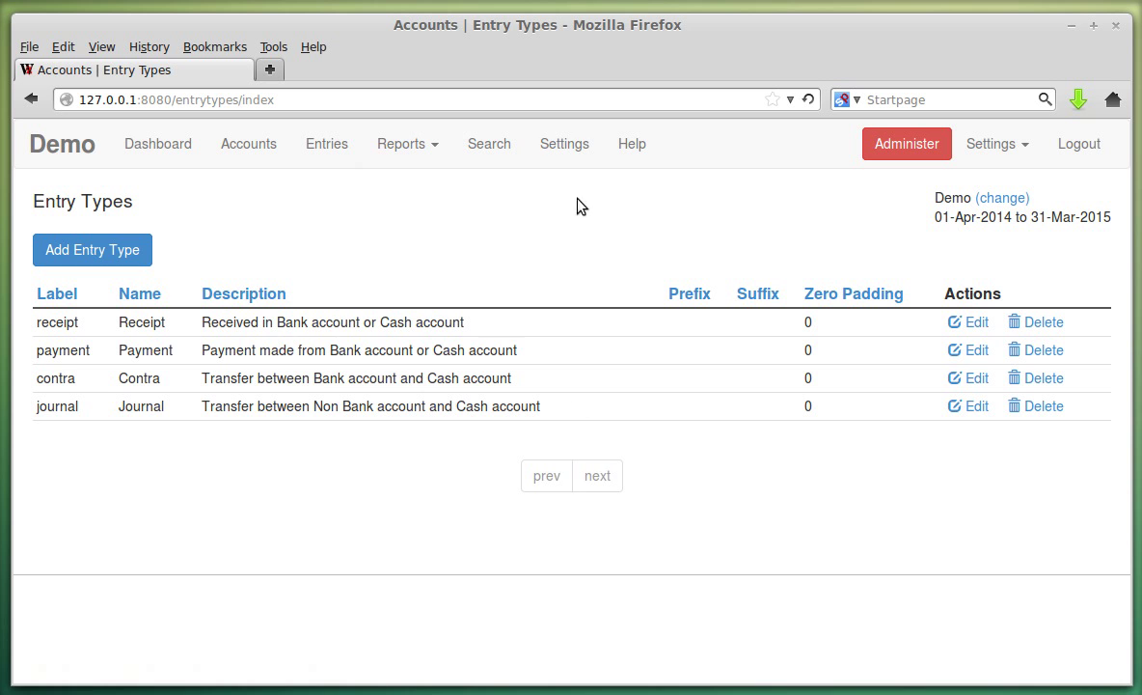
From Settings, change the active account from demo to (NONE) and activate it.
{"action": "left_click", "coordinate": [537, 146]}
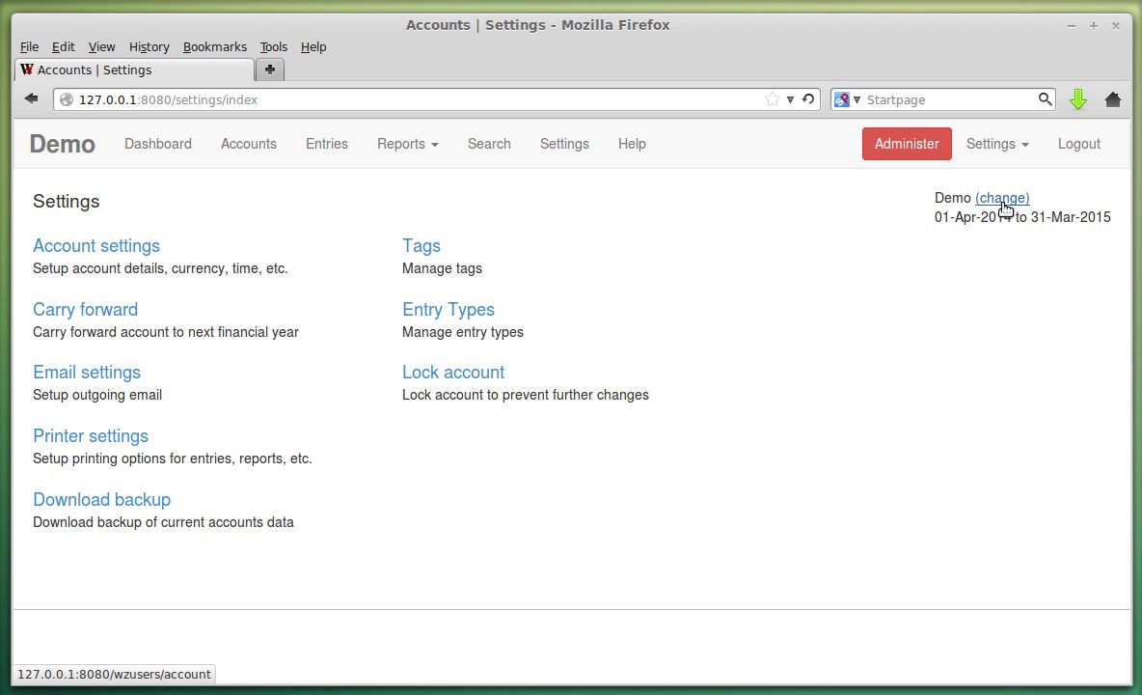
{"action": "double_click", "coordinate": [944, 200]}
{"action": "left_click", "coordinate": [938, 250]}
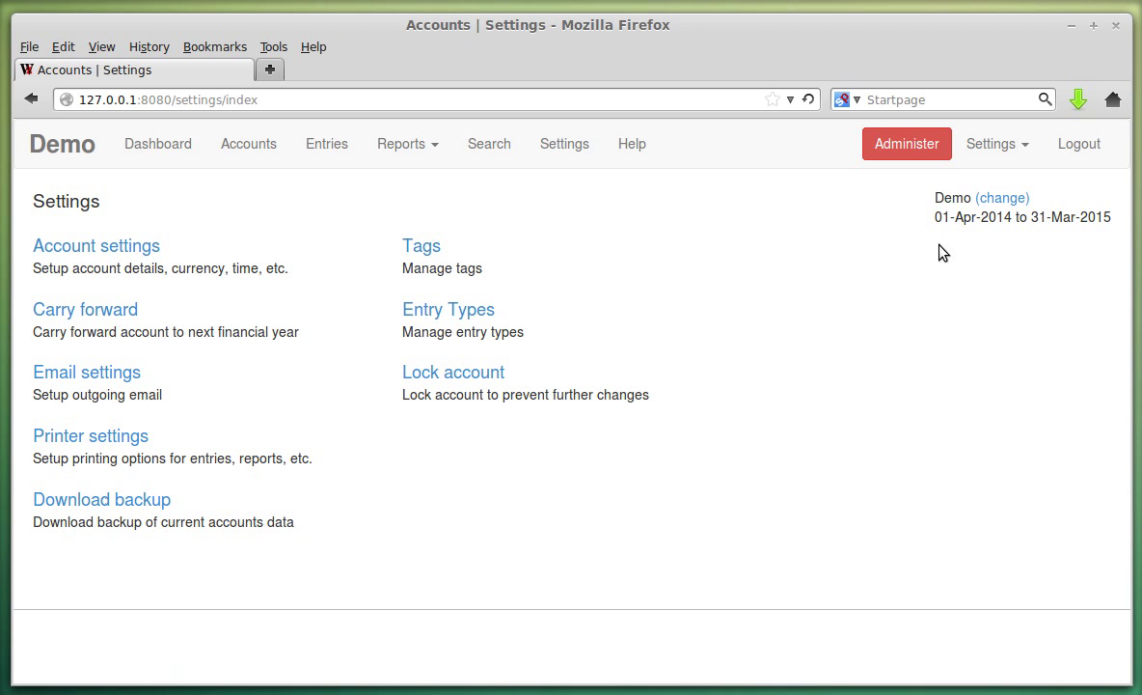
{"action": "double_click", "coordinate": [951, 201]}
{"action": "left_click", "coordinate": [1008, 199]}
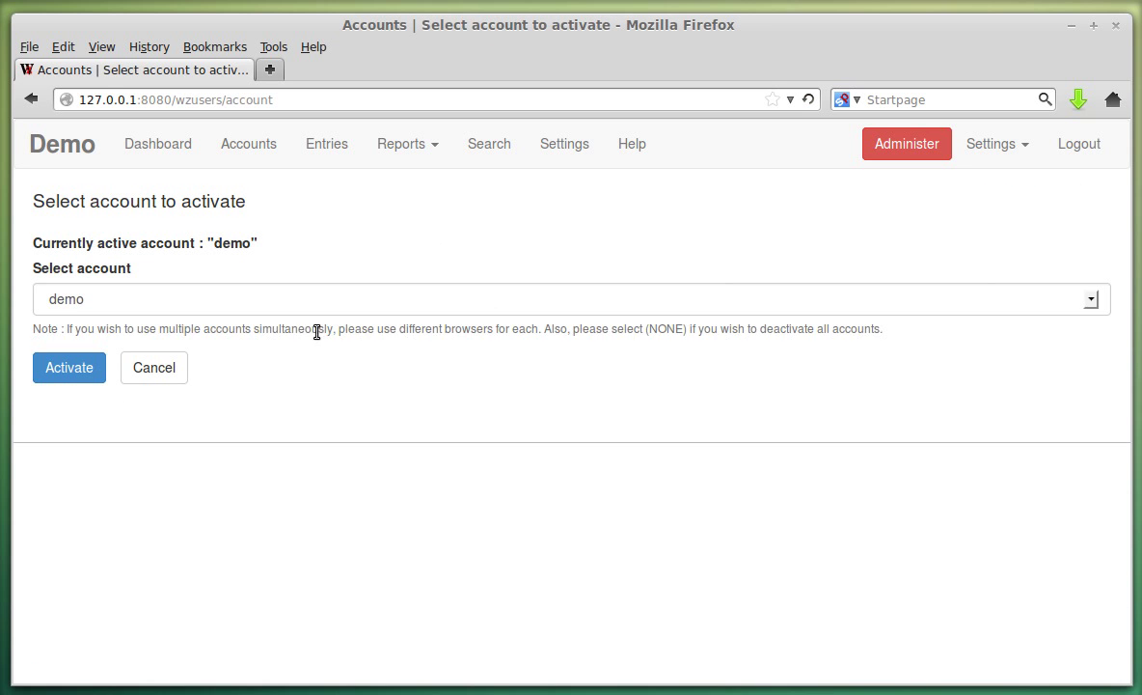
{"action": "left_click", "coordinate": [149, 308]}
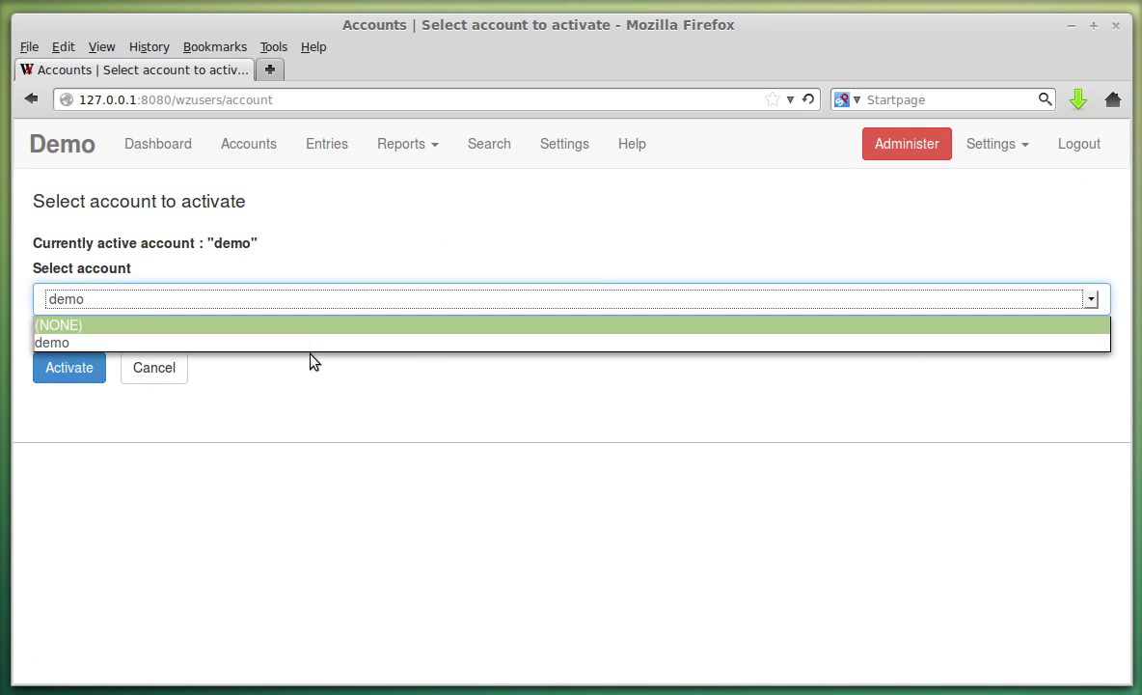
{"action": "left_click", "coordinate": [305, 366]}
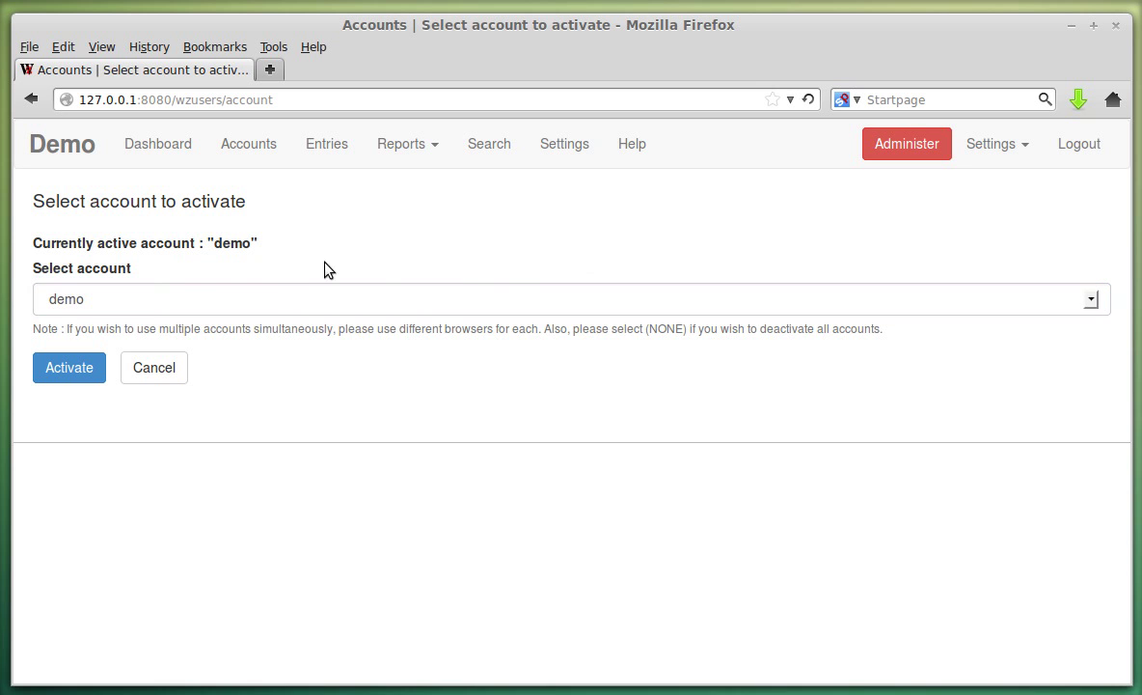
{"action": "left_click", "coordinate": [281, 291]}
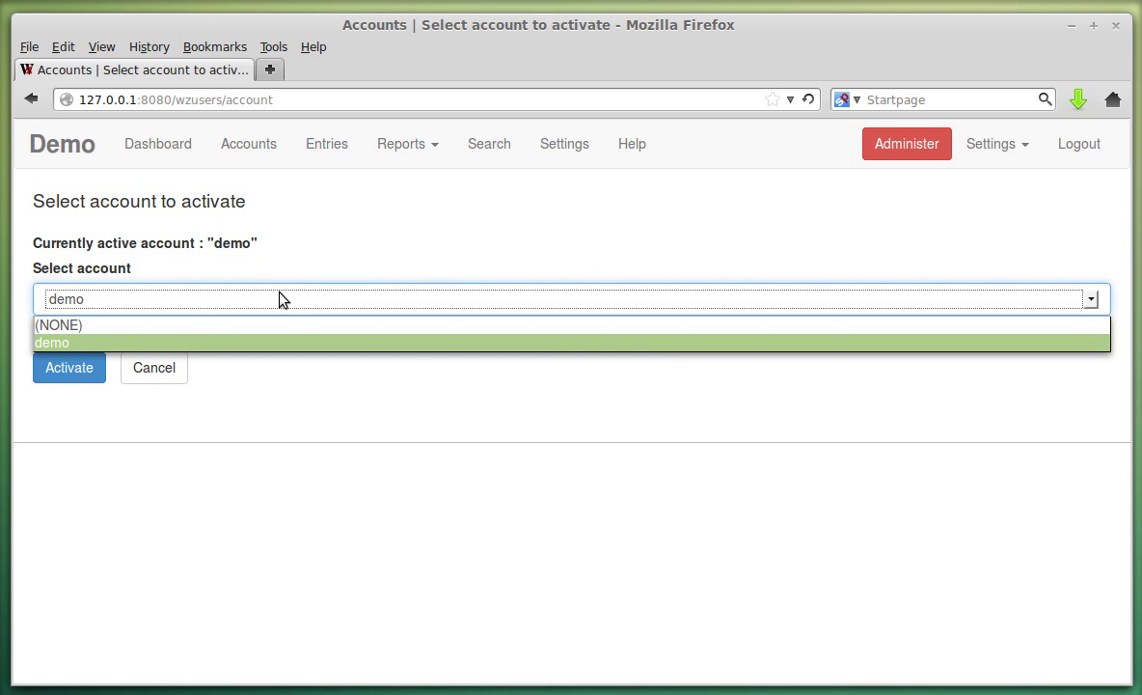
{"action": "left_click", "coordinate": [158, 325]}
{"action": "left_click", "coordinate": [82, 366]}
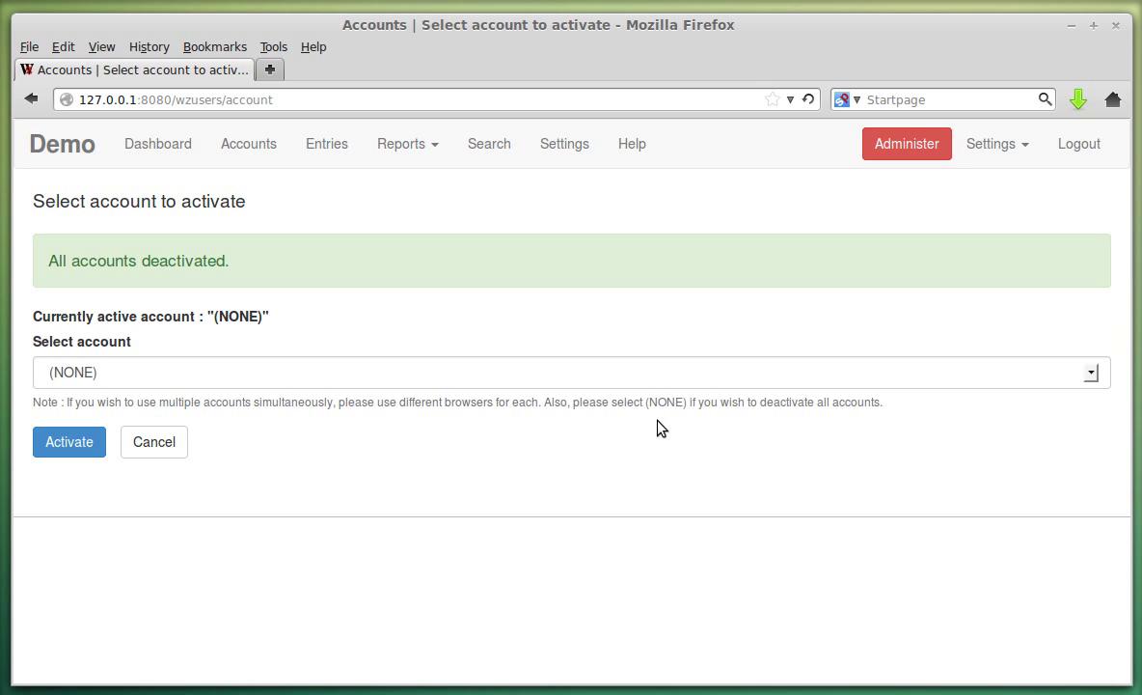